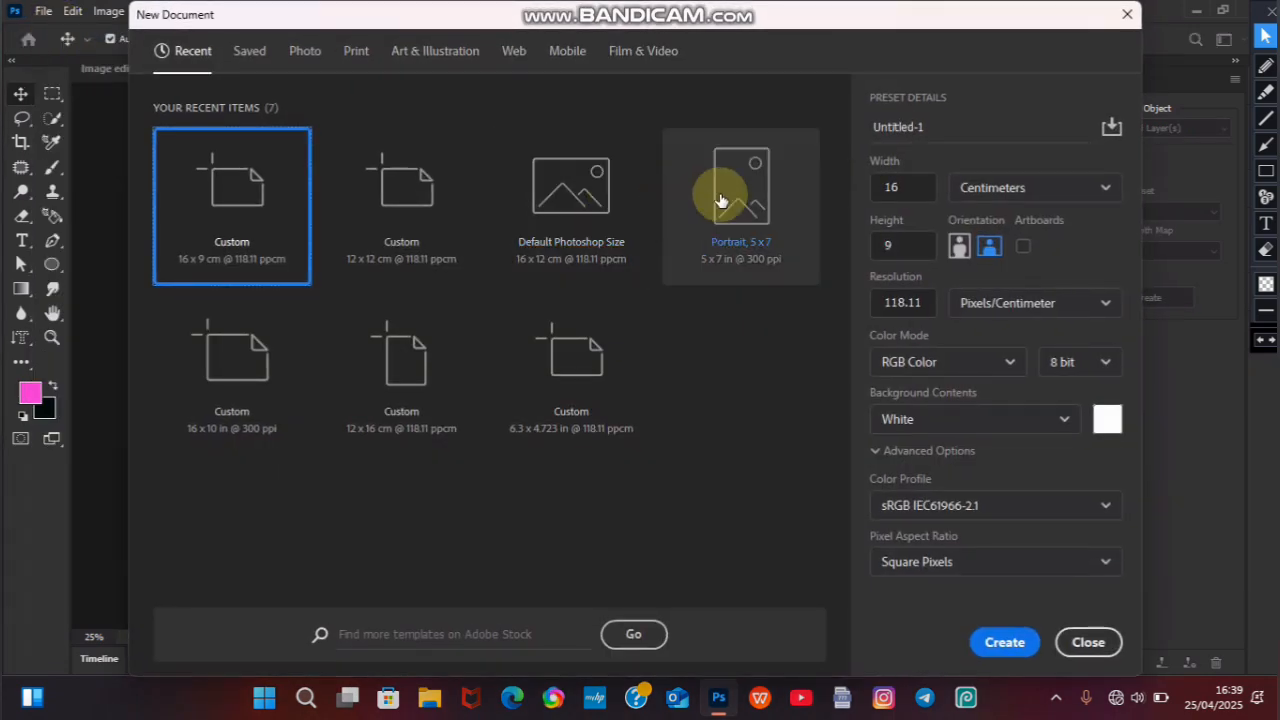
Step: Create a new document from the Portrait, 5 x 7 preset in inches at 300 pixels/inch
{"action": "left_click", "coordinate": [722, 197]}
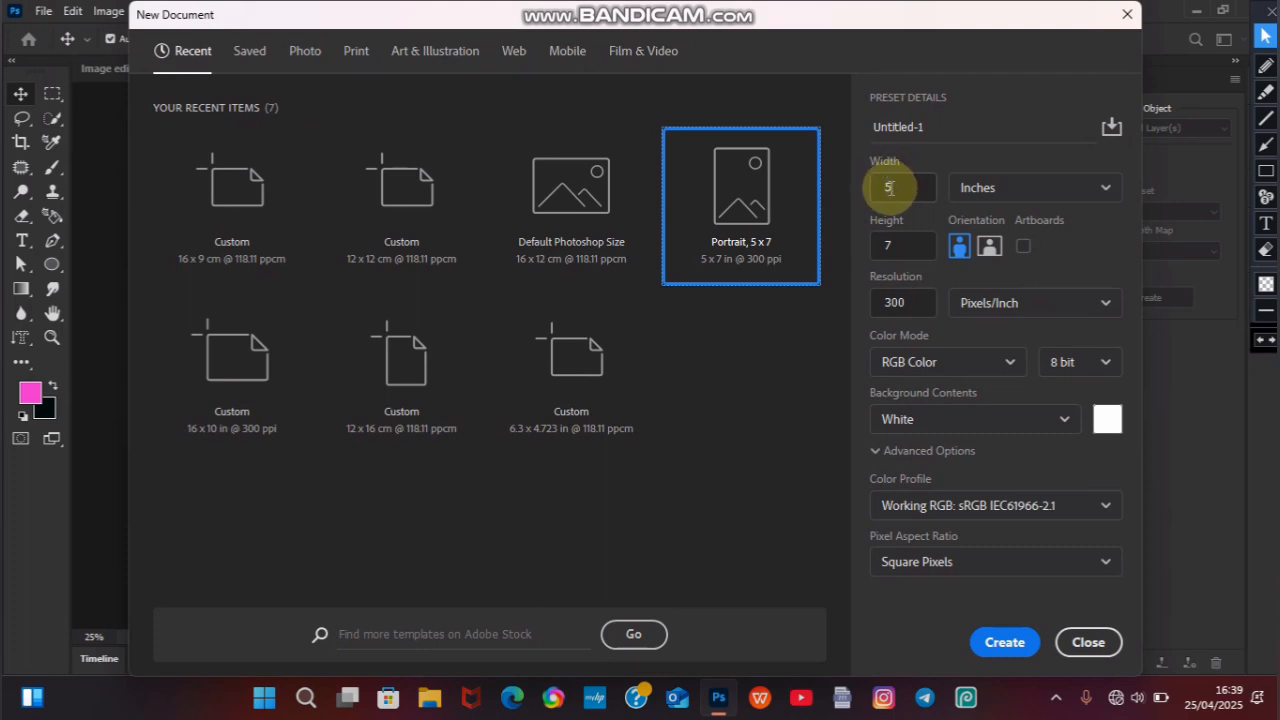
{"action": "left_click", "coordinate": [1042, 191]}
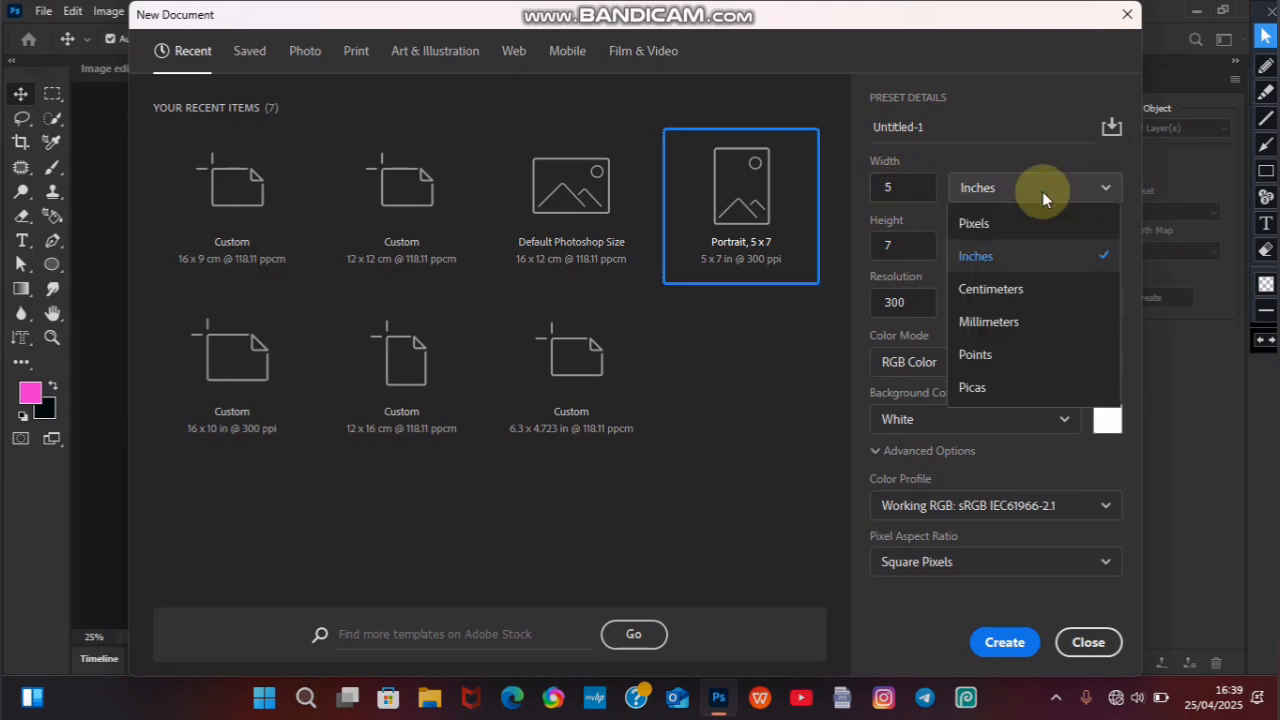
{"action": "left_click", "coordinate": [990, 228]}
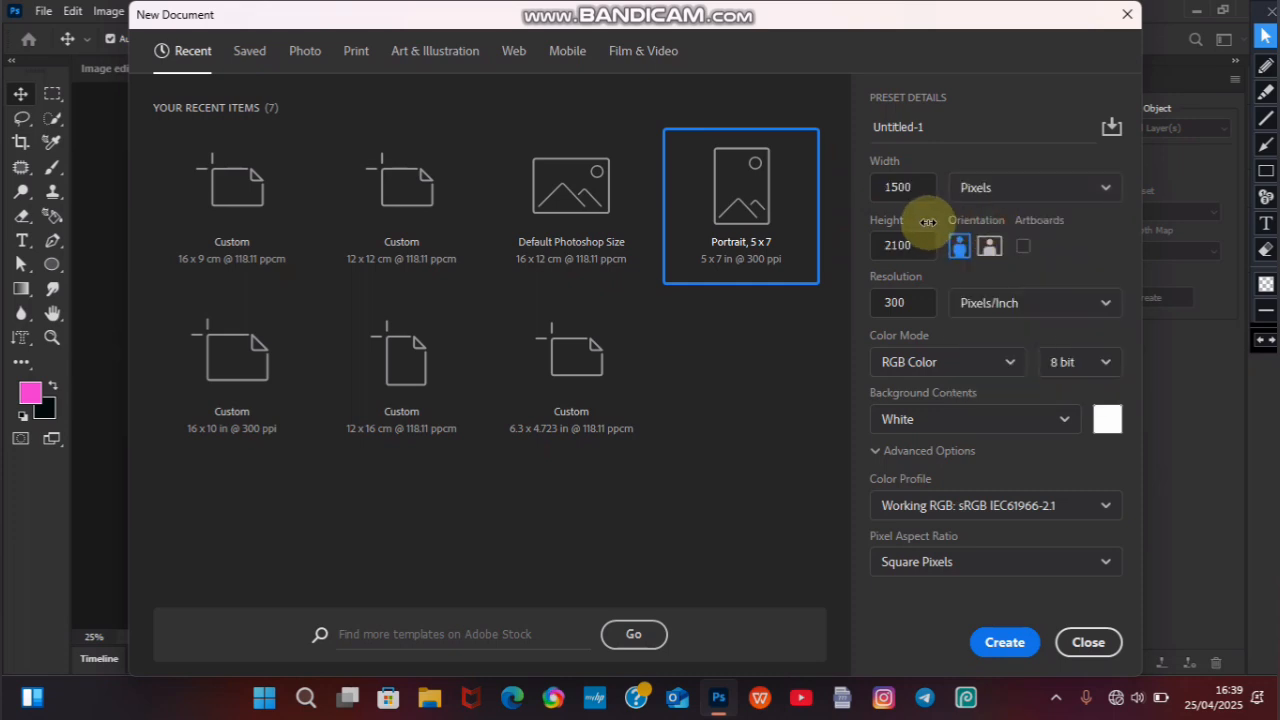
{"action": "left_click", "coordinate": [1000, 187]}
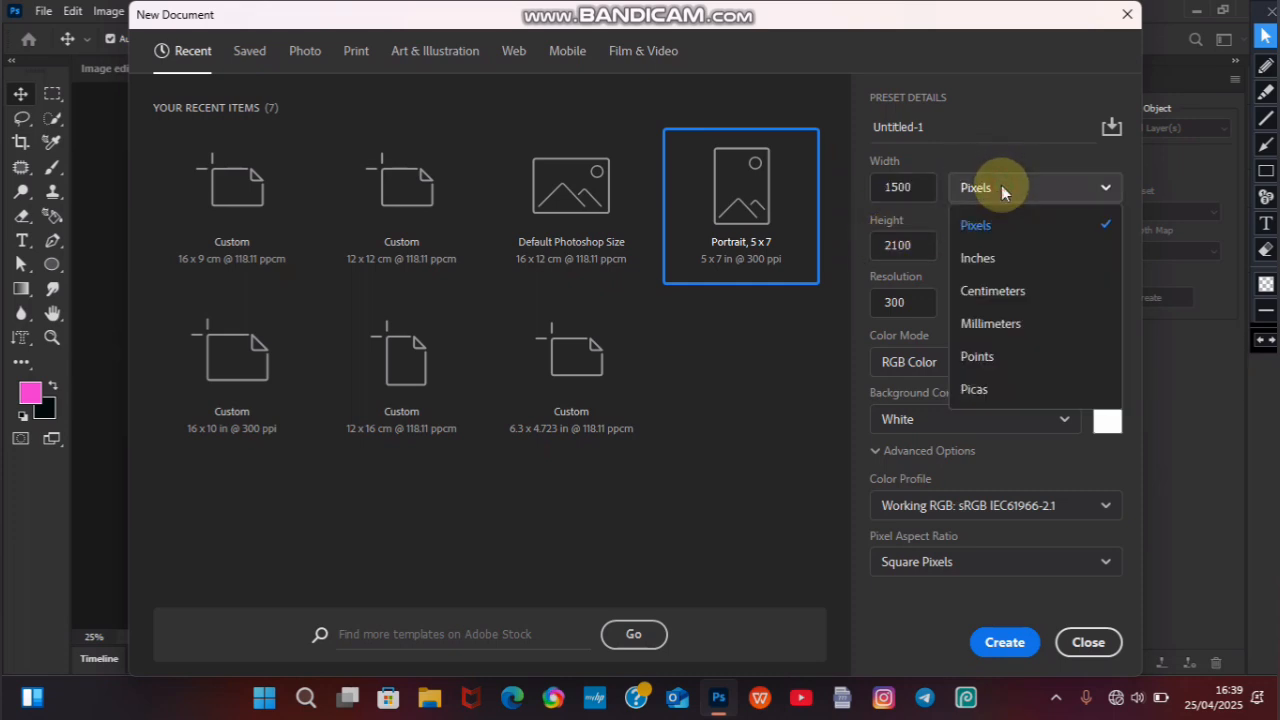
{"action": "left_click", "coordinate": [1017, 262]}
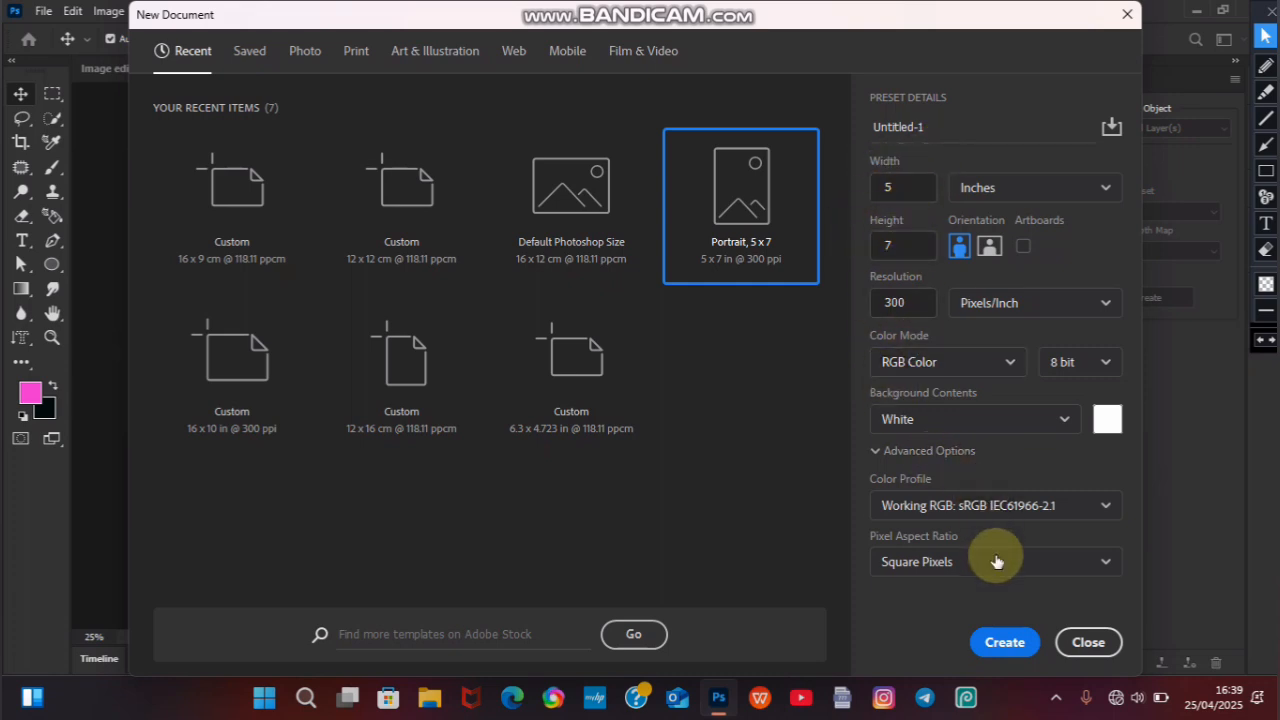
{"action": "left_click", "coordinate": [1004, 644]}
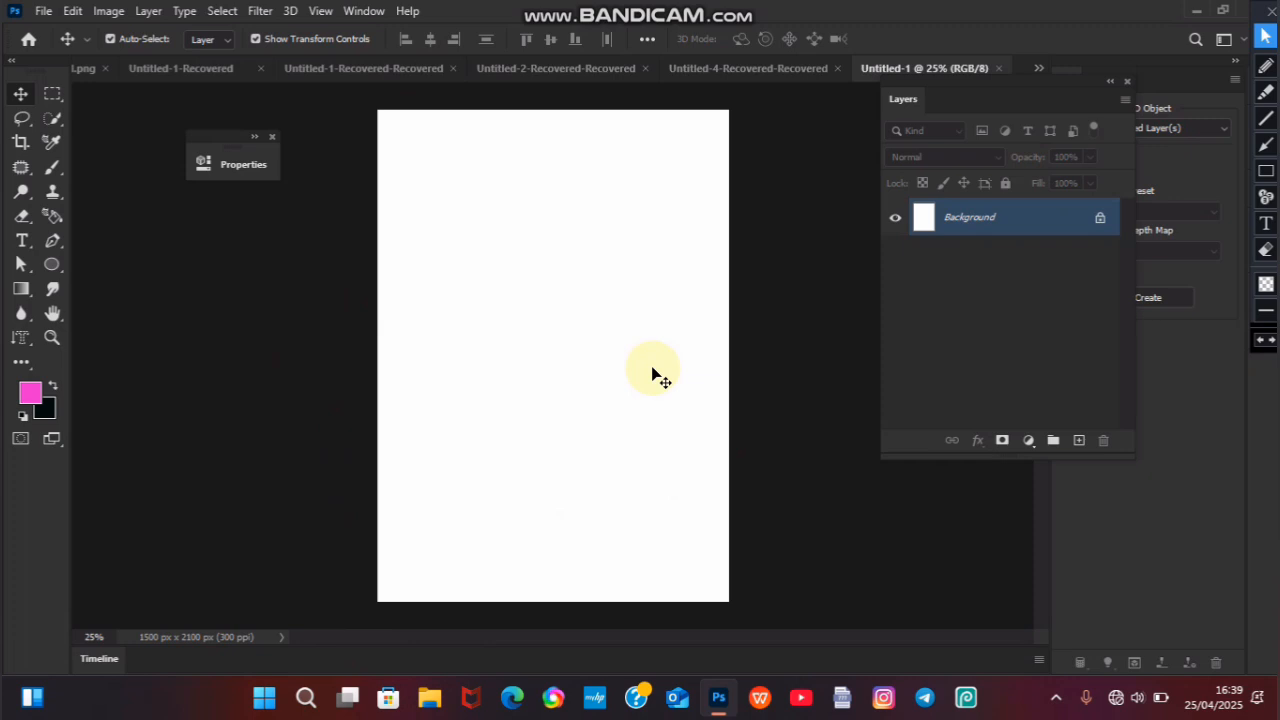
Step: Place the blurred red-and-gold image ed5fed2d68087840e31163bb0565c2fd from the Drive design 2 folder into the document
{"action": "left_click", "coordinate": [428, 700]}
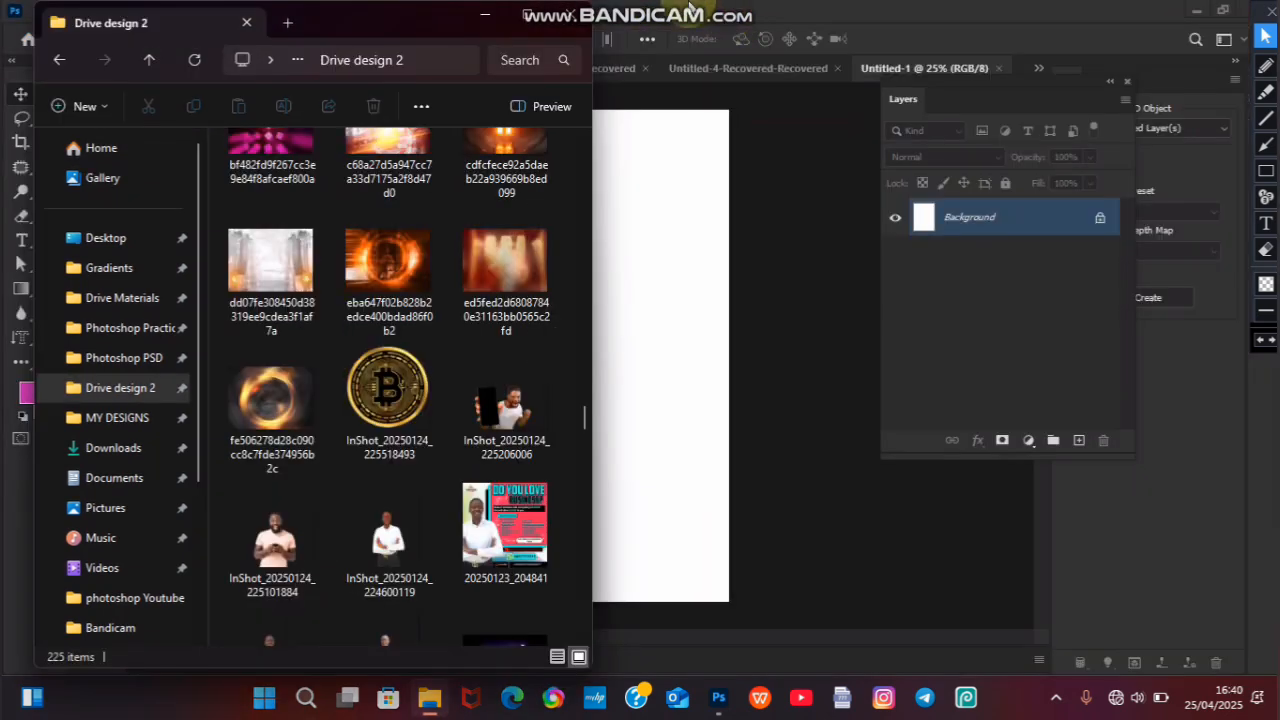
{"action": "left_click", "coordinate": [502, 256]}
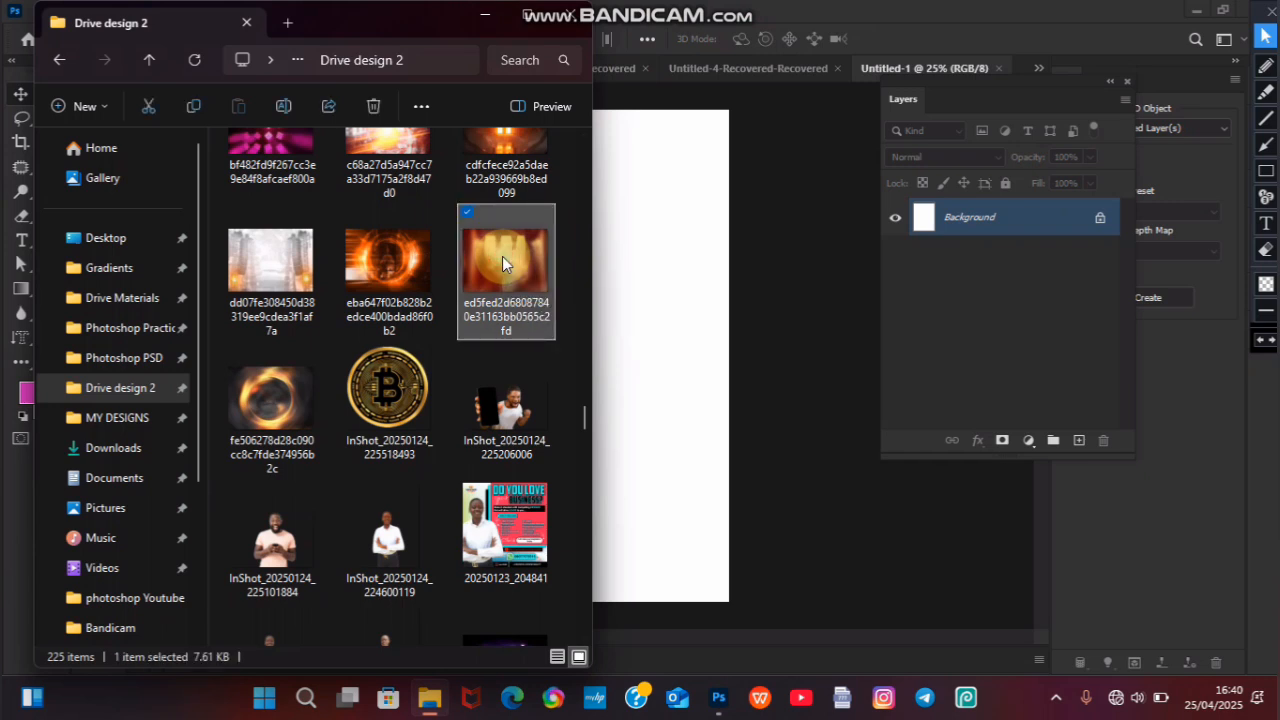
{"action": "left_click_drag", "start_coordinate": [502, 256], "coordinate": [642, 279]}
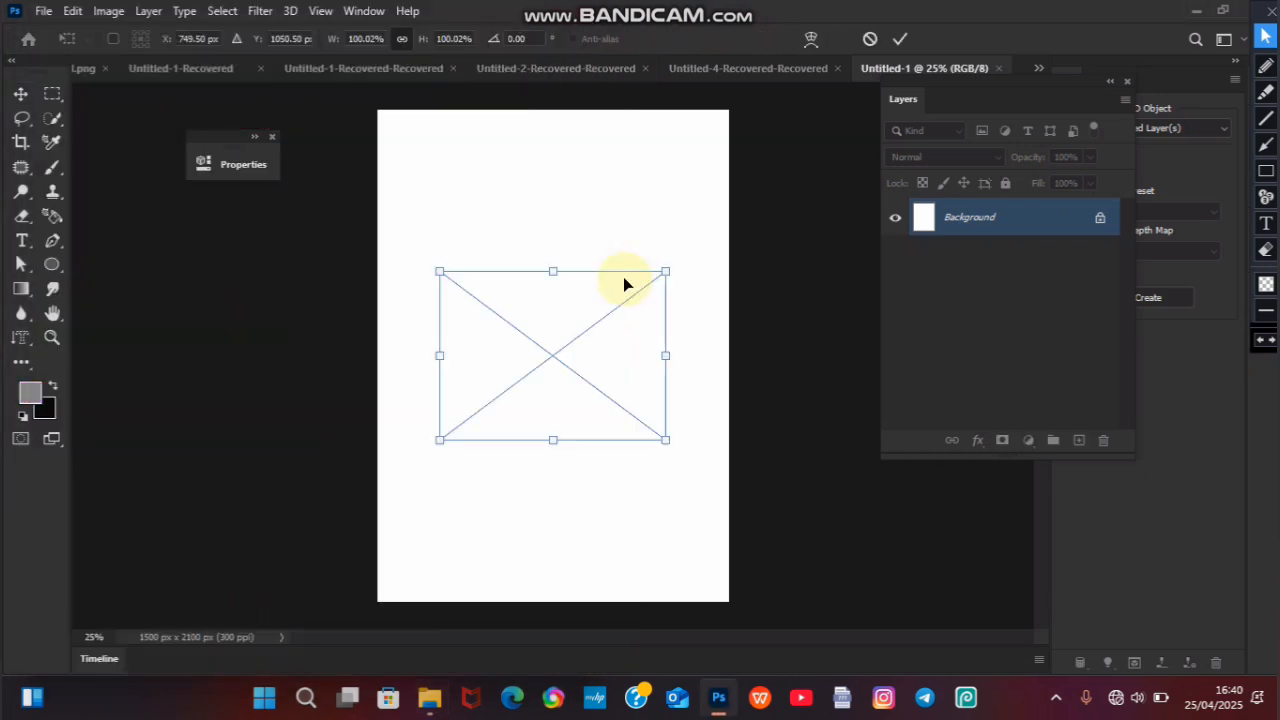
{"action": "left_click", "coordinate": [899, 40]}
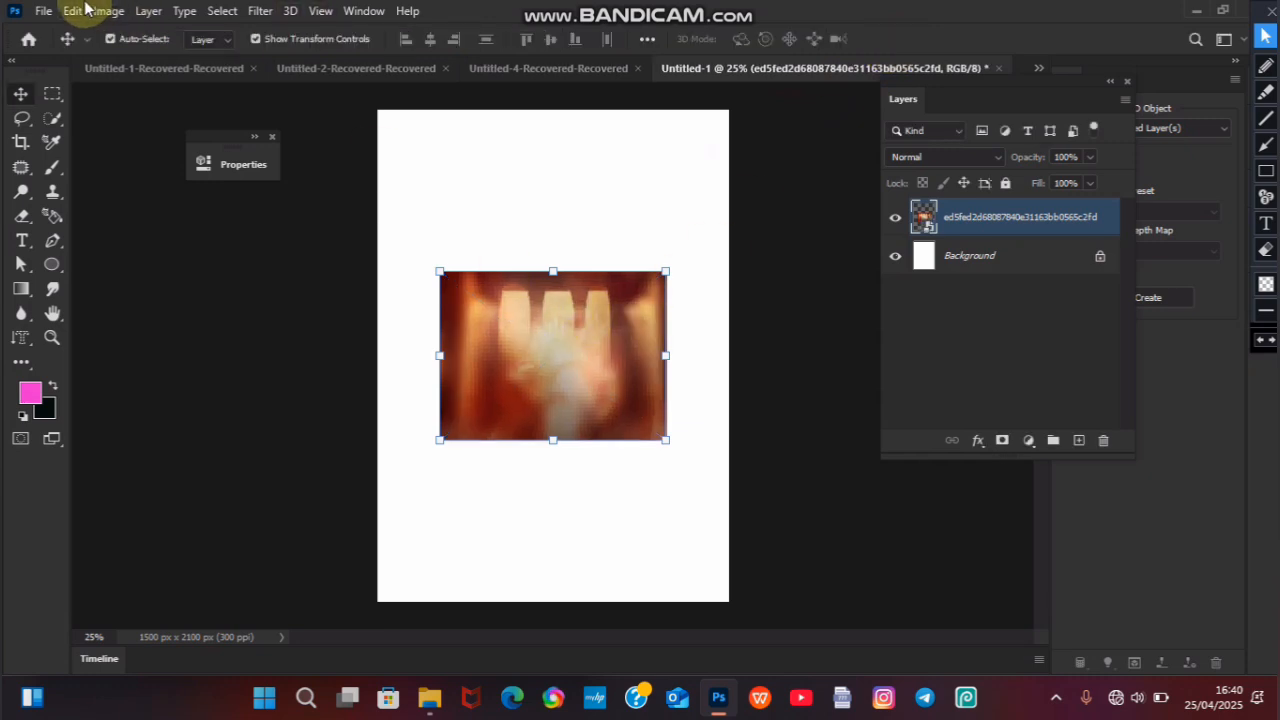
{"action": "left_click", "coordinate": [44, 11]}
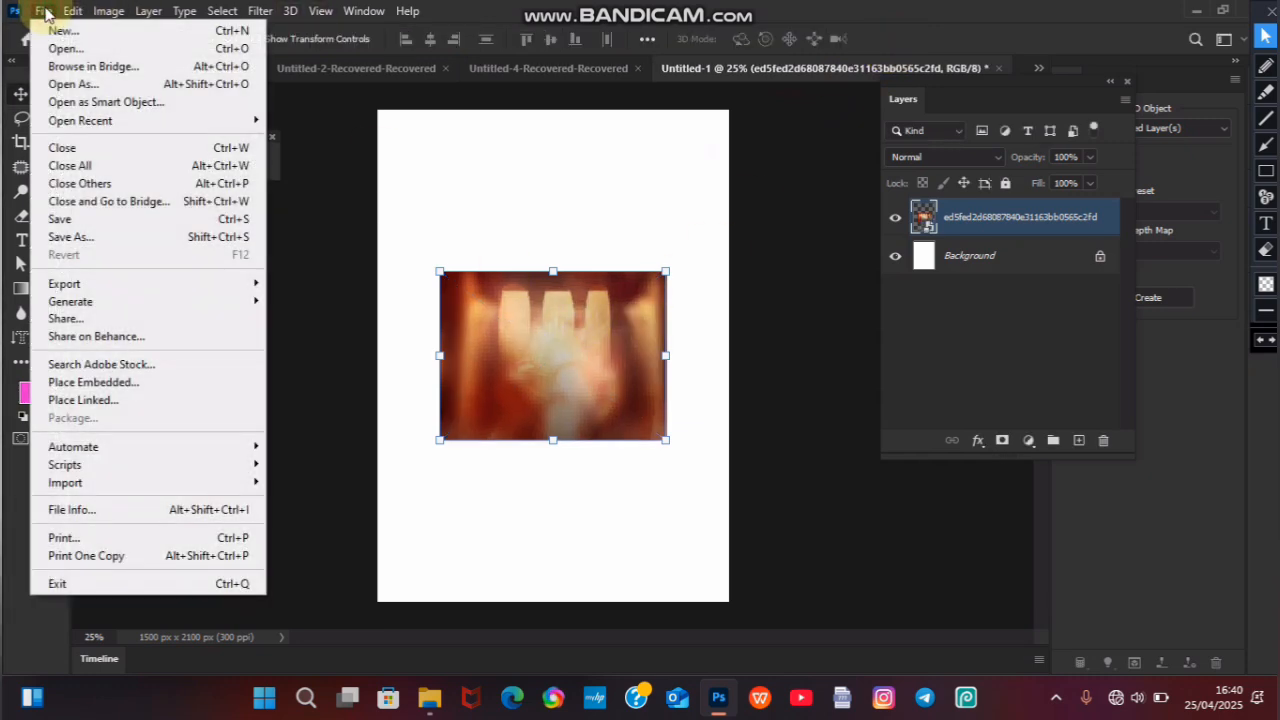
{"action": "left_click", "coordinate": [97, 381]}
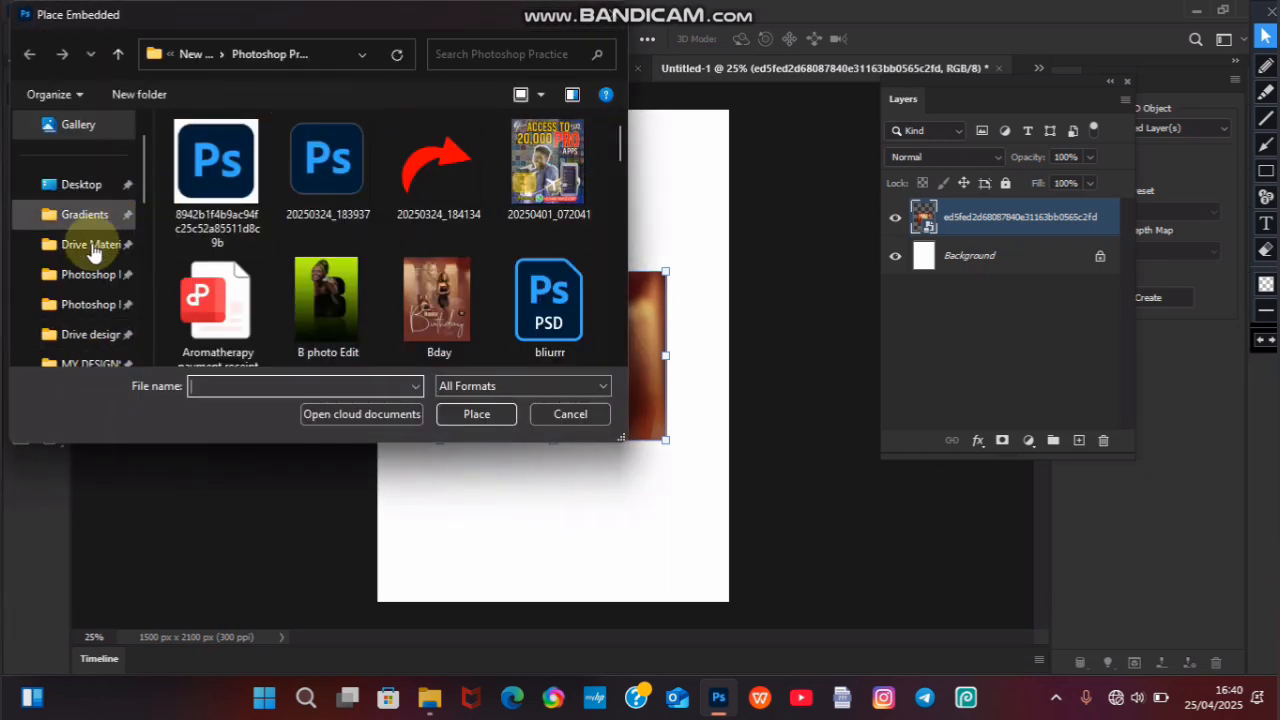
{"action": "left_click", "coordinate": [88, 305]}
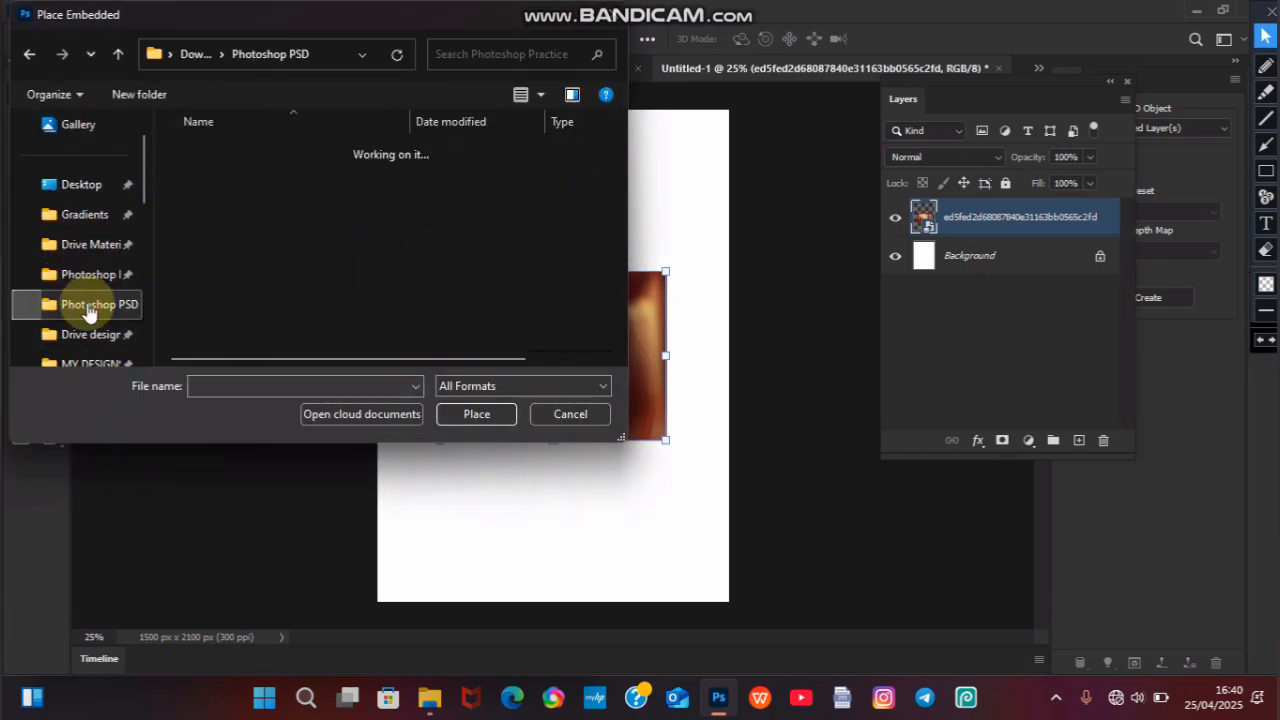
{"action": "left_click", "coordinate": [95, 336]}
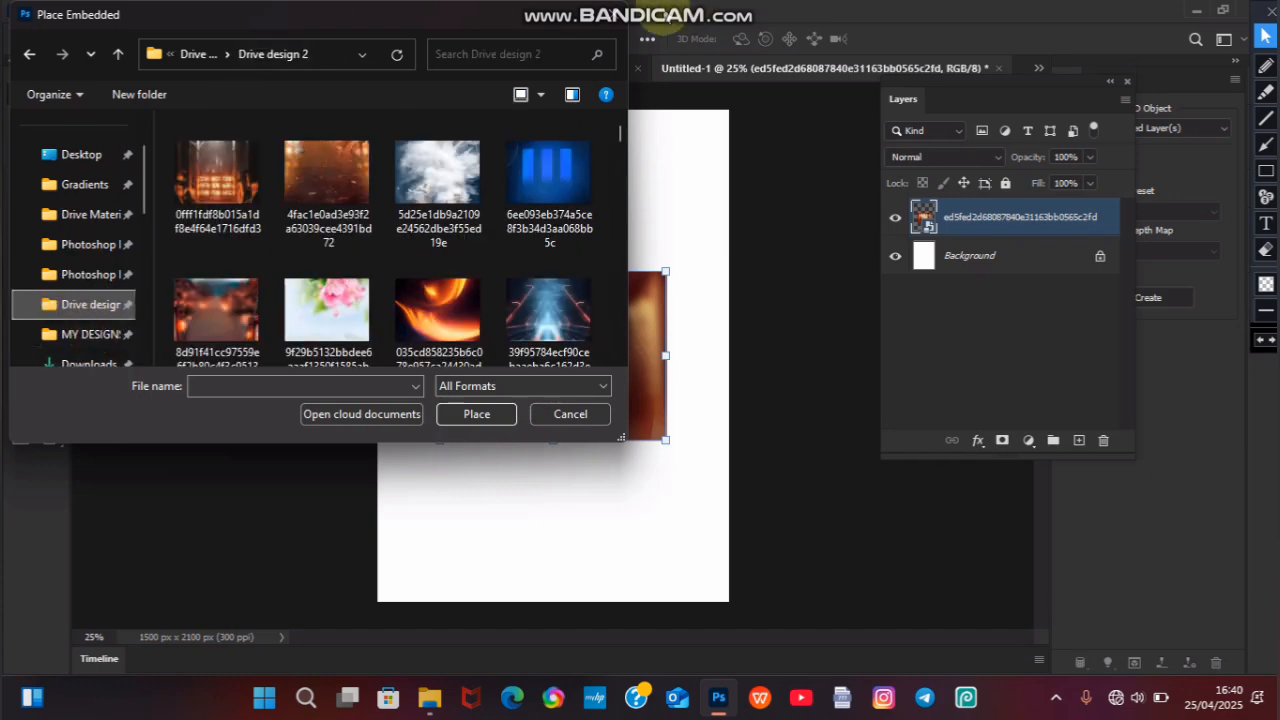
{"action": "left_click", "coordinate": [615, 15]}
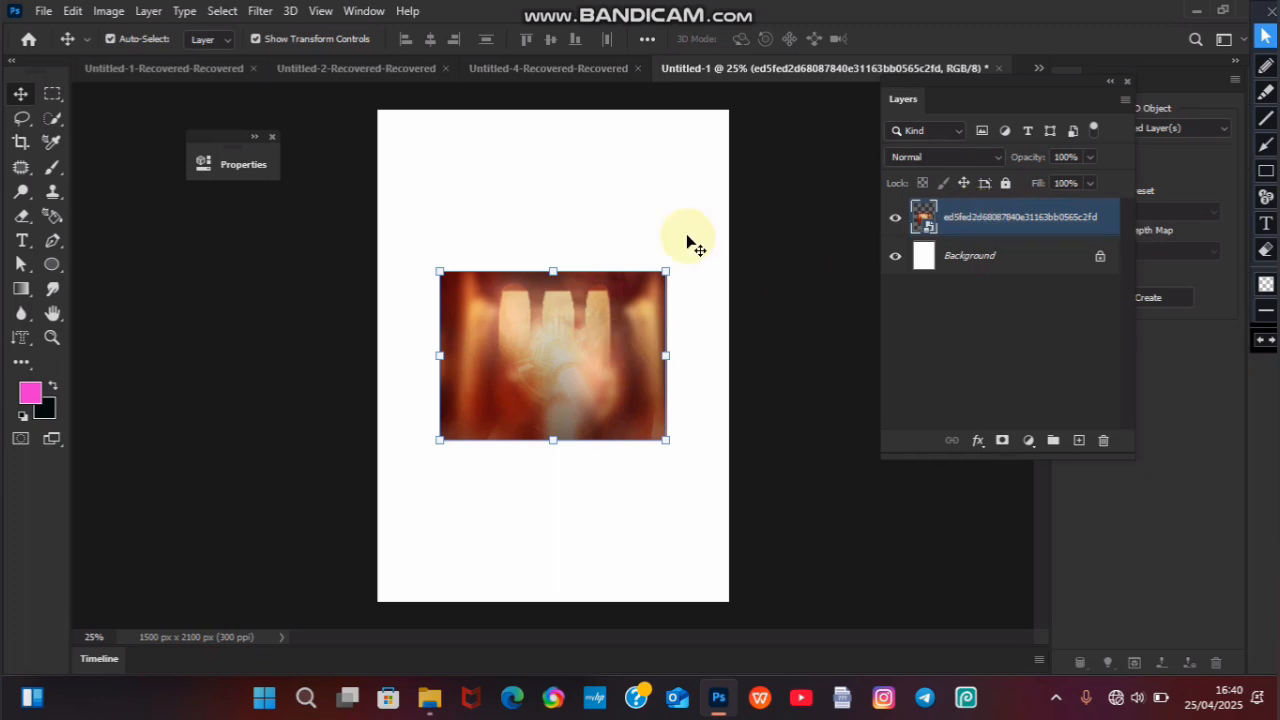
Step: Enlarge the placed red-and-gold image to about 298% so it covers the whole canvas, and lock its layer
{"action": "left_click_drag", "start_coordinate": [548, 372], "coordinate": [416, 176]}
{"action": "left_click_drag", "start_coordinate": [536, 236], "coordinate": [869, 486]}
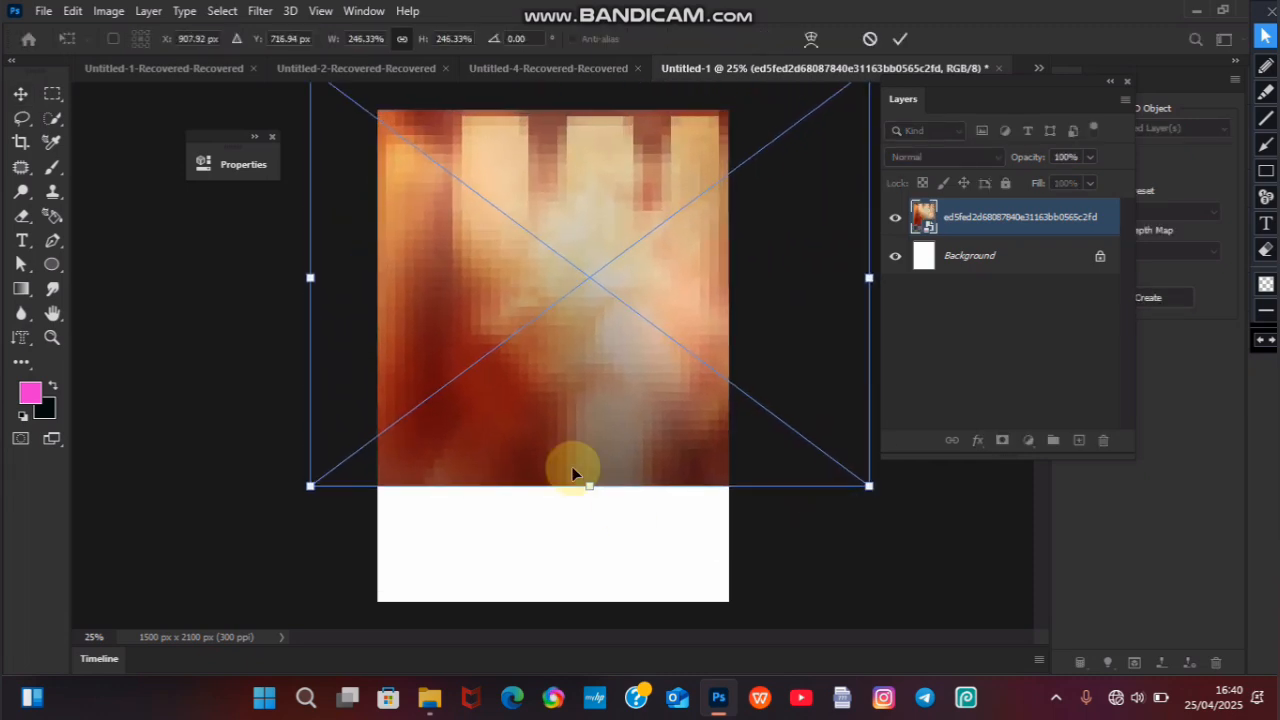
{"action": "left_click_drag", "start_coordinate": [466, 320], "coordinate": [313, 236]}
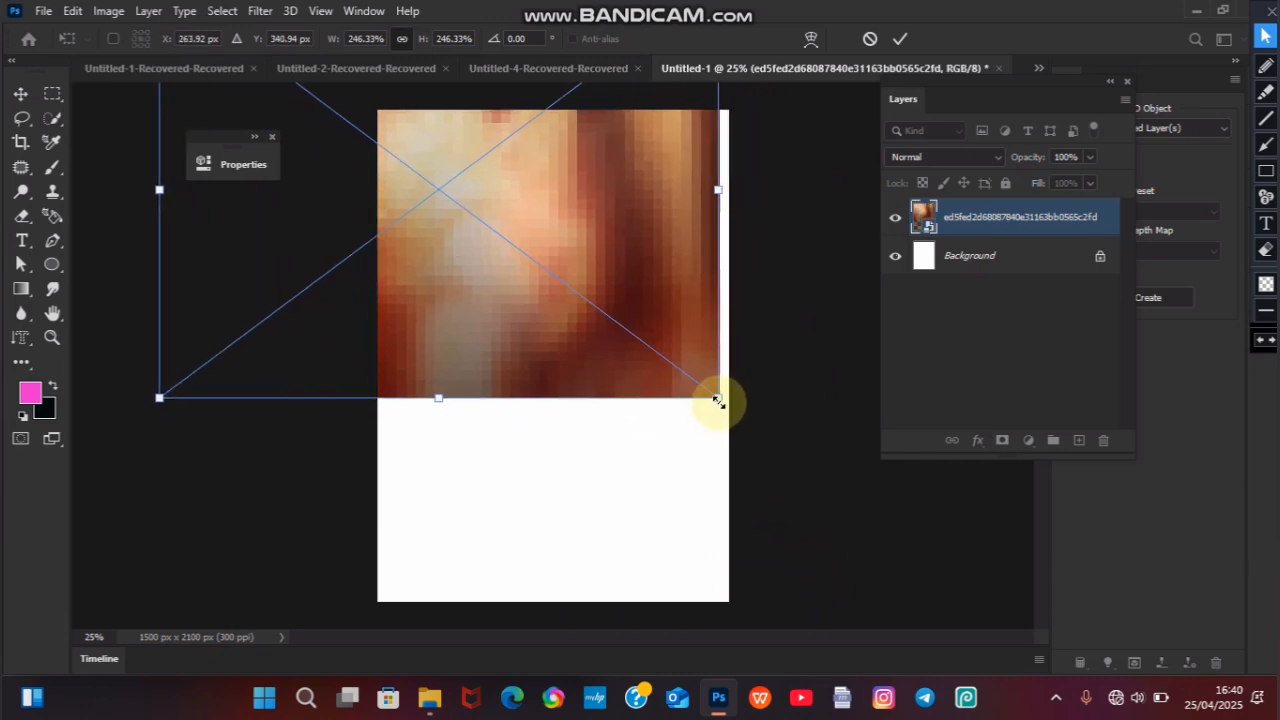
{"action": "left_click_drag", "start_coordinate": [718, 401], "coordinate": [836, 489]}
{"action": "left_click_drag", "start_coordinate": [630, 272], "coordinate": [639, 409]}
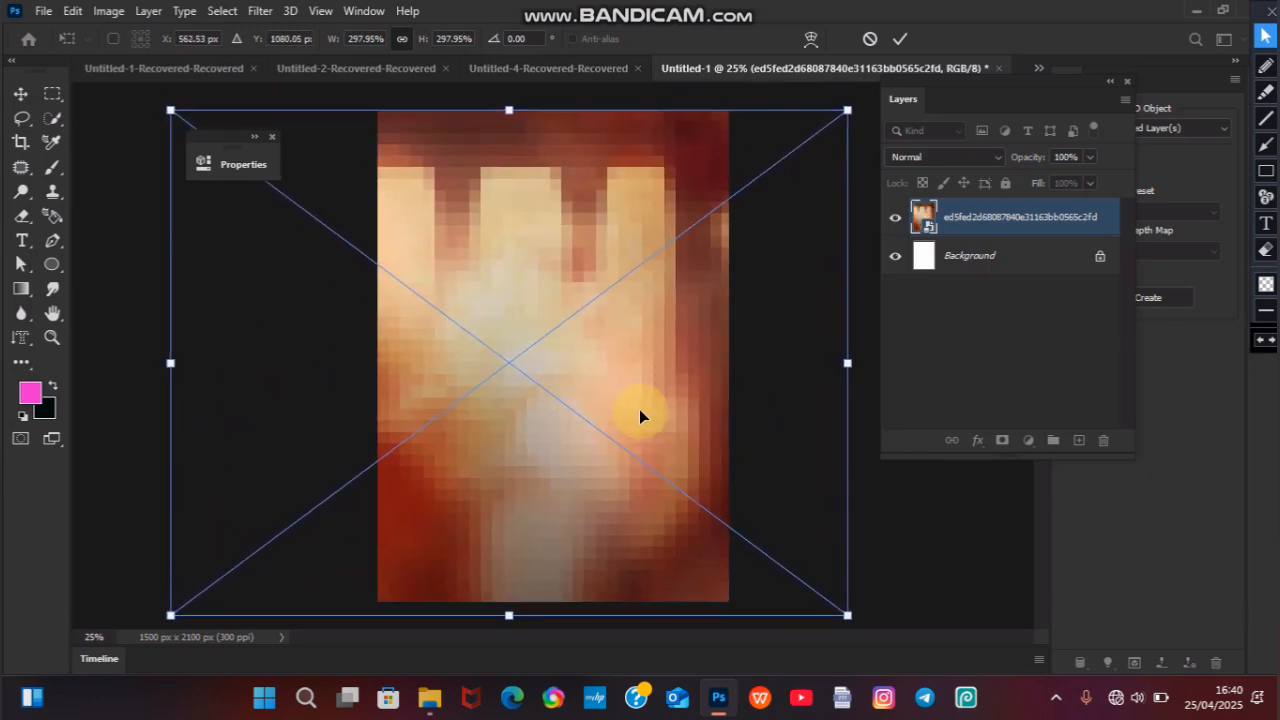
{"action": "left_click", "coordinate": [901, 40]}
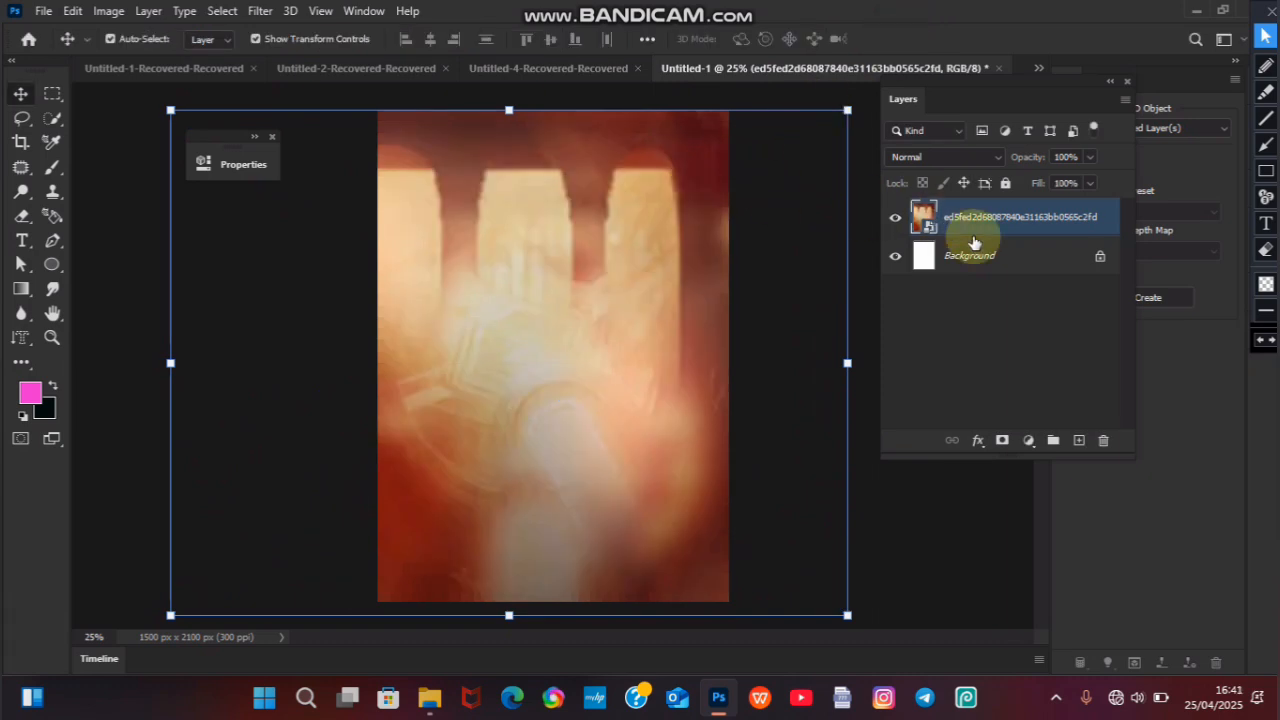
{"action": "left_click", "coordinate": [1005, 183]}
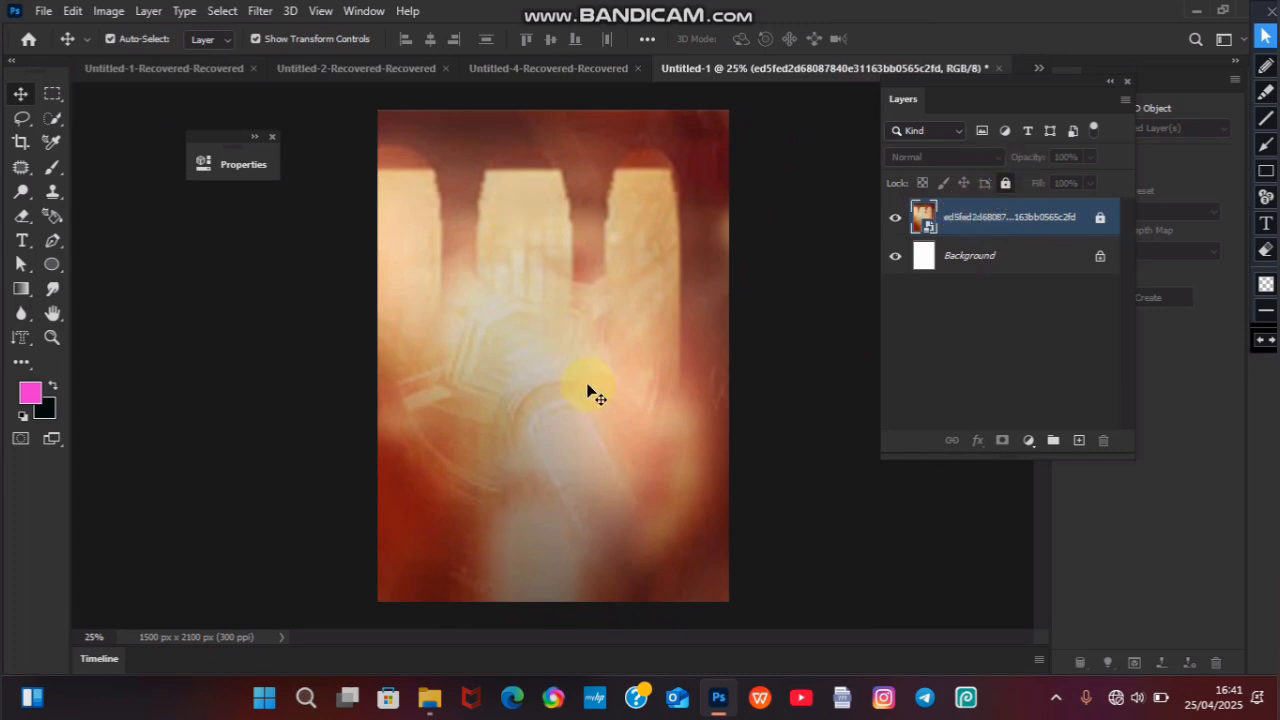
Step: Place the three Messenger_creation photos of the woman in the black dress from the Drive design 2 folder into the document
{"action": "mouse_move", "coordinate": [429, 697]}
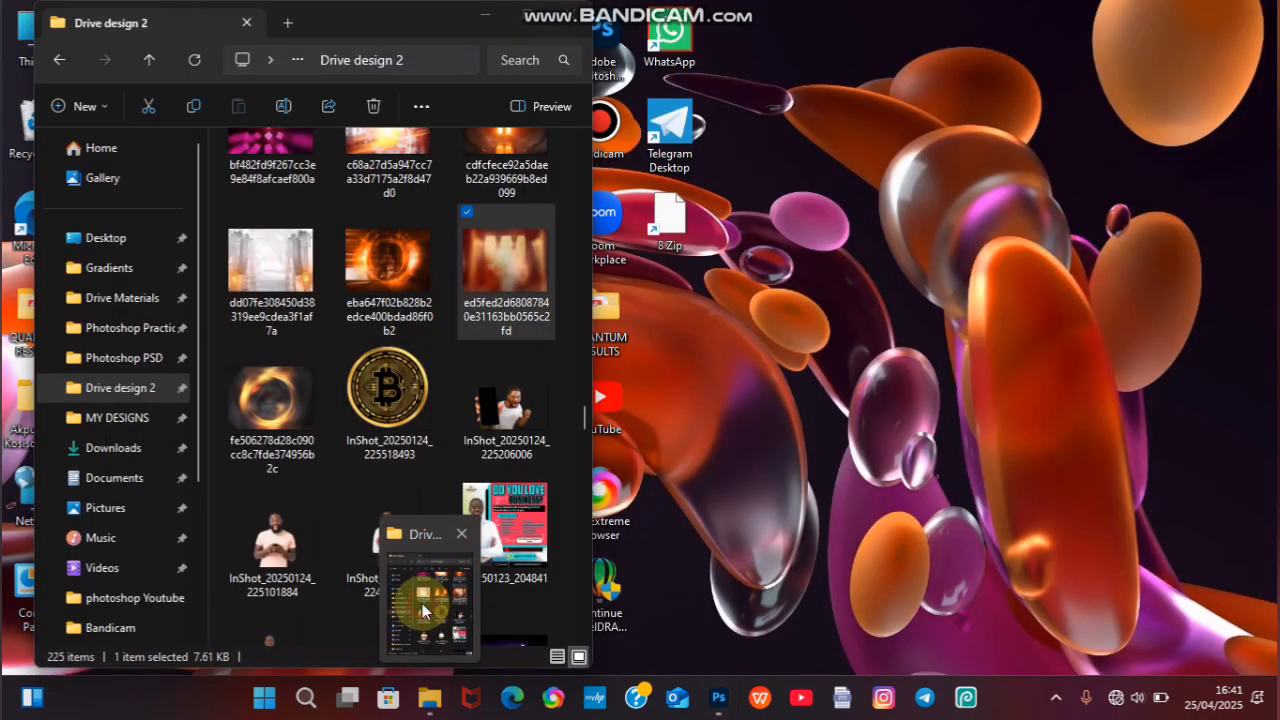
{"action": "left_click", "coordinate": [422, 603]}
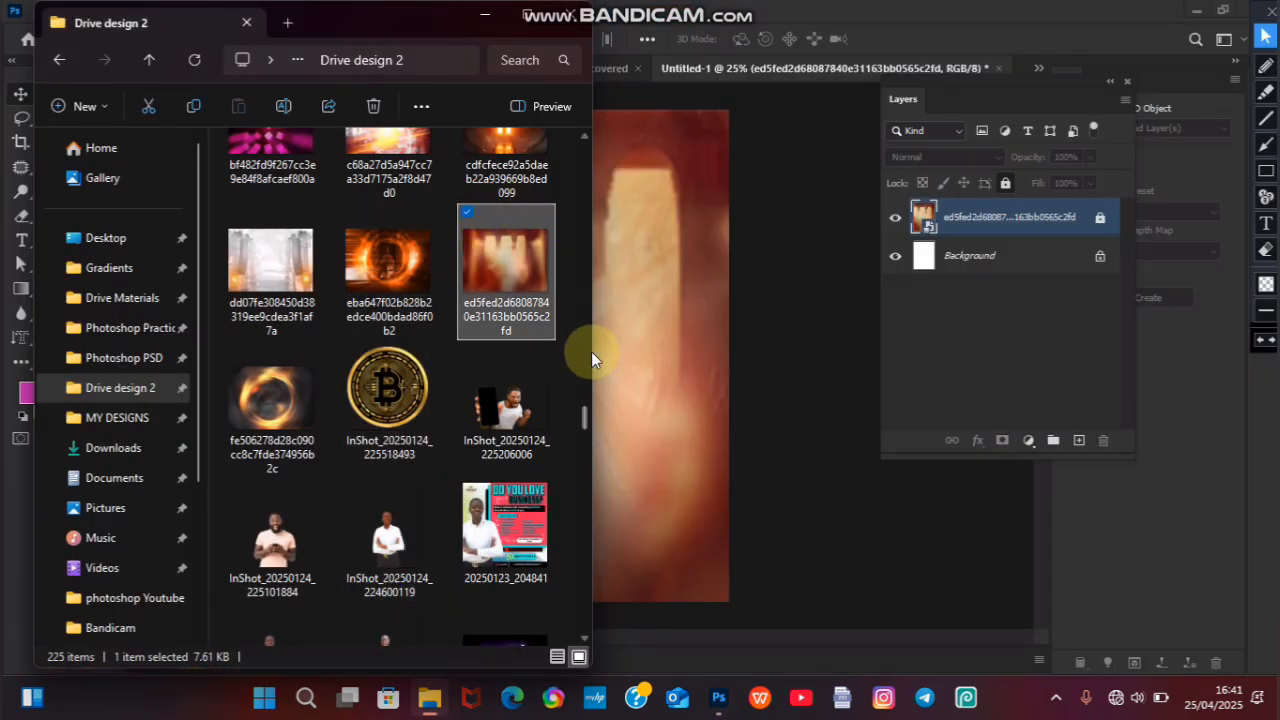
{"action": "left_click_drag", "start_coordinate": [588, 414], "coordinate": [585, 79]}
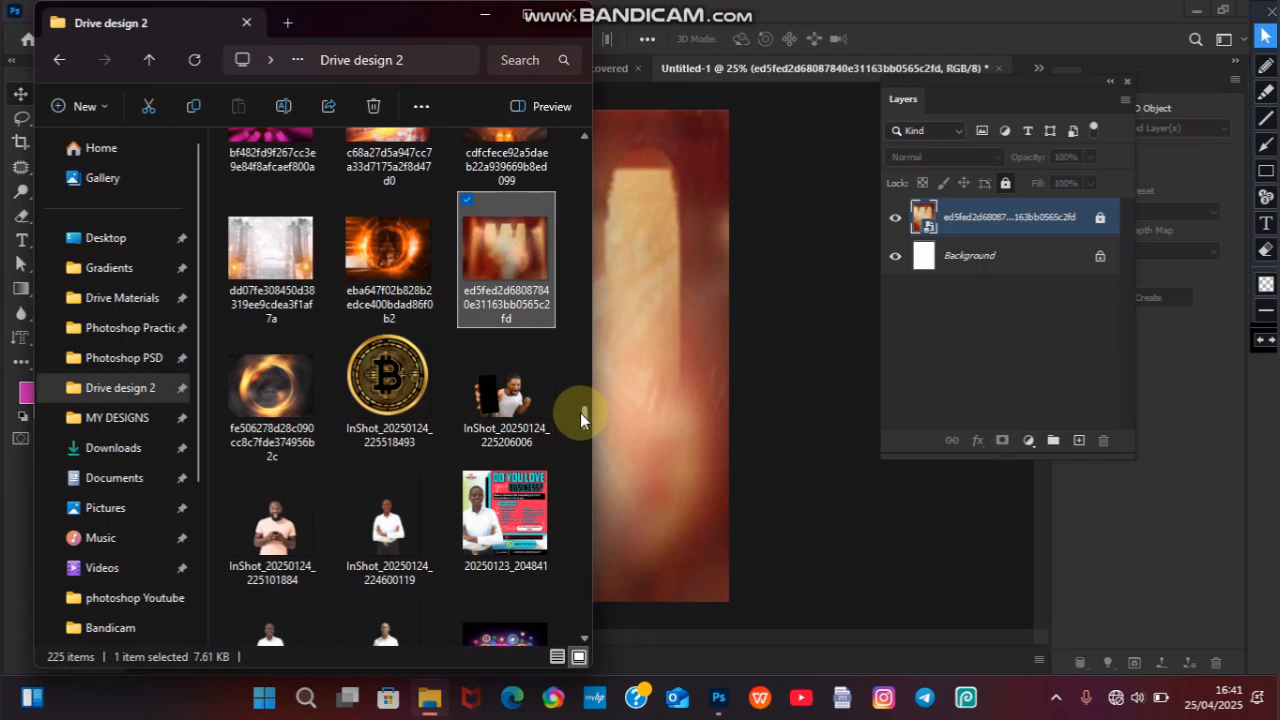
{"action": "left_click_drag", "start_coordinate": [583, 415], "coordinate": [566, 151]}
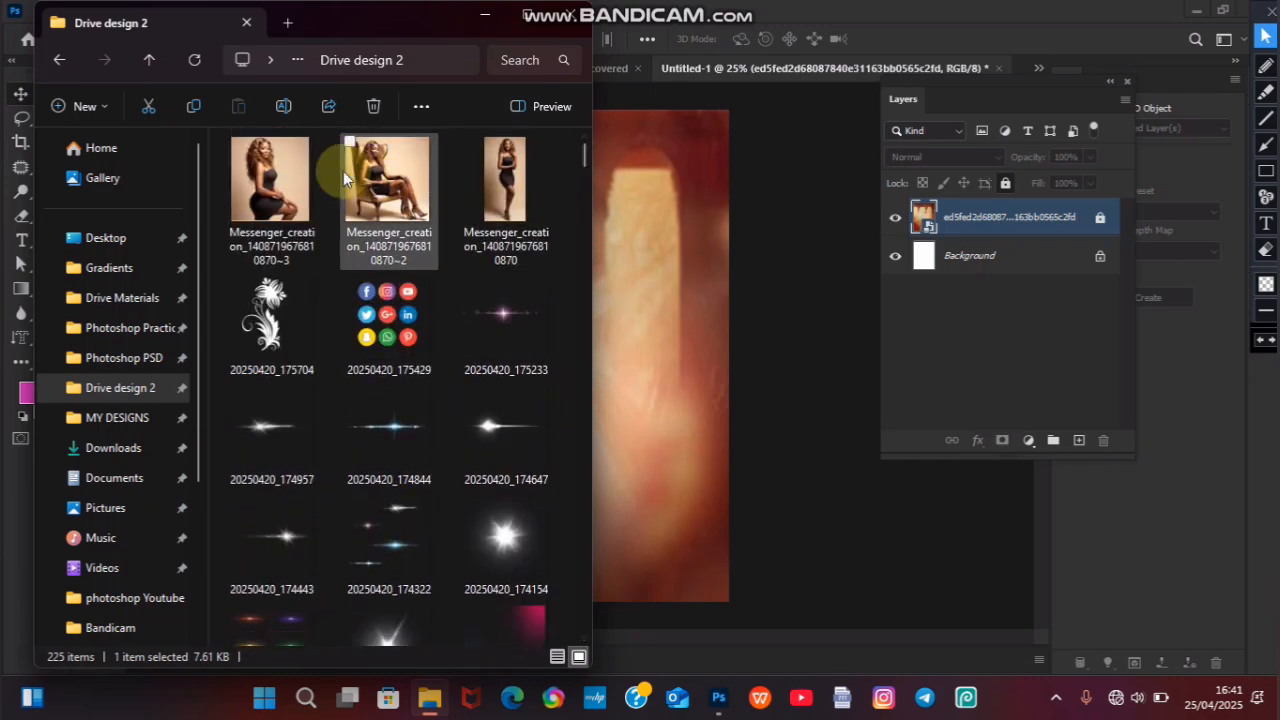
{"action": "left_click", "coordinate": [282, 166]}
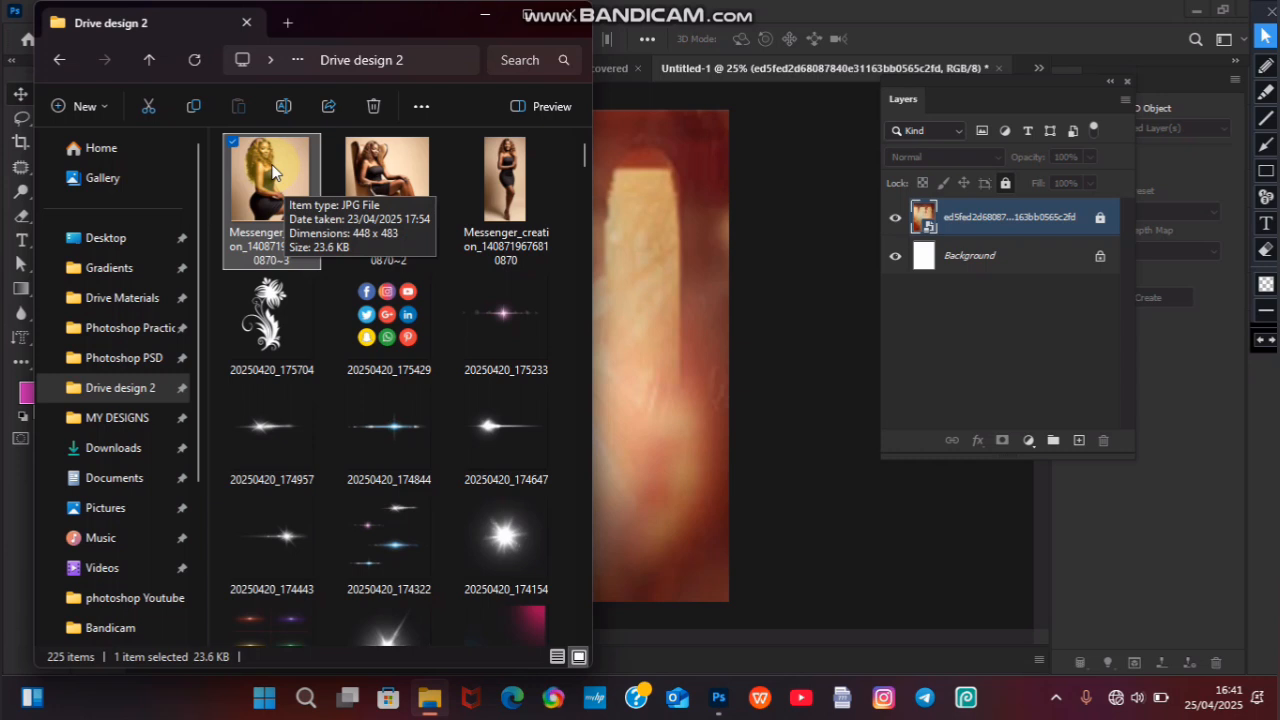
{"action": "left_click", "coordinate": [513, 163], "text": "ctrl"}
{"action": "left_click", "coordinate": [408, 208], "text": "ctrl"}
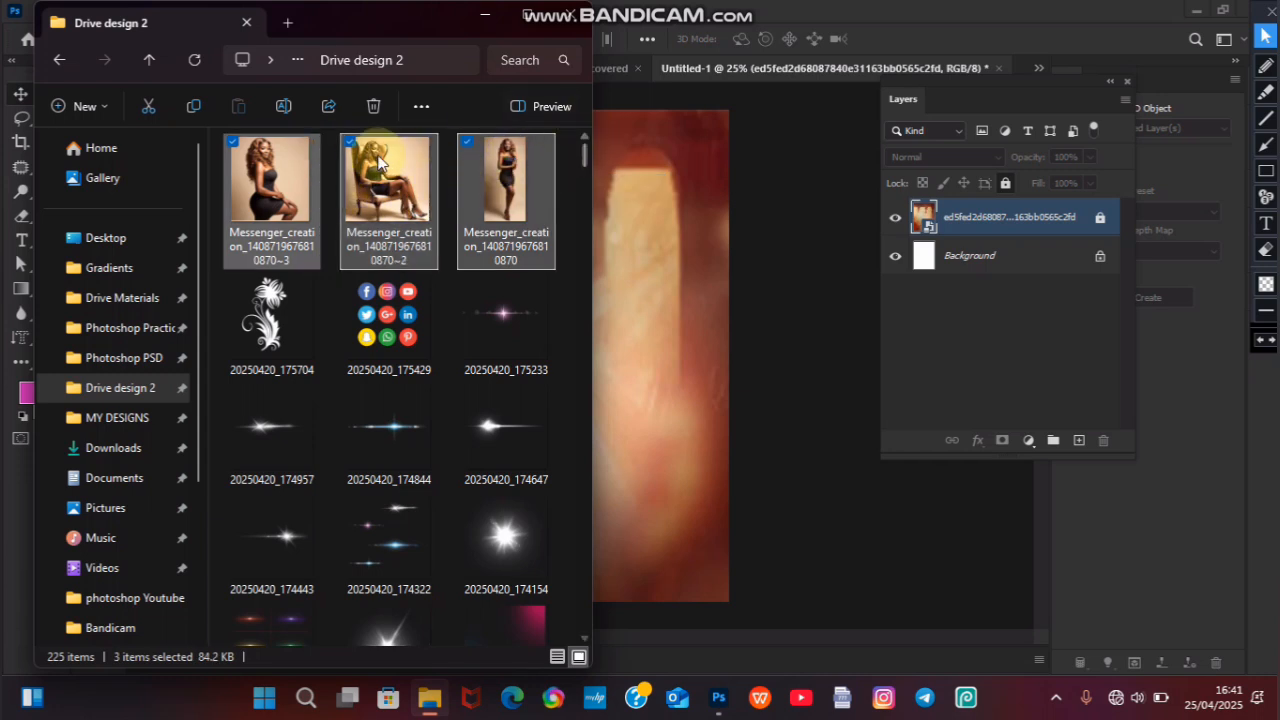
{"action": "left_click_drag", "start_coordinate": [369, 164], "coordinate": [630, 295]}
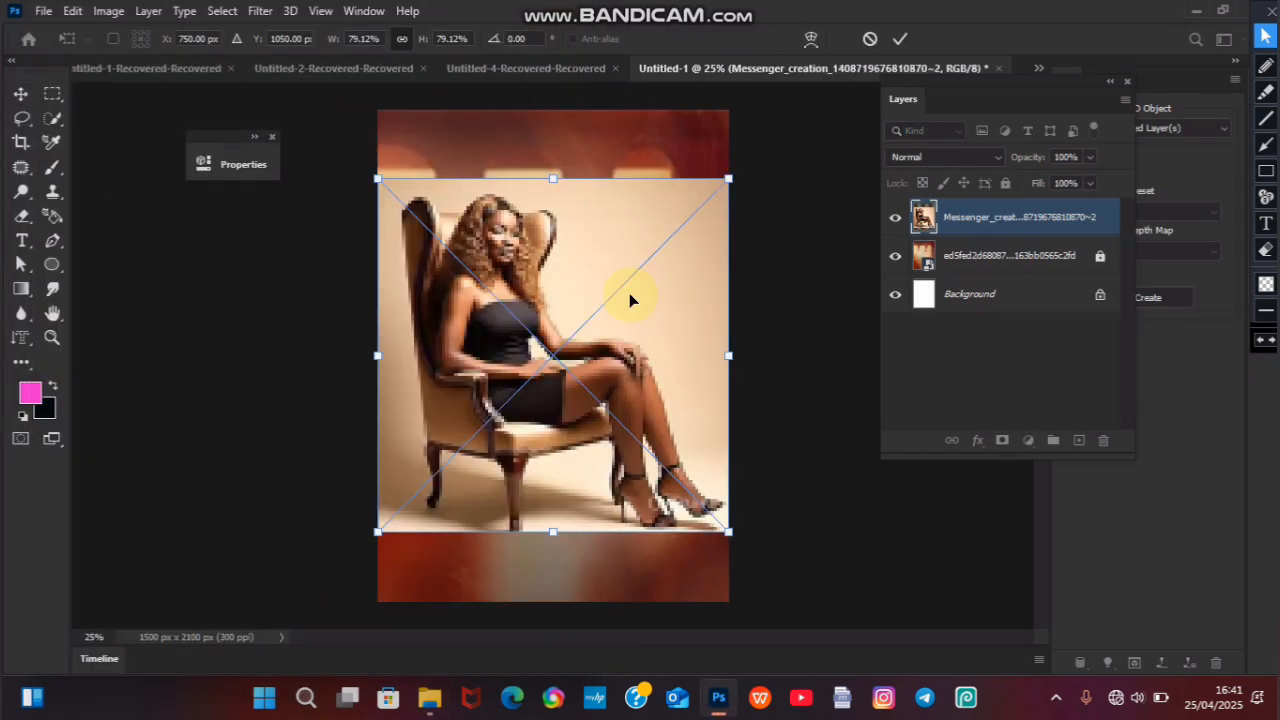
{"action": "left_click", "coordinate": [897, 39]}
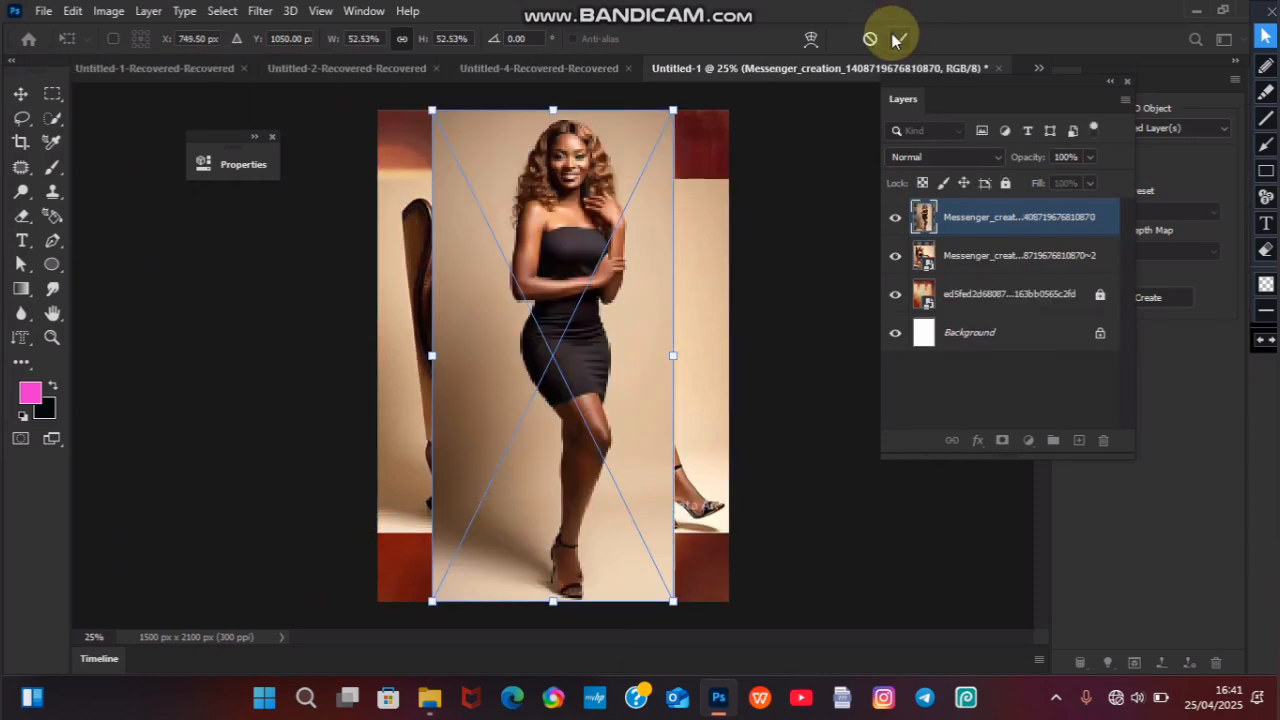
{"action": "left_click", "coordinate": [897, 39]}
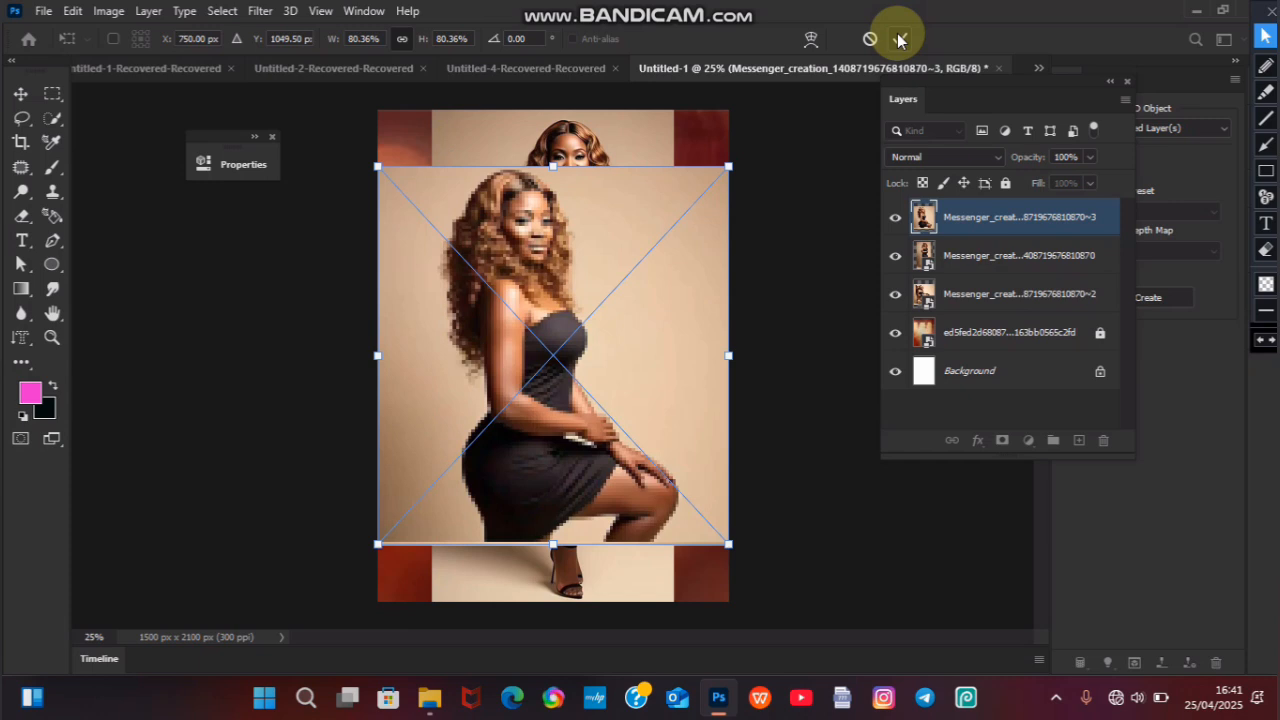
{"action": "left_click", "coordinate": [898, 39]}
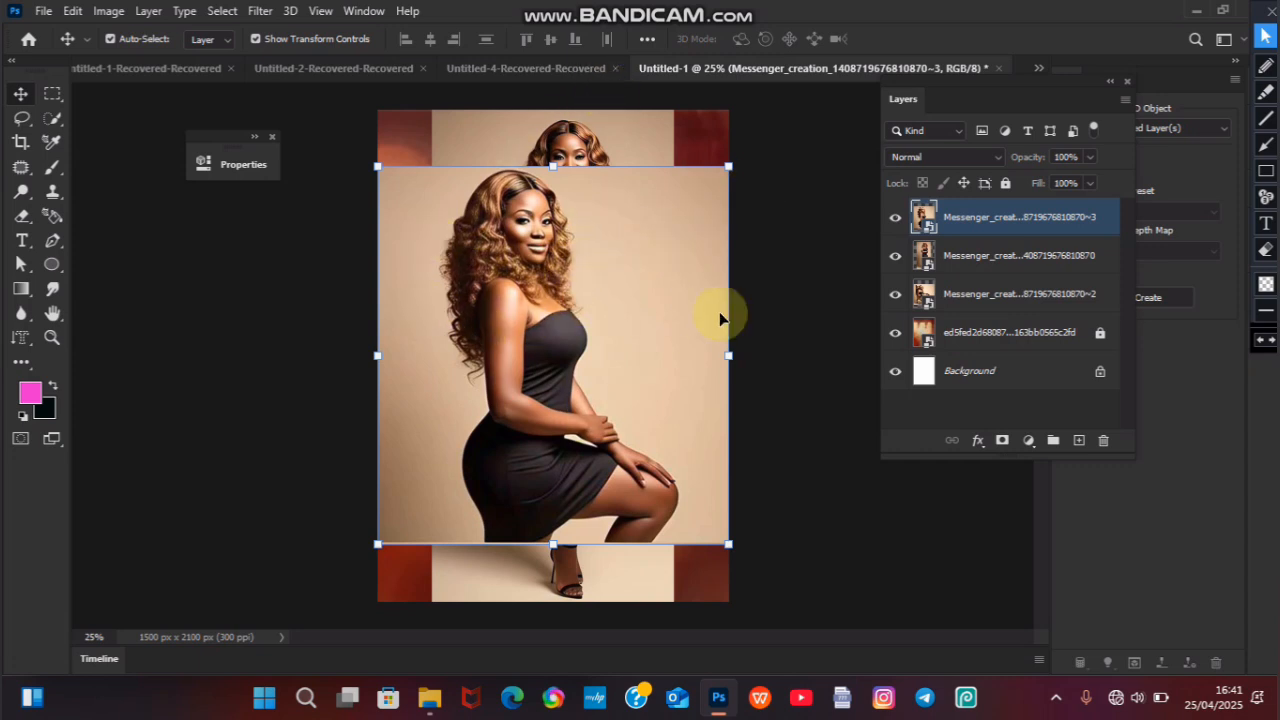
Step: Toggle the visibility of the upper two photo layers to check which photo each one holds
{"action": "left_click", "coordinate": [895, 220]}
{"action": "left_click", "coordinate": [895, 220]}
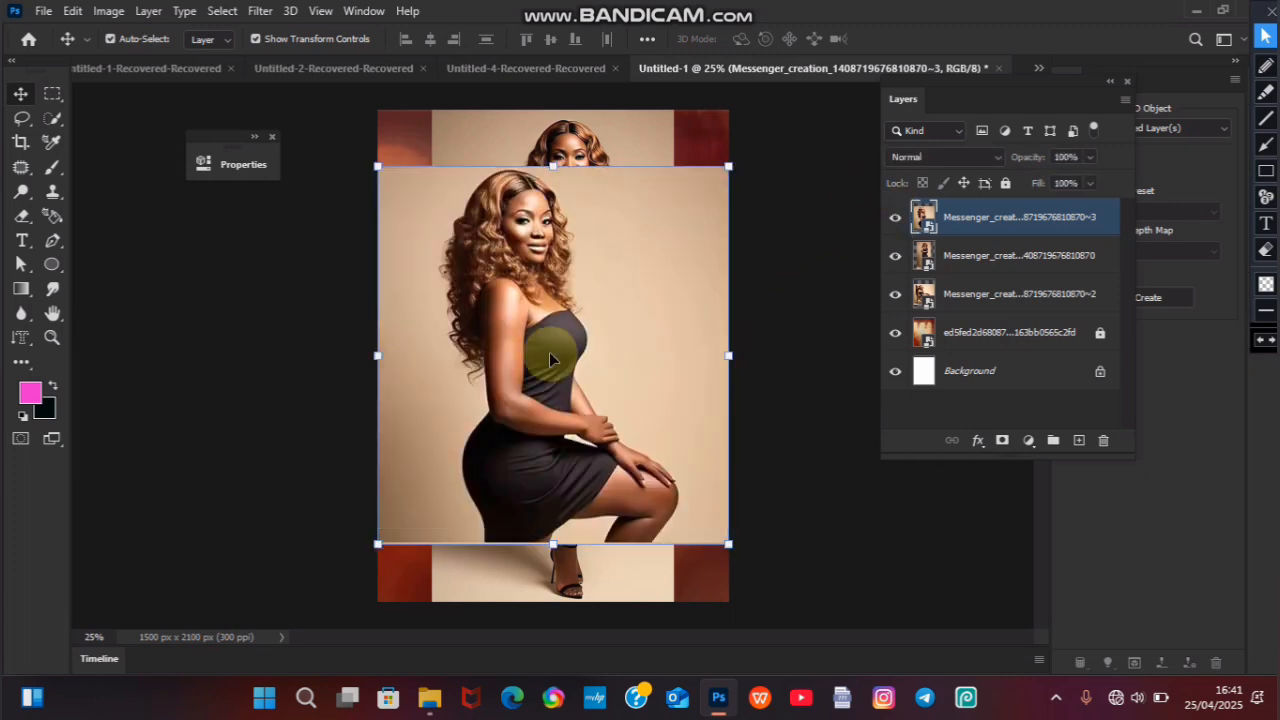
{"action": "left_click", "coordinate": [893, 257]}
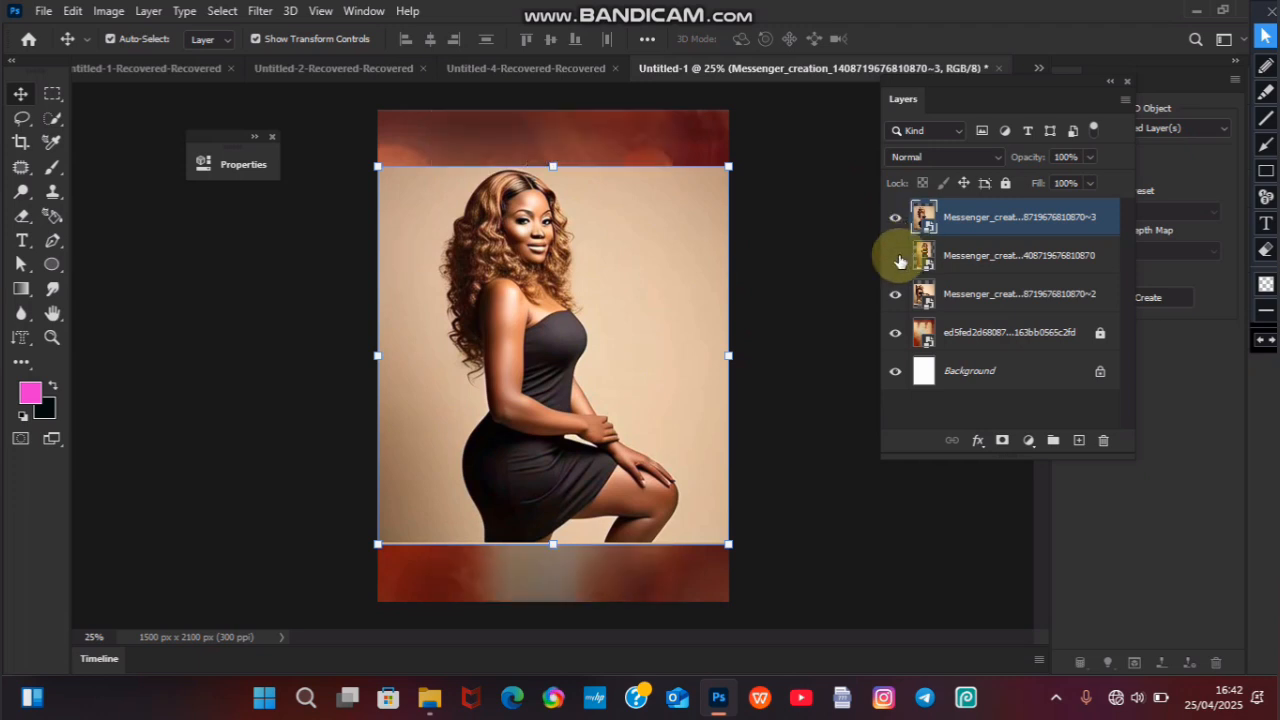
{"action": "left_click", "coordinate": [897, 257]}
{"action": "left_click", "coordinate": [897, 220]}
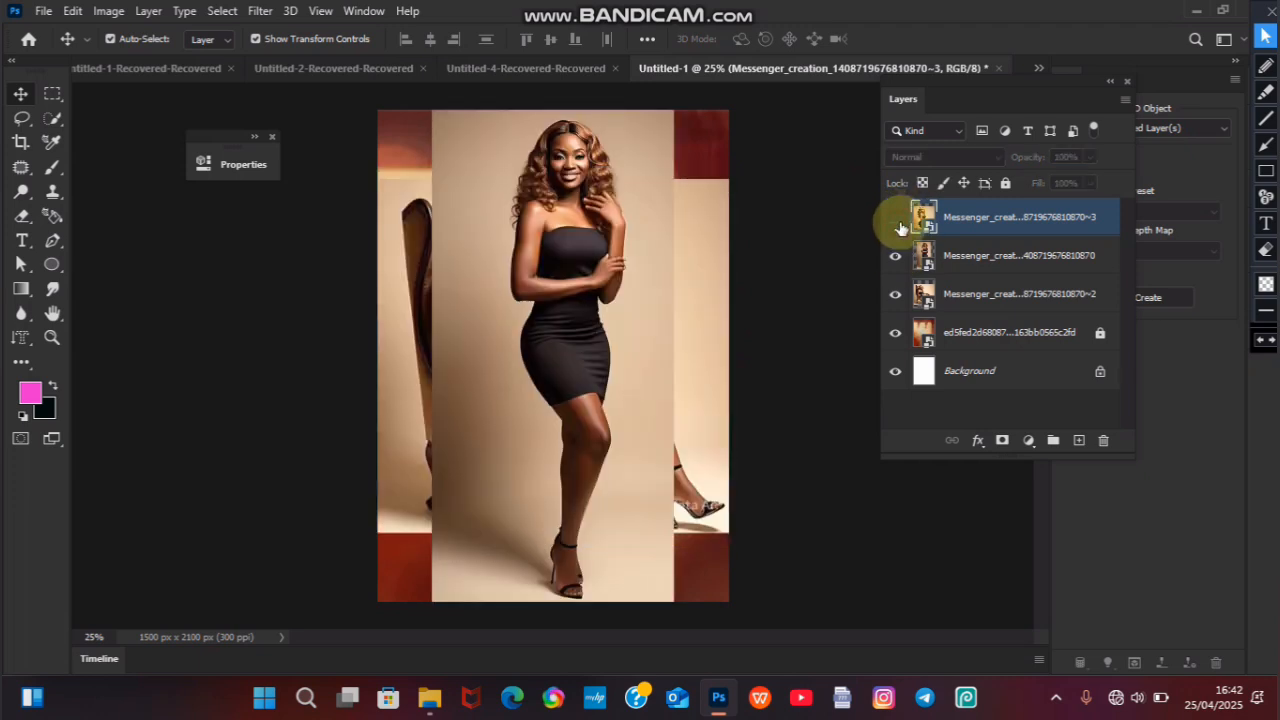
{"action": "left_click", "coordinate": [897, 220]}
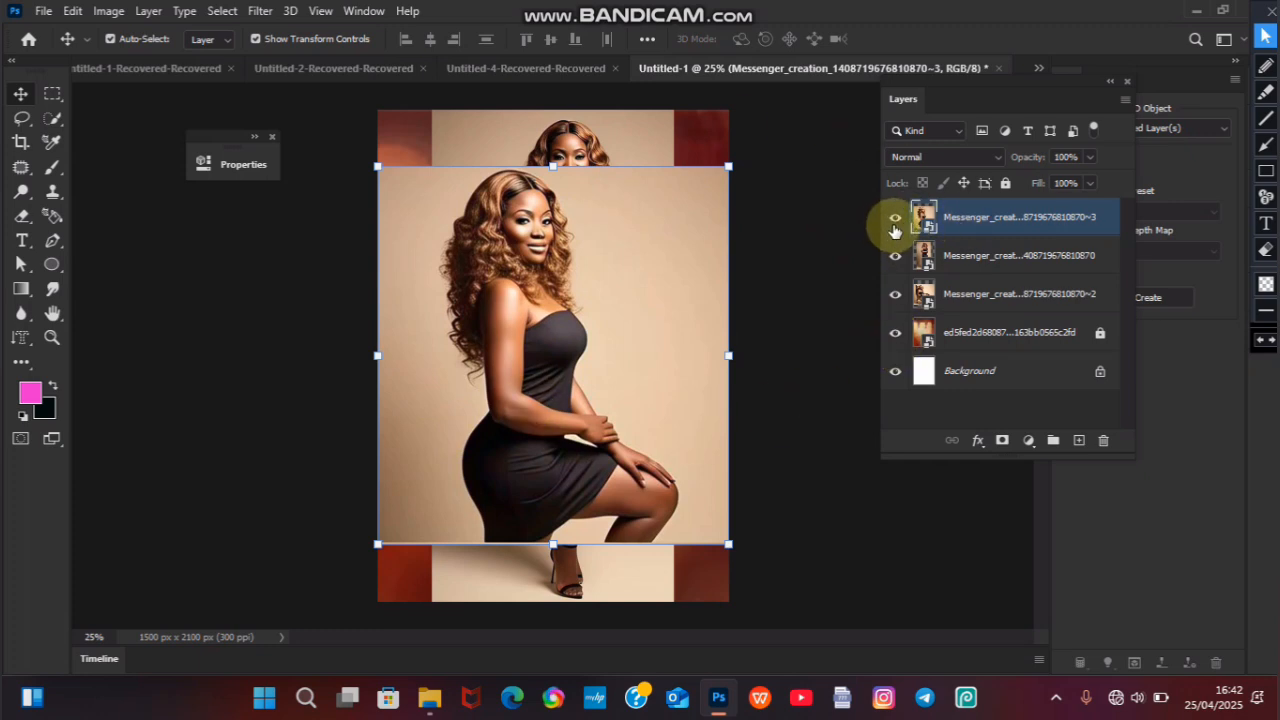
{"action": "left_click", "coordinate": [894, 226]}
{"action": "left_click", "coordinate": [894, 218]}
Step: Rasterize the top photo layer, Messenger_creation ending in ~3, leaving its name as it is
{"action": "left_click", "coordinate": [950, 222]}
{"action": "double_click", "coordinate": [950, 222]}
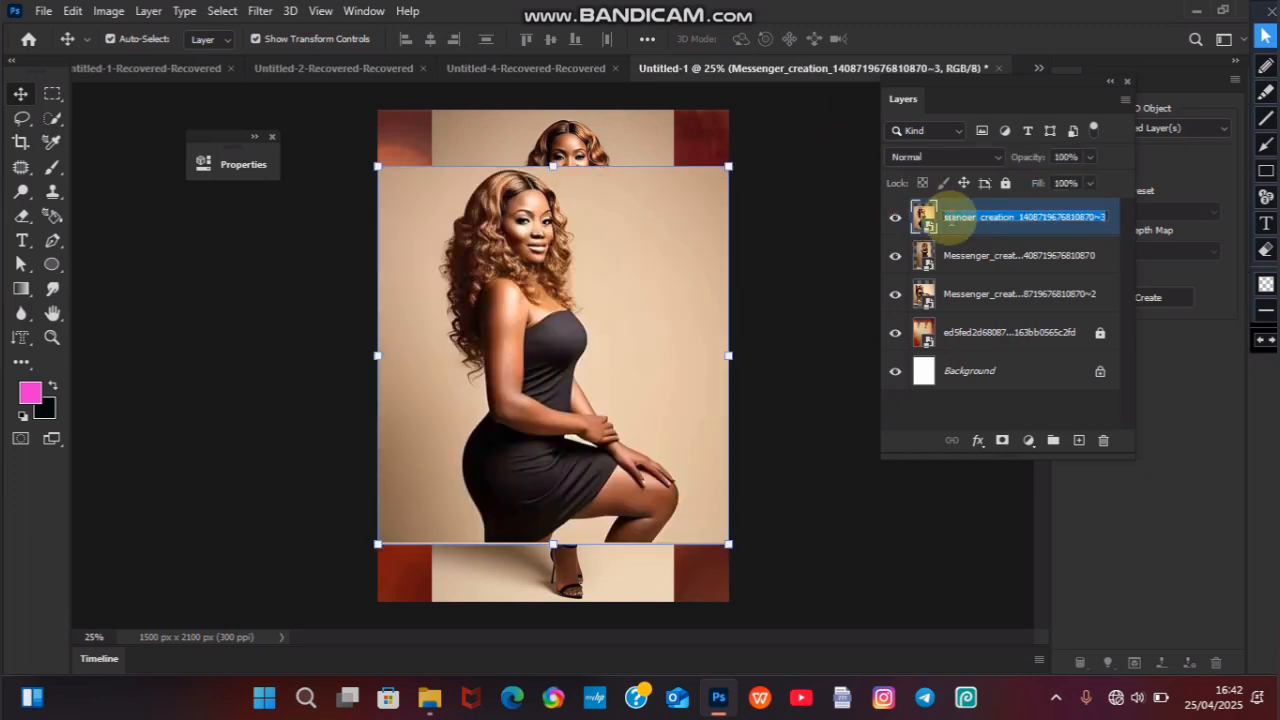
{"action": "left_click", "coordinate": [934, 224]}
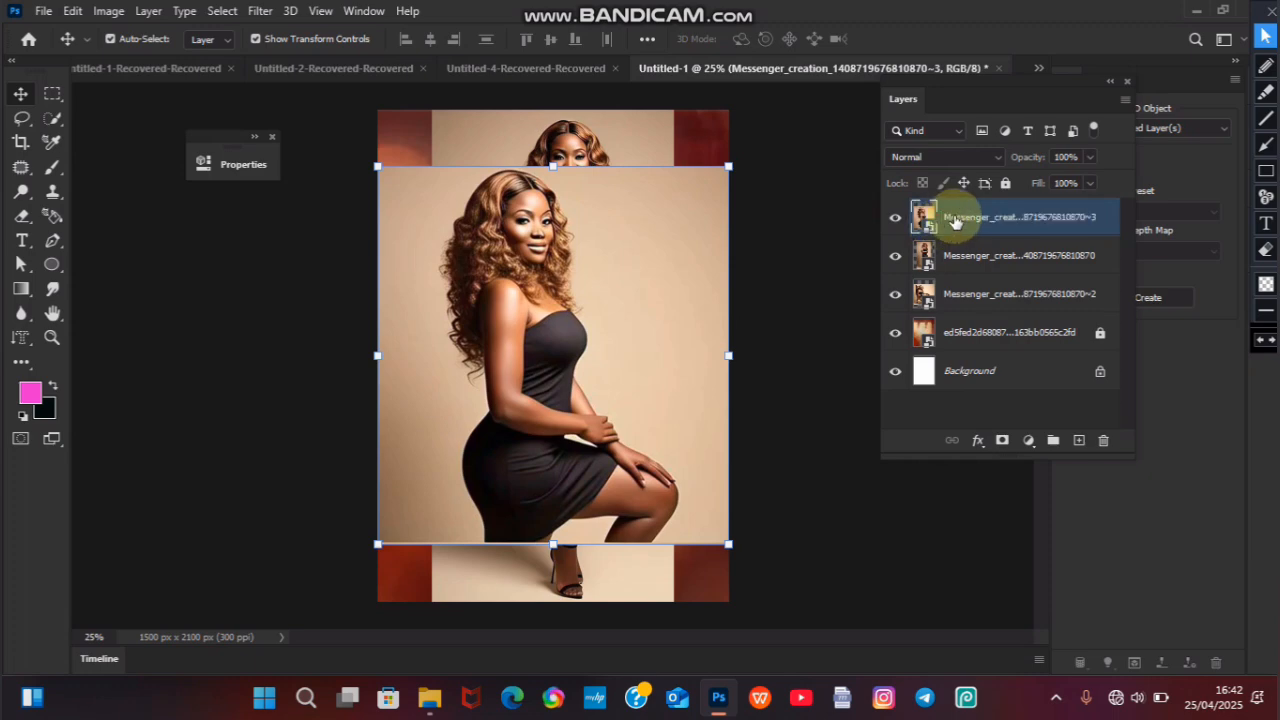
{"action": "right_click", "coordinate": [955, 222]}
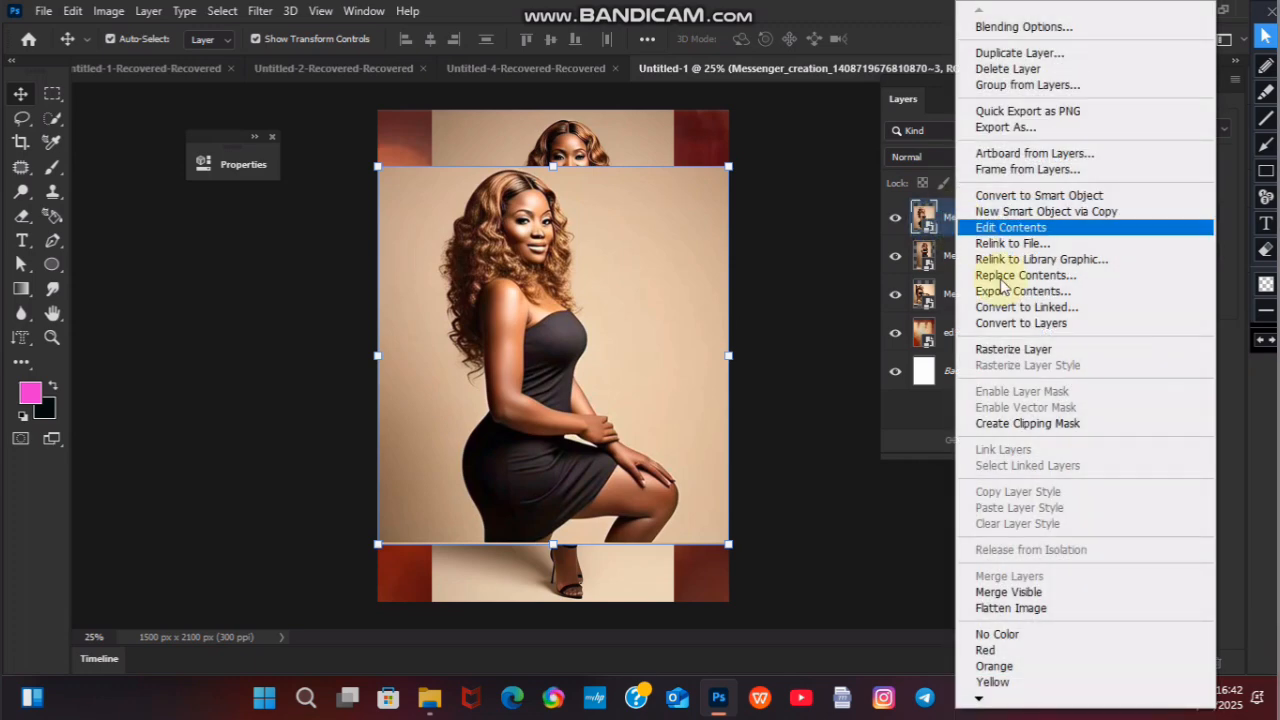
{"action": "left_click", "coordinate": [1020, 349]}
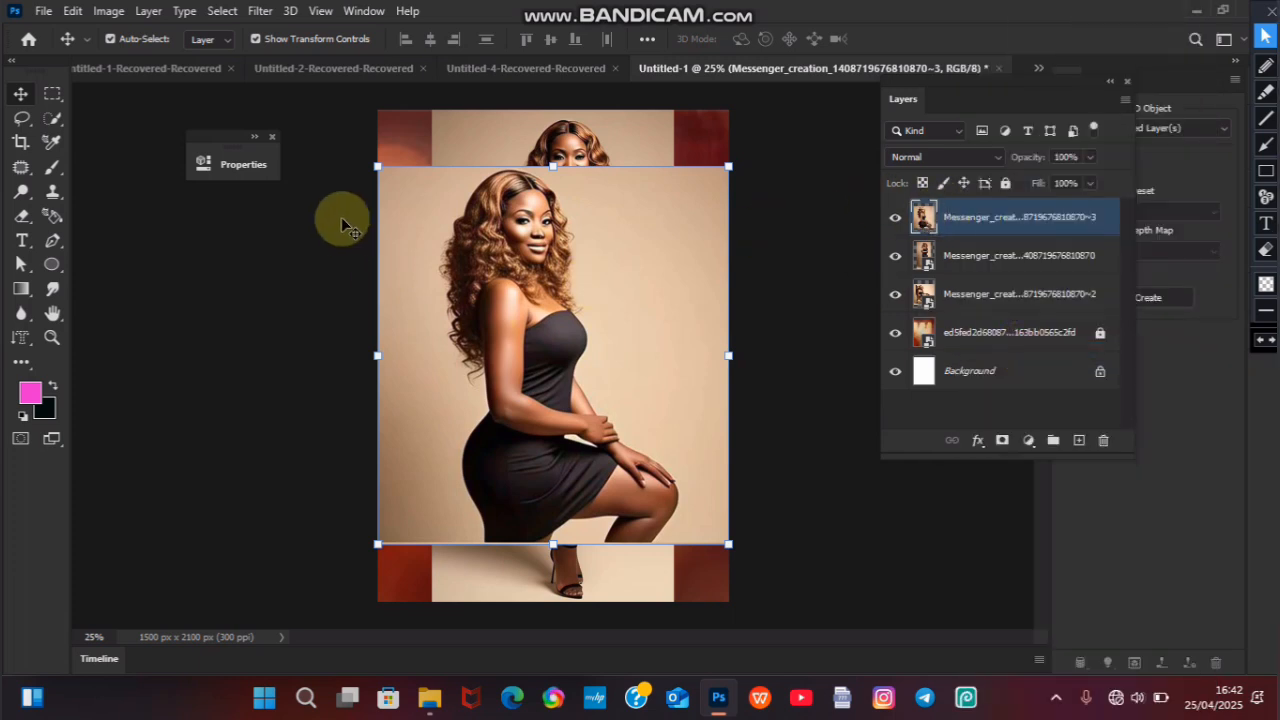
Step: Select the kneeling woman in the top photo with the Subject selection and check the outline
{"action": "left_click", "coordinate": [222, 12]}
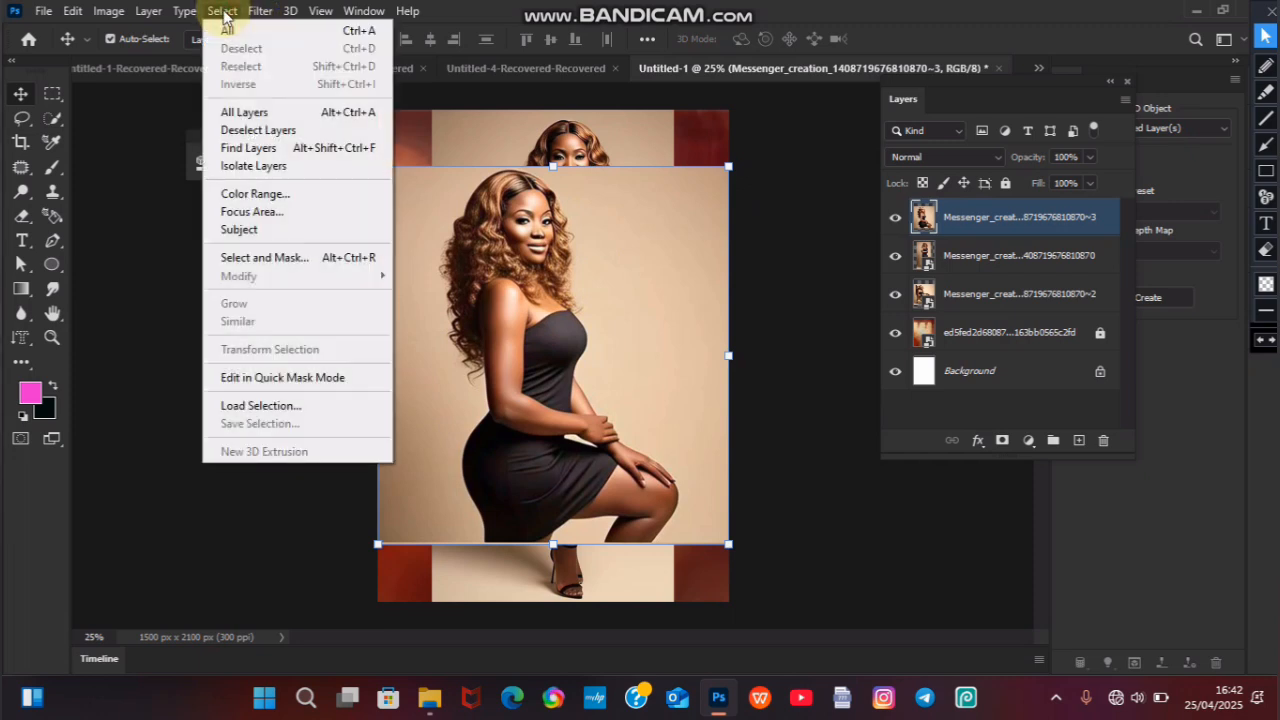
{"action": "left_click", "coordinate": [268, 231]}
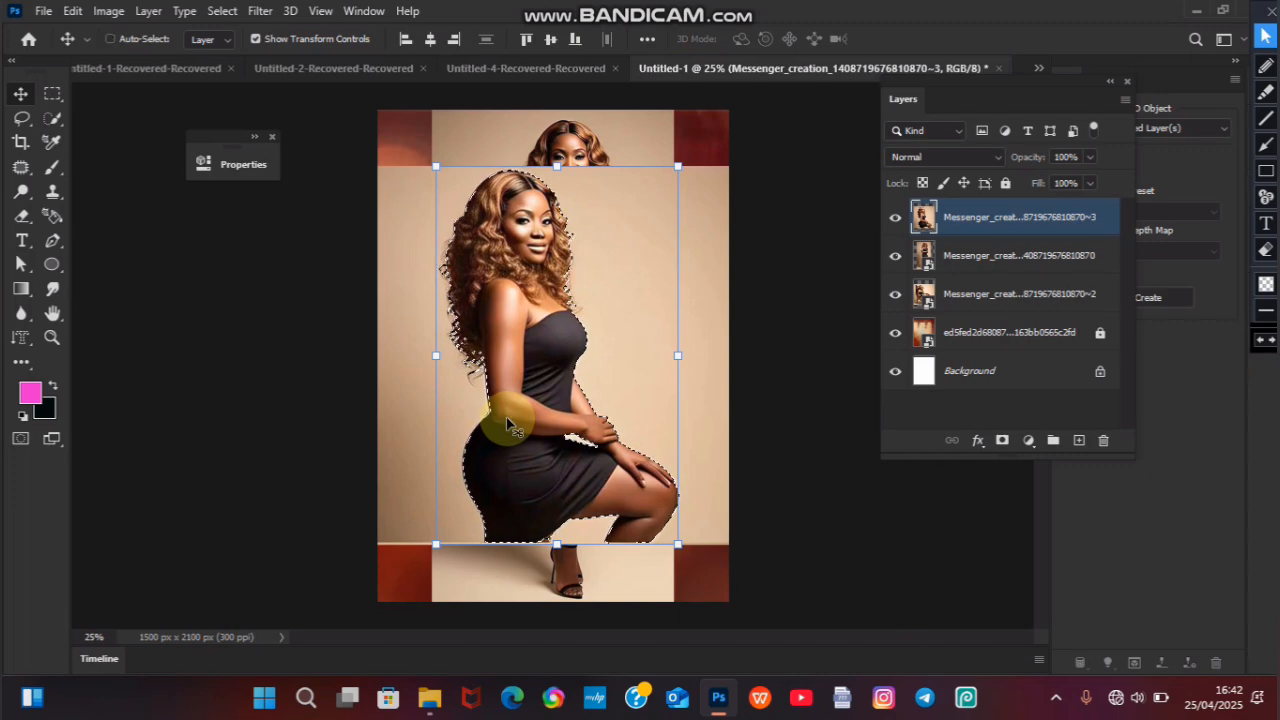
{"action": "key", "text": "ctrl+plus"}
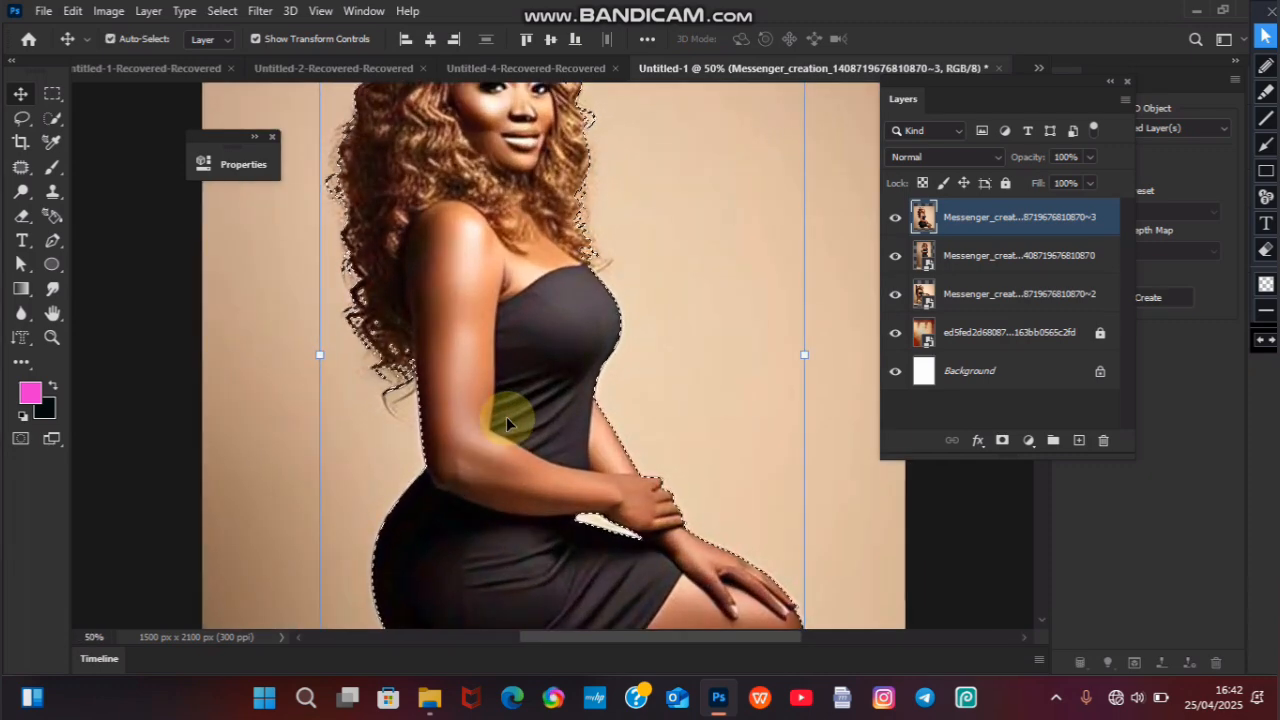
{"action": "key", "text": "ctrl+minus"}
{"action": "key", "text": "ctrl+minus"}
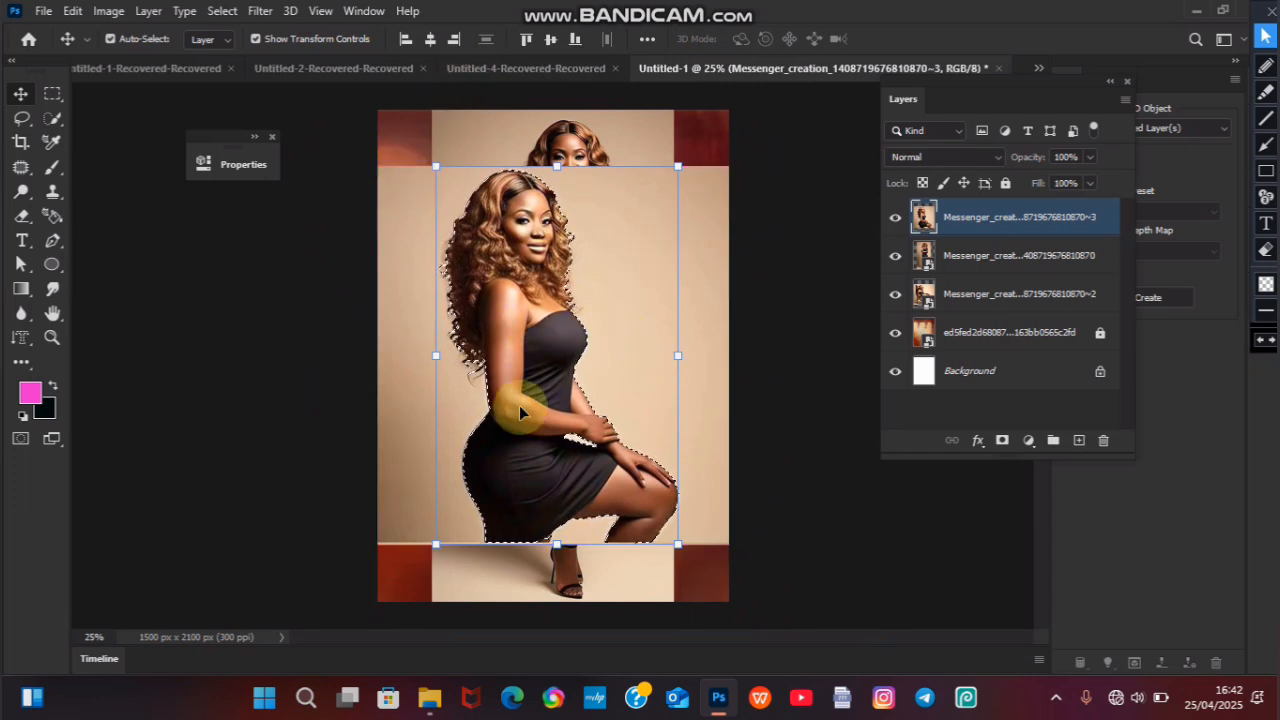
Step: Invert the selection, delete the beige background around the kneeling woman, and deselect
{"action": "left_click", "coordinate": [222, 11]}
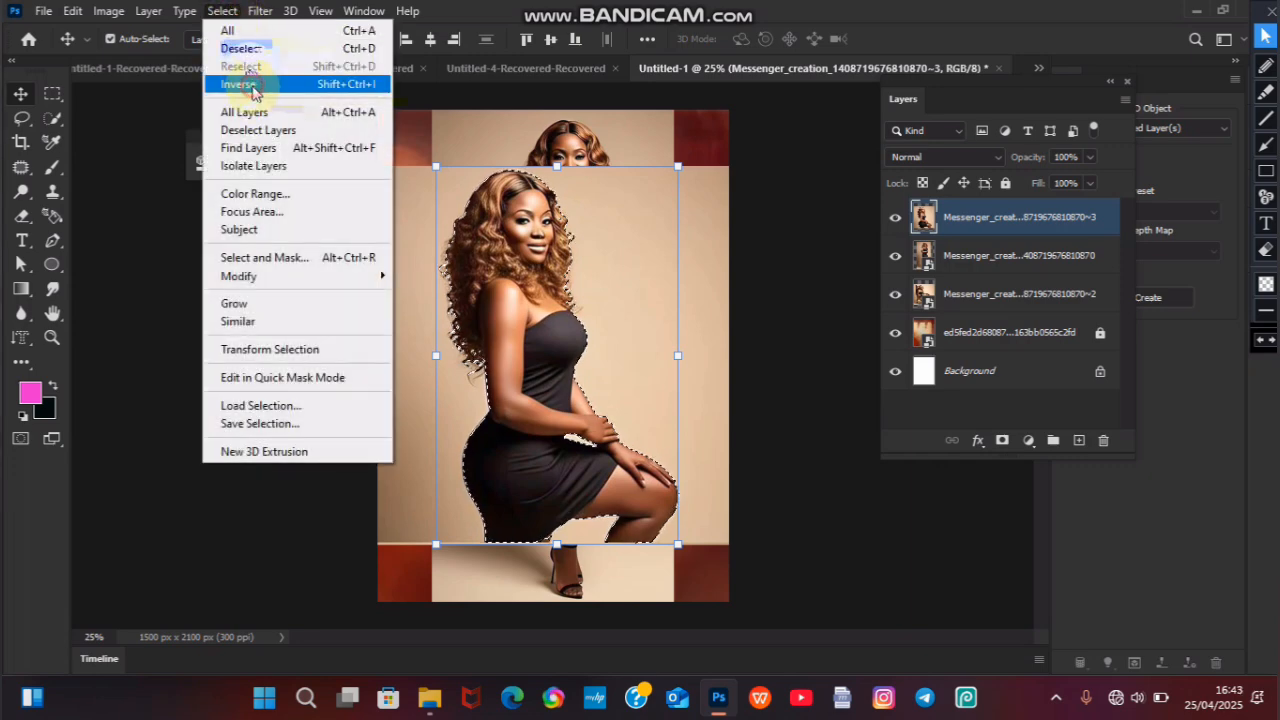
{"action": "left_click", "coordinate": [252, 86]}
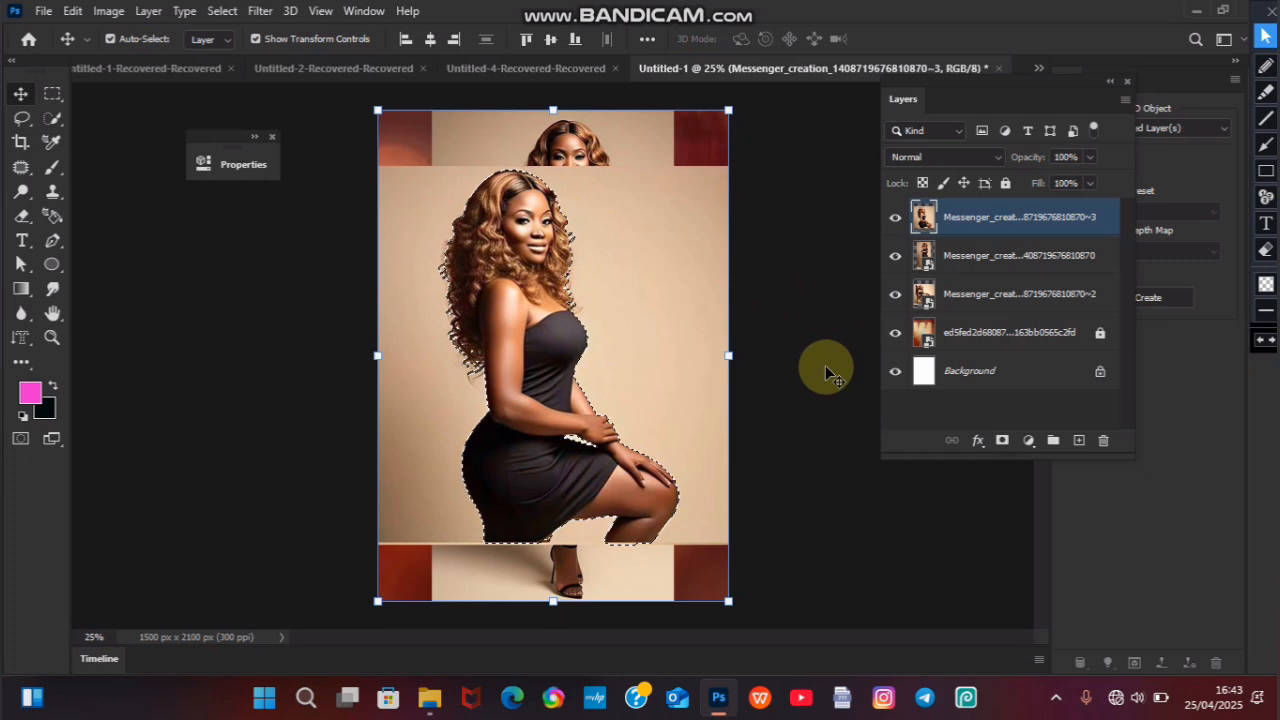
{"action": "key", "text": "Delete"}
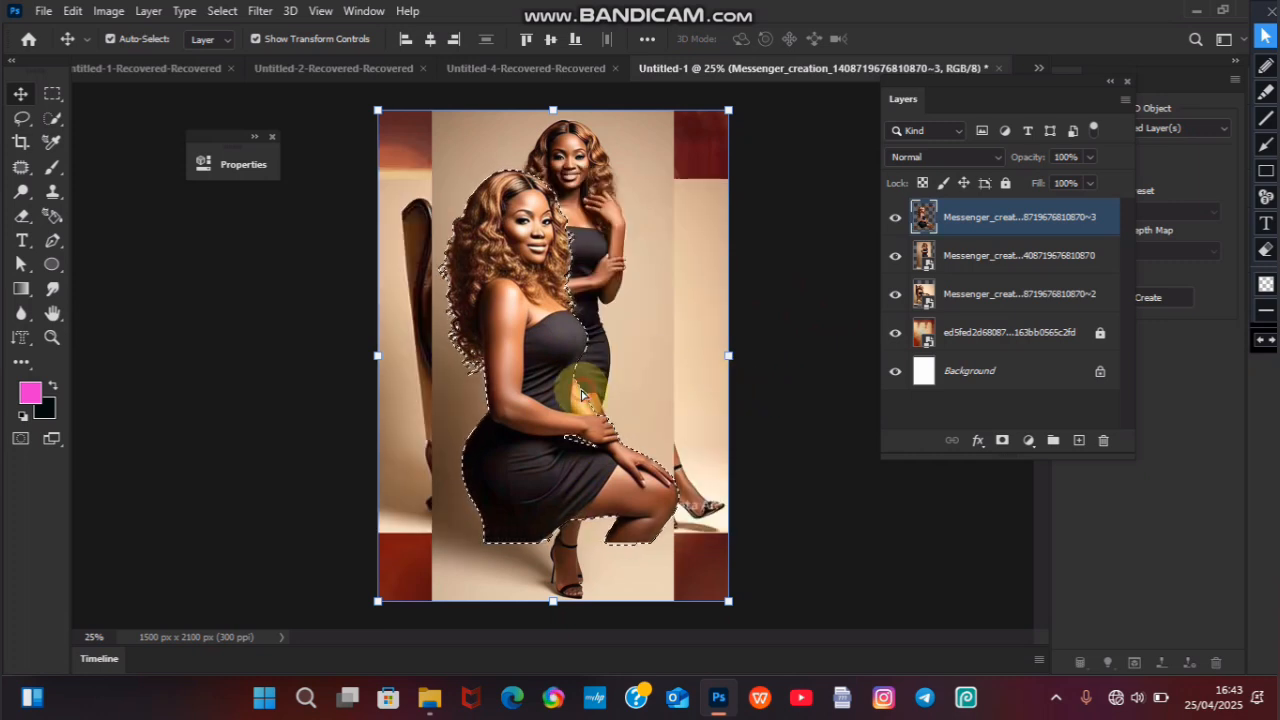
{"action": "key", "text": "ctrl+d"}
{"action": "left_click_drag", "start_coordinate": [609, 321], "coordinate": [558, 339]}
{"action": "left_click", "coordinate": [222, 10]}
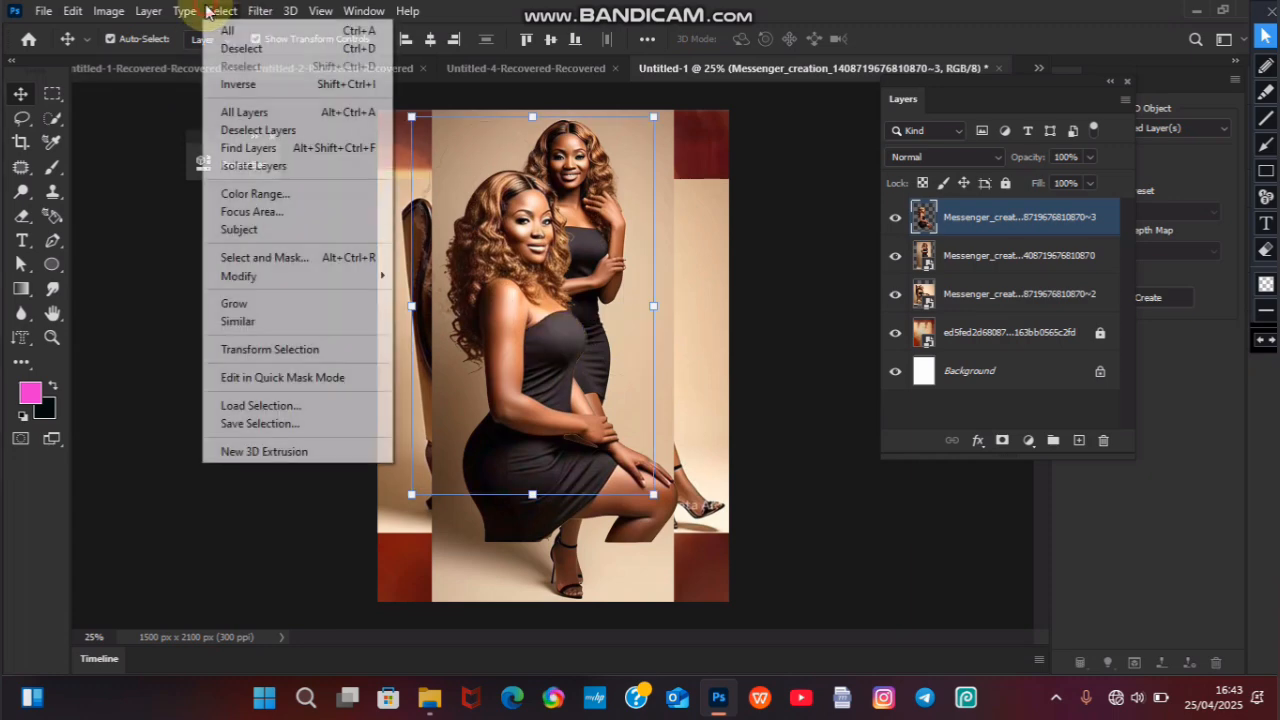
{"action": "left_click", "coordinate": [240, 49]}
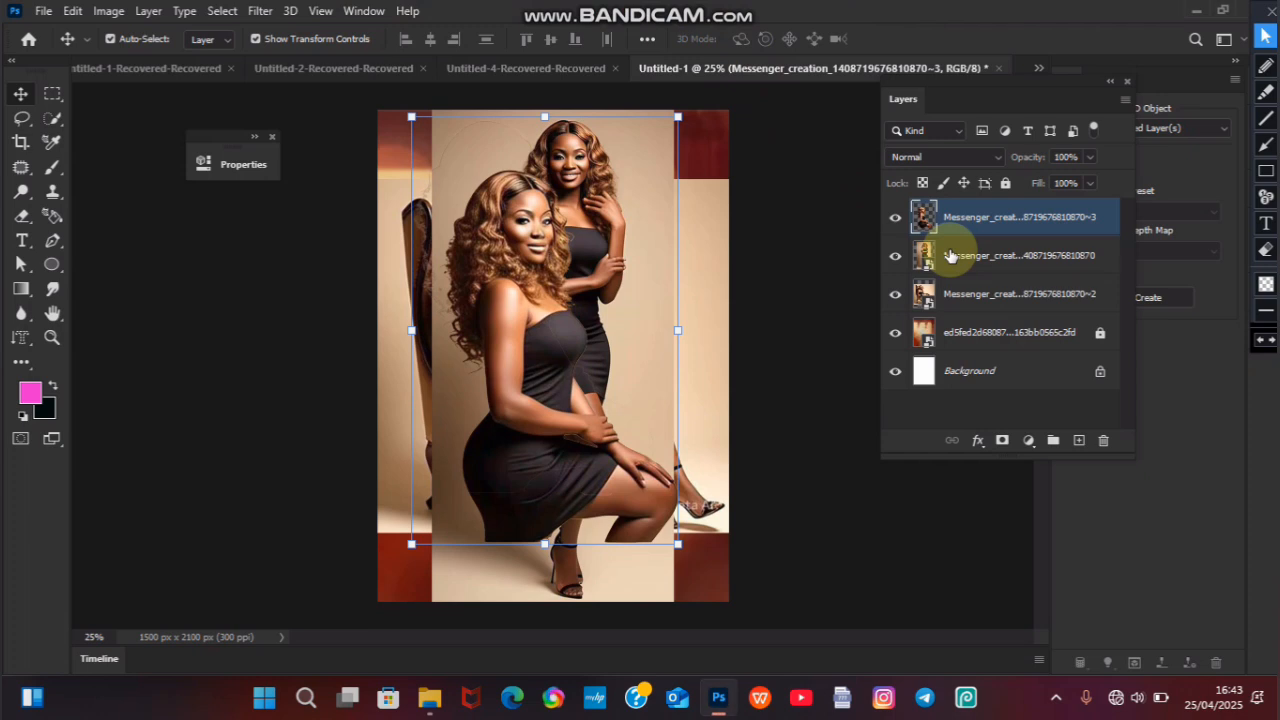
Step: Hide the kneeling woman's layer and select the standing woman on the layer below with the Subject selection
{"action": "left_click", "coordinate": [896, 219]}
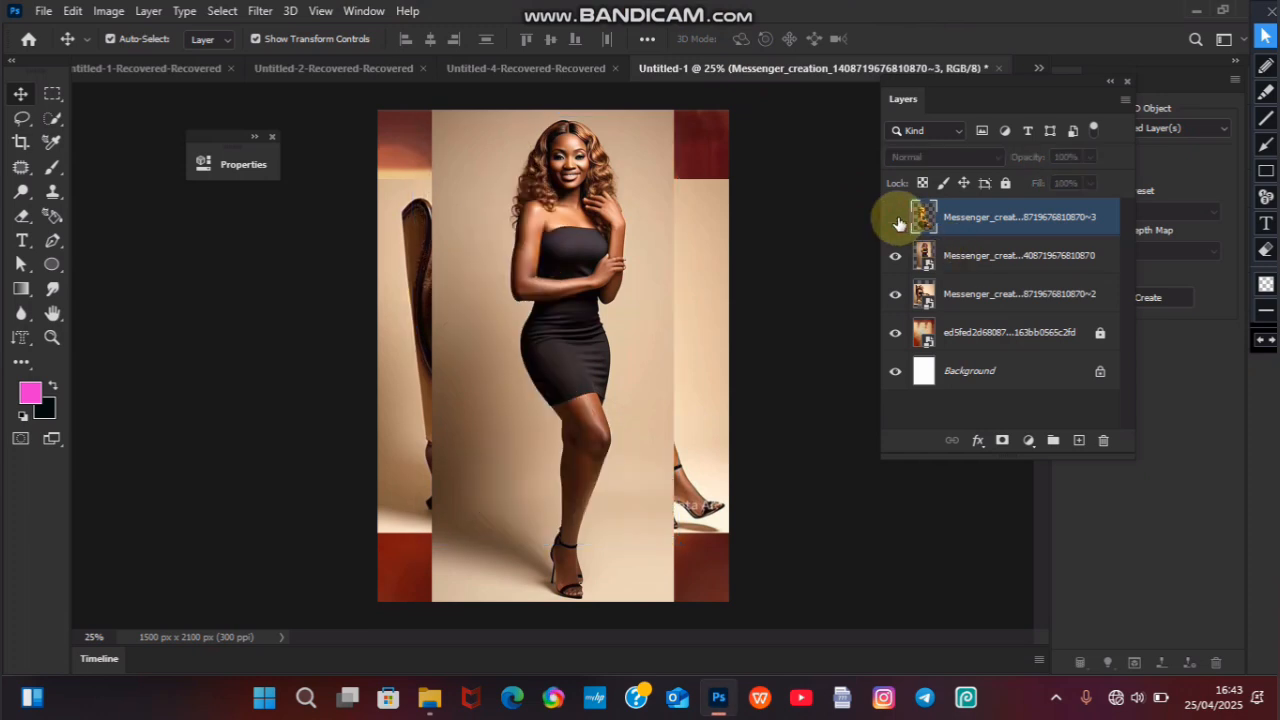
{"action": "left_click", "coordinate": [970, 258]}
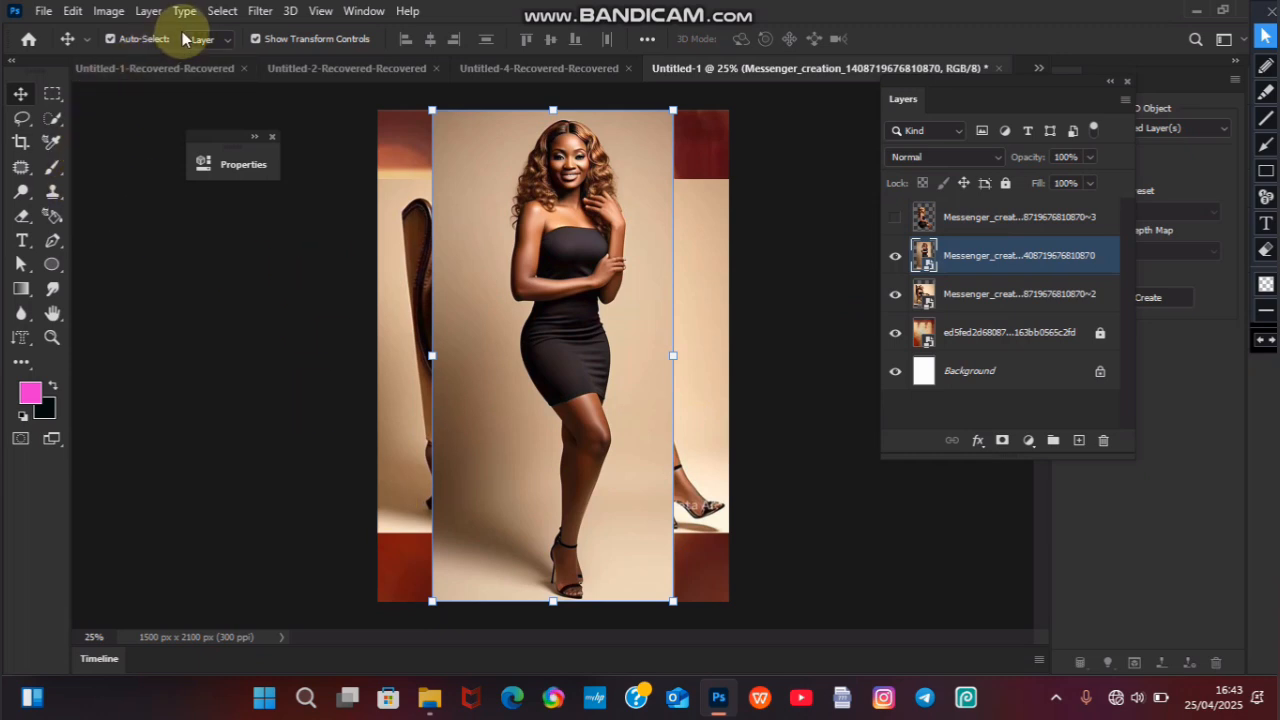
{"action": "left_click", "coordinate": [222, 11]}
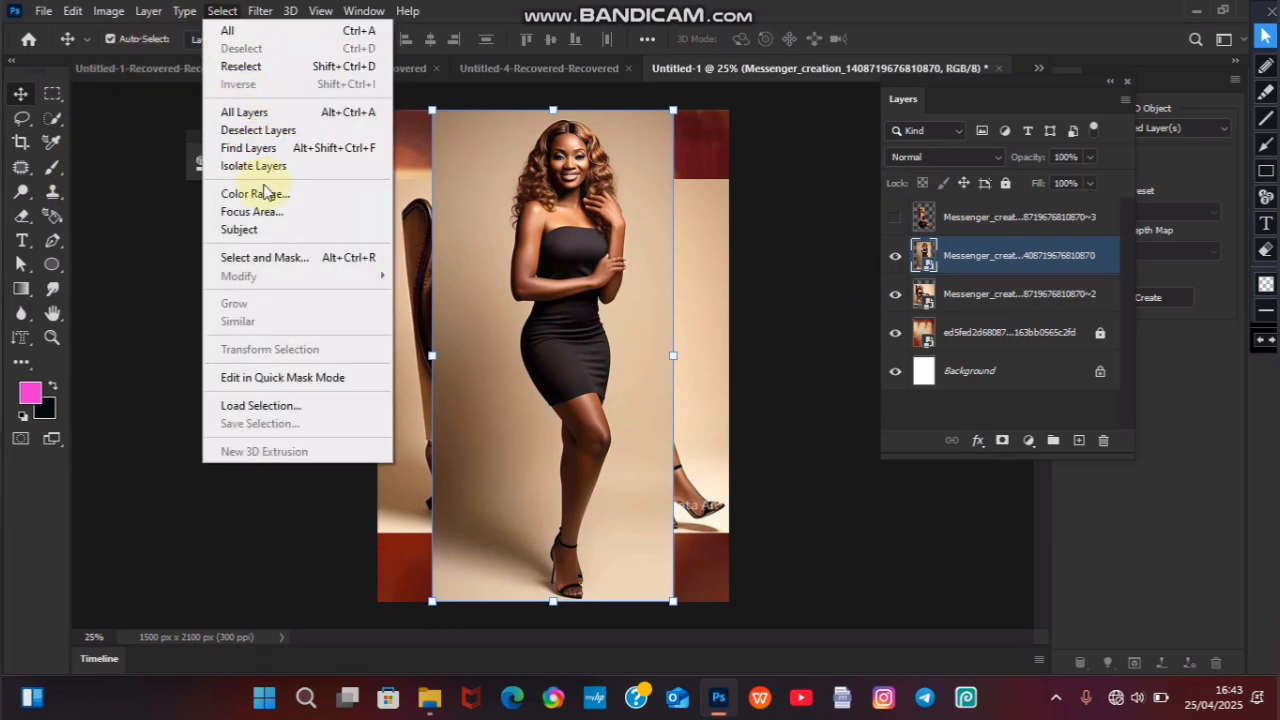
{"action": "left_click", "coordinate": [270, 229]}
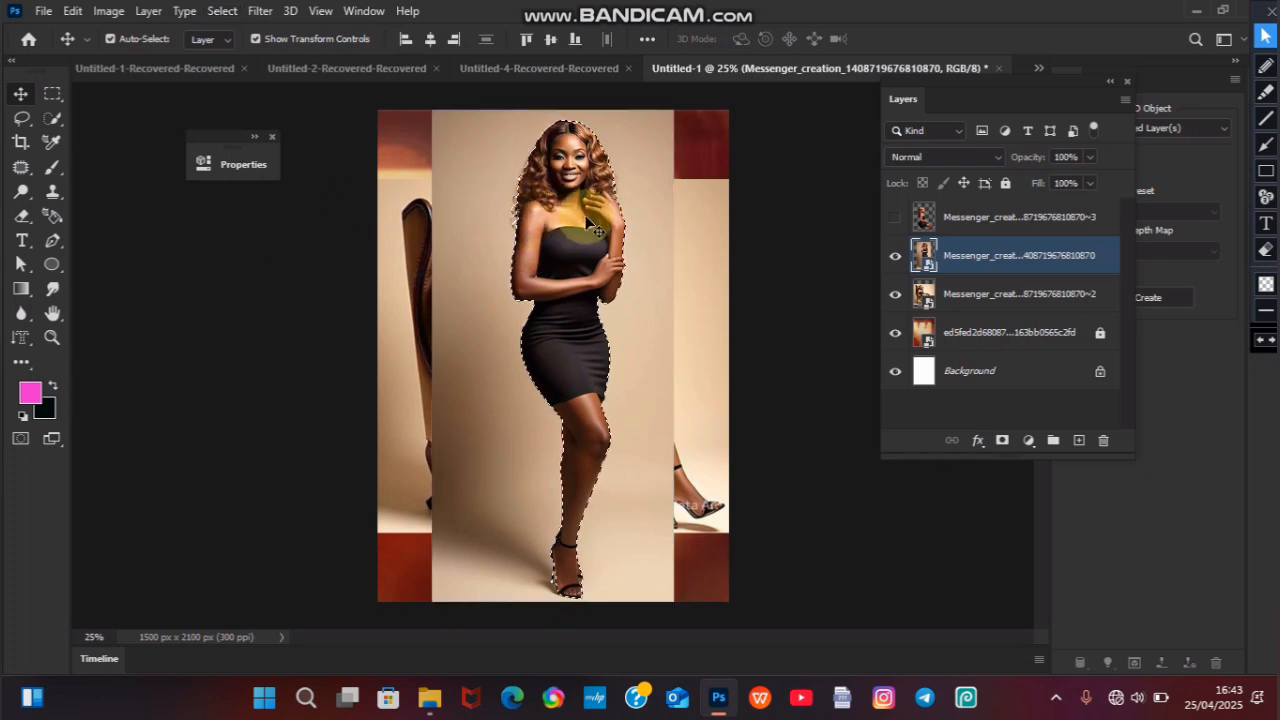
Step: Invert the selection around the standing woman and try to delete her photo's background
{"action": "left_click", "coordinate": [222, 11]}
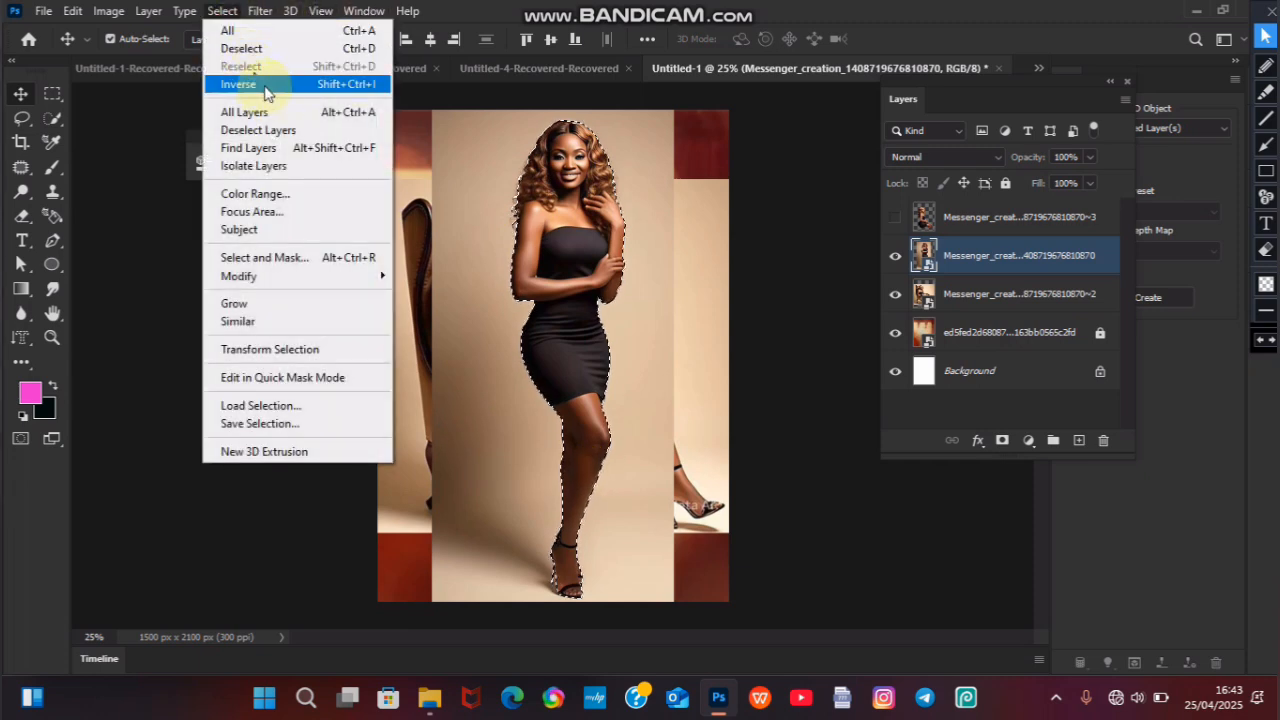
{"action": "left_click", "coordinate": [264, 87]}
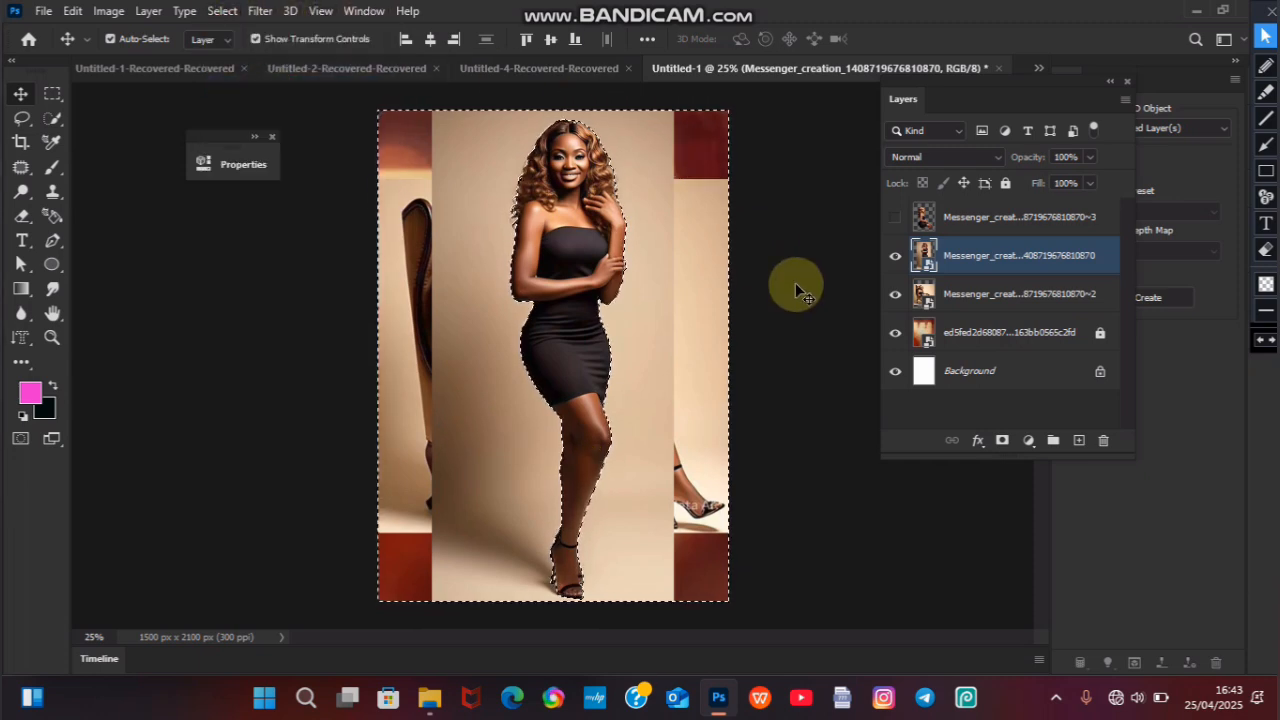
{"action": "key", "text": "Delete"}
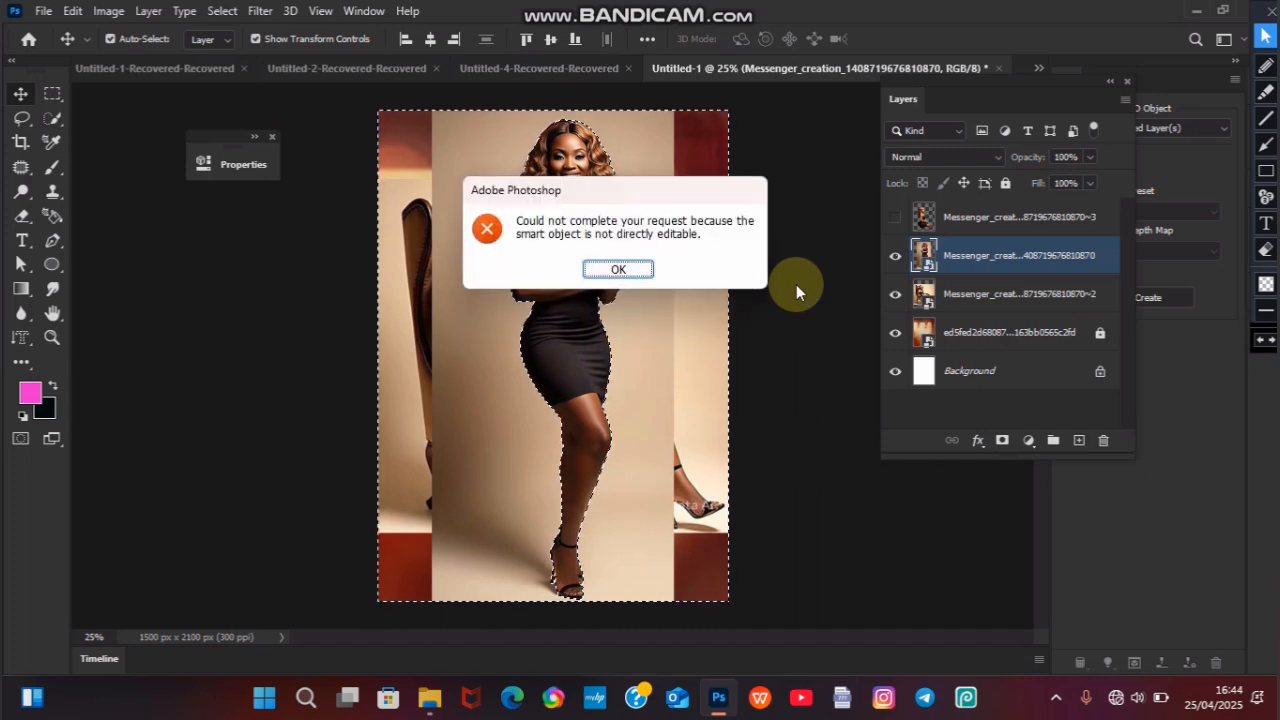
{"action": "left_click", "coordinate": [619, 270]}
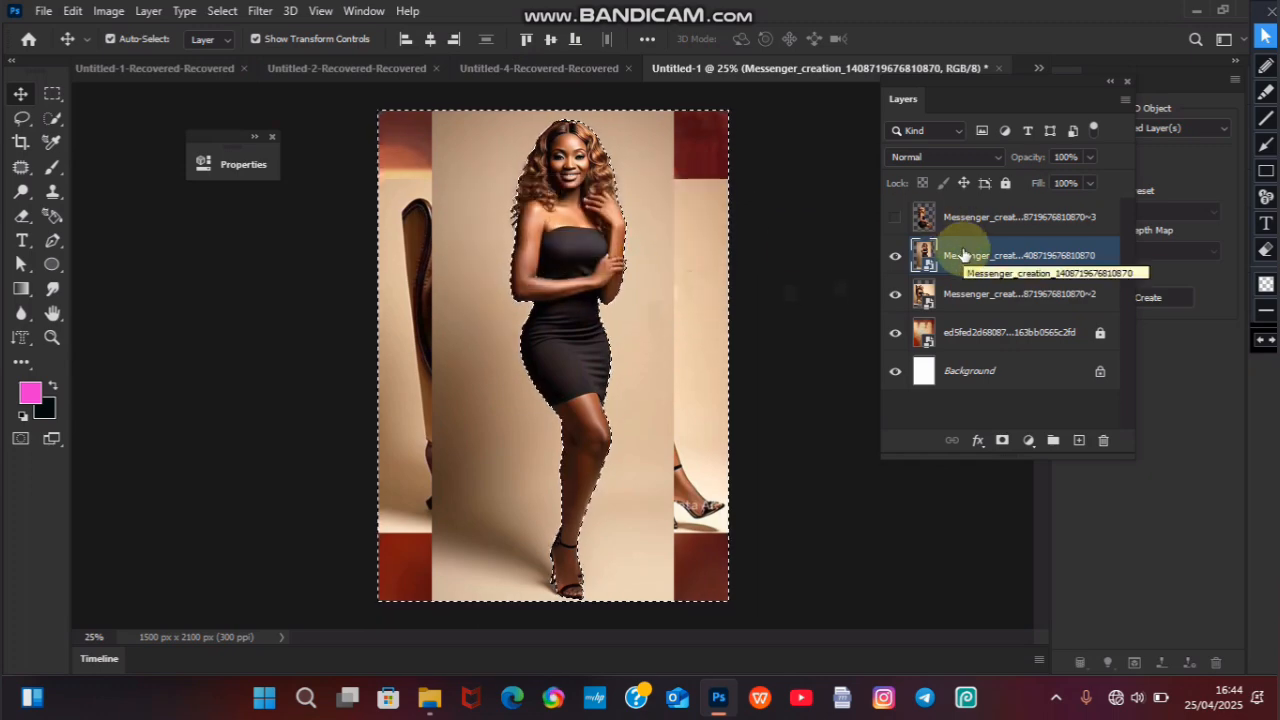
Step: Rasterize the standing woman's photo layer and delete the background outside her figure
{"action": "right_click", "coordinate": [963, 254]}
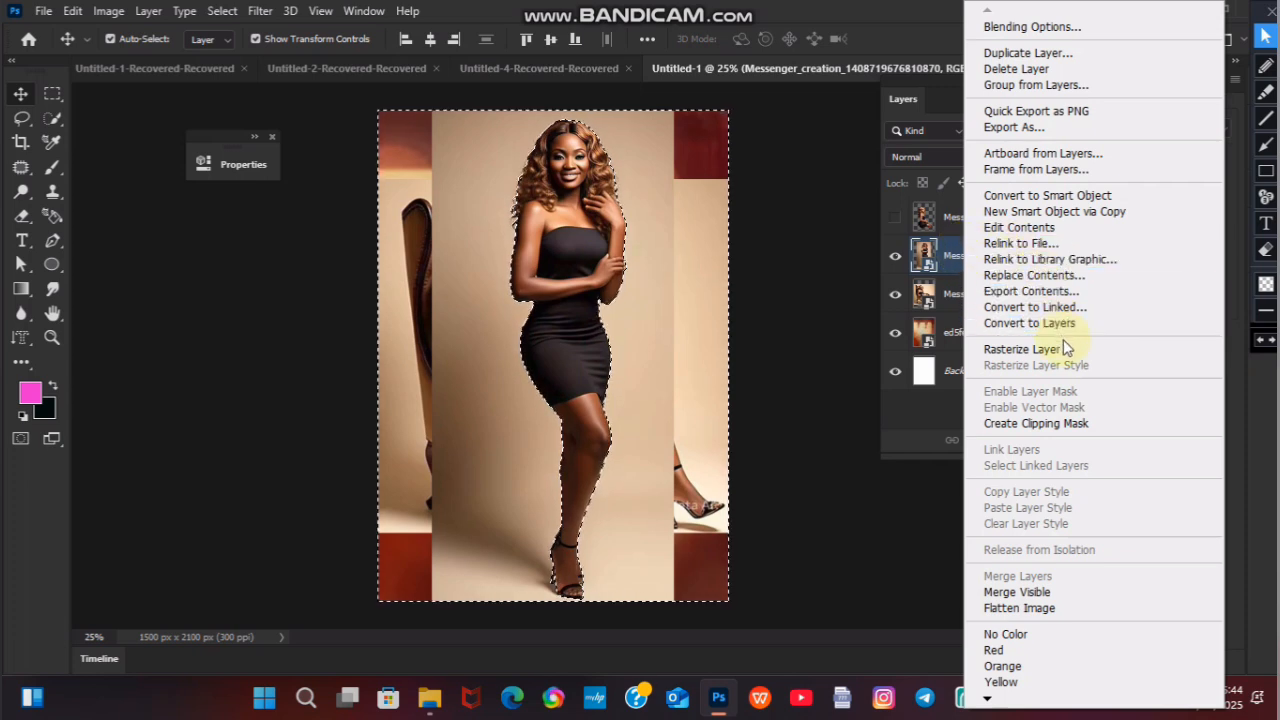
{"action": "left_click", "coordinate": [1068, 349]}
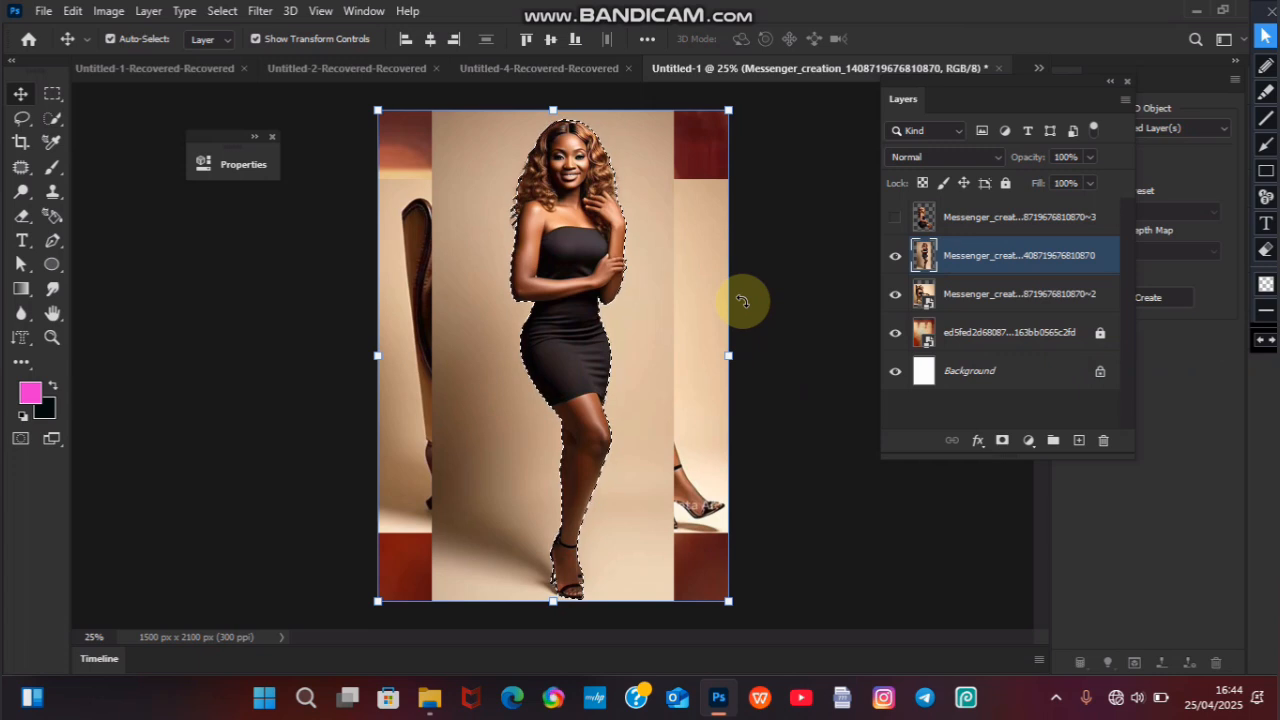
{"action": "key", "text": "Delete"}
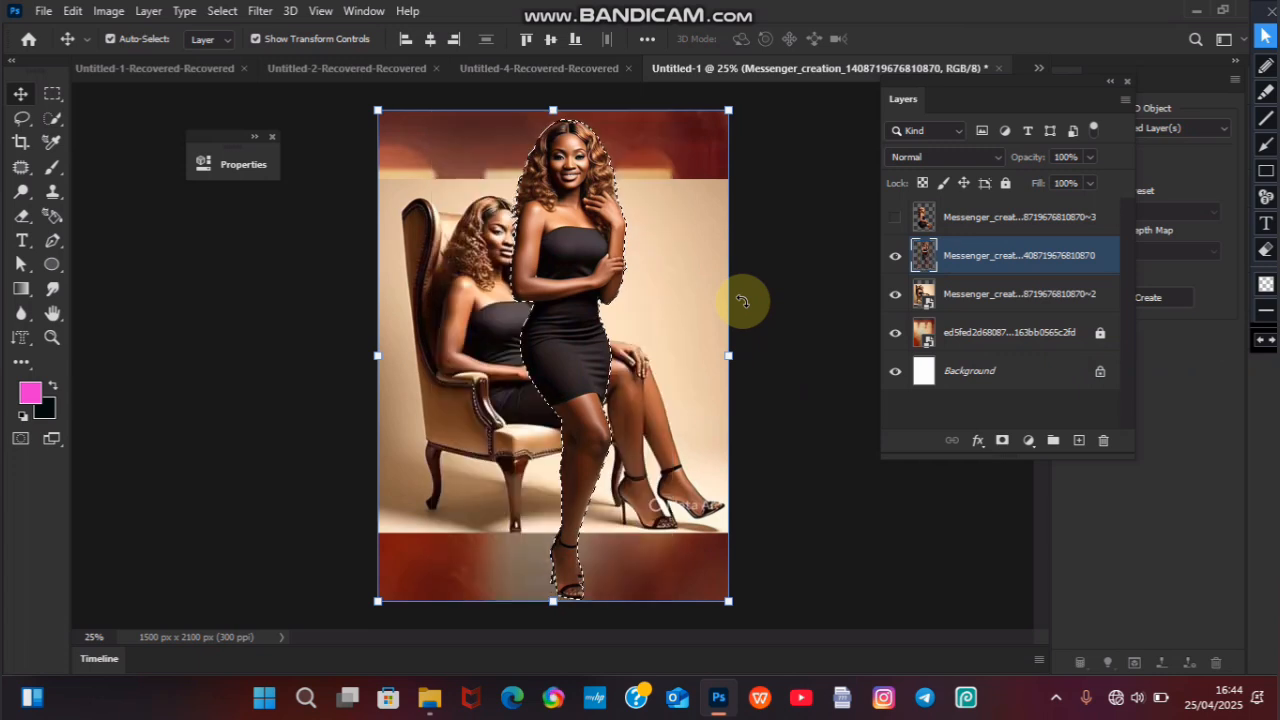
Step: Toggle the standing woman's layer off and on to check the cutout, and clear the selection
{"action": "left_click", "coordinate": [895, 257]}
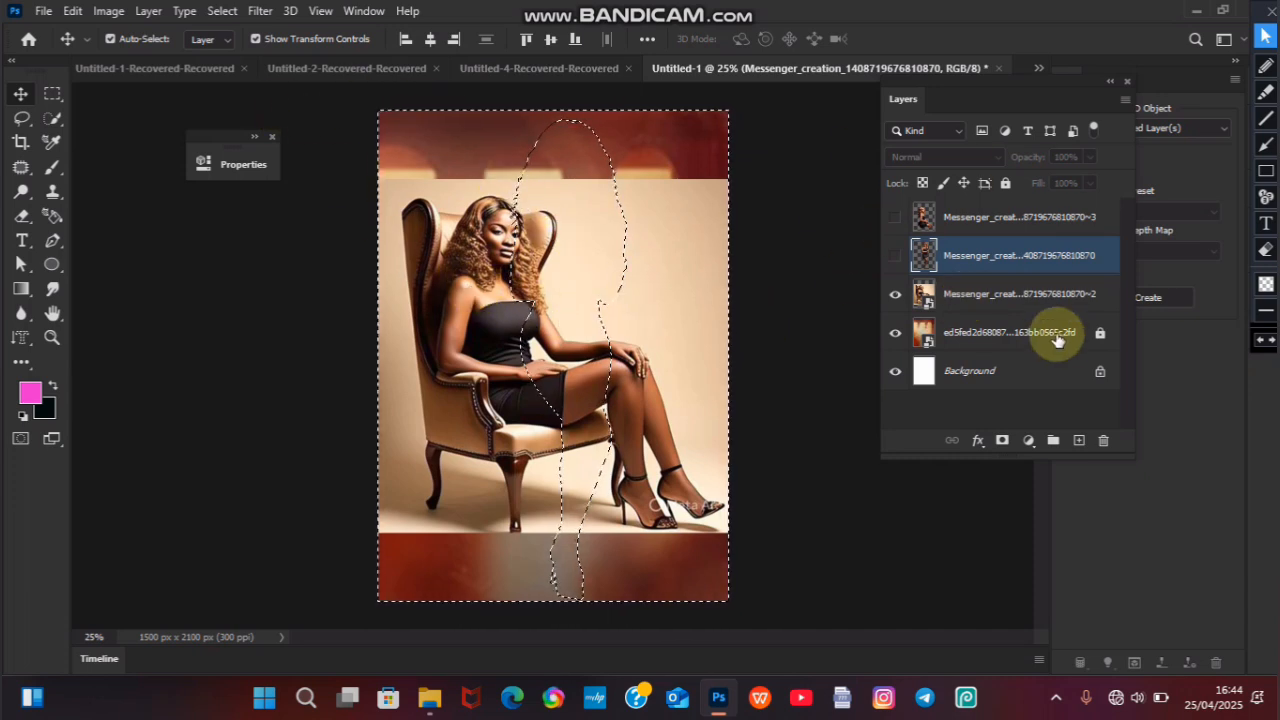
{"action": "left_click", "coordinate": [895, 257]}
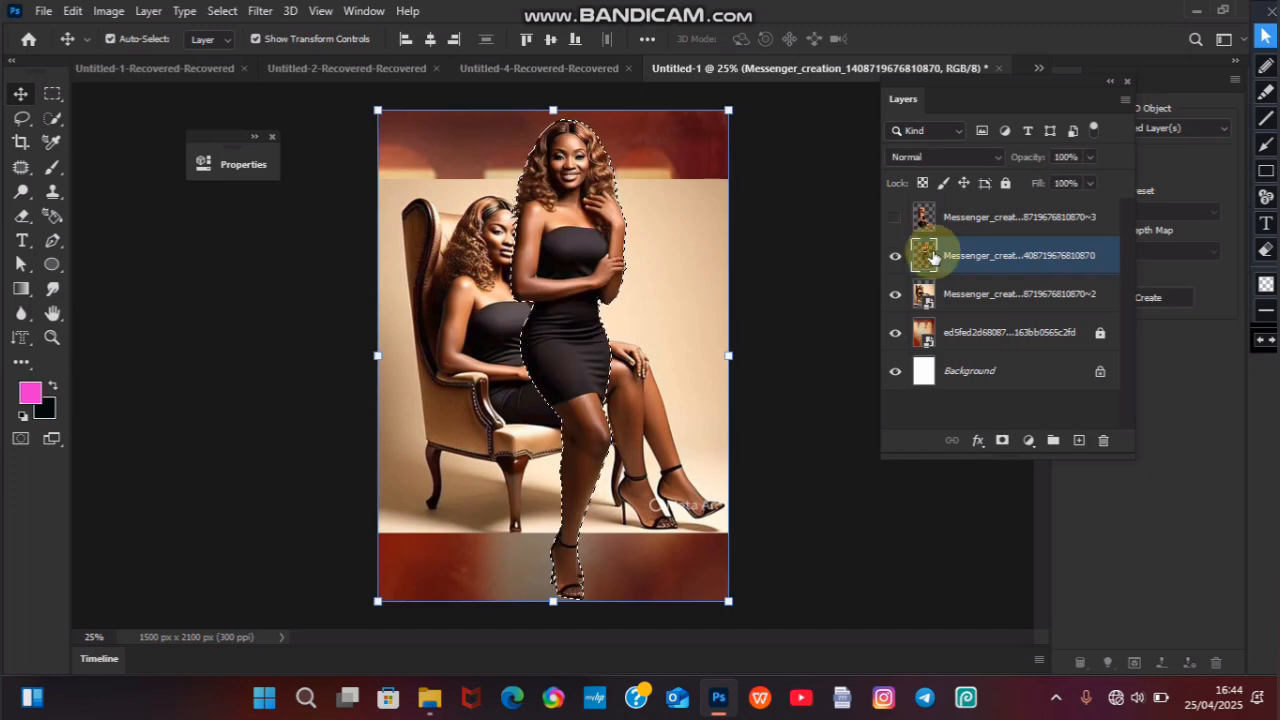
{"action": "left_click", "coordinate": [222, 11]}
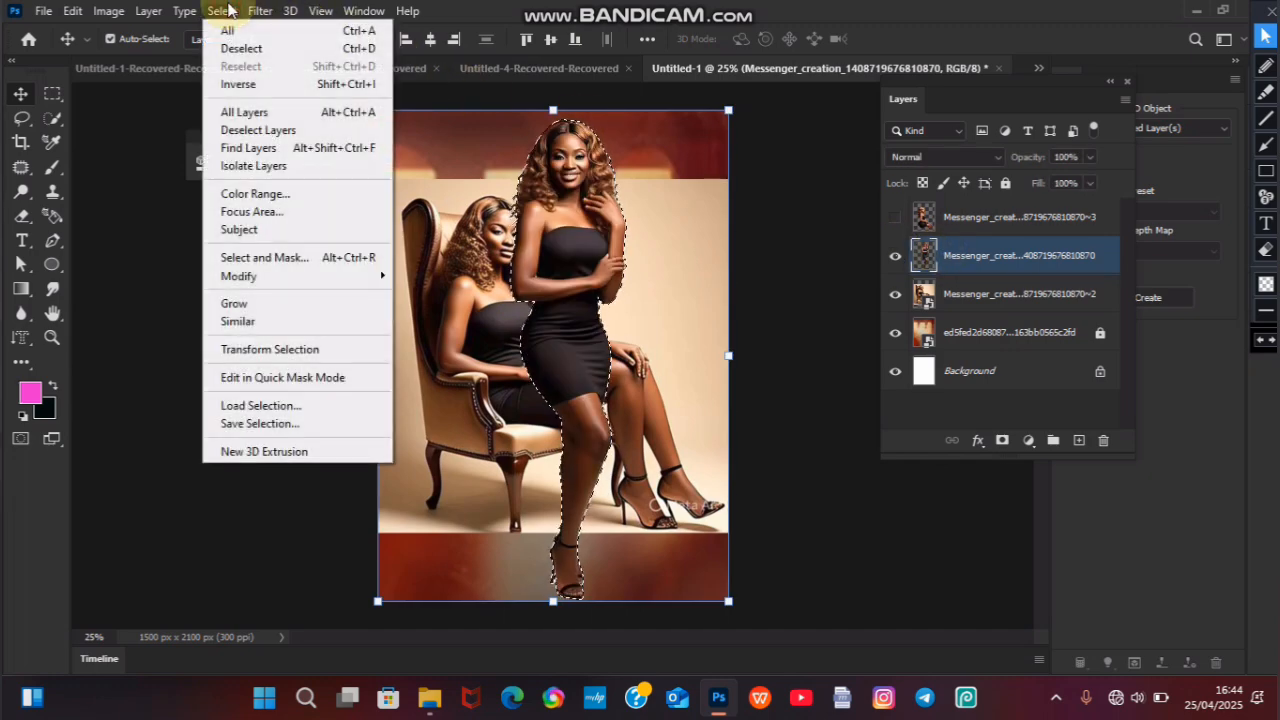
{"action": "left_click", "coordinate": [255, 48]}
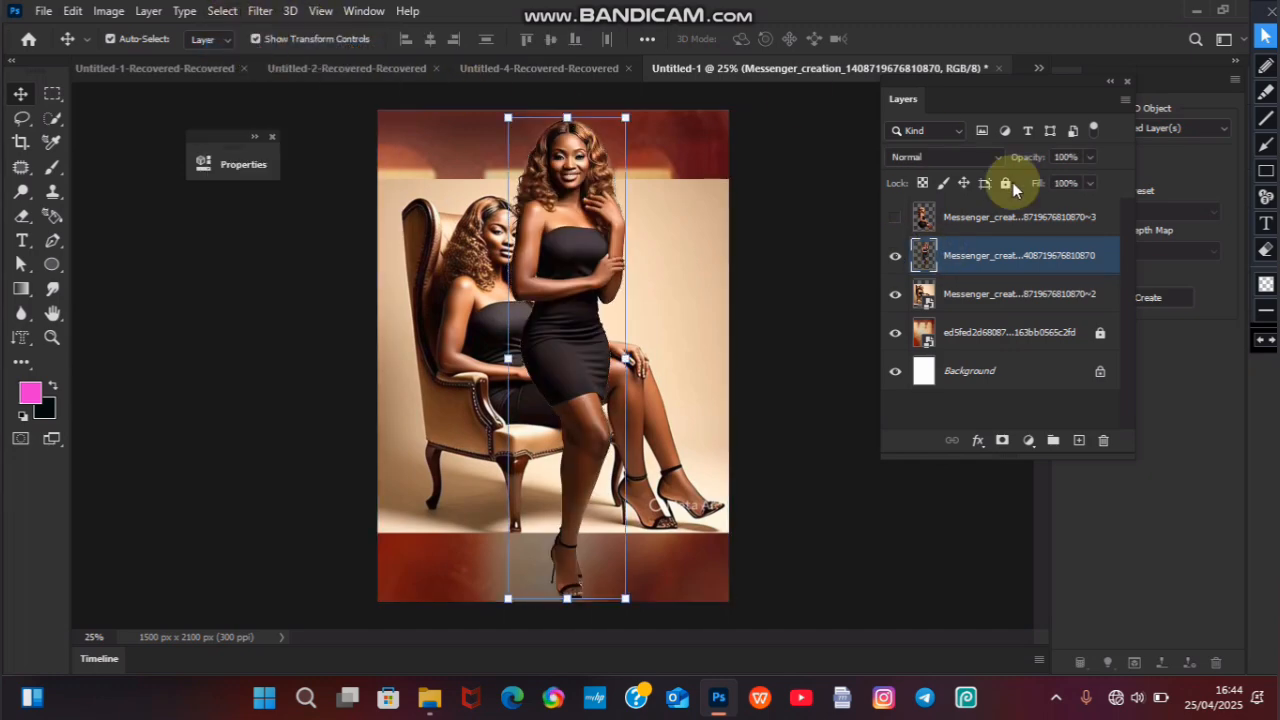
Step: Hide the standing woman's layer and rasterize the armchair photo layer, Messenger_creation ending in ~2
{"action": "left_click", "coordinate": [894, 256]}
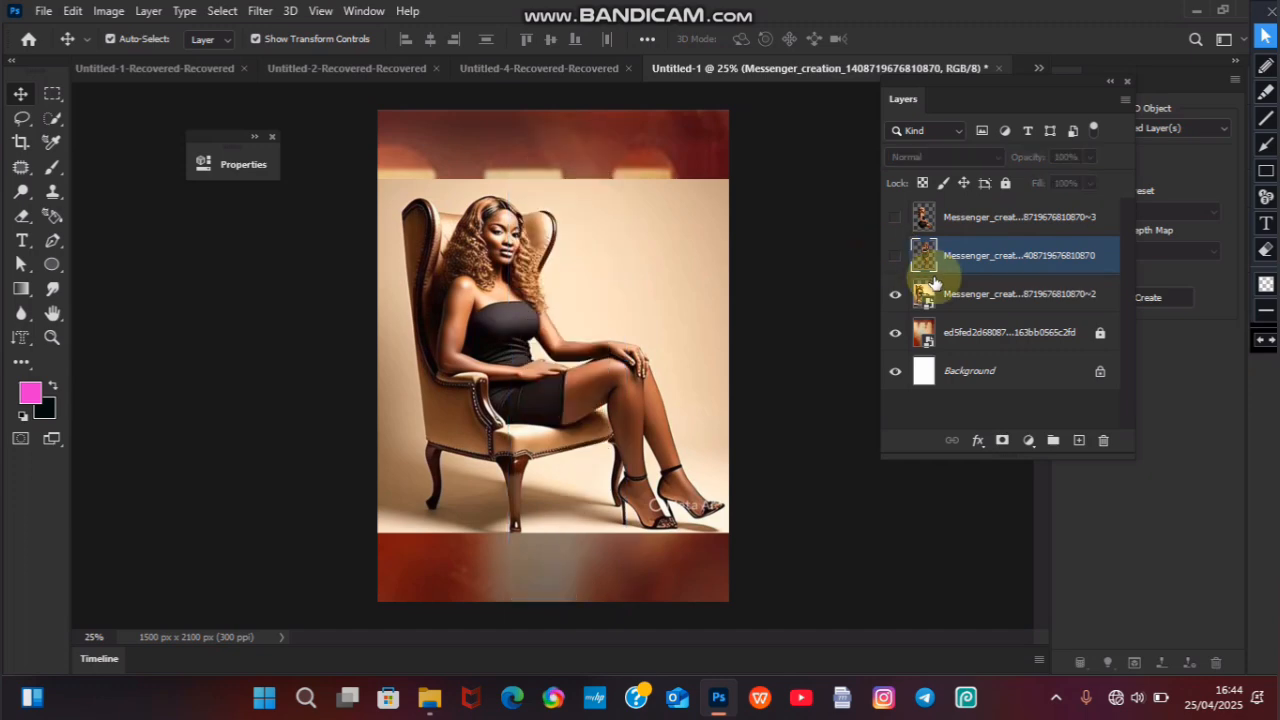
{"action": "left_click", "coordinate": [960, 295]}
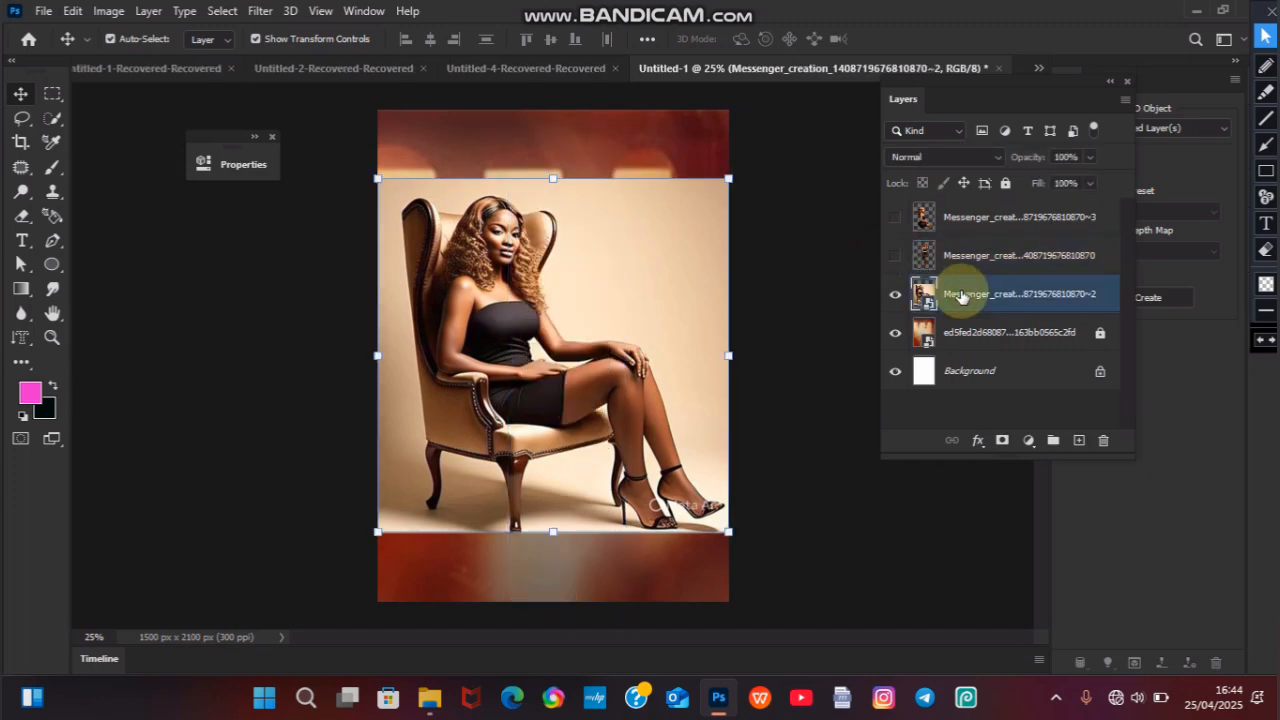
{"action": "right_click", "coordinate": [962, 290]}
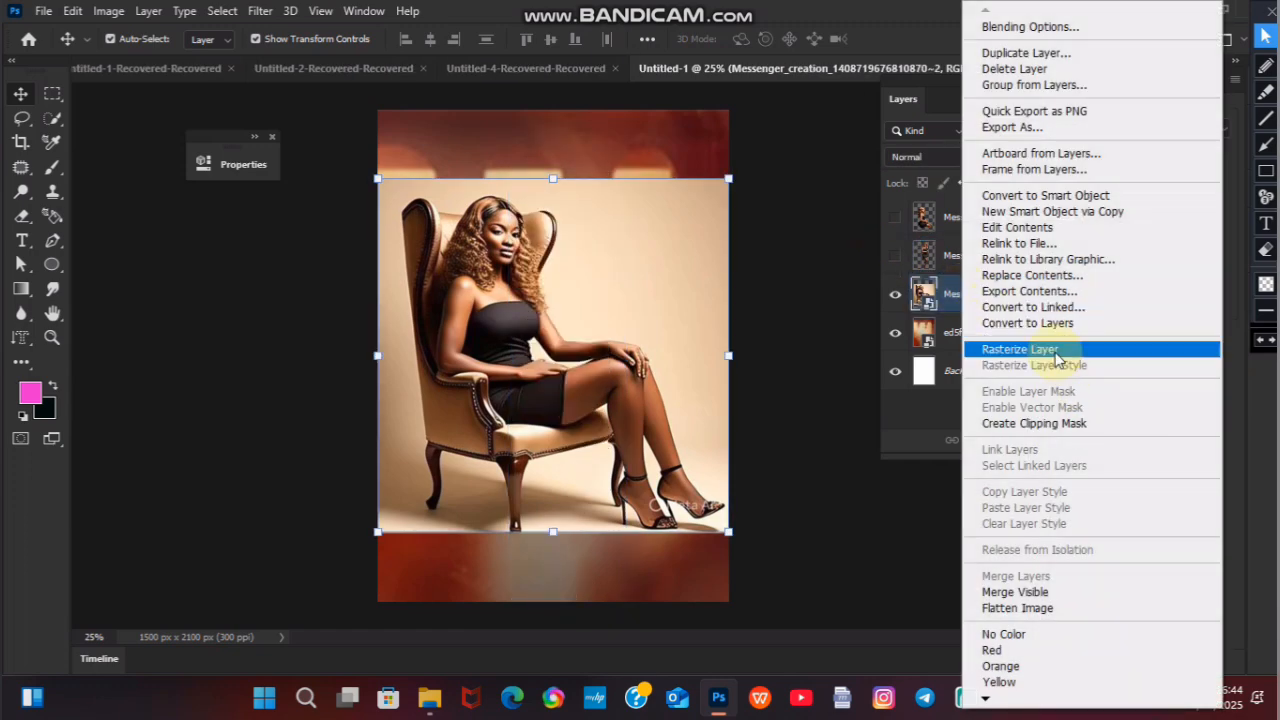
{"action": "left_click", "coordinate": [1052, 354]}
Step: Select the subject of the armchair photo layer automatically
{"action": "left_click", "coordinate": [222, 12]}
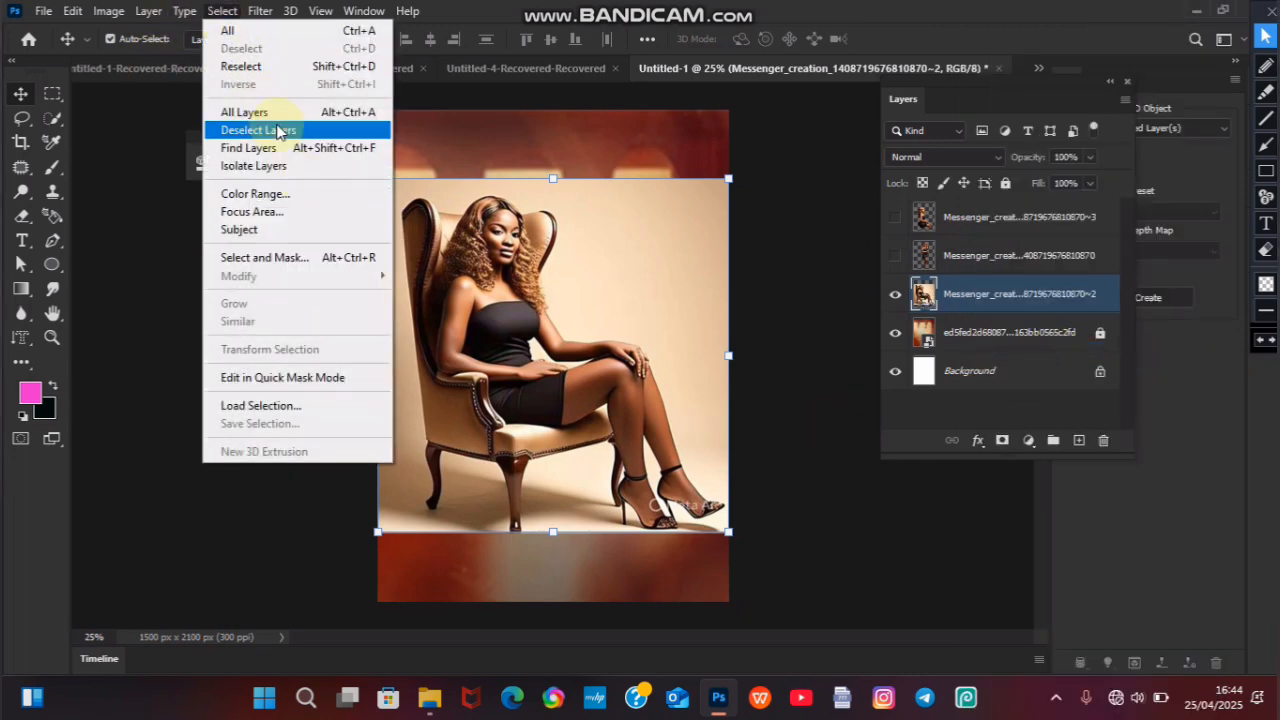
{"action": "left_click", "coordinate": [282, 233]}
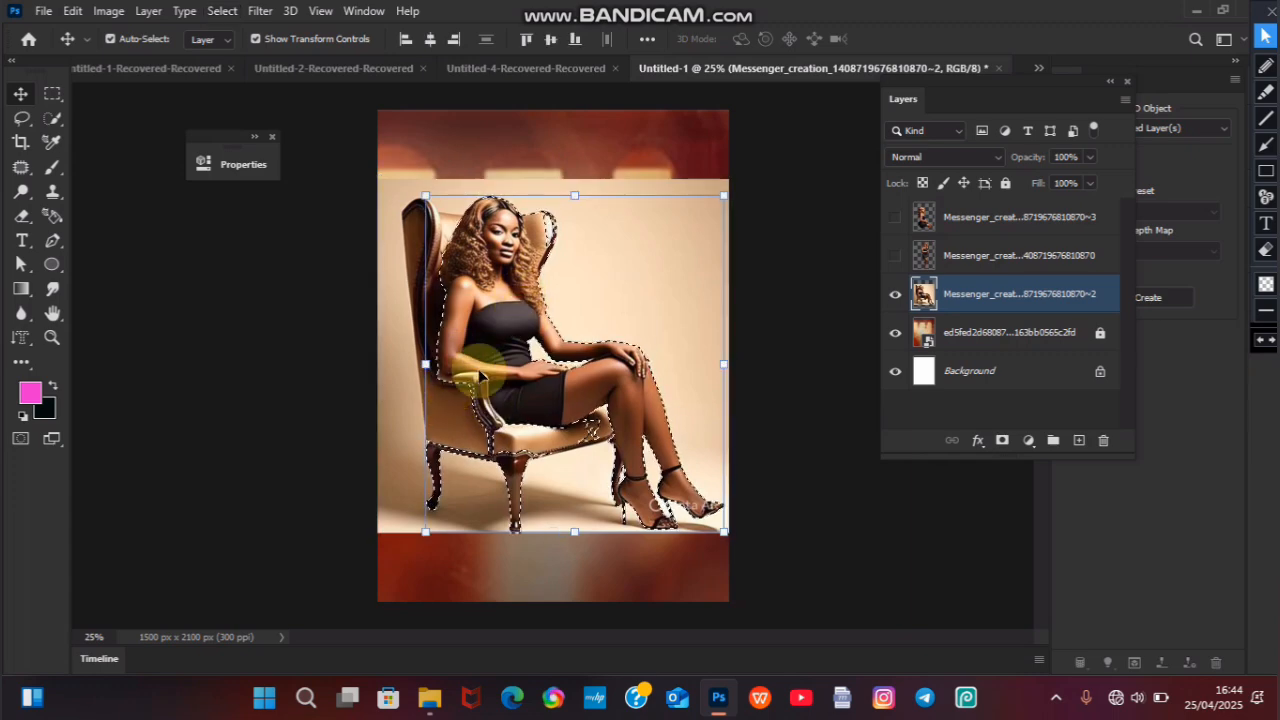
{"action": "key", "text": "ctrl+plus"}
{"action": "key", "text": "ctrl+plus"}
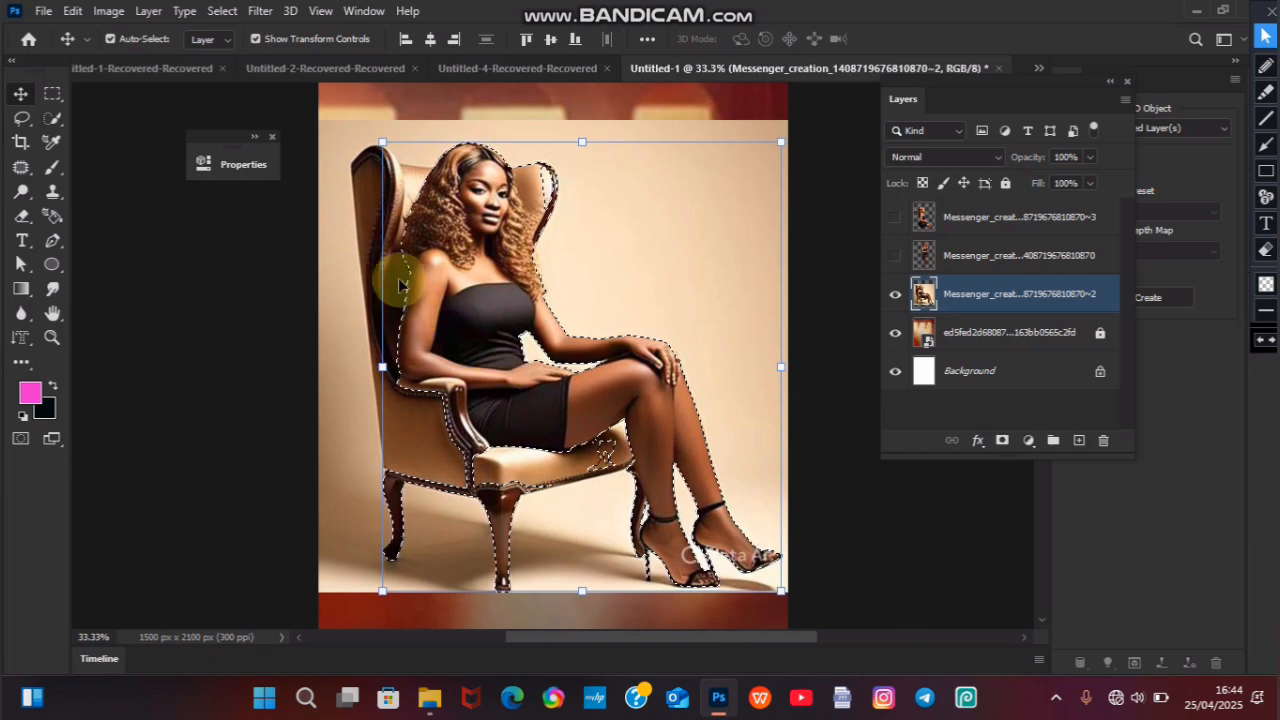
Step: Extend the selection with the Quick Selection tool over the unselected parts of the armchair's back, side and seat
{"action": "left_click", "coordinate": [55, 119]}
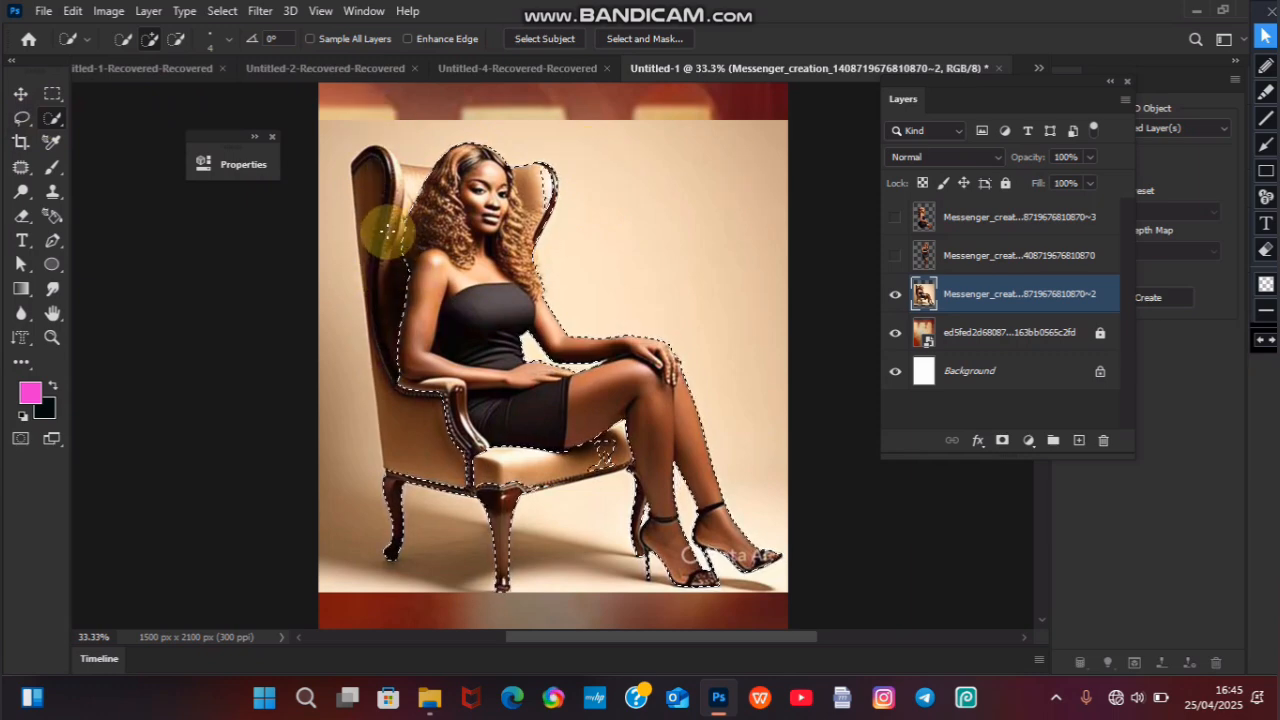
{"action": "right_click", "coordinate": [48, 122]}
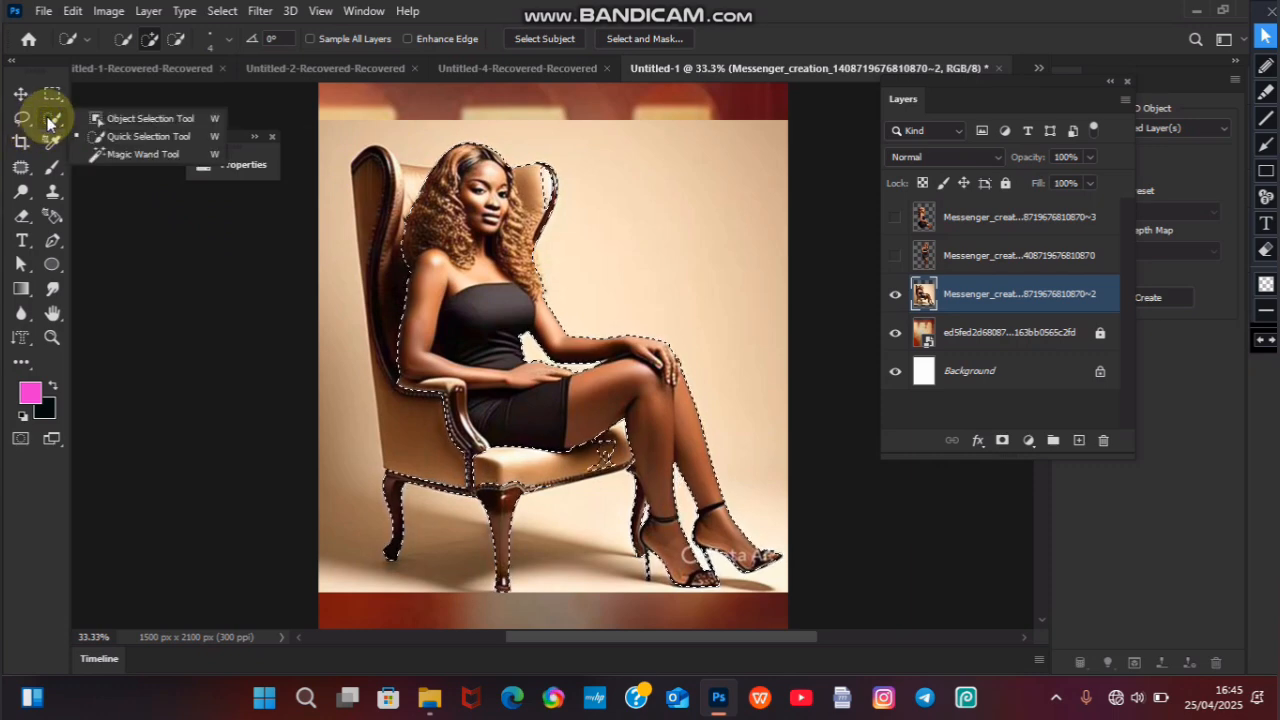
{"action": "left_click", "coordinate": [128, 136]}
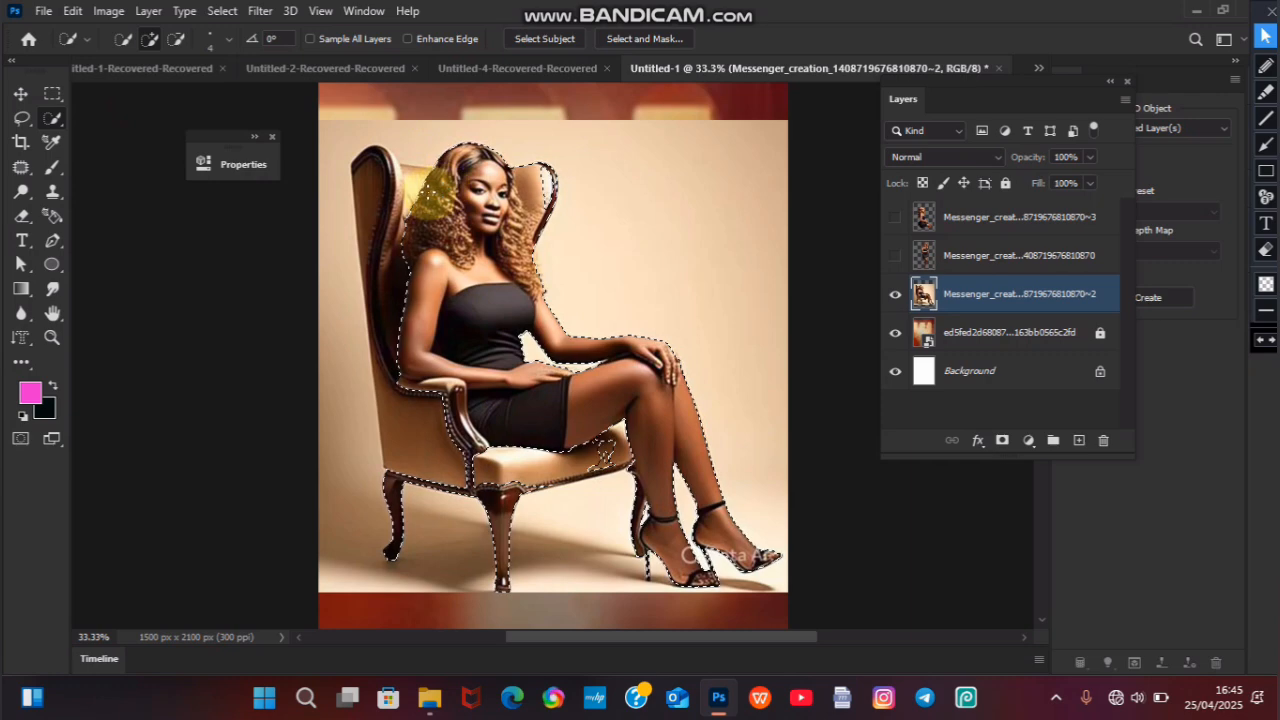
{"action": "key", "text": "ctrl+equal"}
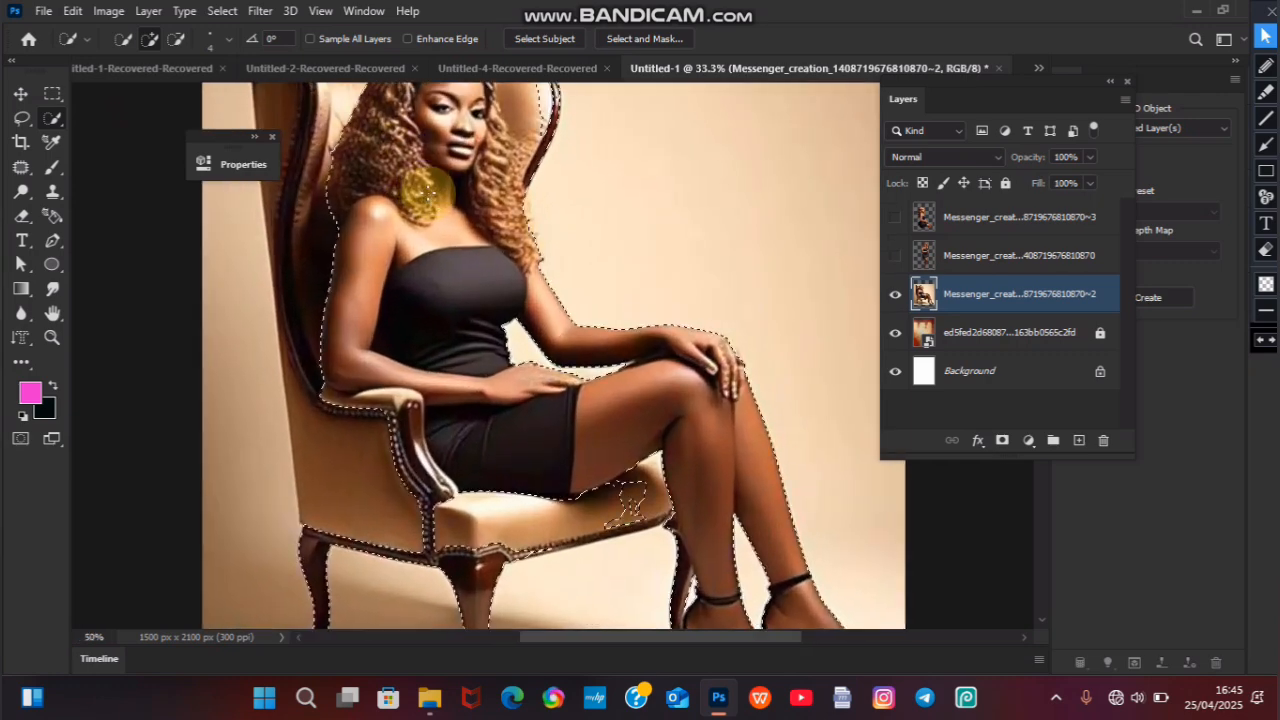
{"action": "key", "text": "ctrl+minus"}
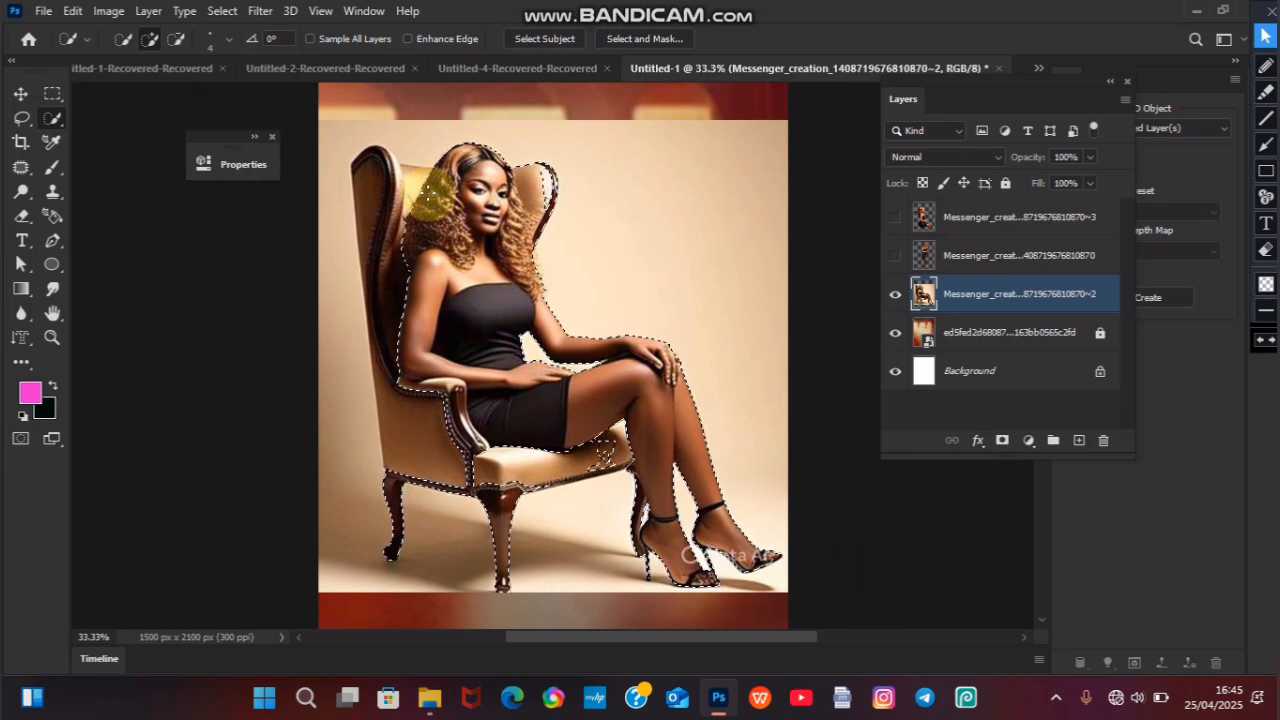
{"action": "key", "text": "ctrl+equal"}
{"action": "key", "text": "ctrl+equal"}
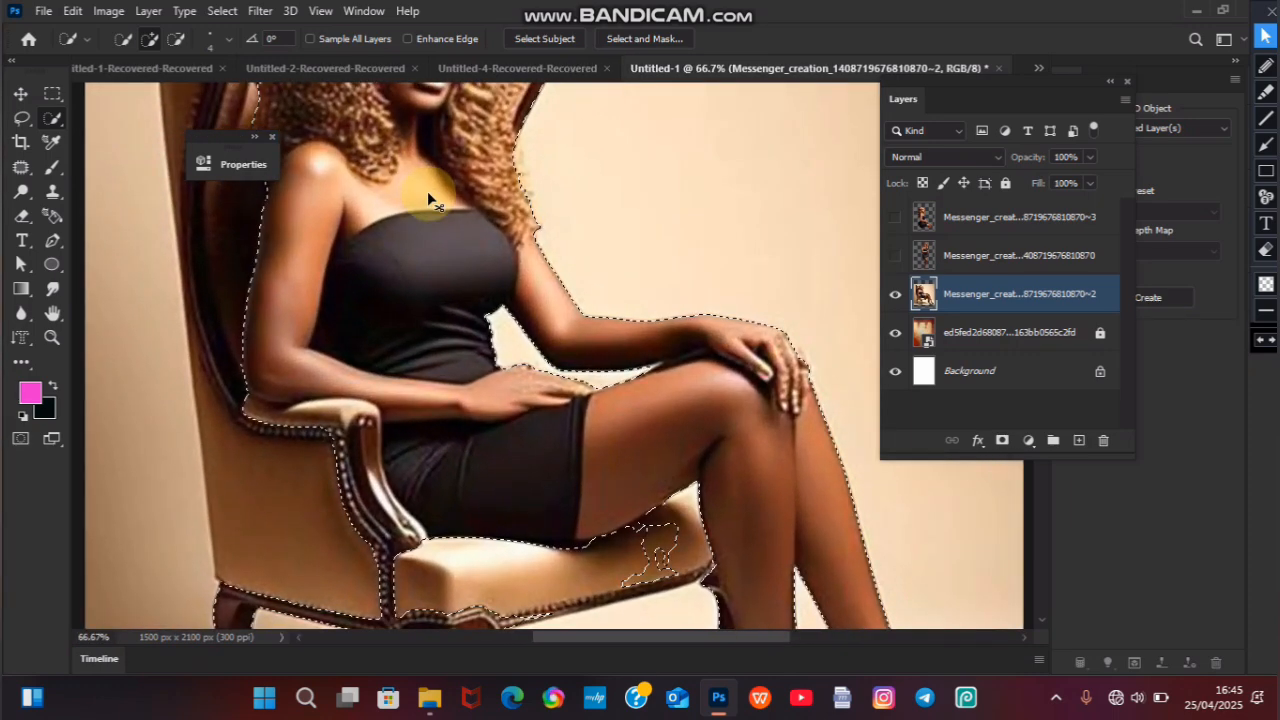
{"action": "key", "text": "ctrl+minus"}
{"action": "key", "text": "ctrl+minus"}
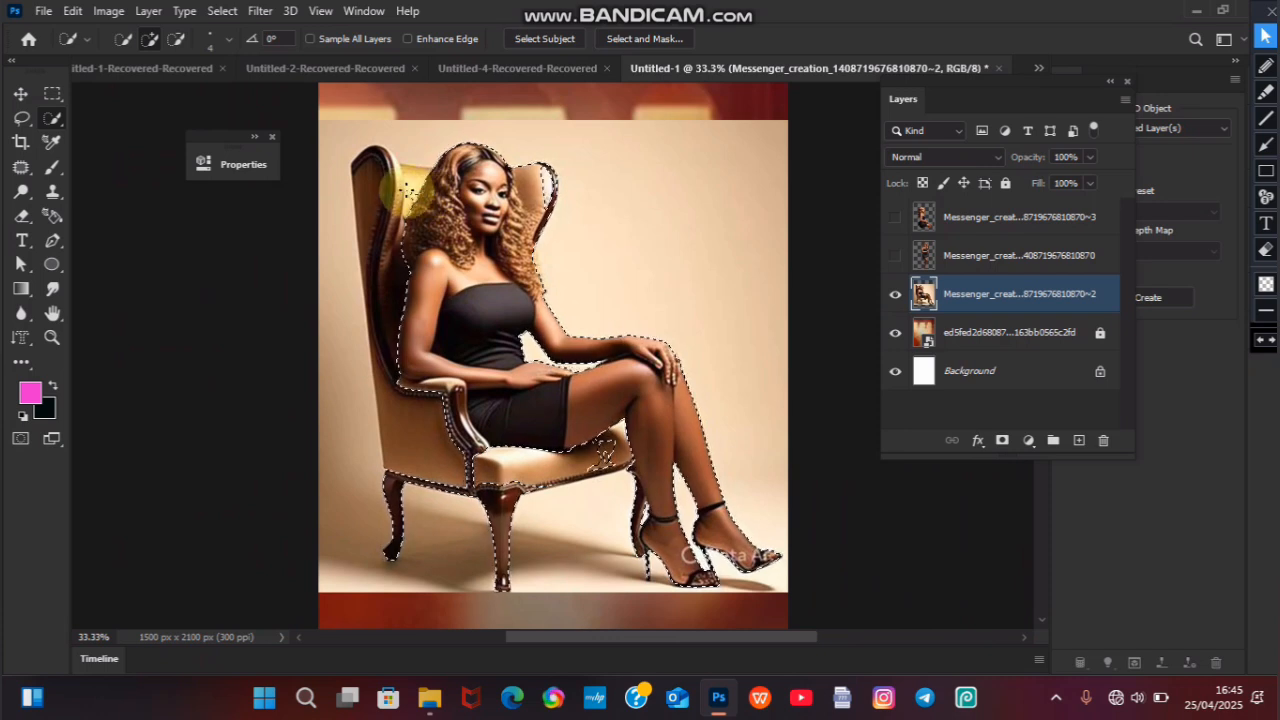
{"action": "mouse_move", "coordinate": [370, 162]}
{"action": "left_mouse_down"}
{"action": "mouse_move", "coordinate": [390, 262]}
{"action": "mouse_move", "coordinate": [414, 222]}
{"action": "mouse_move", "coordinate": [384, 297]}
{"action": "mouse_move", "coordinate": [403, 458]}
{"action": "mouse_move", "coordinate": [474, 473]}
{"action": "mouse_move", "coordinate": [471, 457]}
{"action": "mouse_move", "coordinate": [537, 452]}
{"action": "mouse_move", "coordinate": [452, 425]}
{"action": "left_mouse_up"}
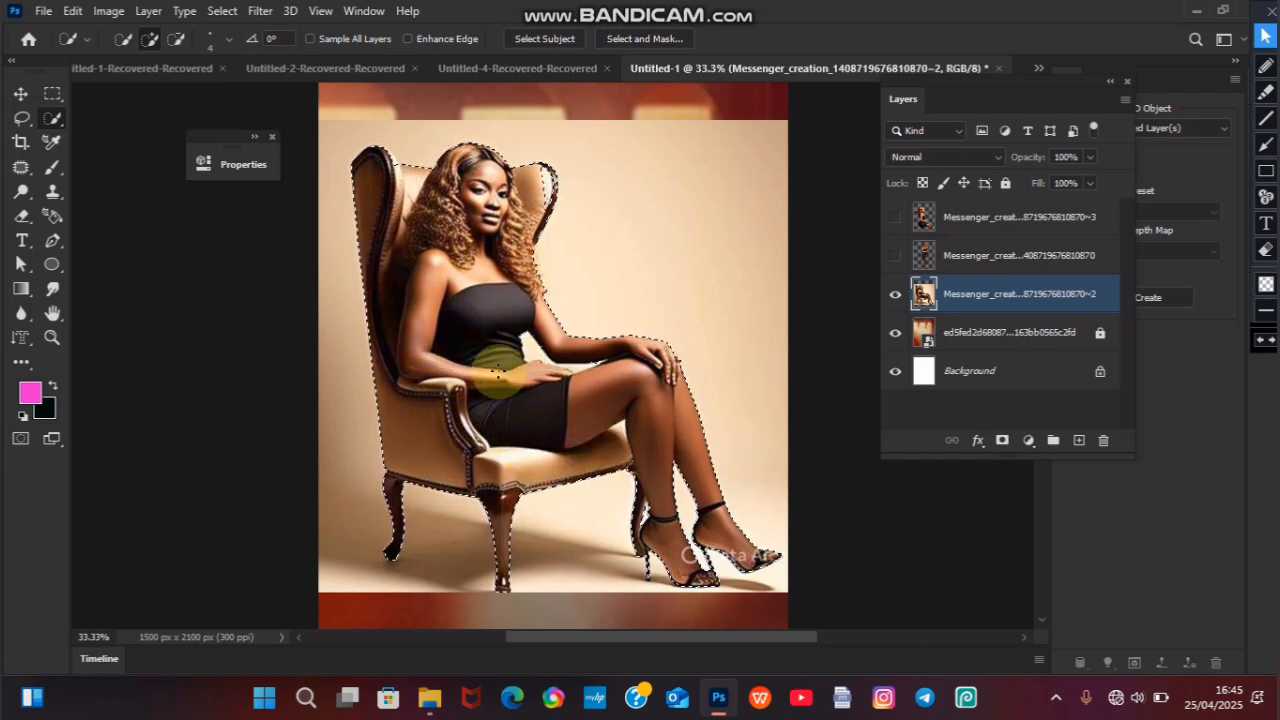
Step: Add the missed inner part of the chair's wing beside the woman's hair to the selection and check the outline
{"action": "scroll", "coordinate": [497, 371], "scroll_direction": "up", "scroll_amount": 1}
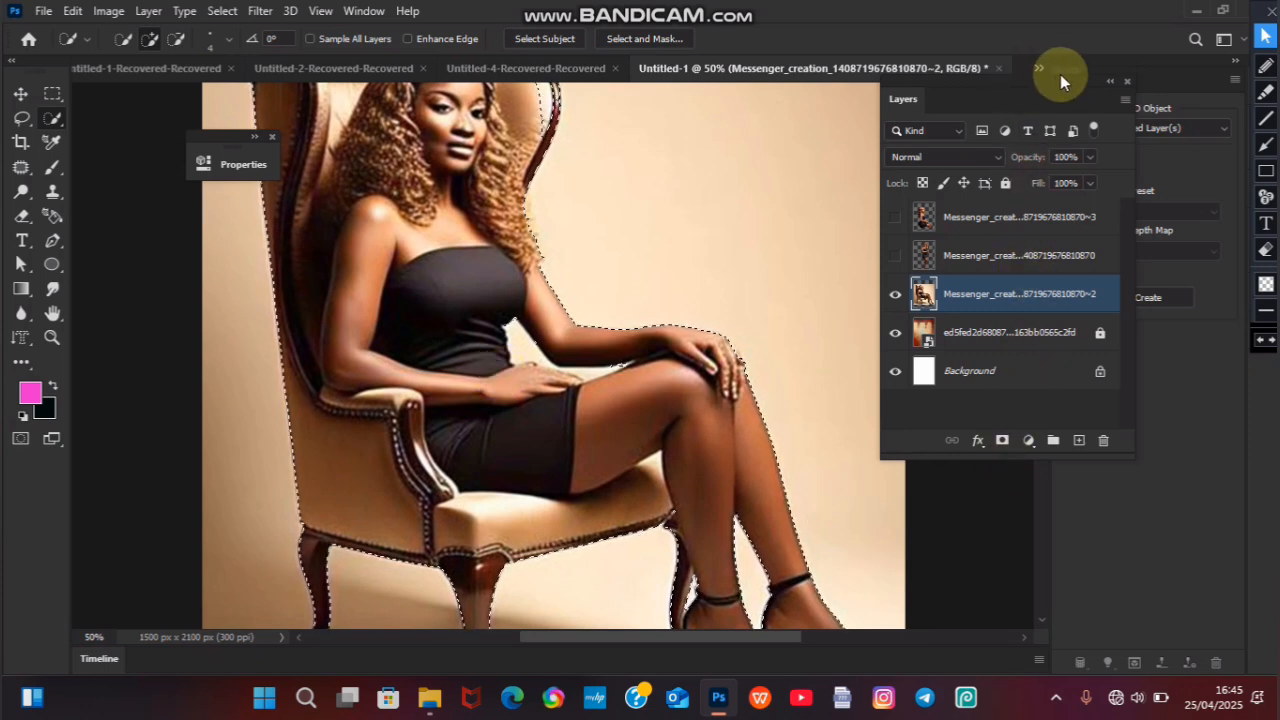
{"action": "left_click_drag", "start_coordinate": [1062, 74], "coordinate": [1194, 134]}
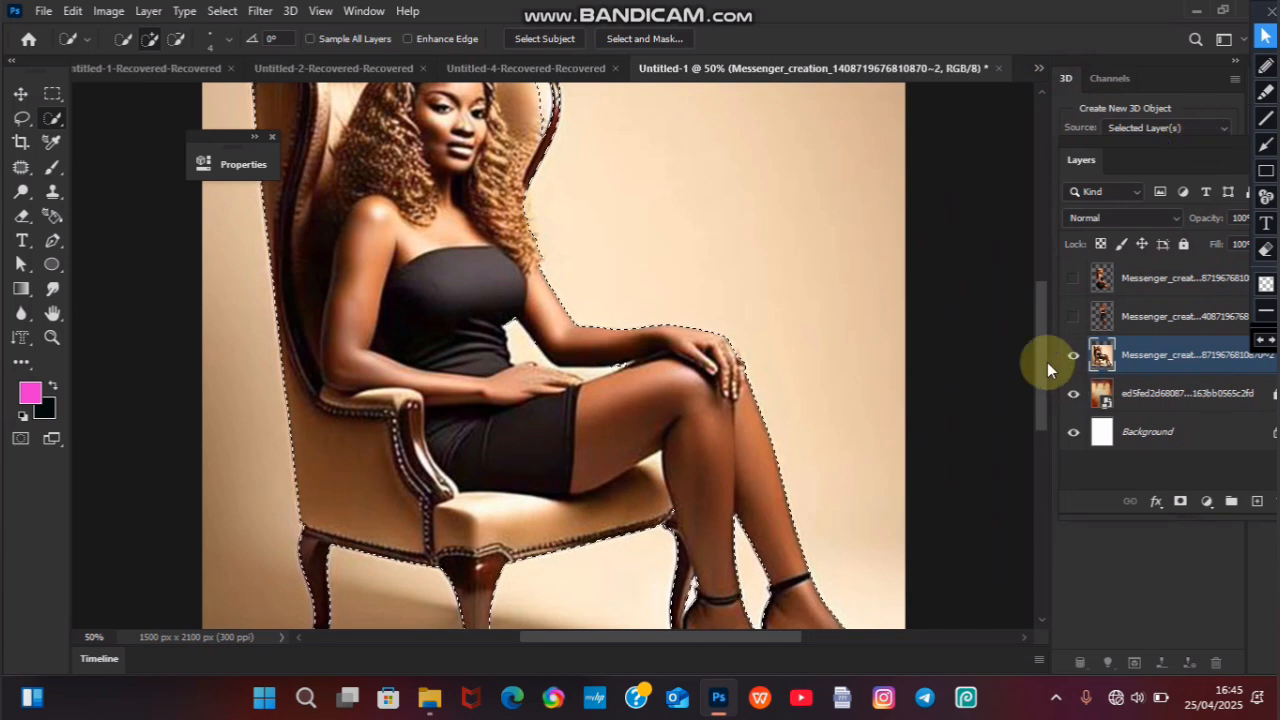
{"action": "left_click_drag", "start_coordinate": [1046, 361], "coordinate": [1037, 300]}
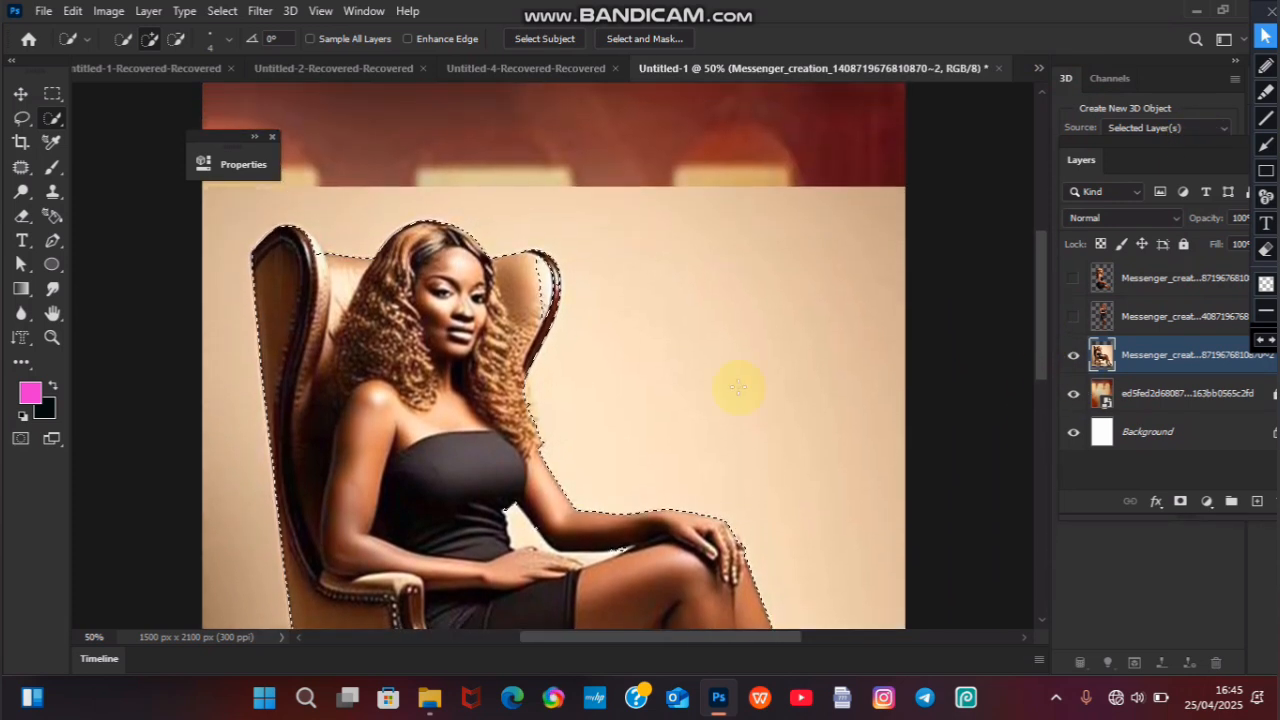
{"action": "left_click_drag", "start_coordinate": [537, 270], "coordinate": [535, 318]}
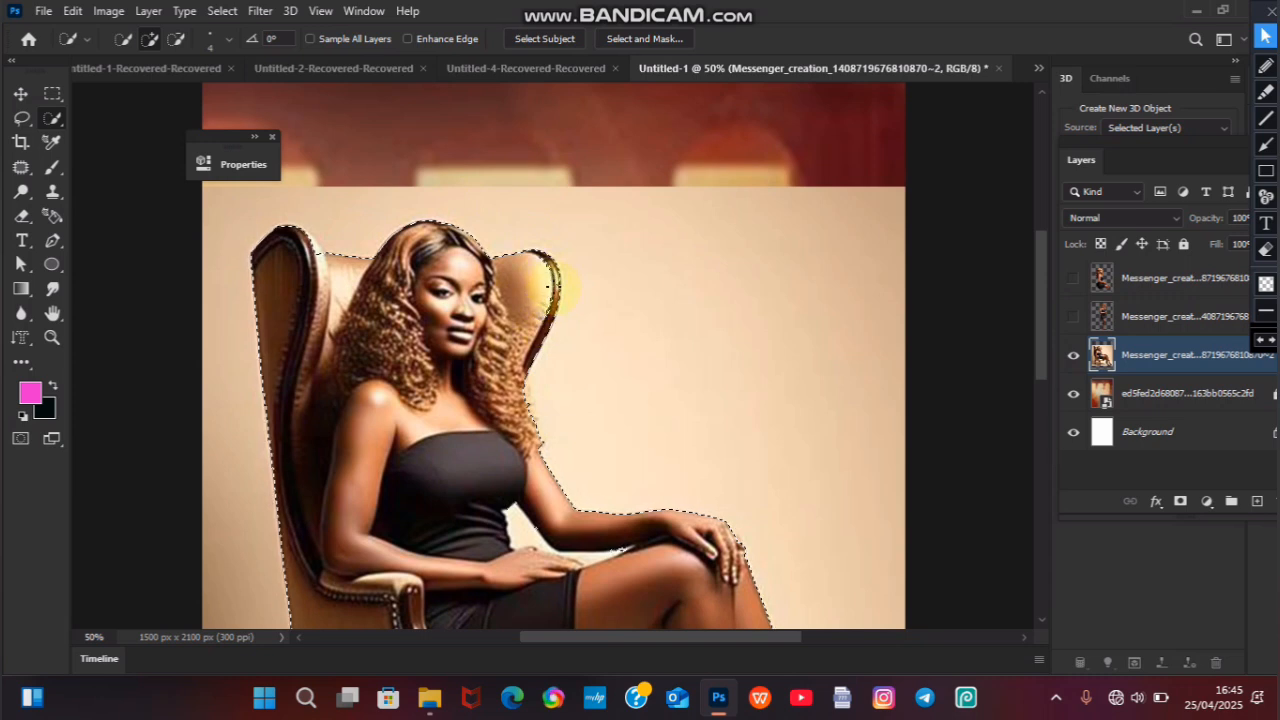
{"action": "left_click_drag", "start_coordinate": [530, 345], "coordinate": [548, 268]}
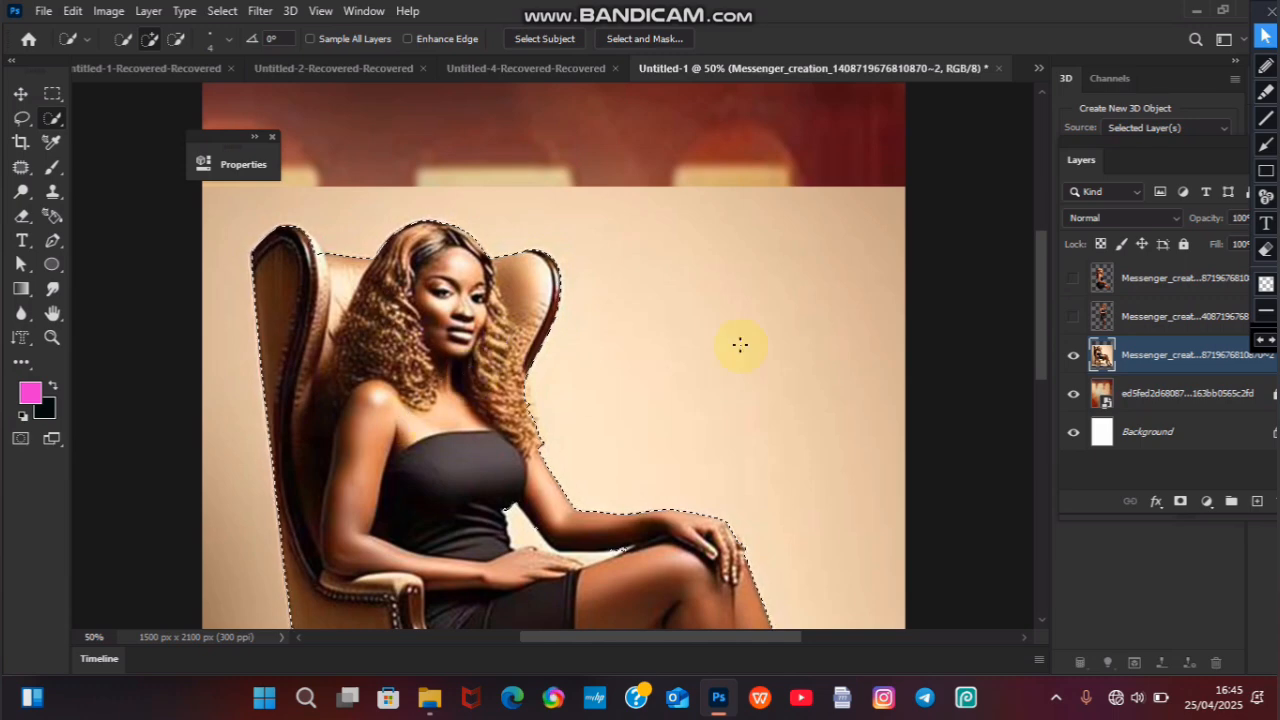
{"action": "left_click_drag", "start_coordinate": [1040, 328], "coordinate": [1050, 413]}
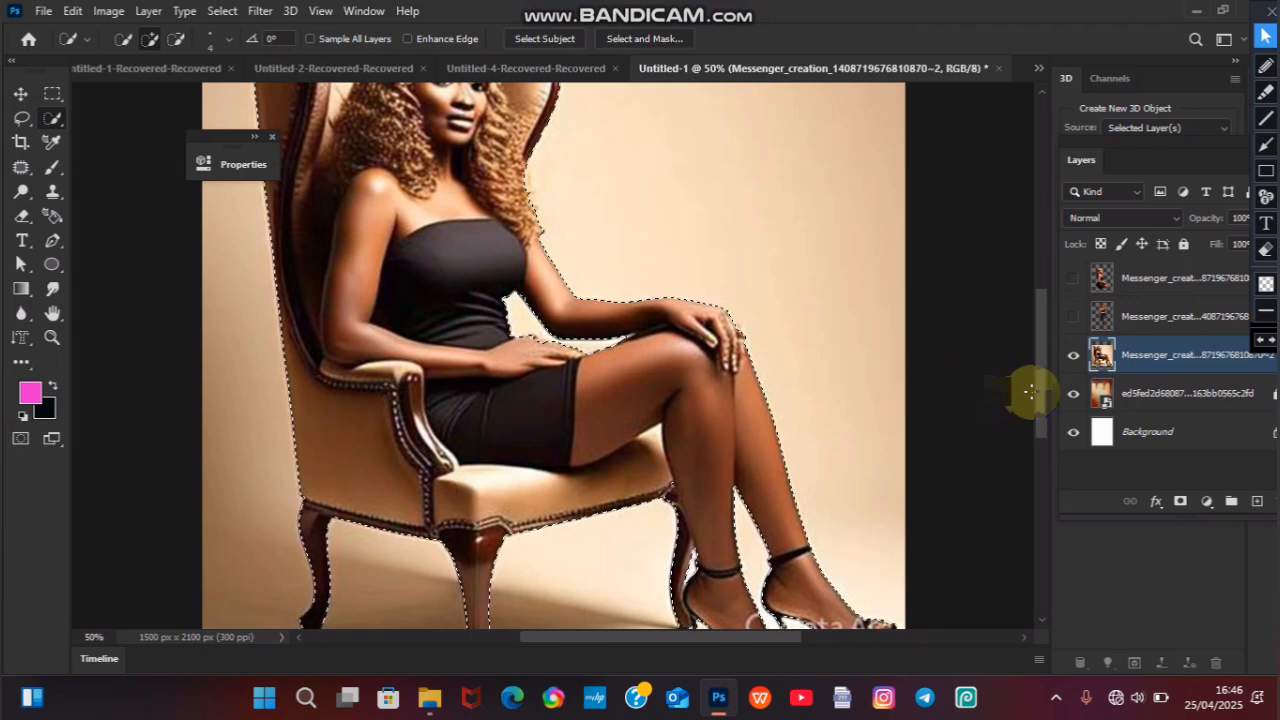
{"action": "key", "text": "ctrl+minus"}
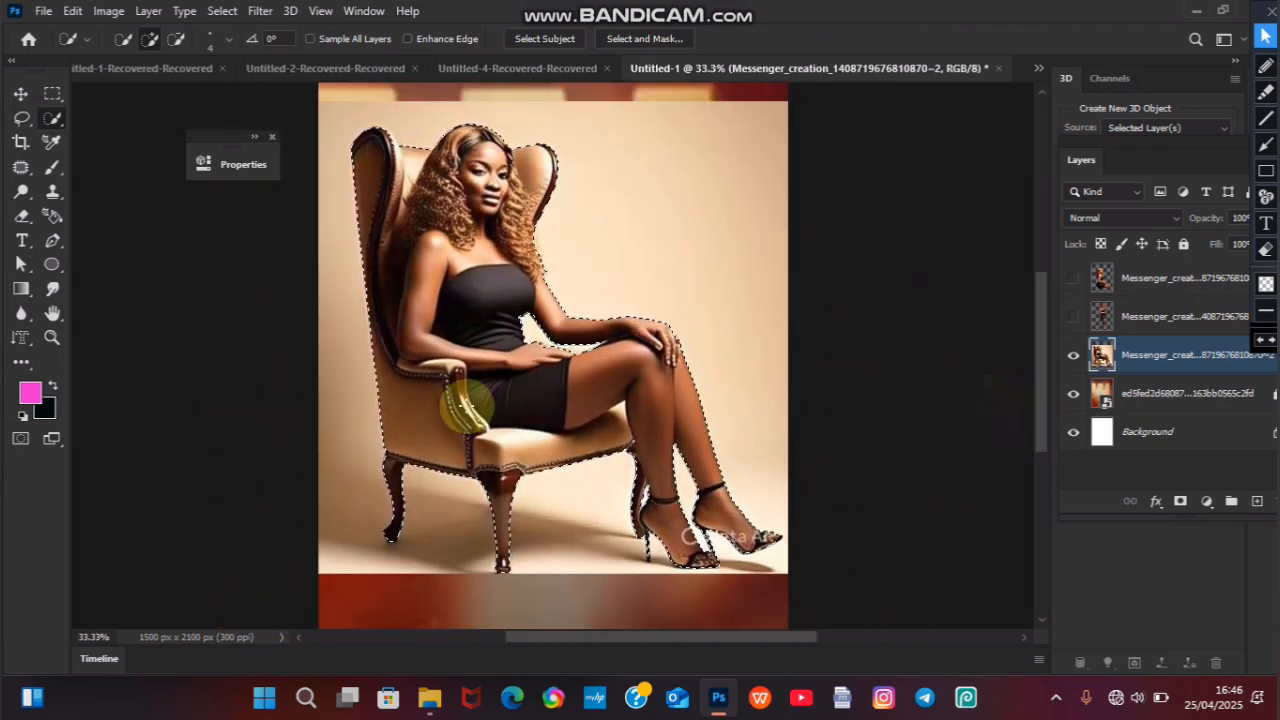
Step: Invert the selection, delete the background around the woman and armchair, and clear the selection
{"action": "left_click", "coordinate": [226, 10]}
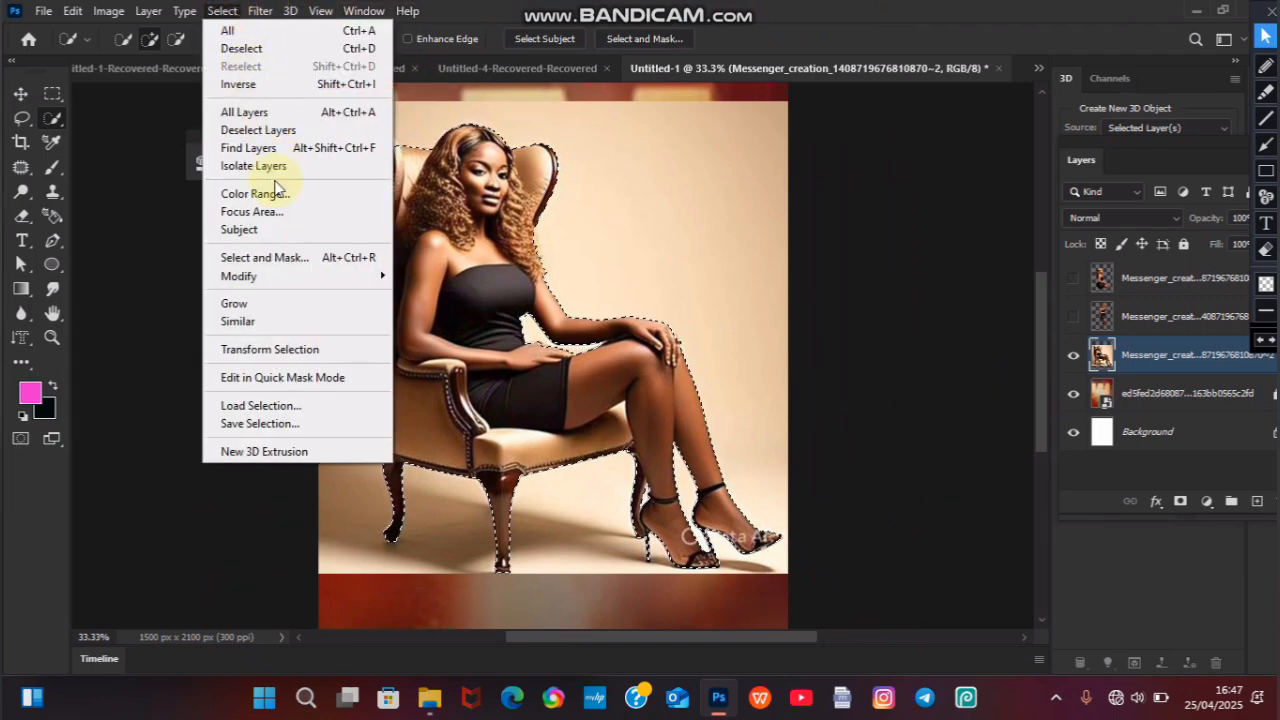
{"action": "left_click", "coordinate": [246, 84]}
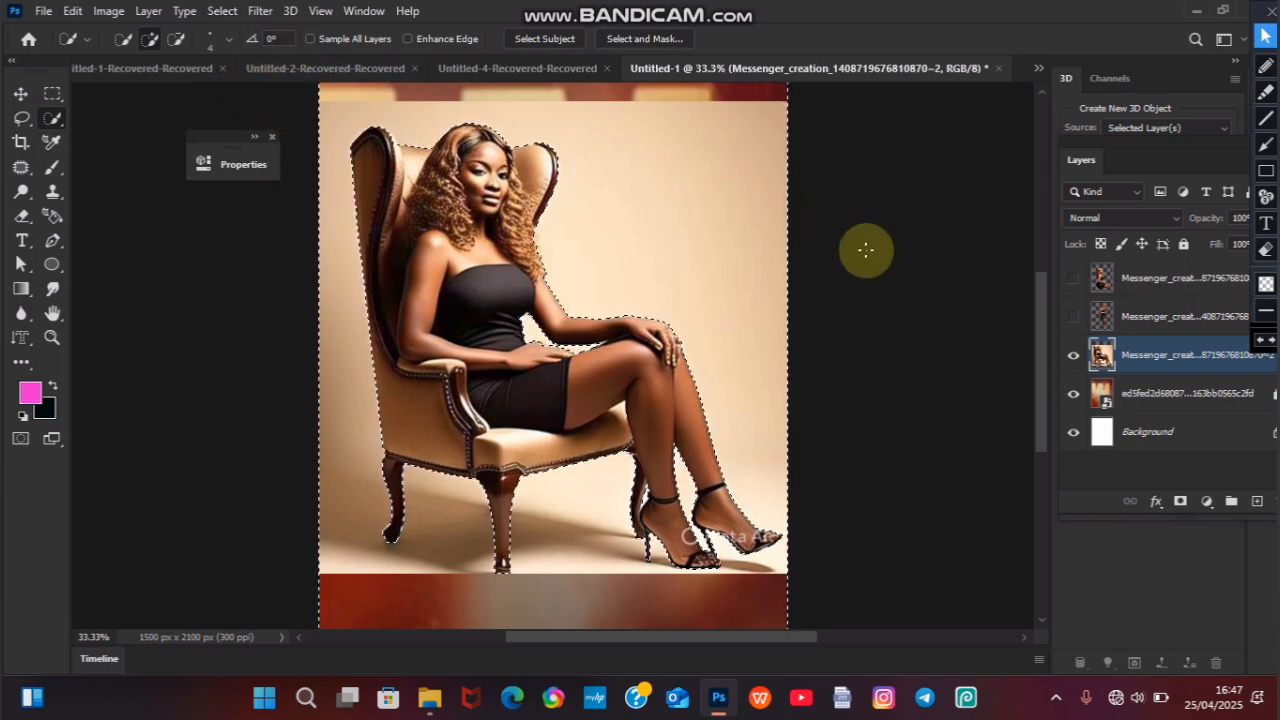
{"action": "key", "text": "Delete"}
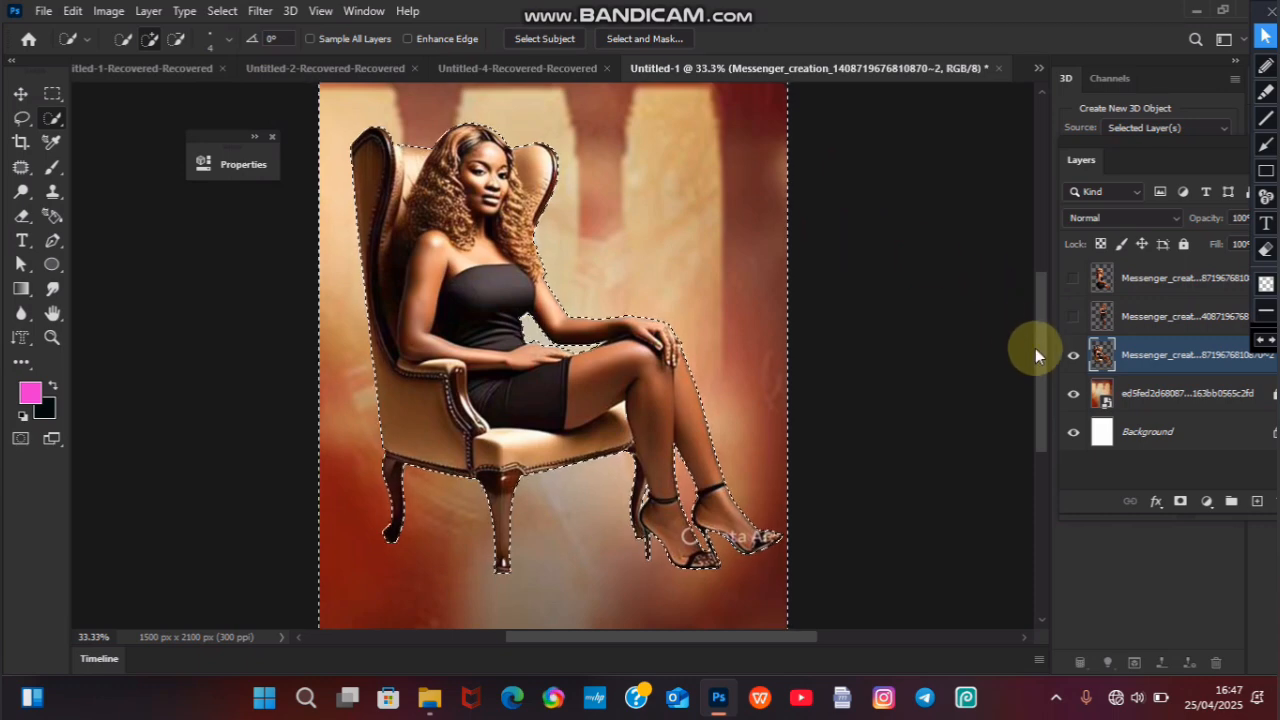
{"action": "left_click_drag", "start_coordinate": [1037, 347], "coordinate": [1036, 337]}
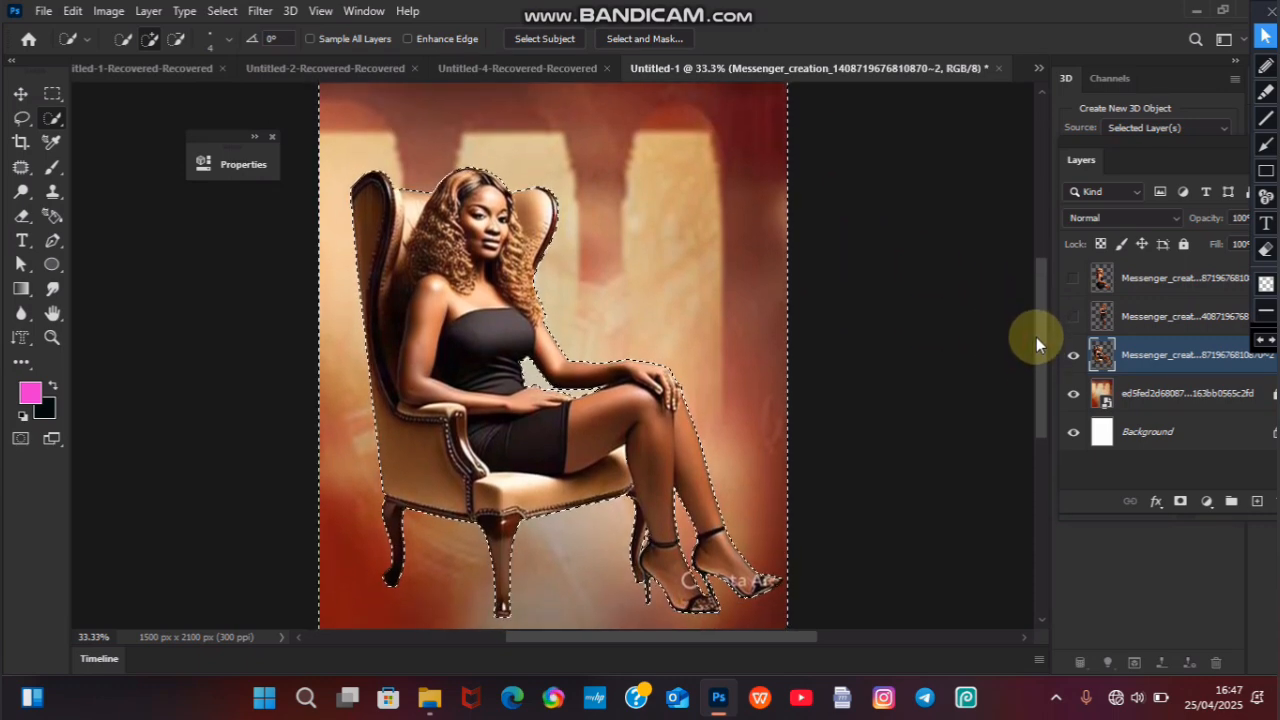
{"action": "key", "text": "ctrl+minus"}
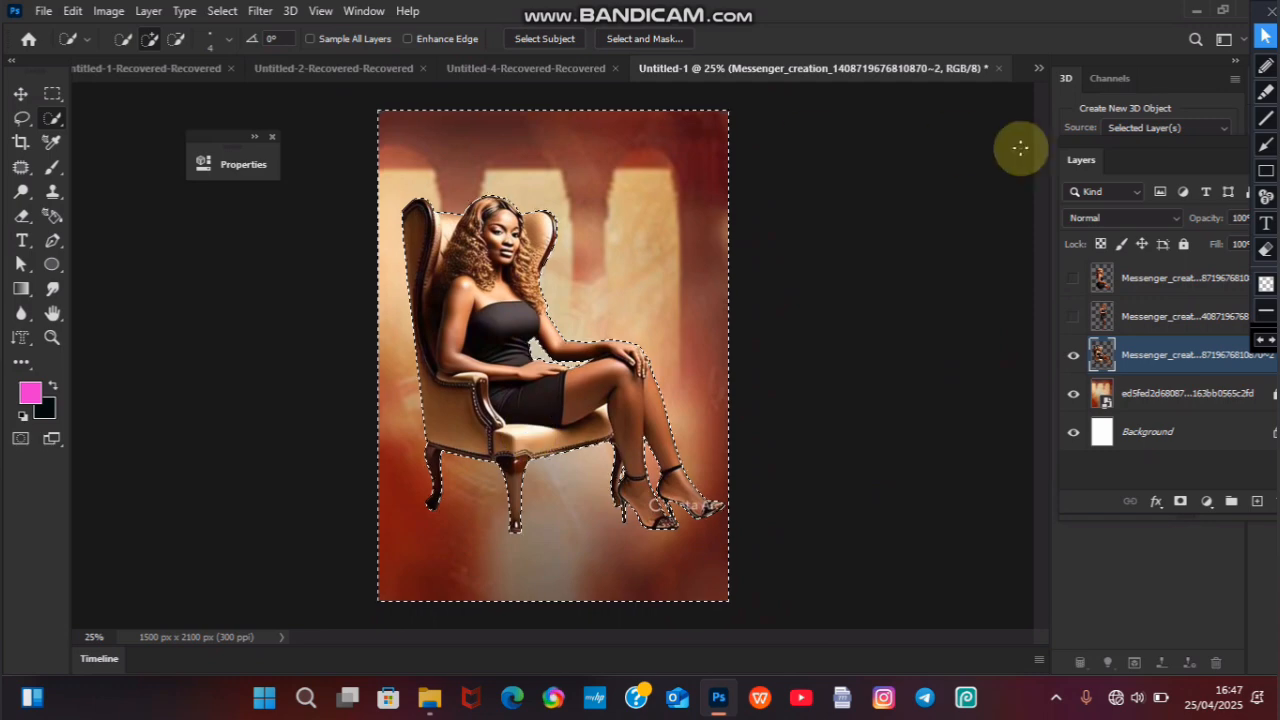
{"action": "left_click", "coordinate": [218, 12]}
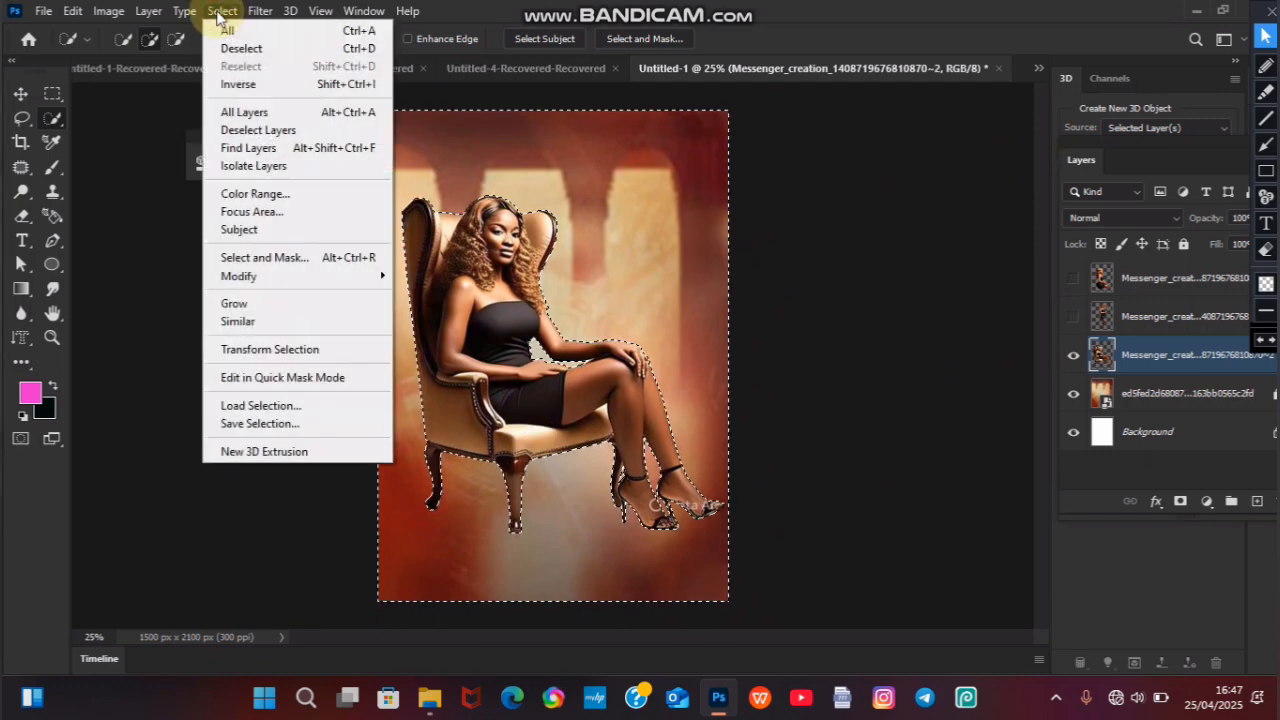
{"action": "left_click", "coordinate": [240, 48]}
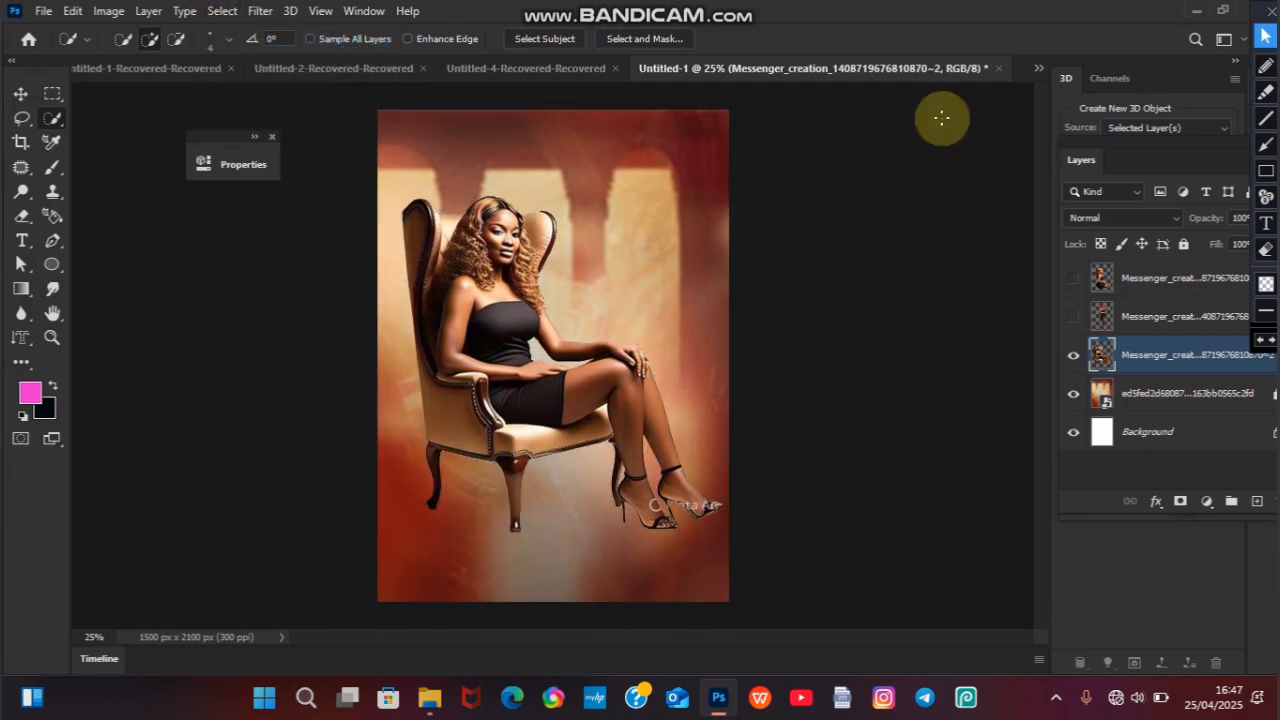
Step: Scale the armchair cutout down to about 45% and place it in the left half of the canvas, slightly below mid-height
{"action": "left_click_drag", "start_coordinate": [1125, 159], "coordinate": [880, 80]}
{"action": "left_click", "coordinate": [832, 278]}
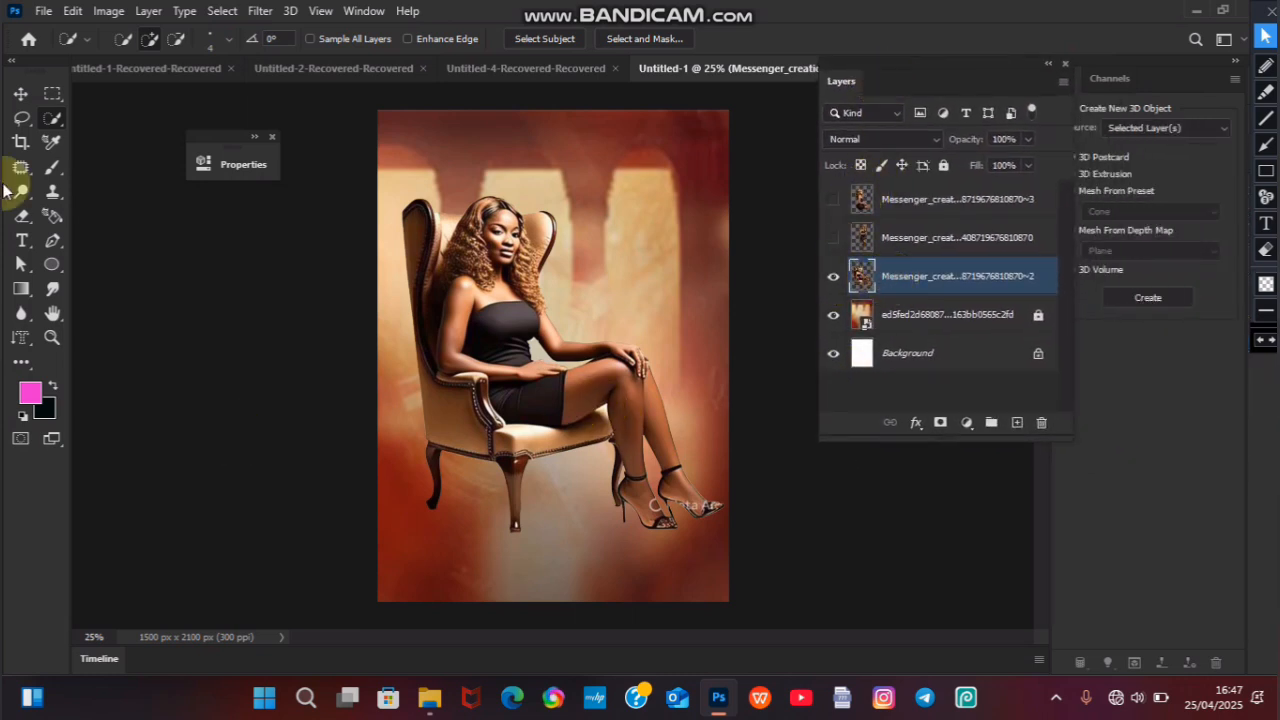
{"action": "left_click", "coordinate": [20, 95]}
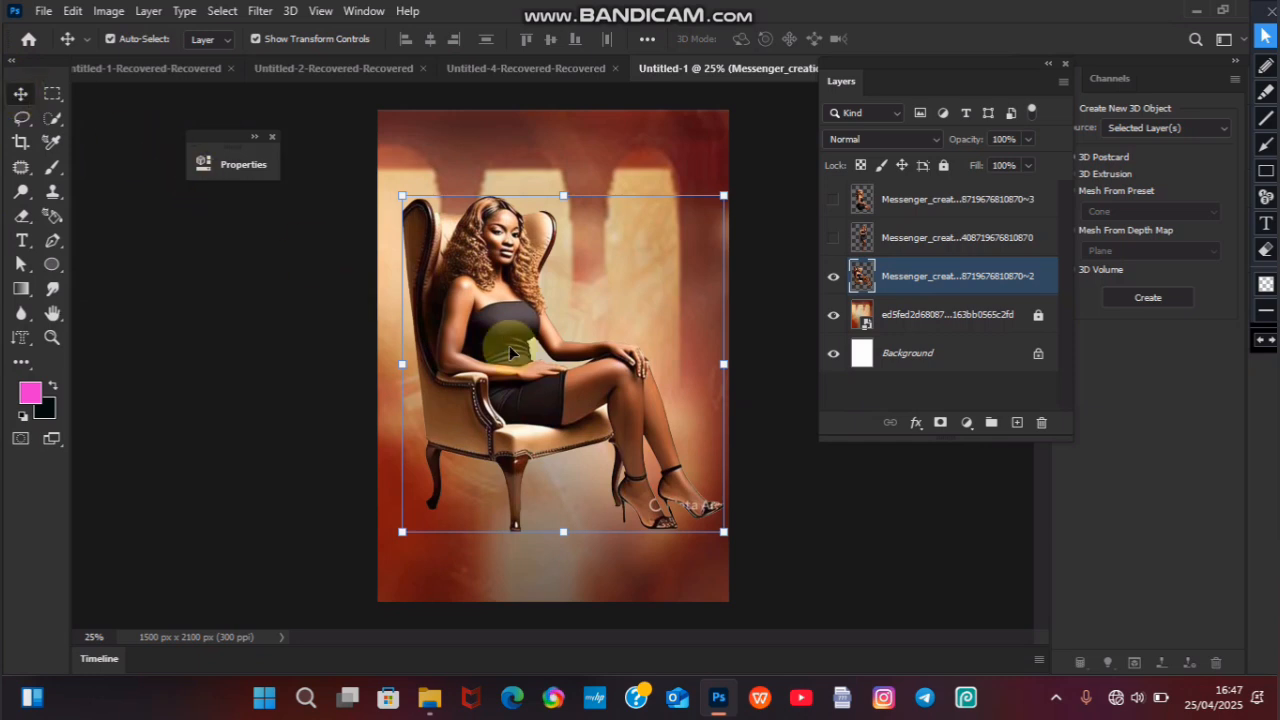
{"action": "left_click_drag", "start_coordinate": [724, 535], "coordinate": [616, 420]}
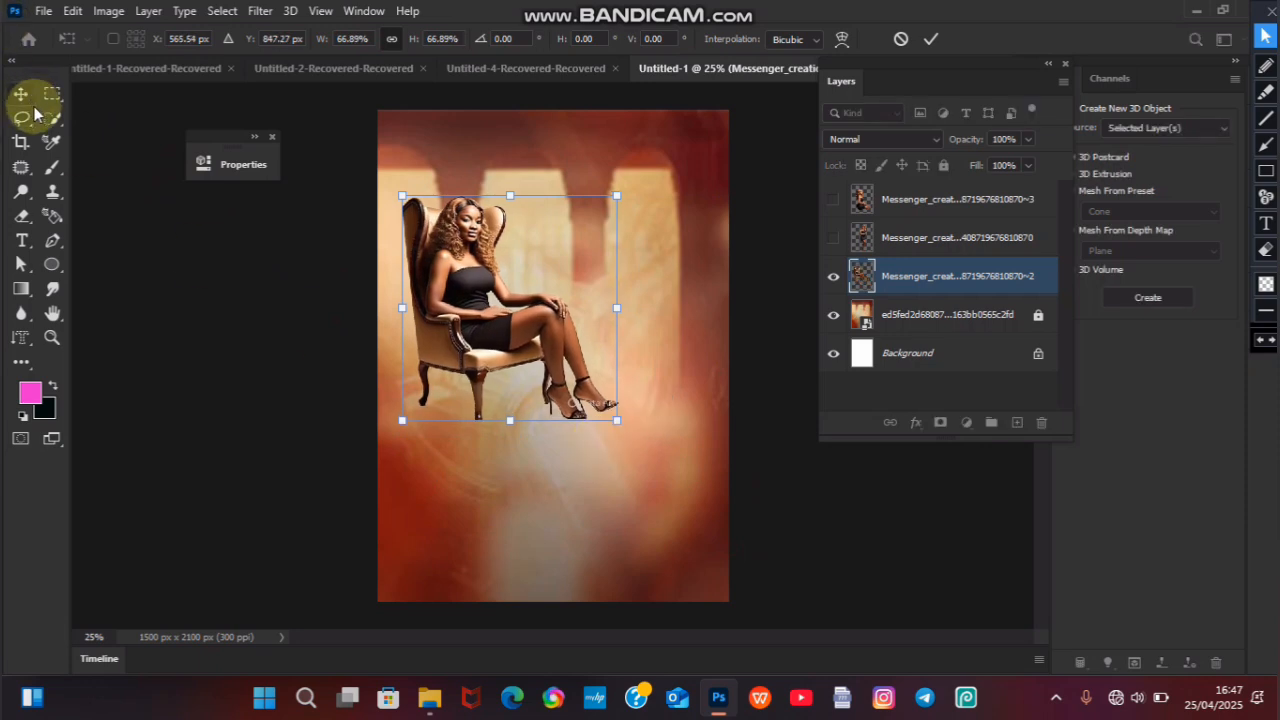
{"action": "left_click_drag", "start_coordinate": [617, 420], "coordinate": [566, 372]}
{"action": "left_click_drag", "start_coordinate": [485, 315], "coordinate": [508, 423]}
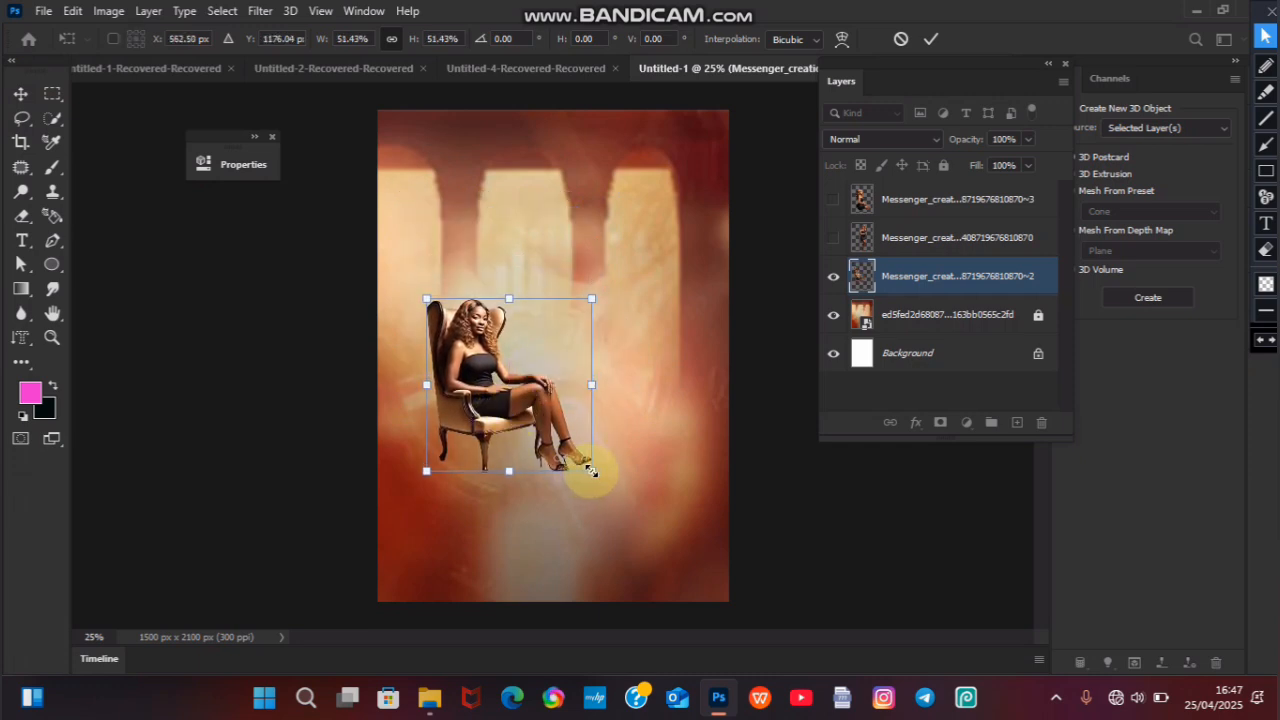
{"action": "left_click_drag", "start_coordinate": [591, 470], "coordinate": [571, 451]}
{"action": "left_click_drag", "start_coordinate": [493, 397], "coordinate": [501, 421]}
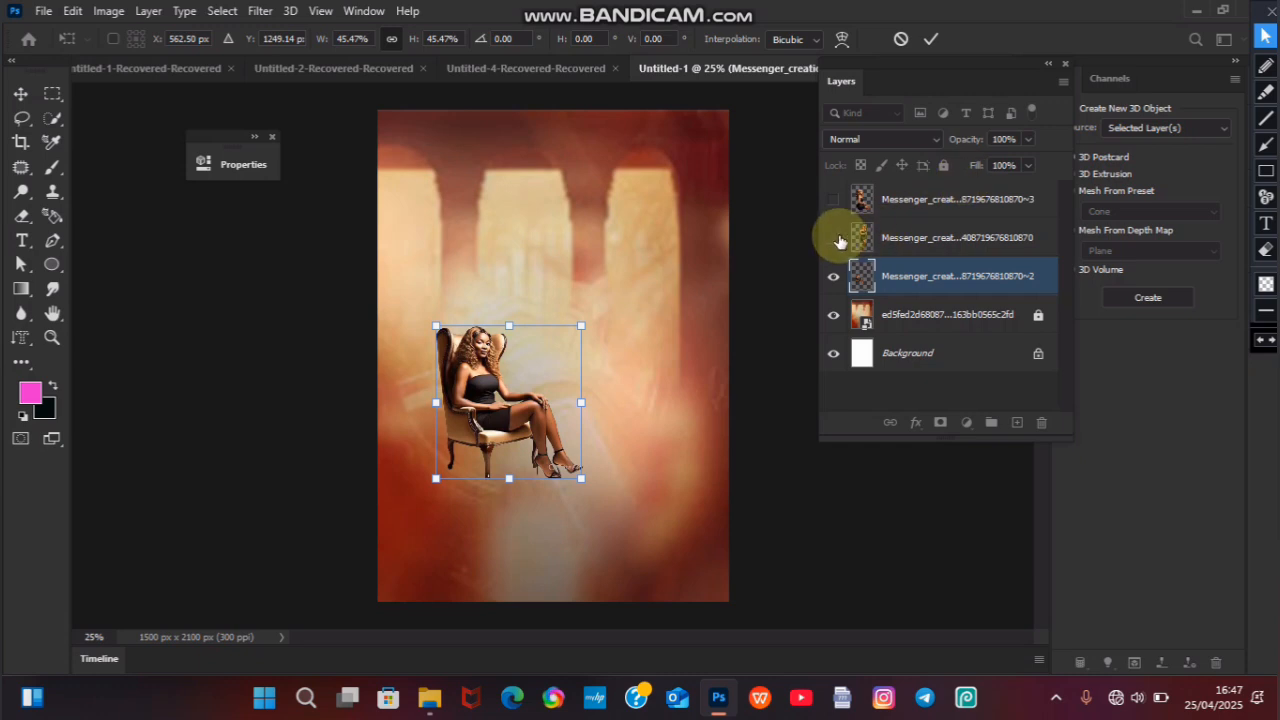
Step: Show the standing woman's layer, scale her to about 75%, and place her just right of the armchair cutout
{"action": "left_click", "coordinate": [834, 238]}
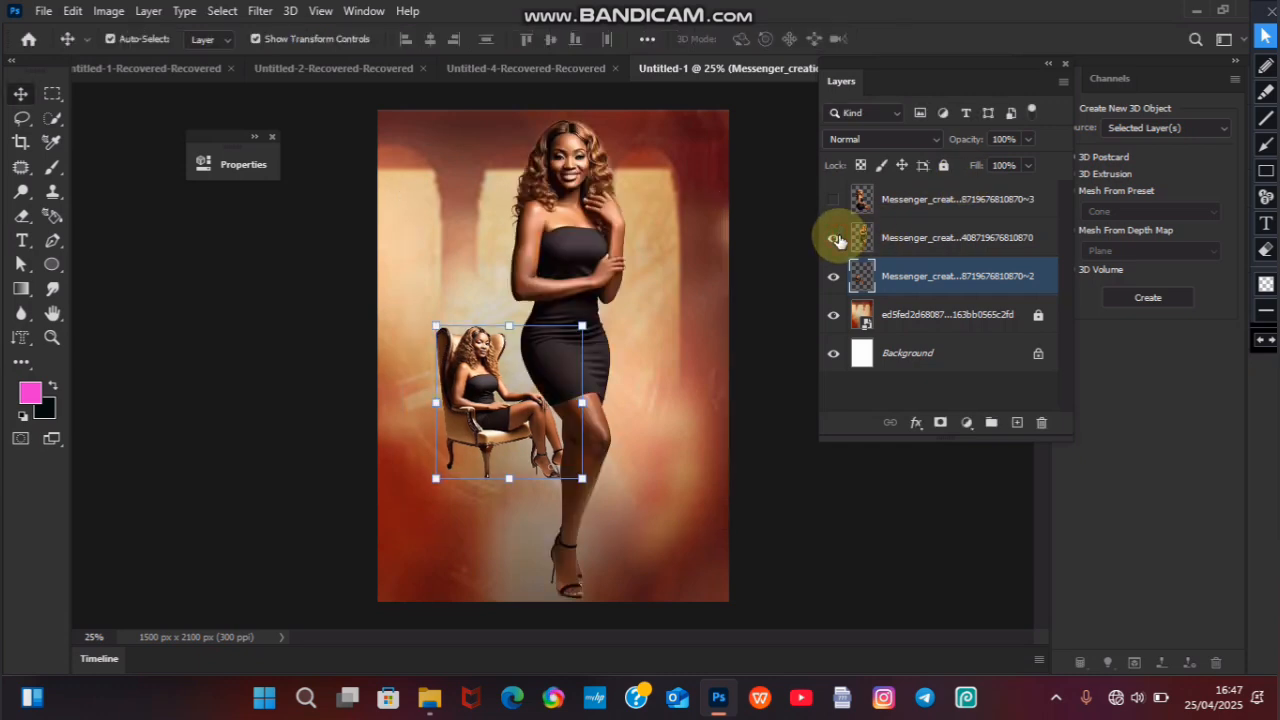
{"action": "left_click", "coordinate": [928, 249]}
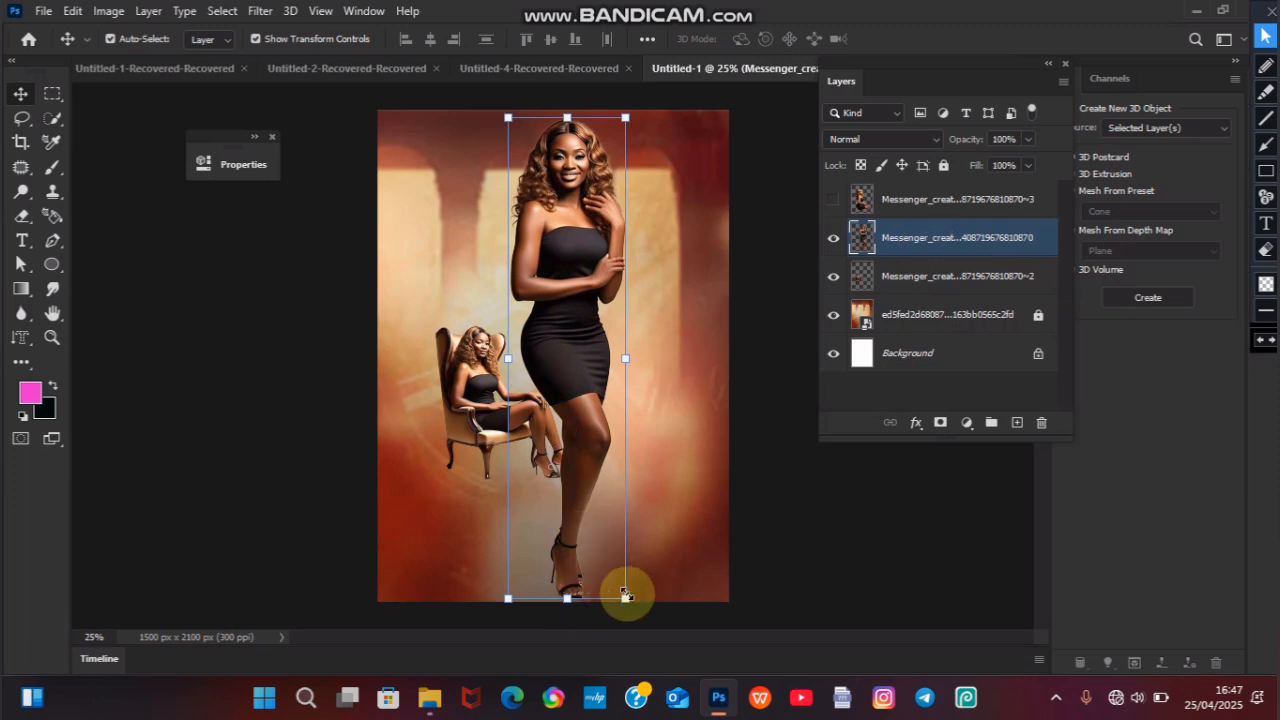
{"action": "left_click_drag", "start_coordinate": [625, 599], "coordinate": [554, 470]}
{"action": "left_click_drag", "start_coordinate": [558, 323], "coordinate": [595, 392]}
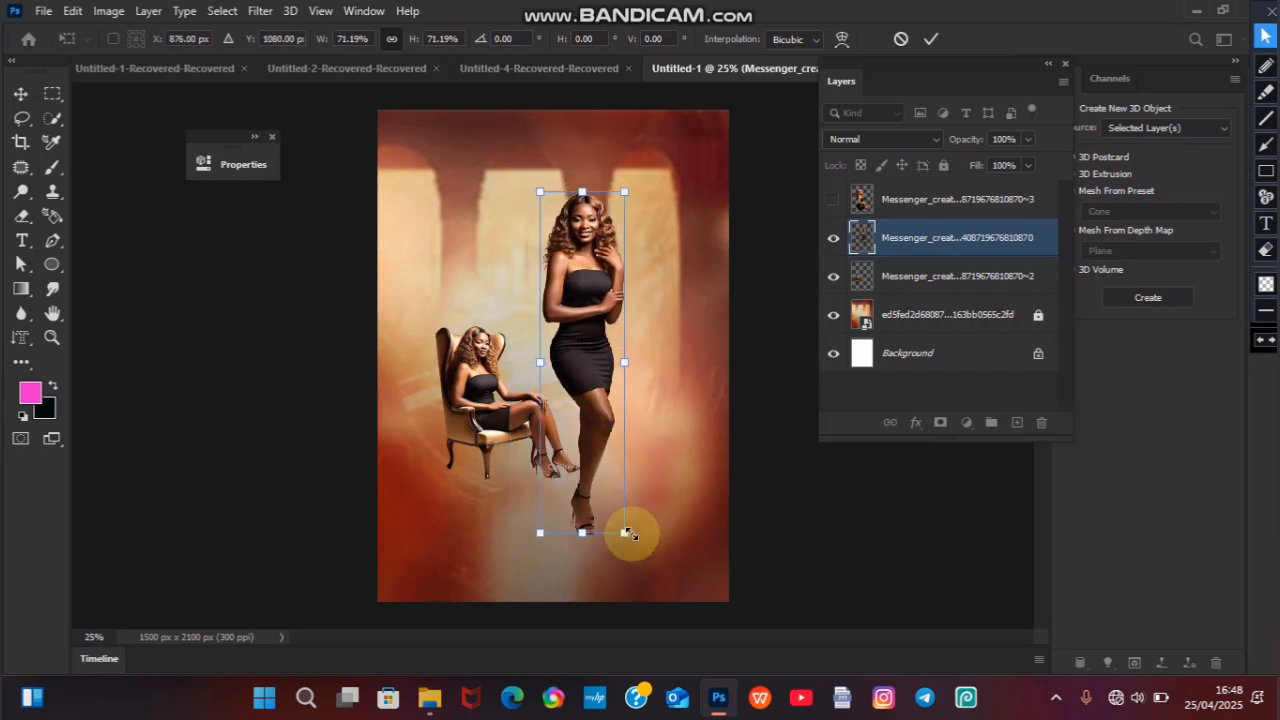
{"action": "left_click_drag", "start_coordinate": [626, 533], "coordinate": [629, 550]}
{"action": "mouse_move", "coordinate": [599, 487]}
{"action": "left_mouse_down"}
{"action": "mouse_move", "coordinate": [603, 460]}
{"action": "mouse_move", "coordinate": [602, 476]}
{"action": "left_mouse_up"}
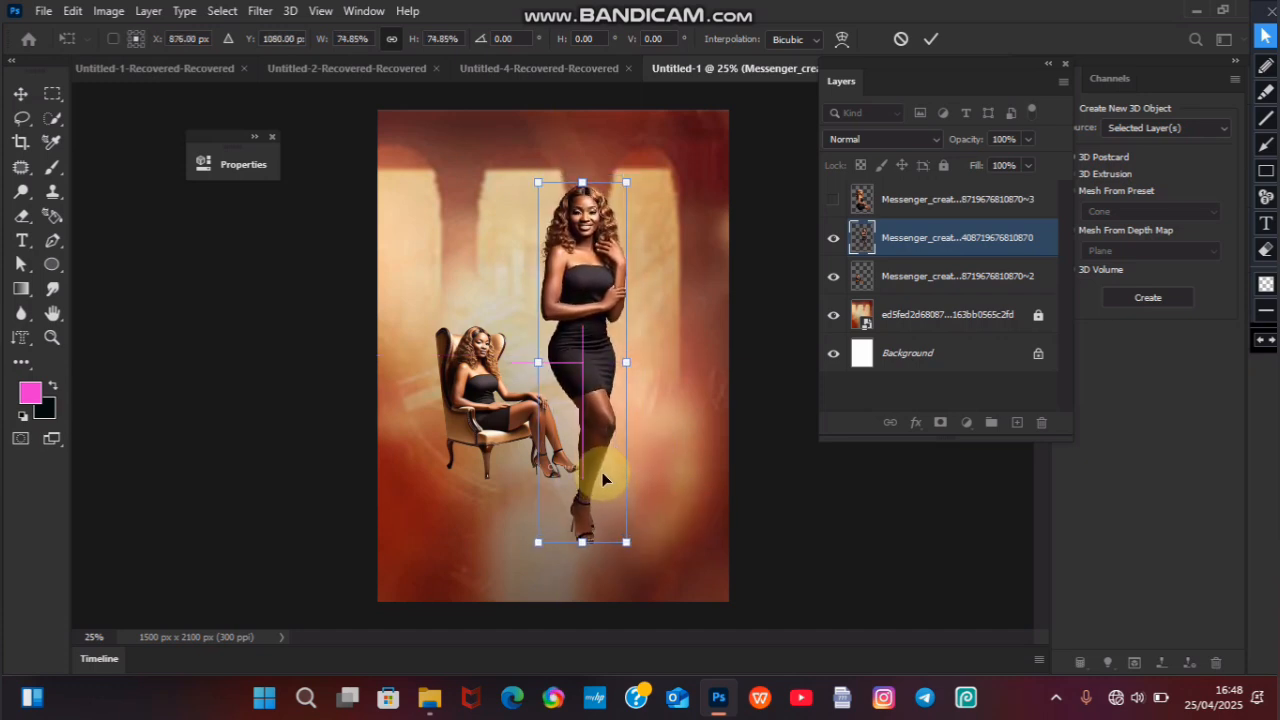
Step: Show the large close-up woman's layer, scale her to about 129% to nearly fill the canvas, and place the layer beneath the other two cutouts
{"action": "left_click", "coordinate": [834, 199]}
{"action": "left_click", "coordinate": [912, 201]}
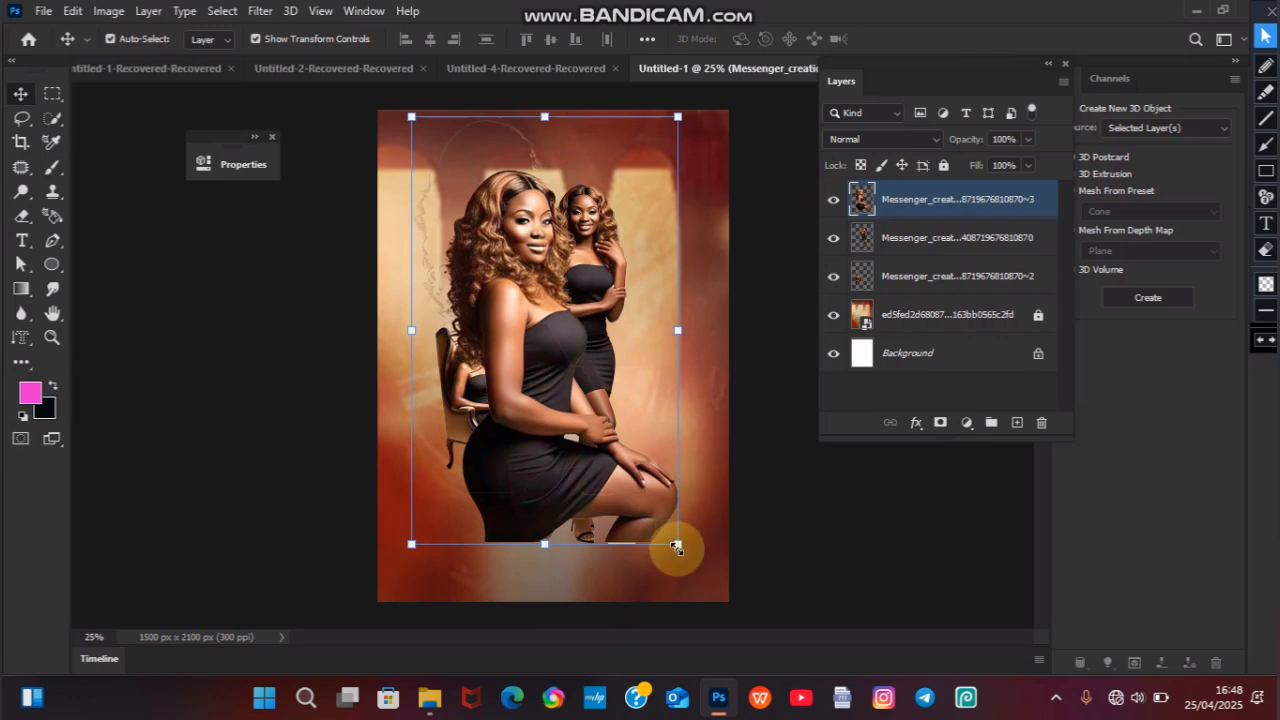
{"action": "left_click", "coordinate": [677, 545]}
{"action": "left_click_drag", "start_coordinate": [677, 547], "coordinate": [753, 625]}
{"action": "left_click_drag", "start_coordinate": [577, 500], "coordinate": [523, 423]}
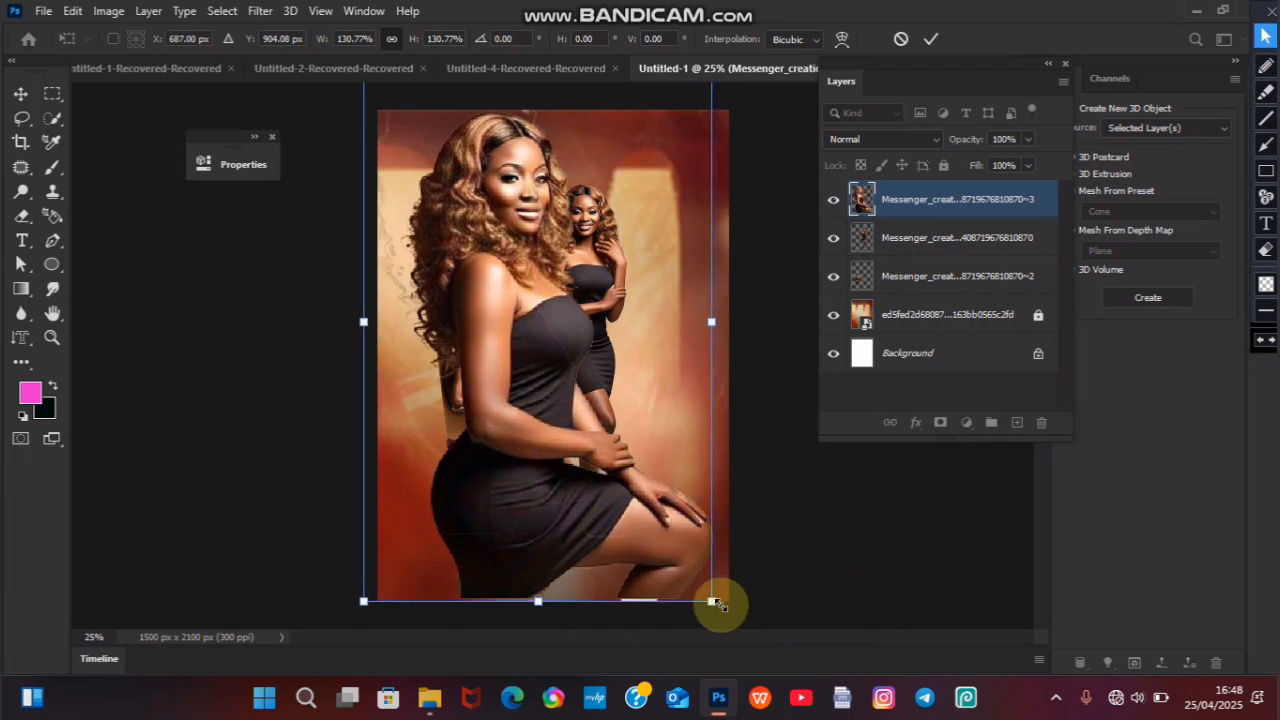
{"action": "mouse_move", "coordinate": [712, 602]}
{"action": "left_mouse_down"}
{"action": "mouse_move", "coordinate": [700, 583]}
{"action": "mouse_move", "coordinate": [706, 592]}
{"action": "left_mouse_up"}
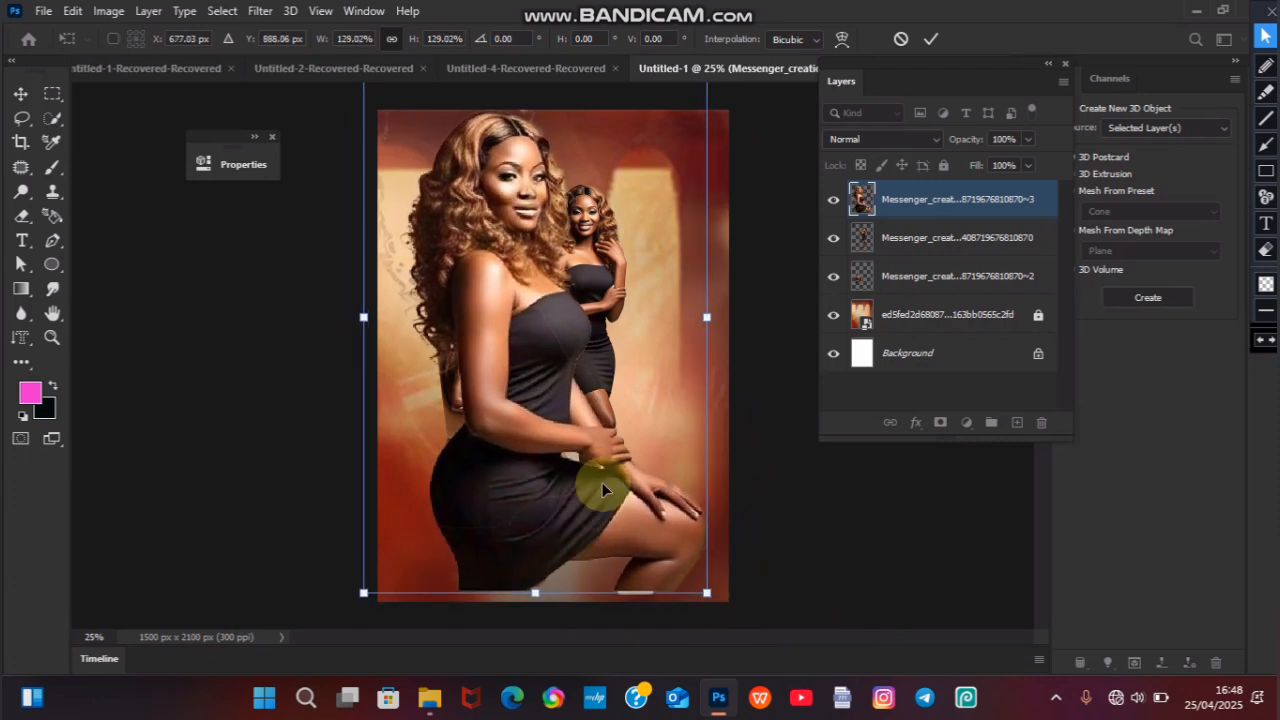
{"action": "left_click_drag", "start_coordinate": [938, 192], "coordinate": [936, 284]}
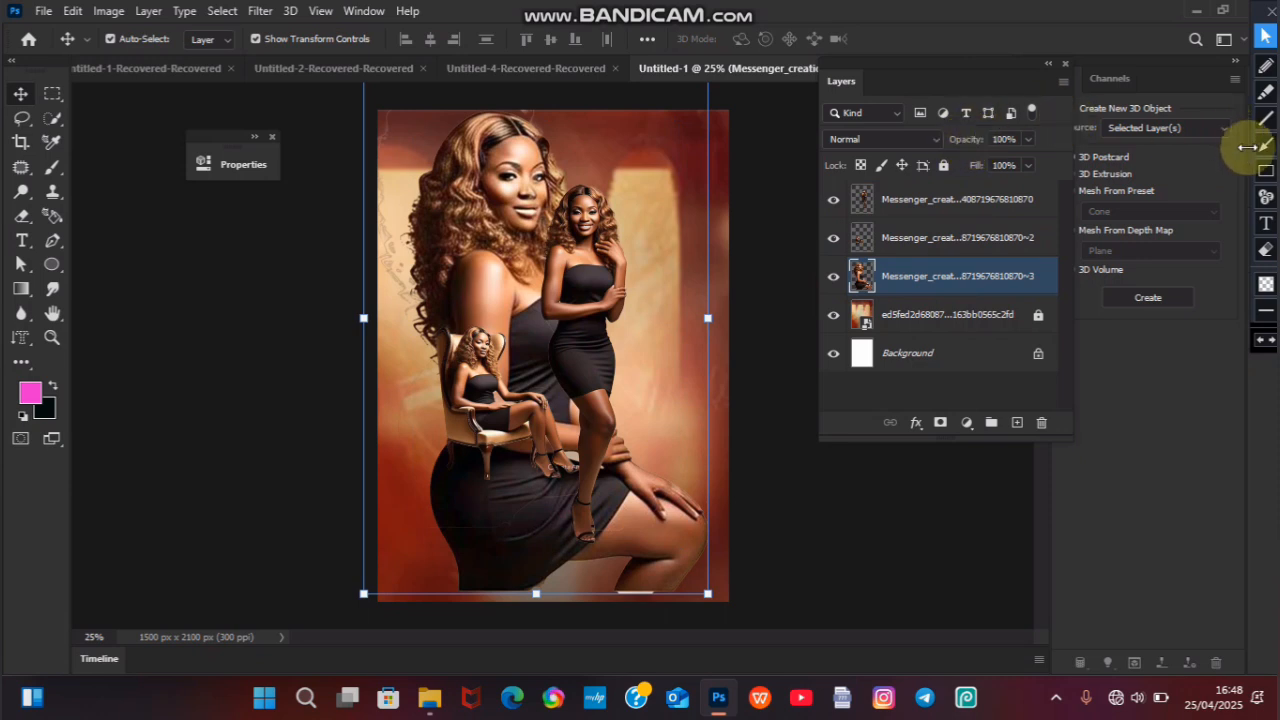
{"action": "left_click", "coordinate": [1266, 170]}
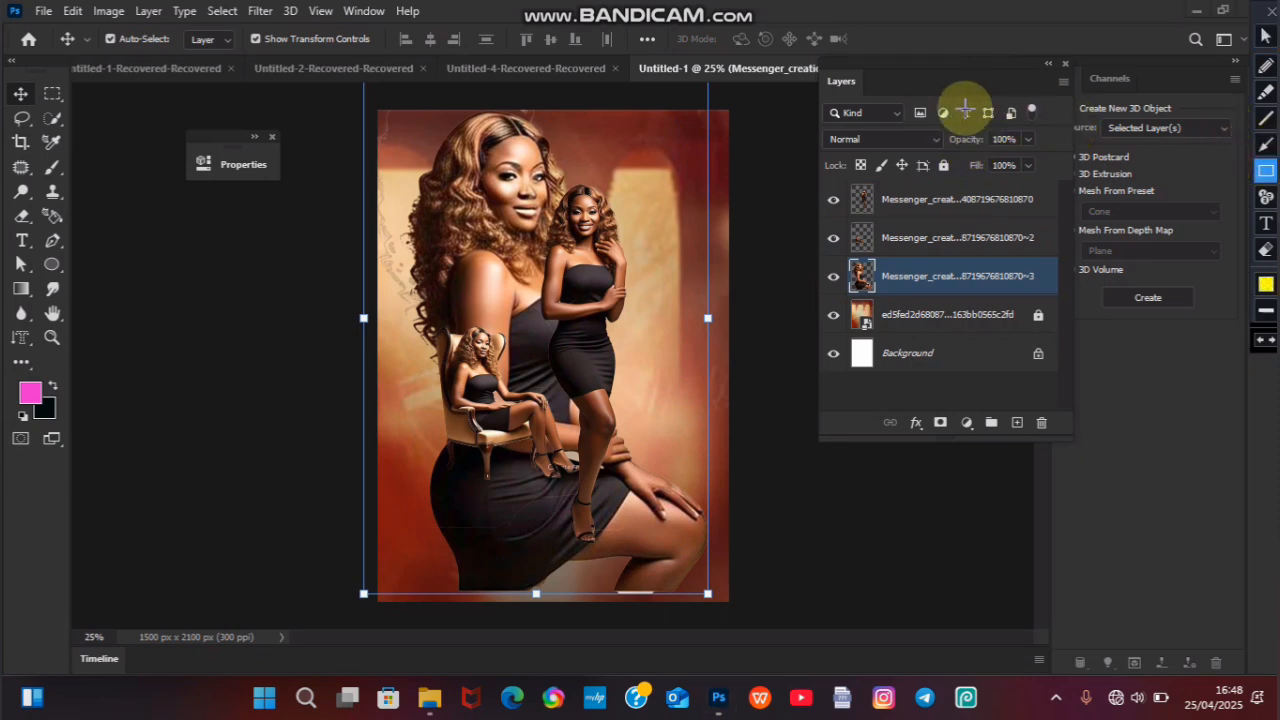
{"action": "left_click_drag", "start_coordinate": [941, 132], "coordinate": [1027, 148]}
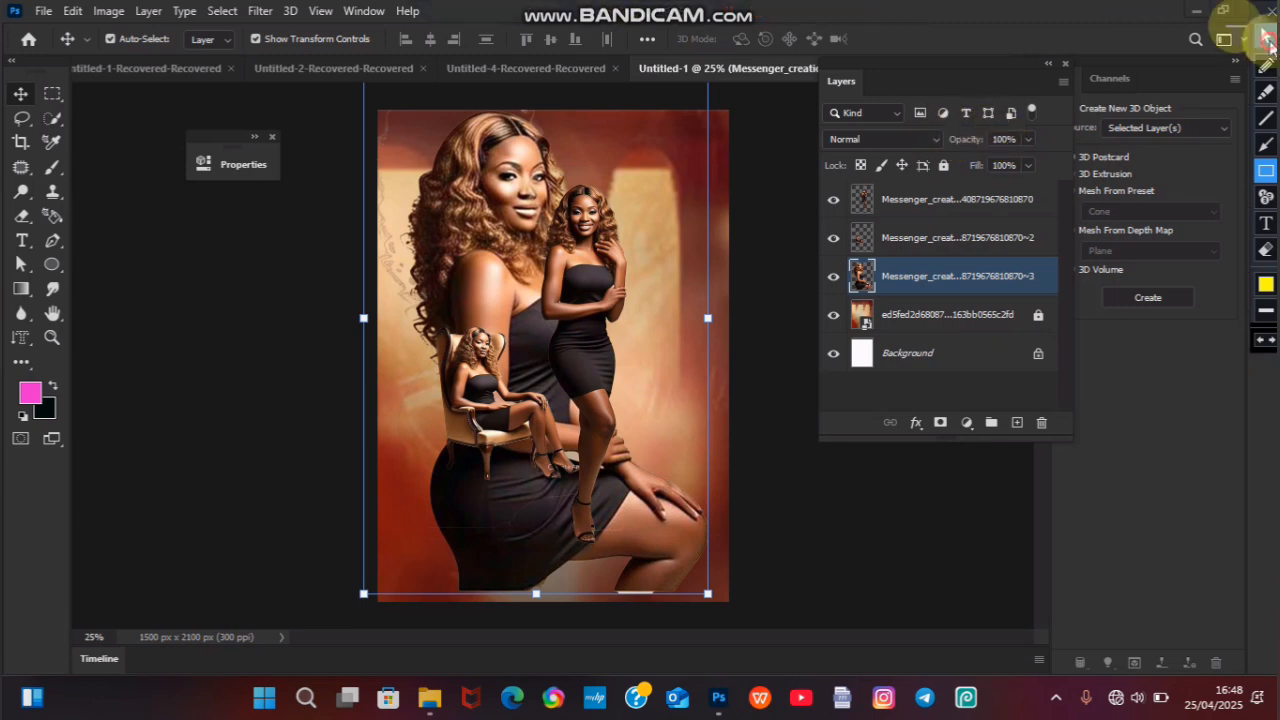
{"action": "left_click", "coordinate": [1266, 40]}
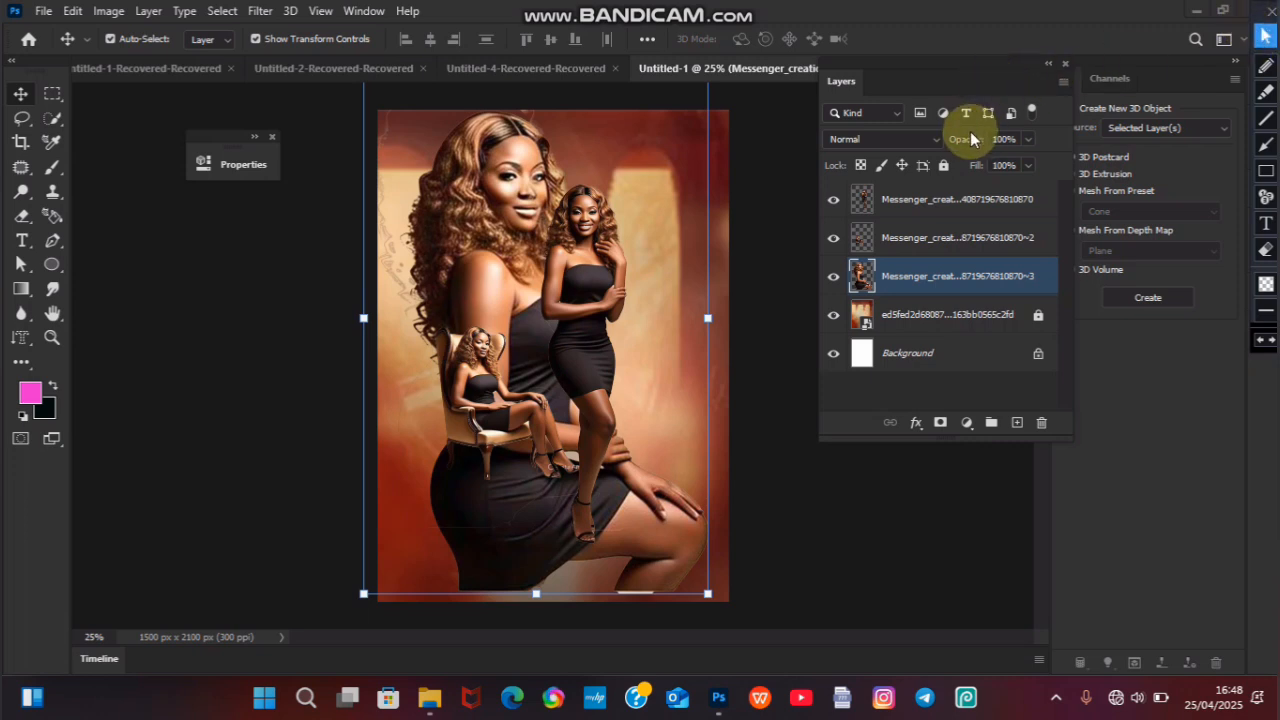
Step: Set the opacity of the large close-up woman's layer to 50%
{"action": "left_click_drag", "start_coordinate": [966, 145], "coordinate": [942, 152]}
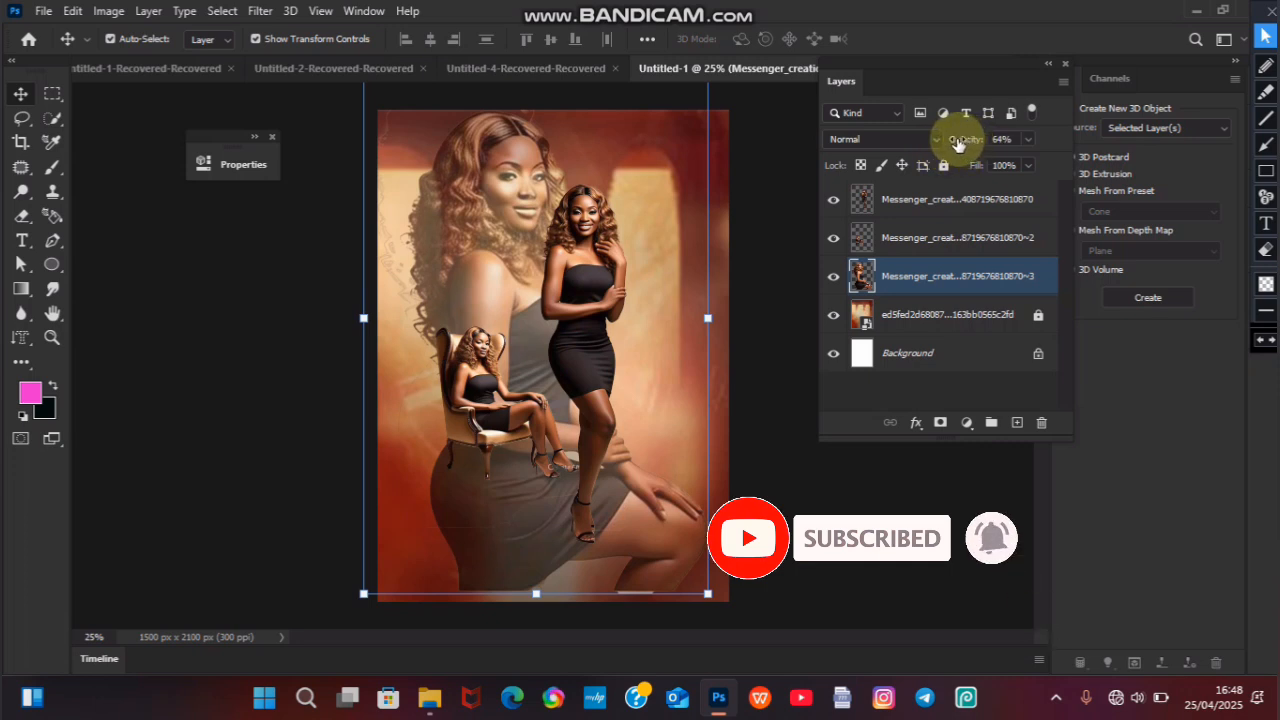
{"action": "left_click_drag", "start_coordinate": [975, 143], "coordinate": [974, 146]}
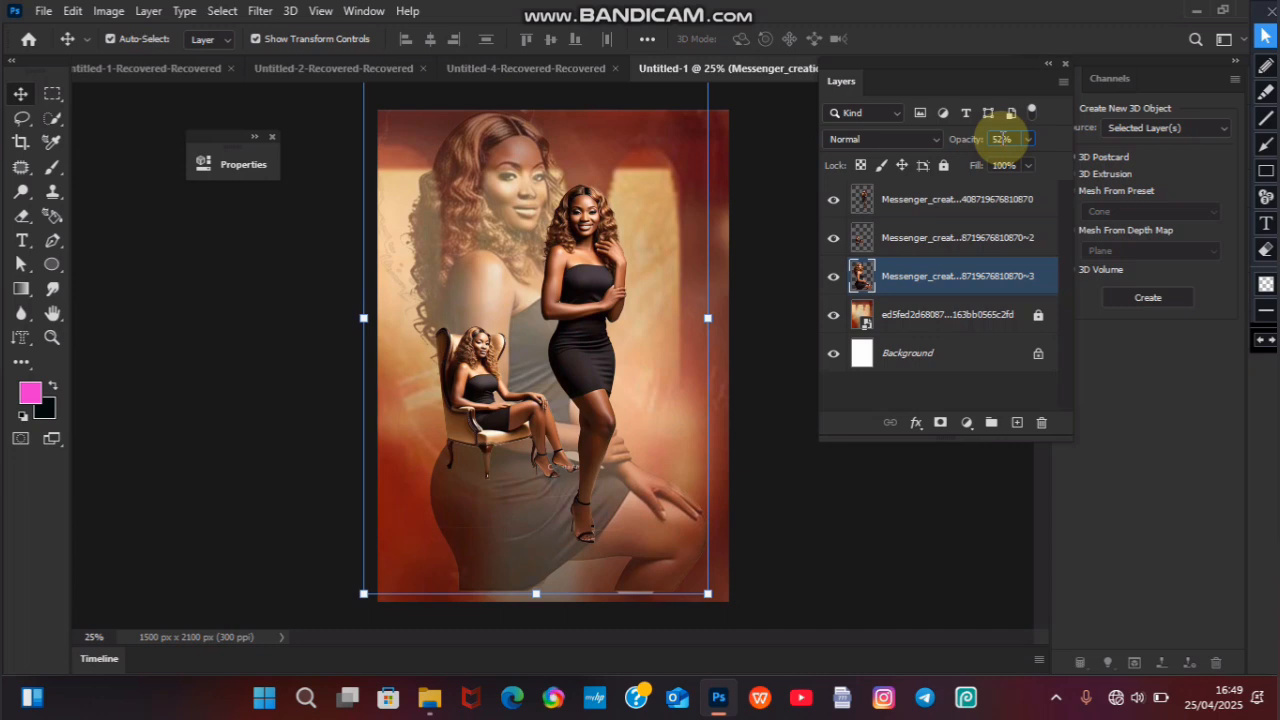
{"action": "type", "text": "0"}
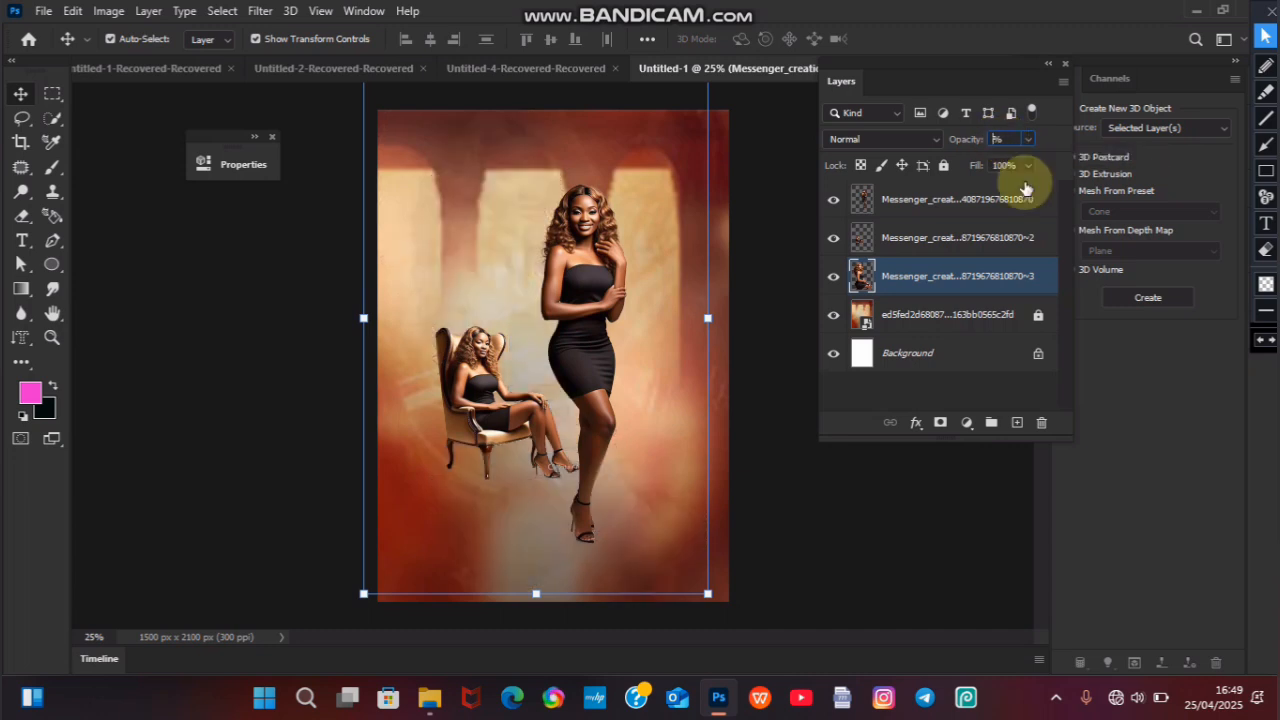
{"action": "type", "text": "50"}
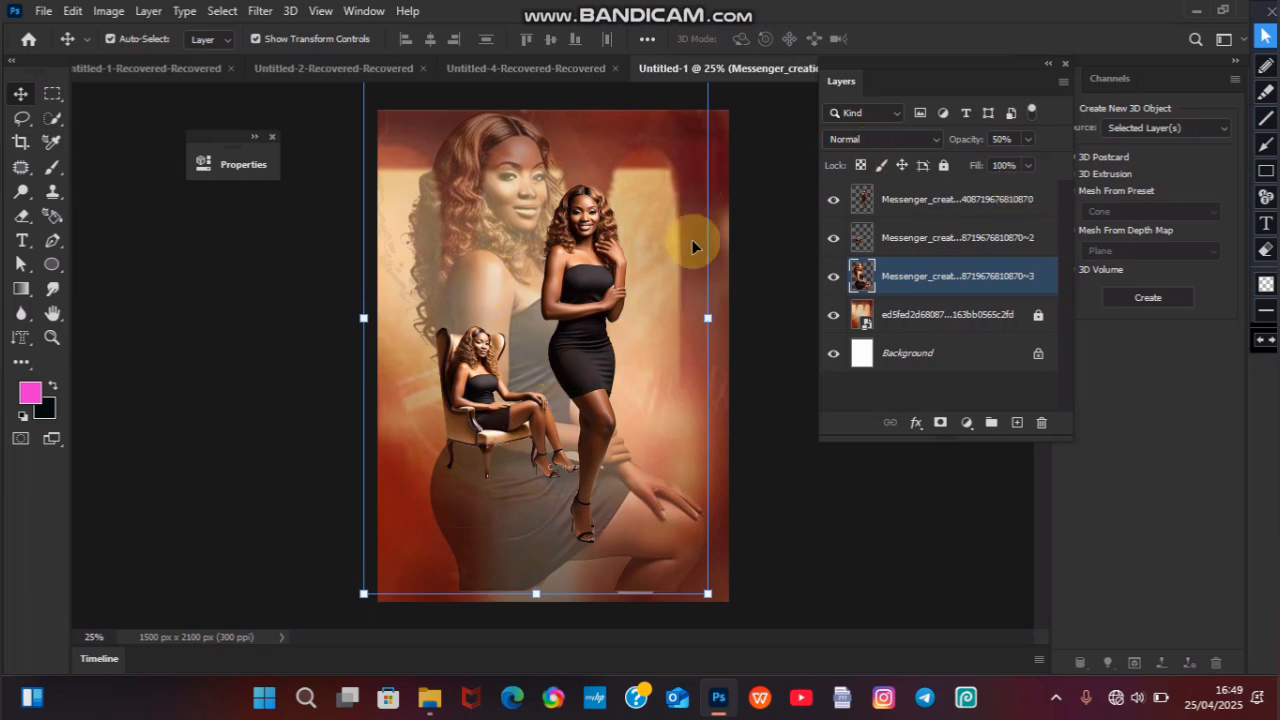
Step: Select the armchair cutout's layer, enlarge it to about 113%, and place it close against the standing woman
{"action": "left_click", "coordinate": [907, 202]}
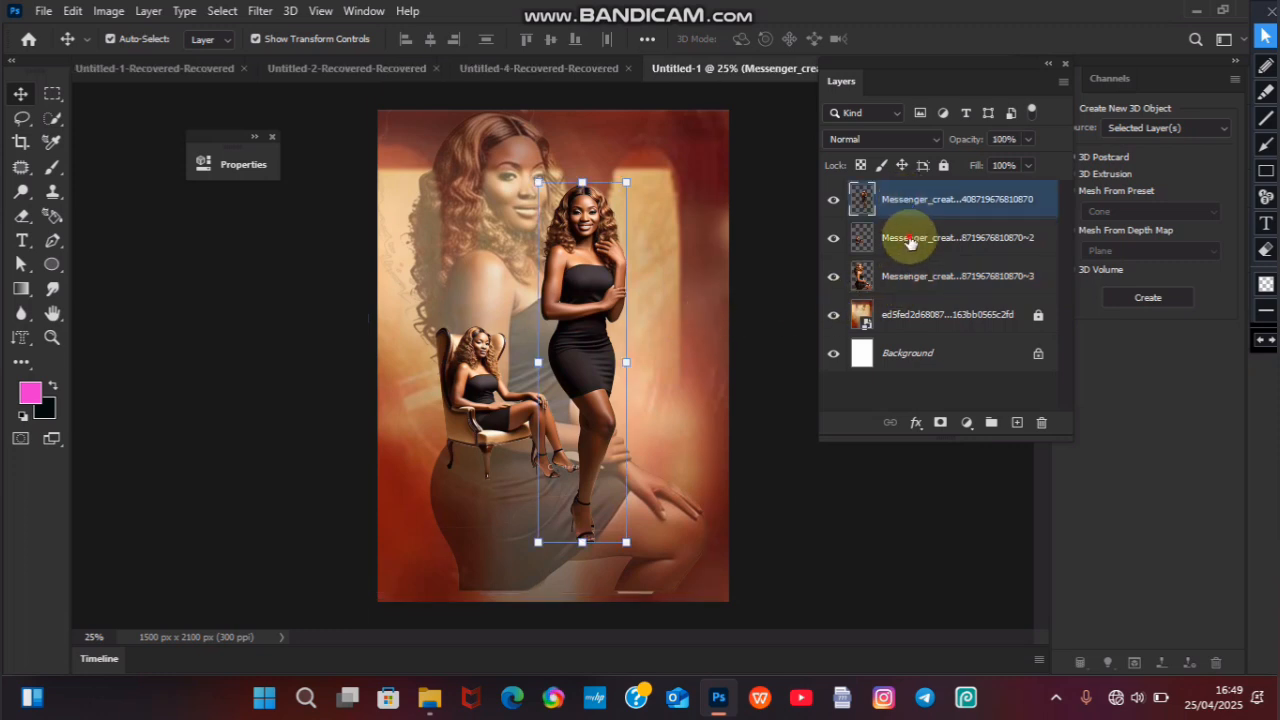
{"action": "left_click", "coordinate": [910, 242]}
{"action": "mouse_move", "coordinate": [582, 481]}
{"action": "left_mouse_down"}
{"action": "mouse_move", "coordinate": [613, 507]}
{"action": "mouse_move", "coordinate": [600, 497]}
{"action": "left_mouse_up"}
{"action": "left_click_drag", "start_coordinate": [548, 460], "coordinate": [549, 455]}
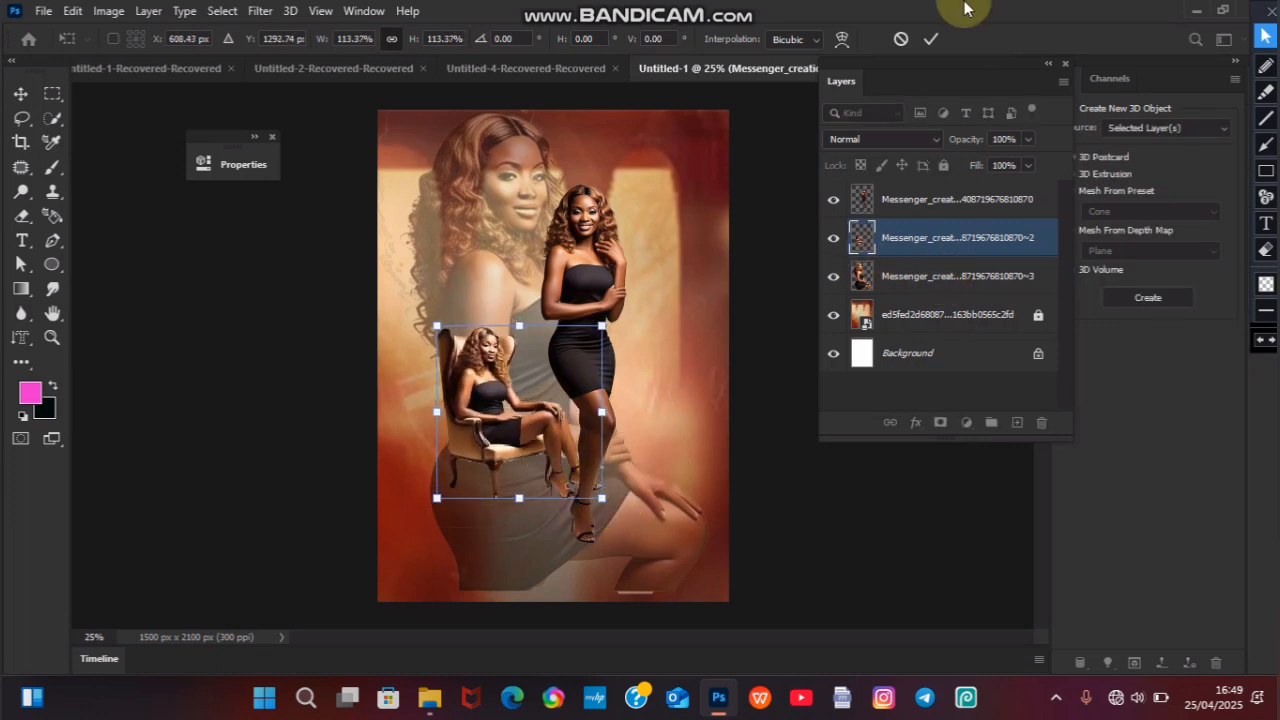
{"action": "left_click", "coordinate": [929, 37]}
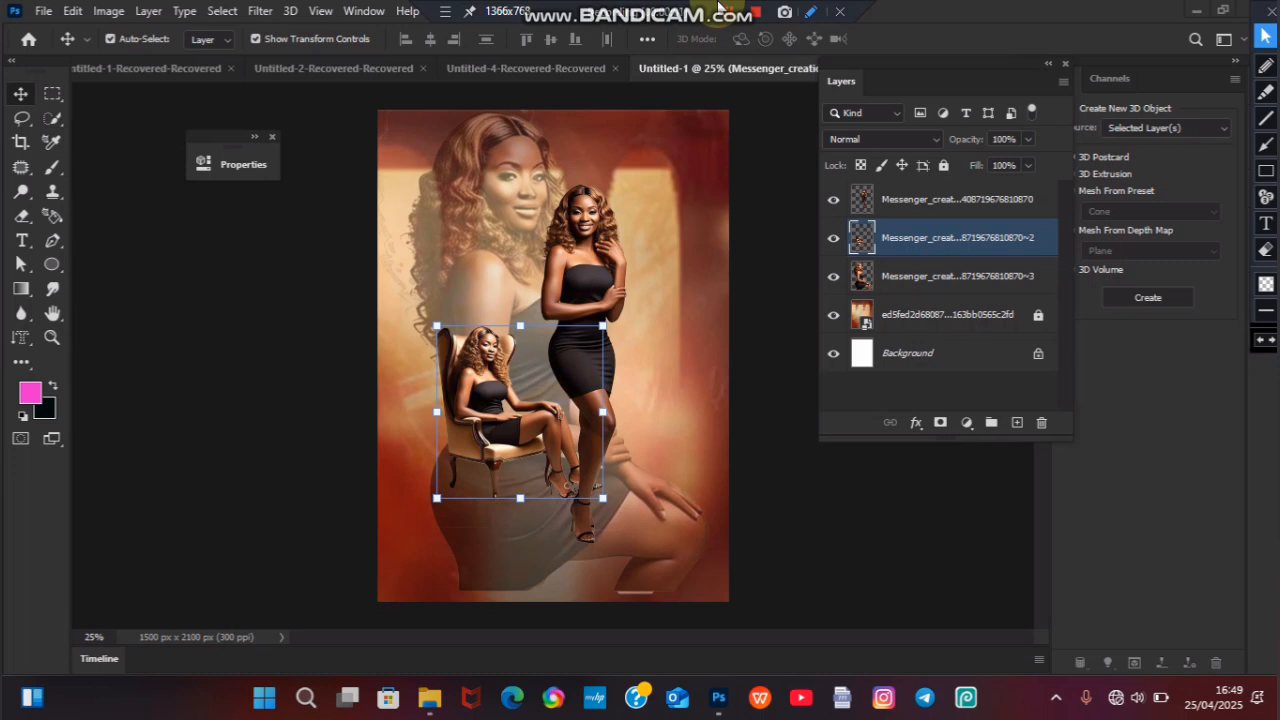
Step: Add a gradient fill layer above the standing woman's layer
{"action": "left_click", "coordinate": [904, 200]}
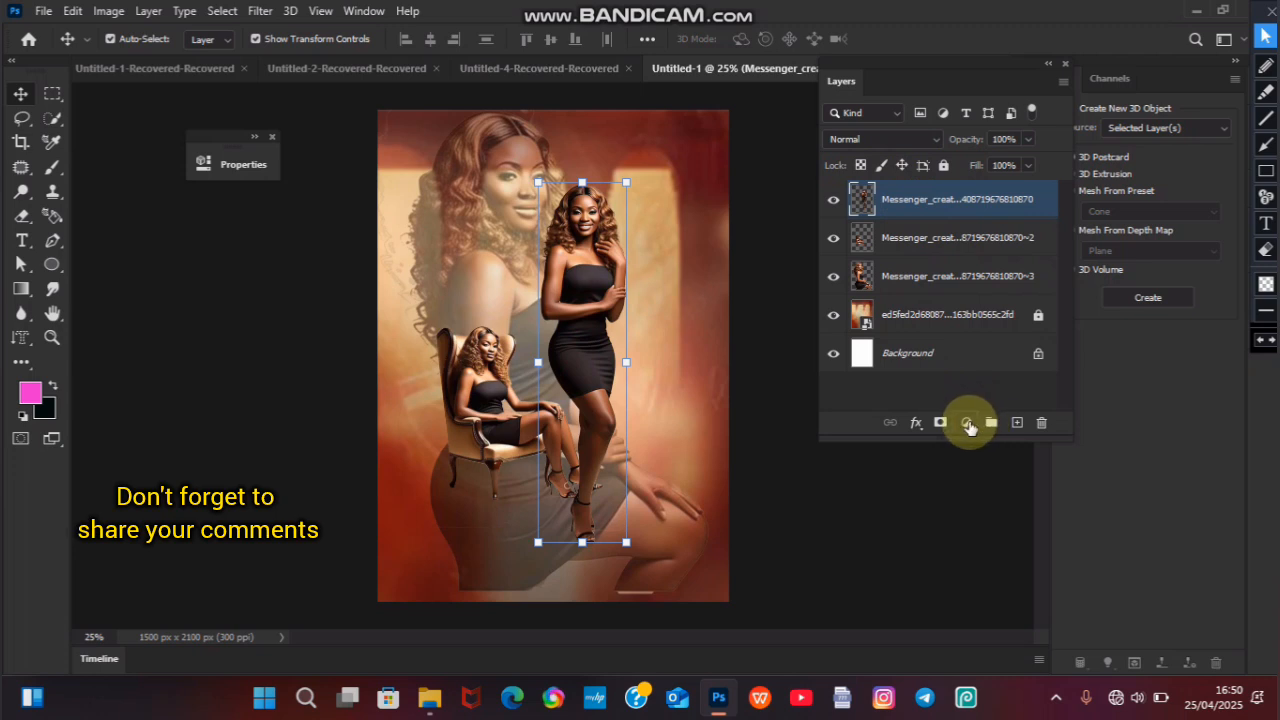
{"action": "left_click", "coordinate": [966, 425]}
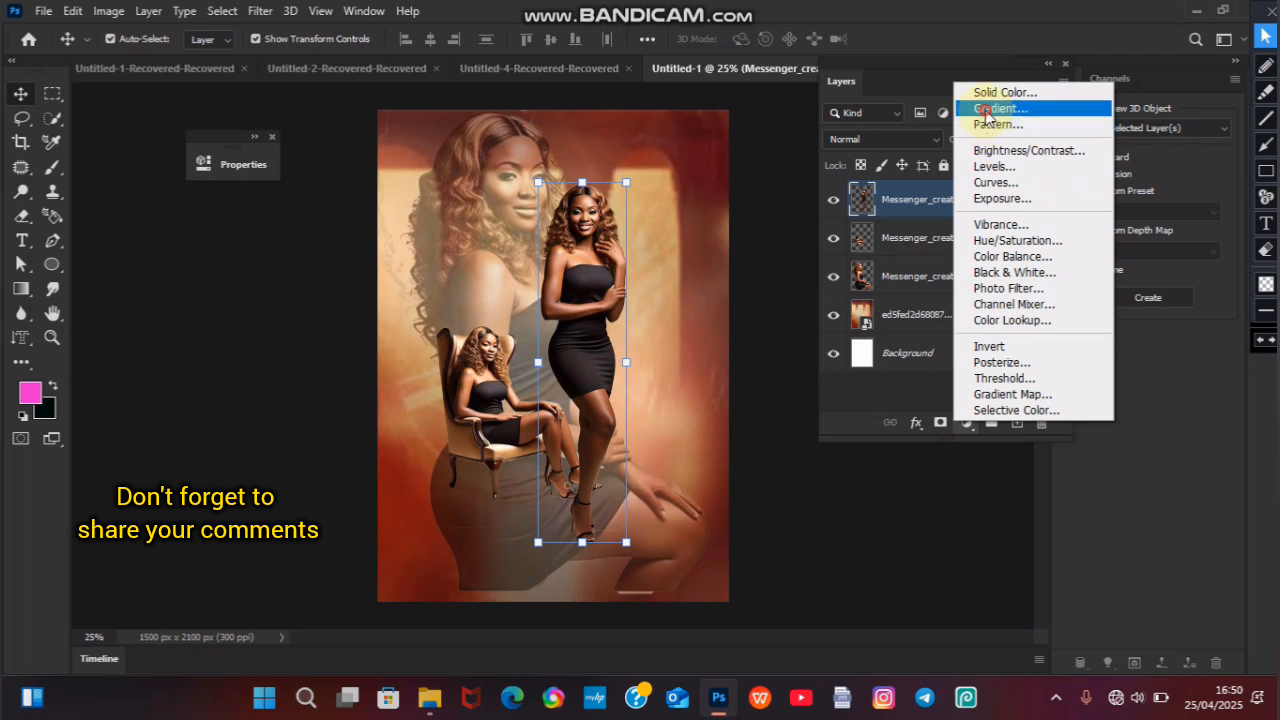
{"action": "left_click", "coordinate": [985, 110]}
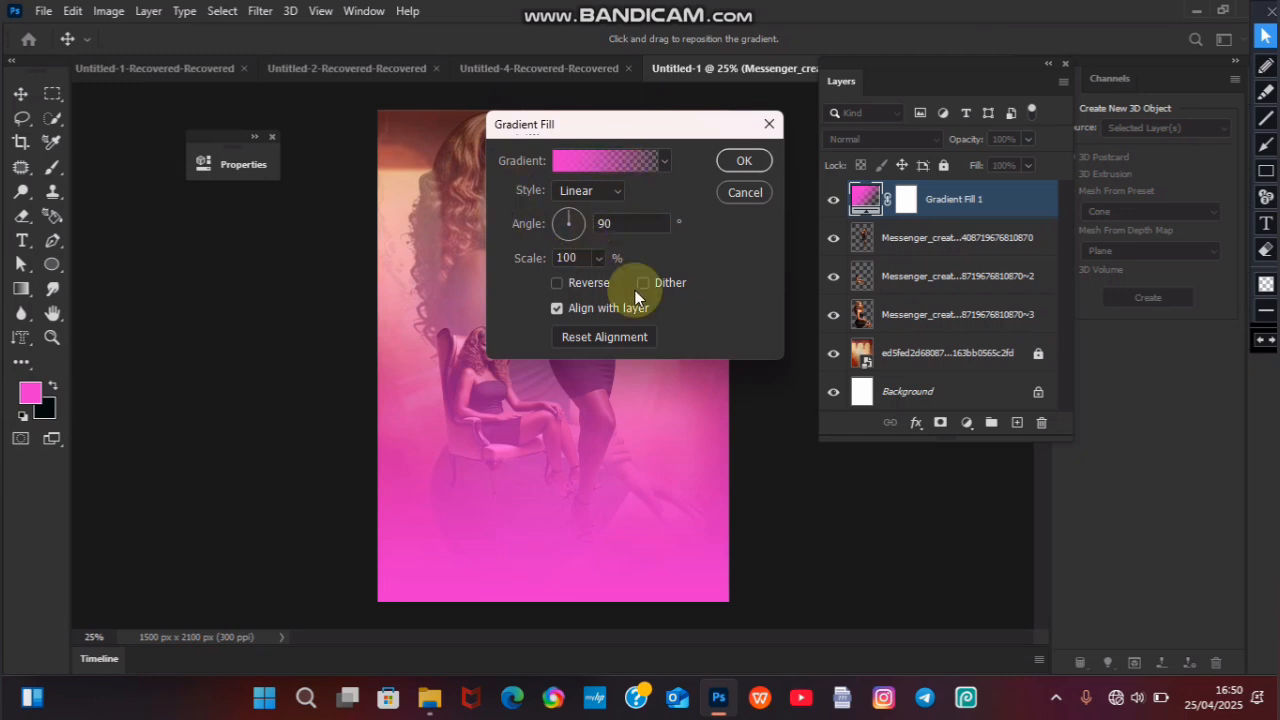
Step: Set the gradient's color stop at location 0% to dark red-brown 592623, sampled from the background's upper corner
{"action": "left_click", "coordinate": [554, 167]}
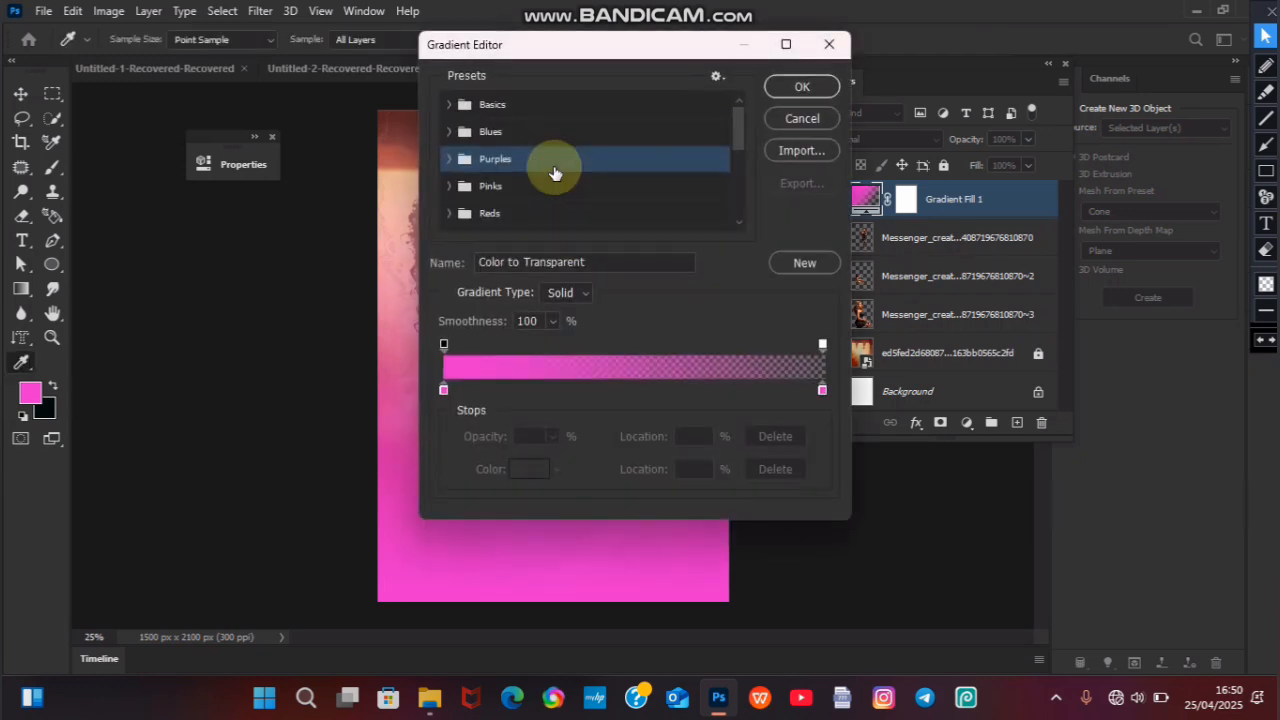
{"action": "left_click", "coordinate": [444, 391]}
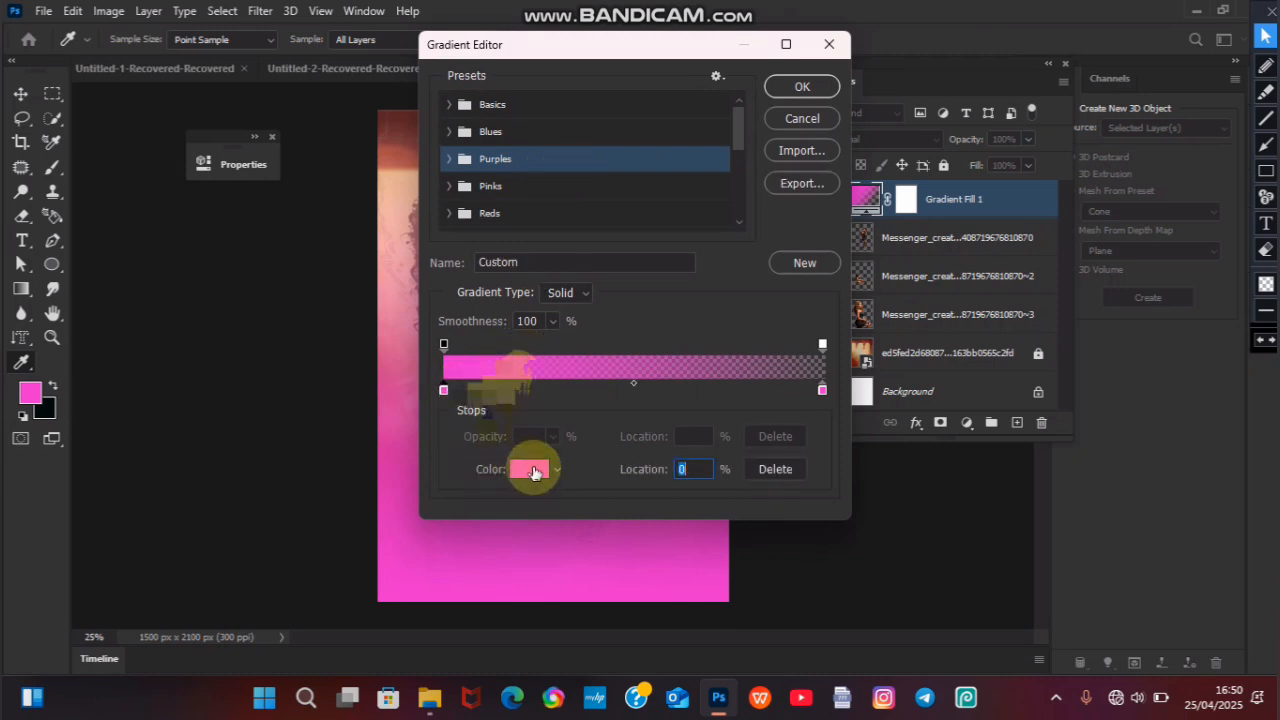
{"action": "left_click", "coordinate": [534, 473]}
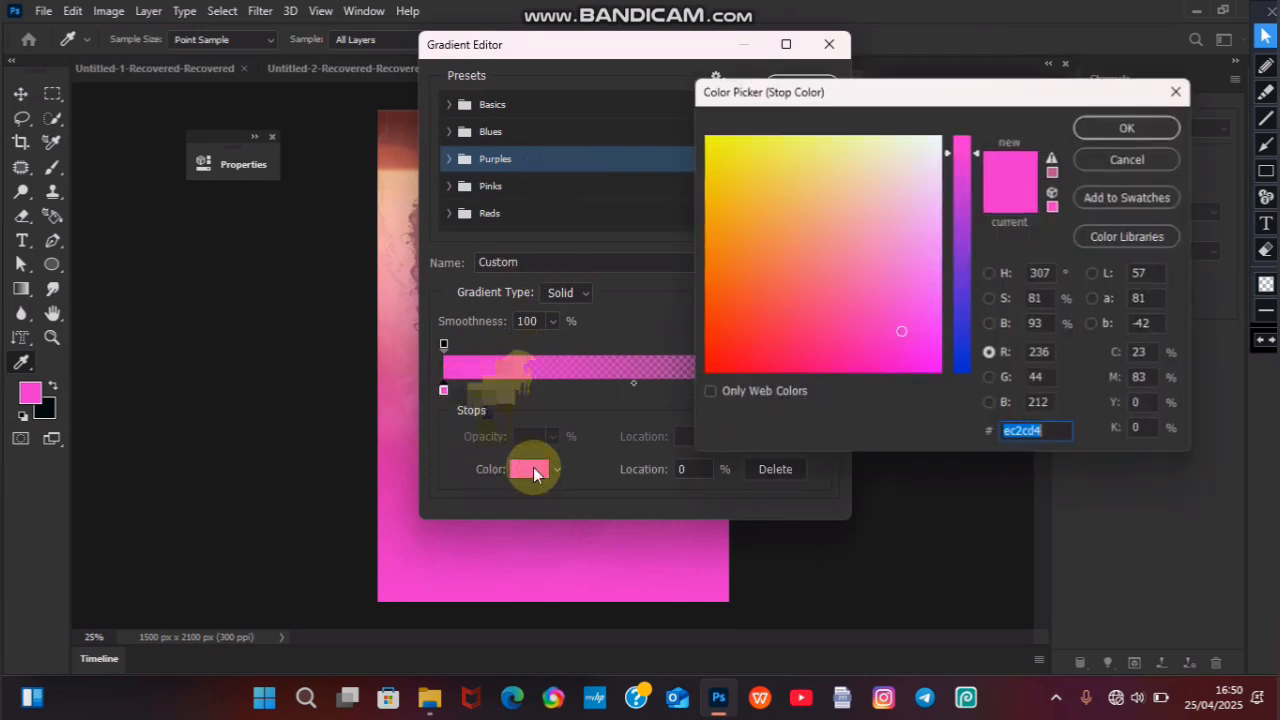
{"action": "left_click", "coordinate": [540, 42]}
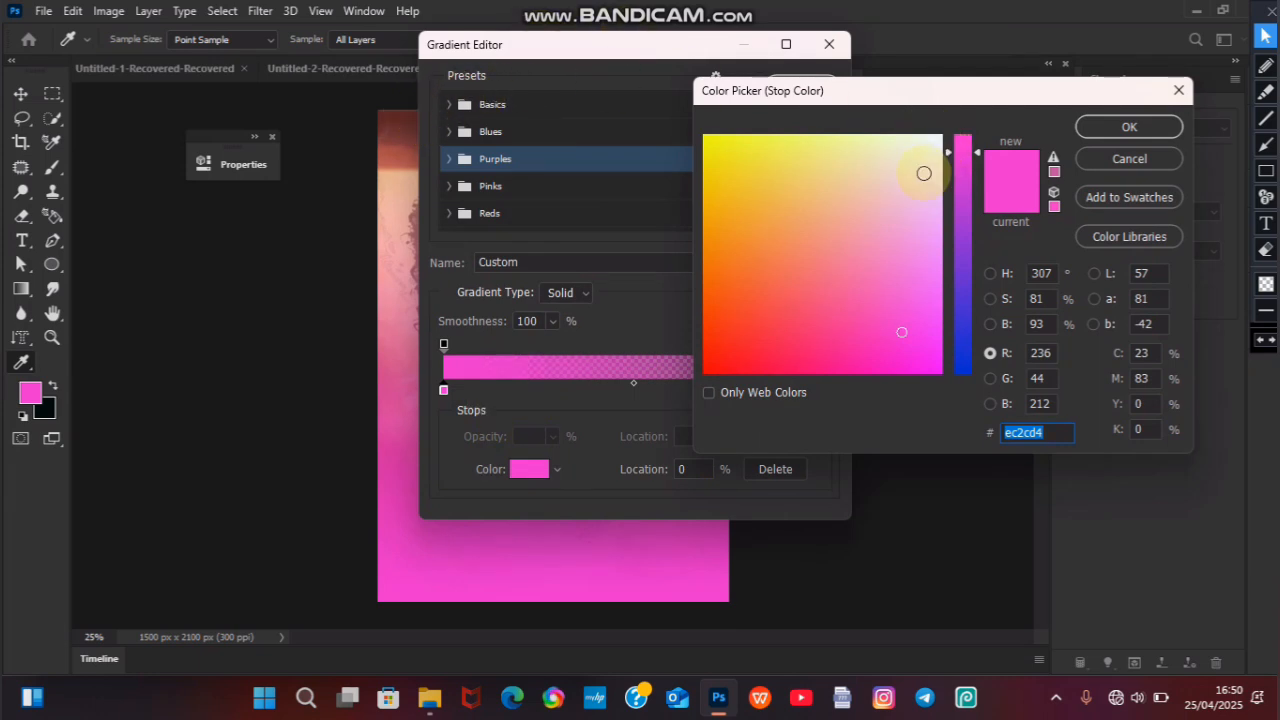
{"action": "left_click", "coordinate": [397, 114]}
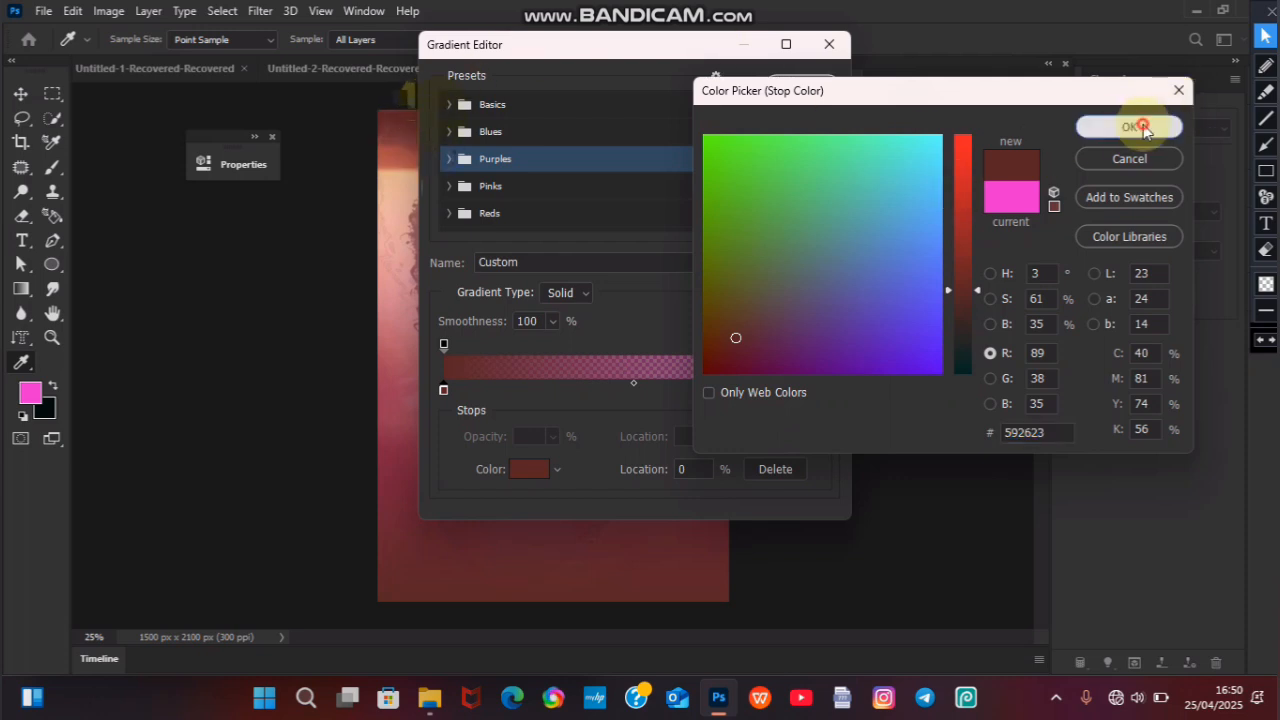
{"action": "left_click", "coordinate": [1129, 127]}
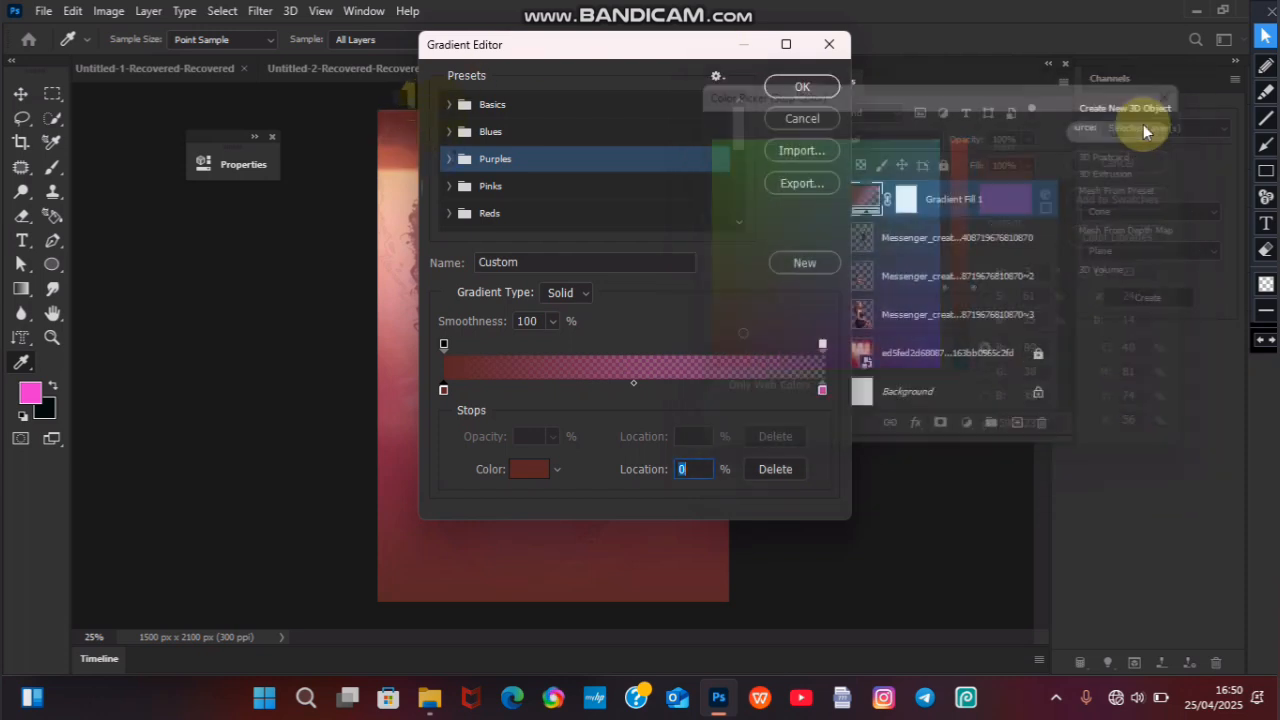
Step: Set the gradient's color stop at location 100% to reddish brown 9e4d39, sampled from the canvas, and apply the gradient fill
{"action": "double_click", "coordinate": [821, 391]}
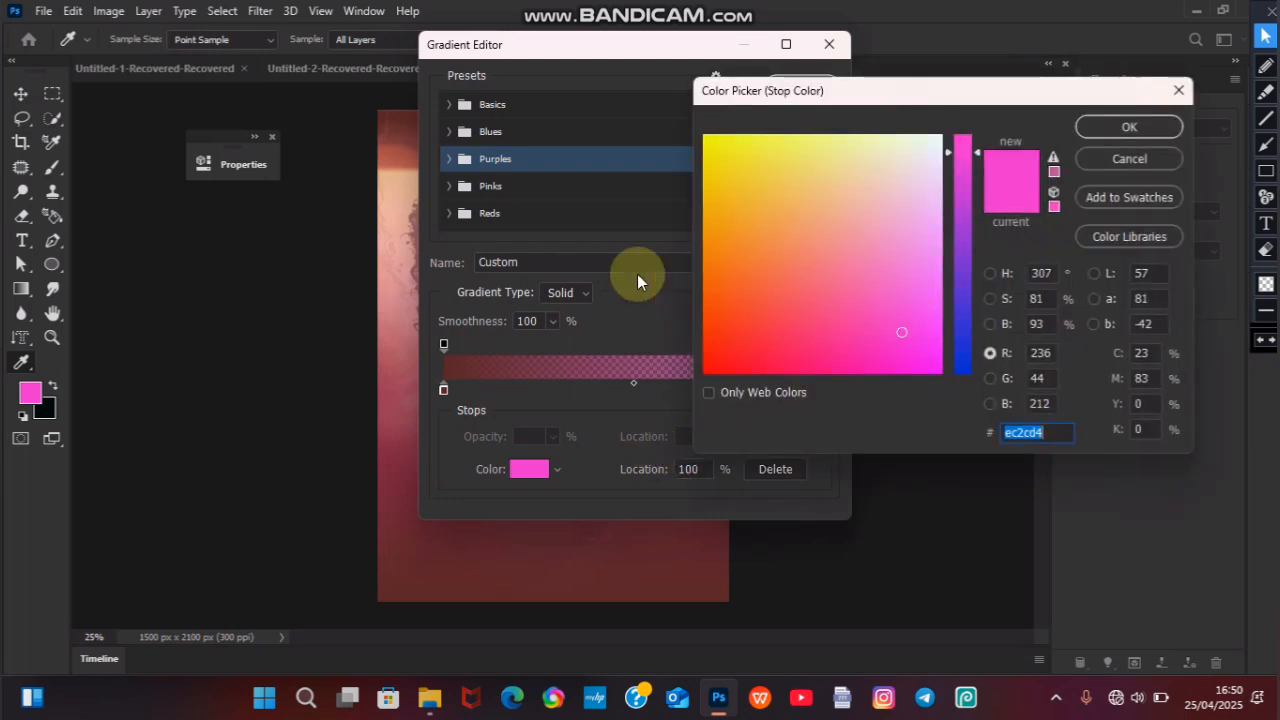
{"action": "left_click", "coordinate": [400, 150]}
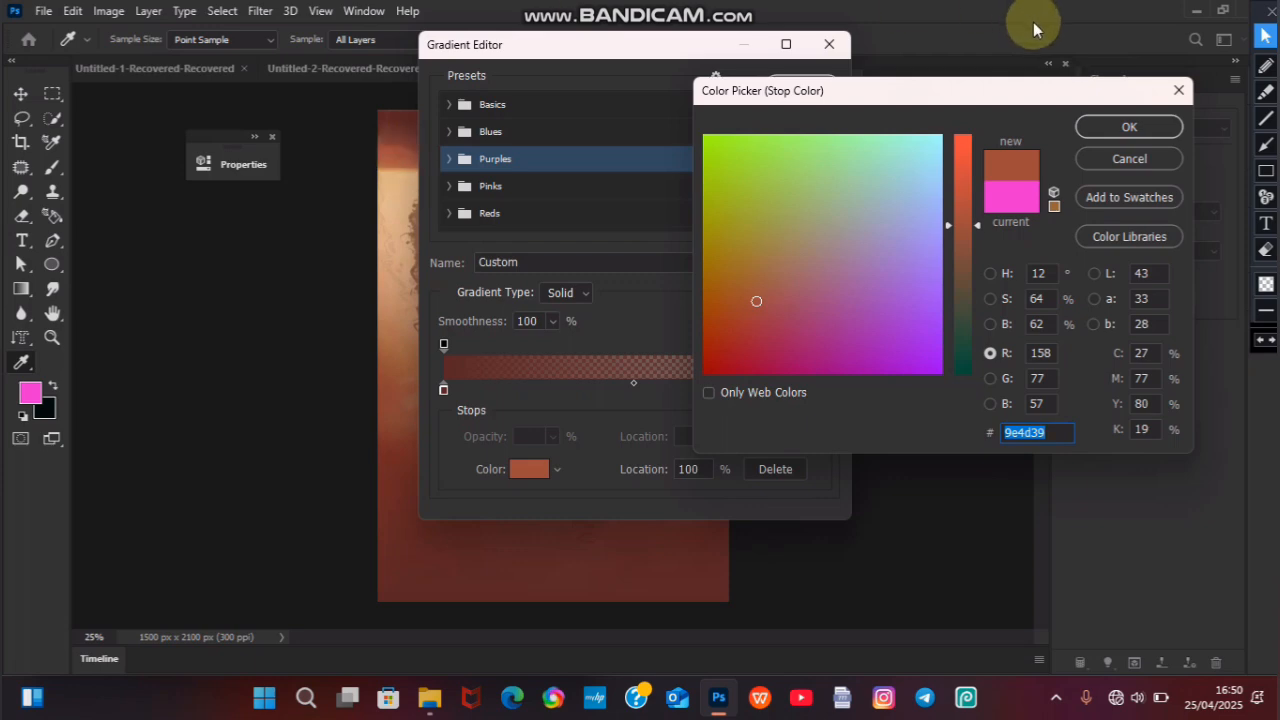
{"action": "left_click", "coordinate": [1166, 131]}
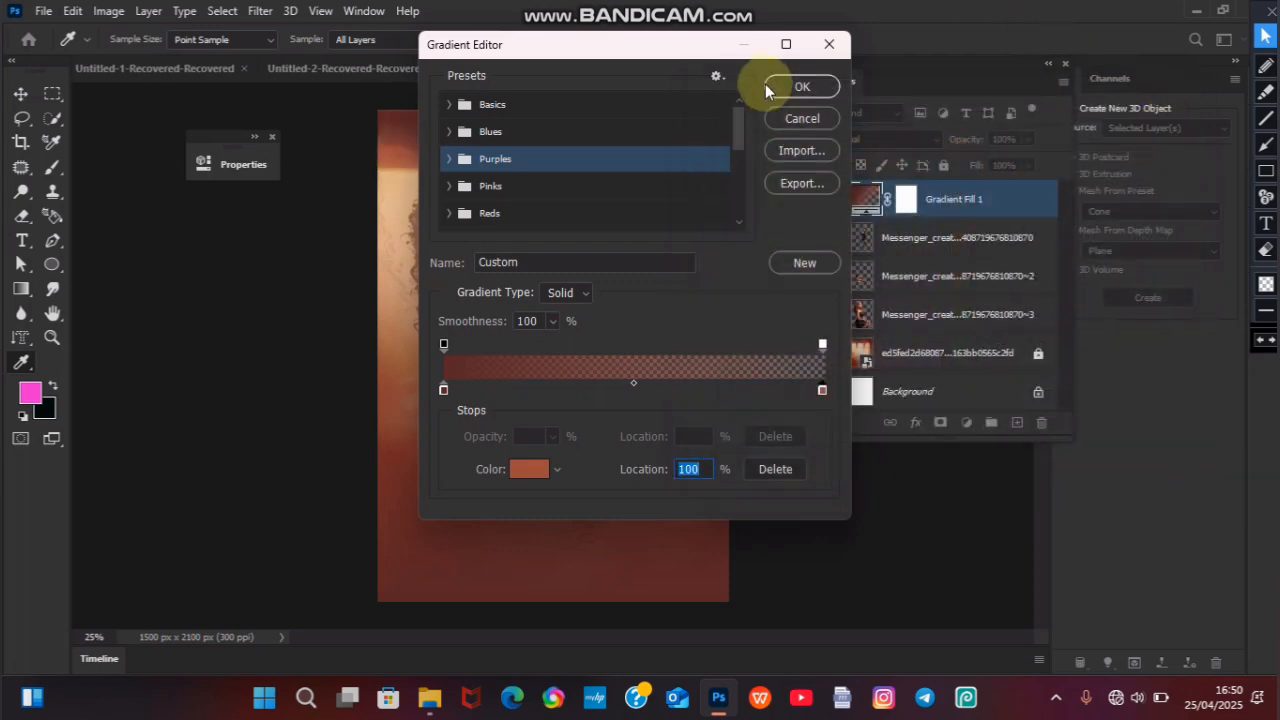
{"action": "left_click", "coordinate": [800, 87]}
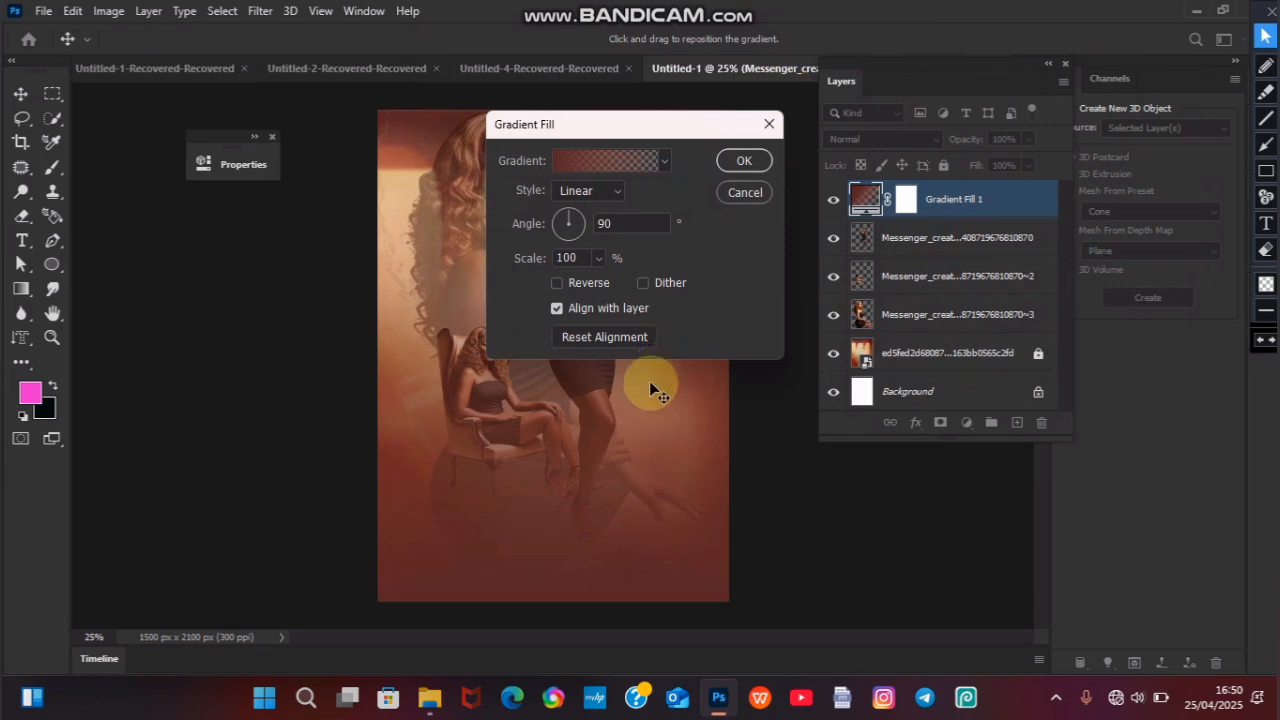
{"action": "left_click", "coordinate": [733, 161]}
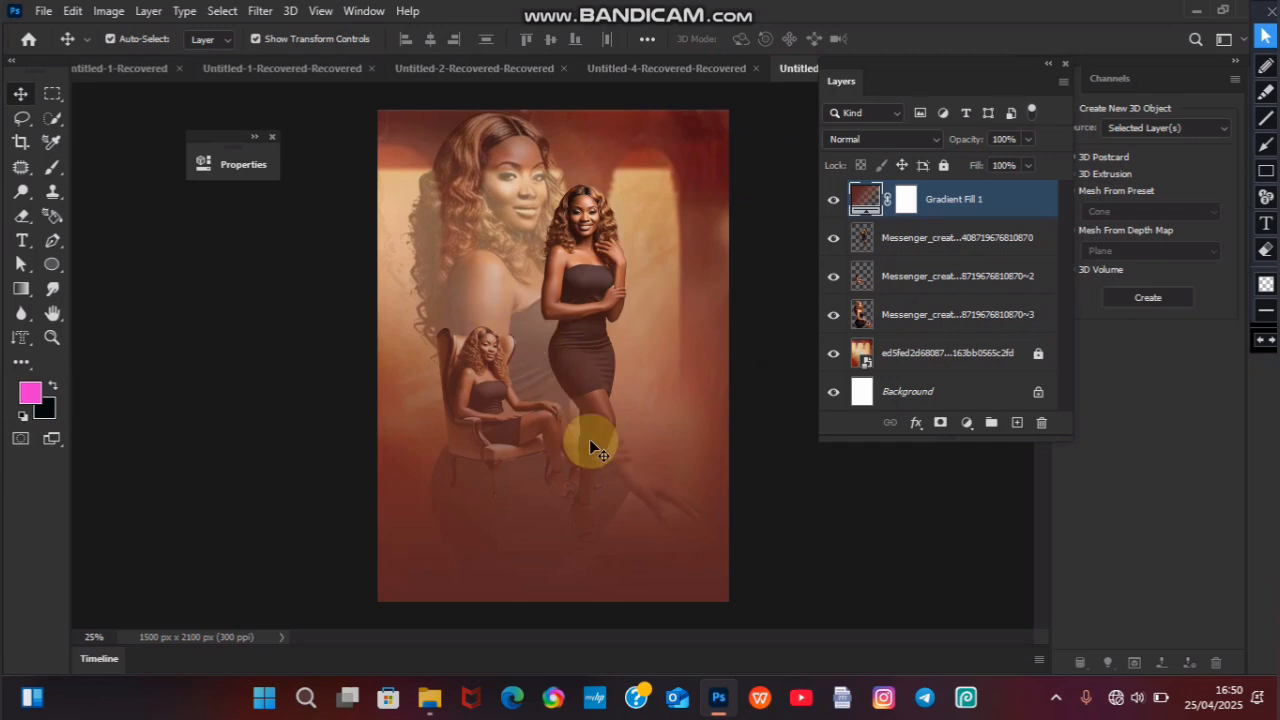
Step: Examine the gradient fill's blend over the three cutouts, both close up and across the whole design
{"action": "key", "text": "ctrl+plus"}
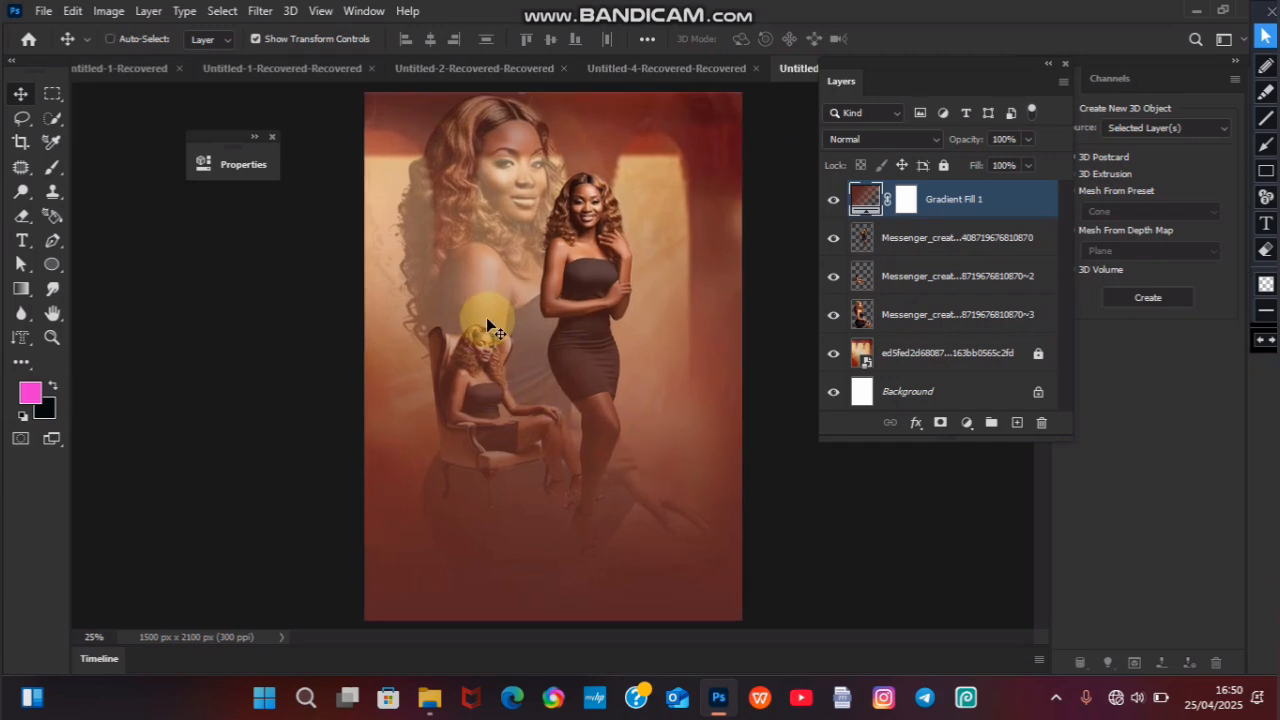
{"action": "key", "text": "ctrl+plus"}
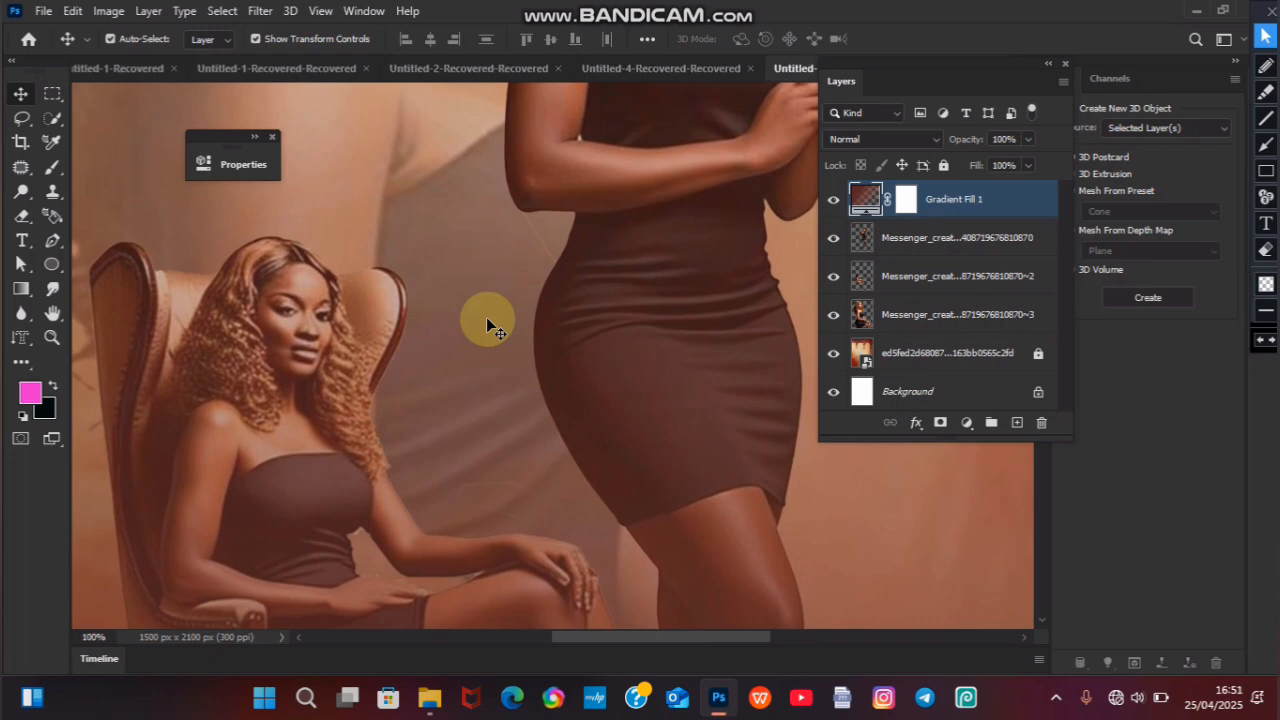
{"action": "key", "text": "ctrl+minus"}
{"action": "key", "text": "ctrl+minus"}
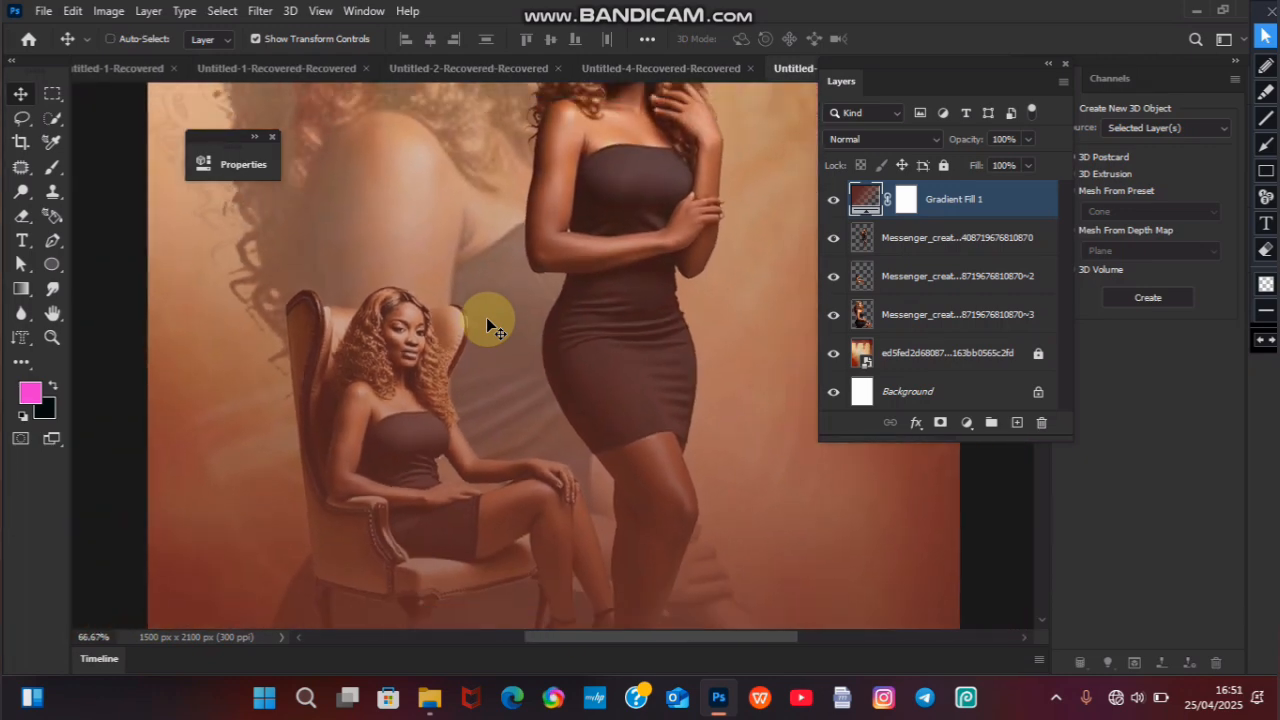
{"action": "key", "text": "ctrl+minus"}
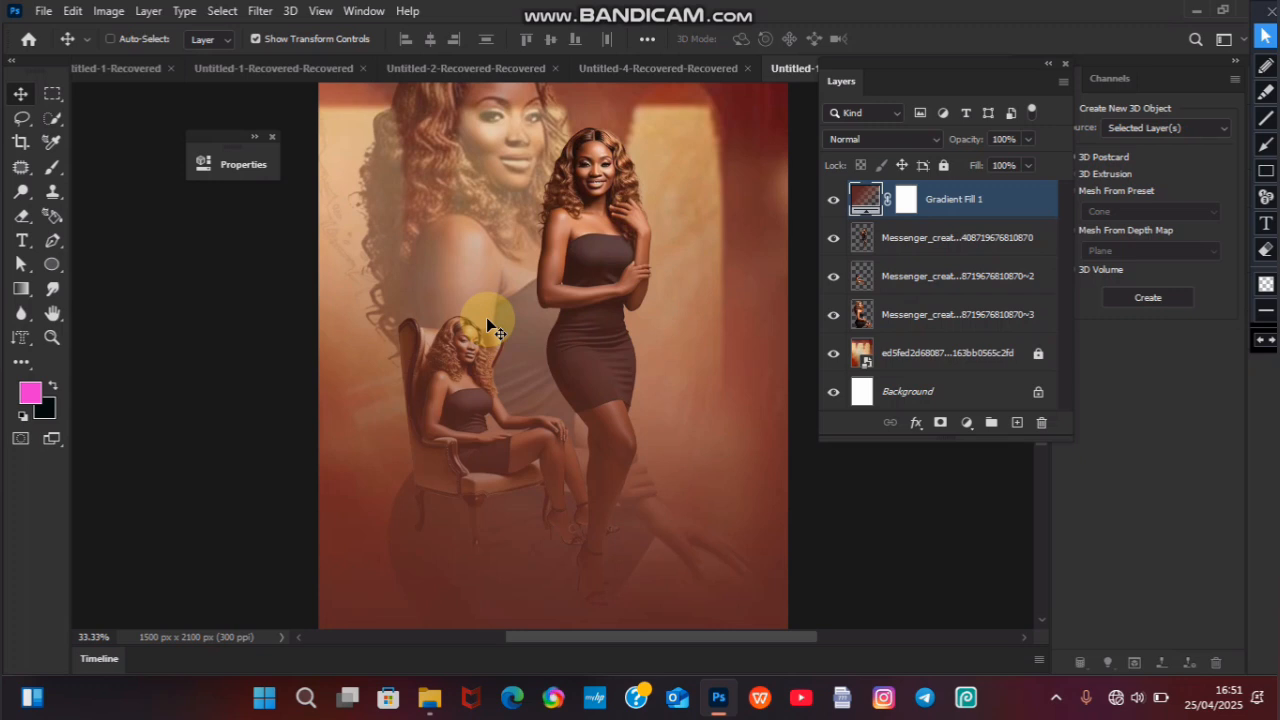
{"action": "key", "text": "ctrl+minus"}
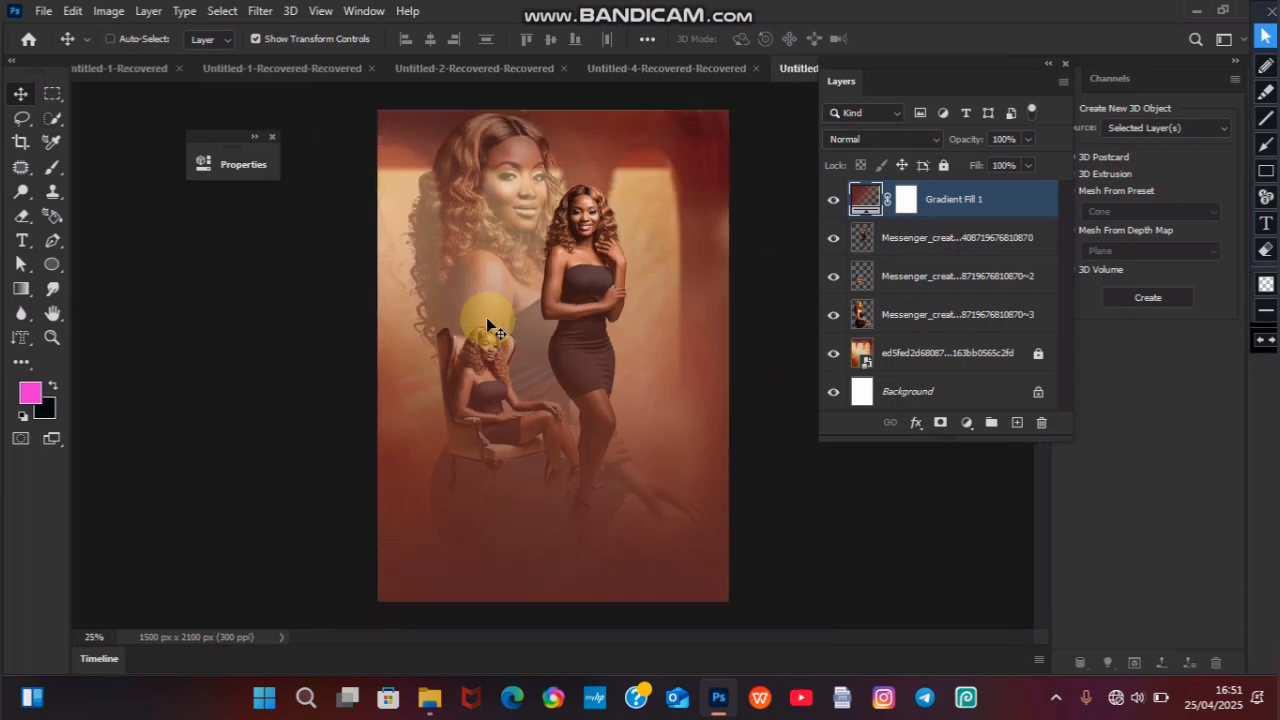
{"action": "key", "text": "ctrl+plus"}
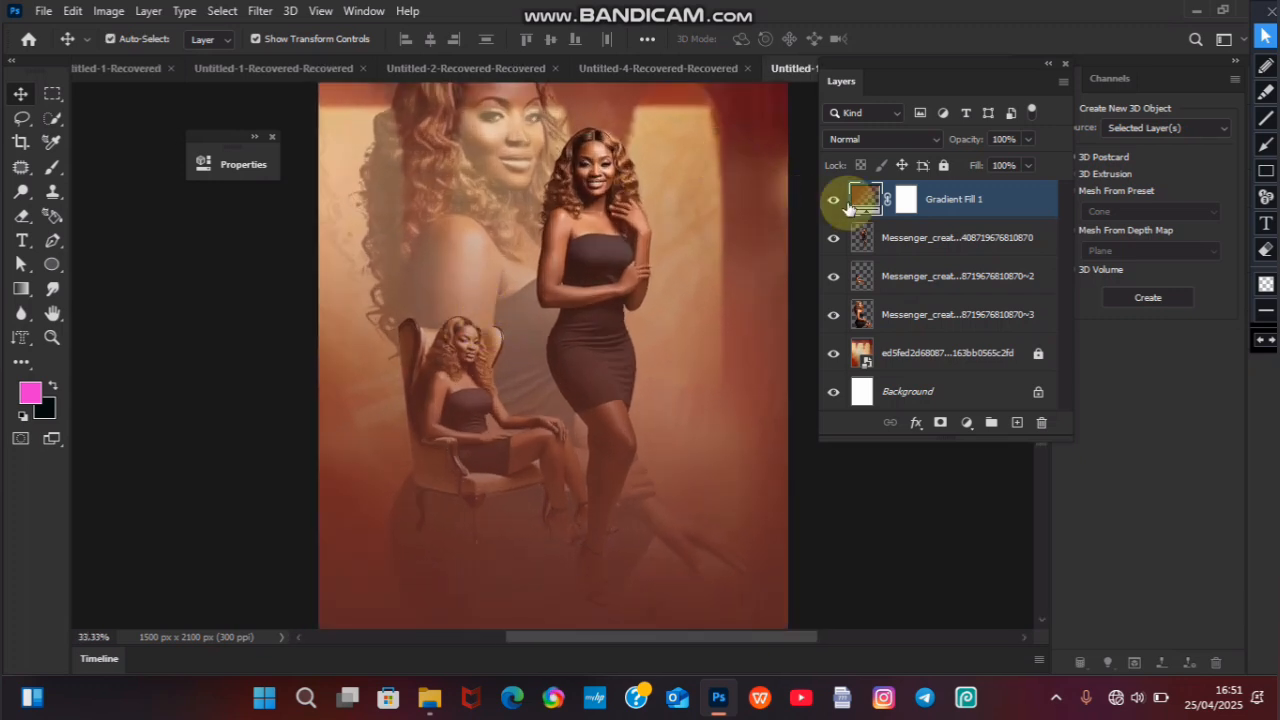
Step: Paint black on the gradient fill's layer mask with a 70 px soft brush to reveal the seated woman's face, hair and upper body
{"action": "left_click", "coordinate": [906, 201]}
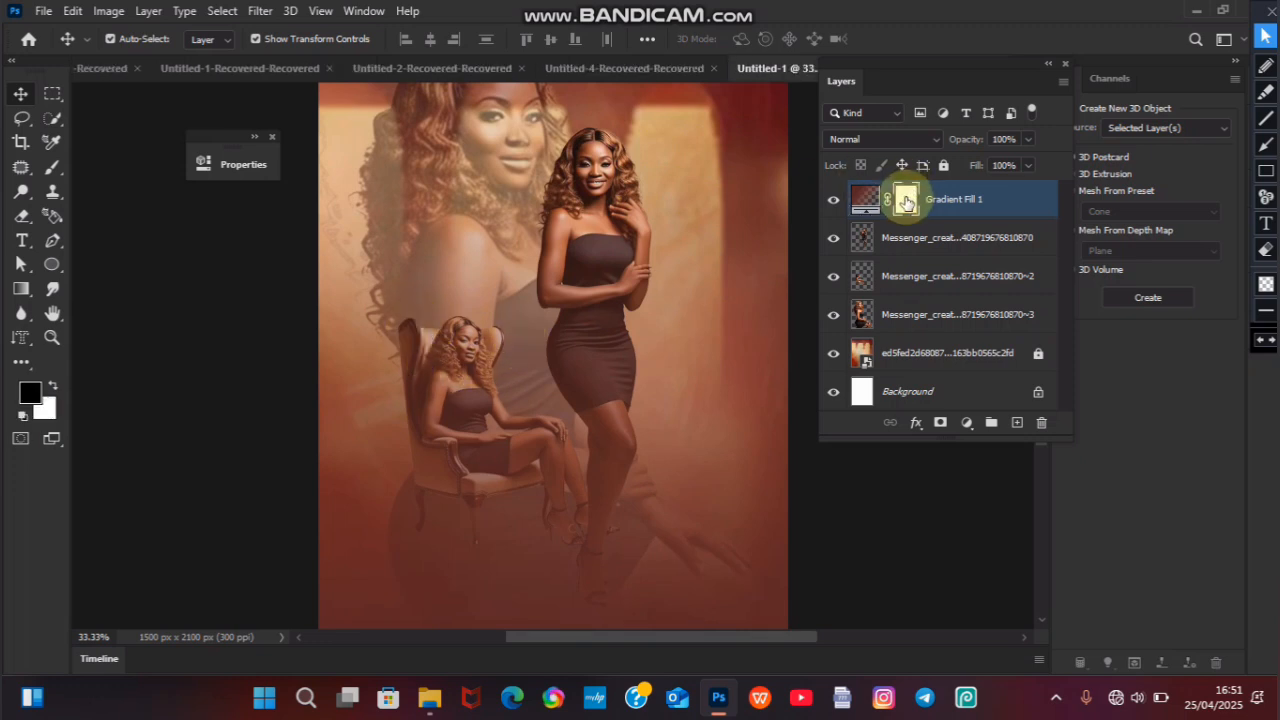
{"action": "double_click", "coordinate": [906, 199]}
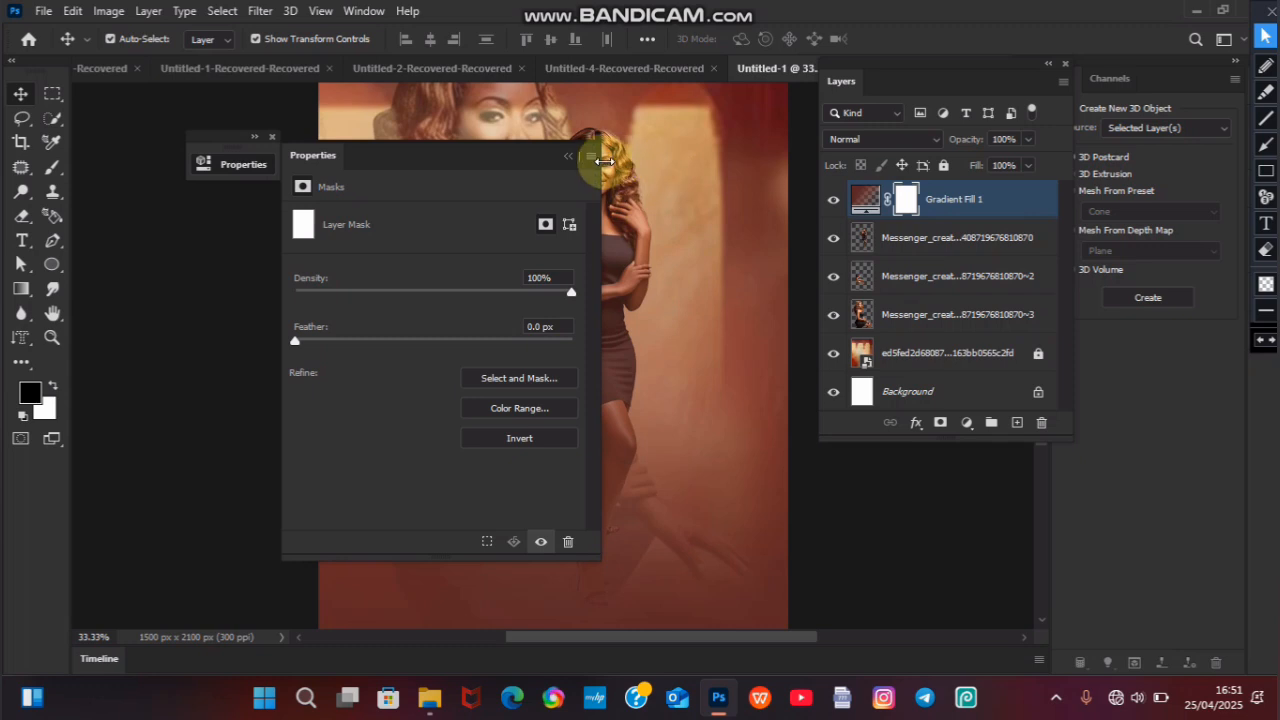
{"action": "left_click", "coordinate": [570, 158]}
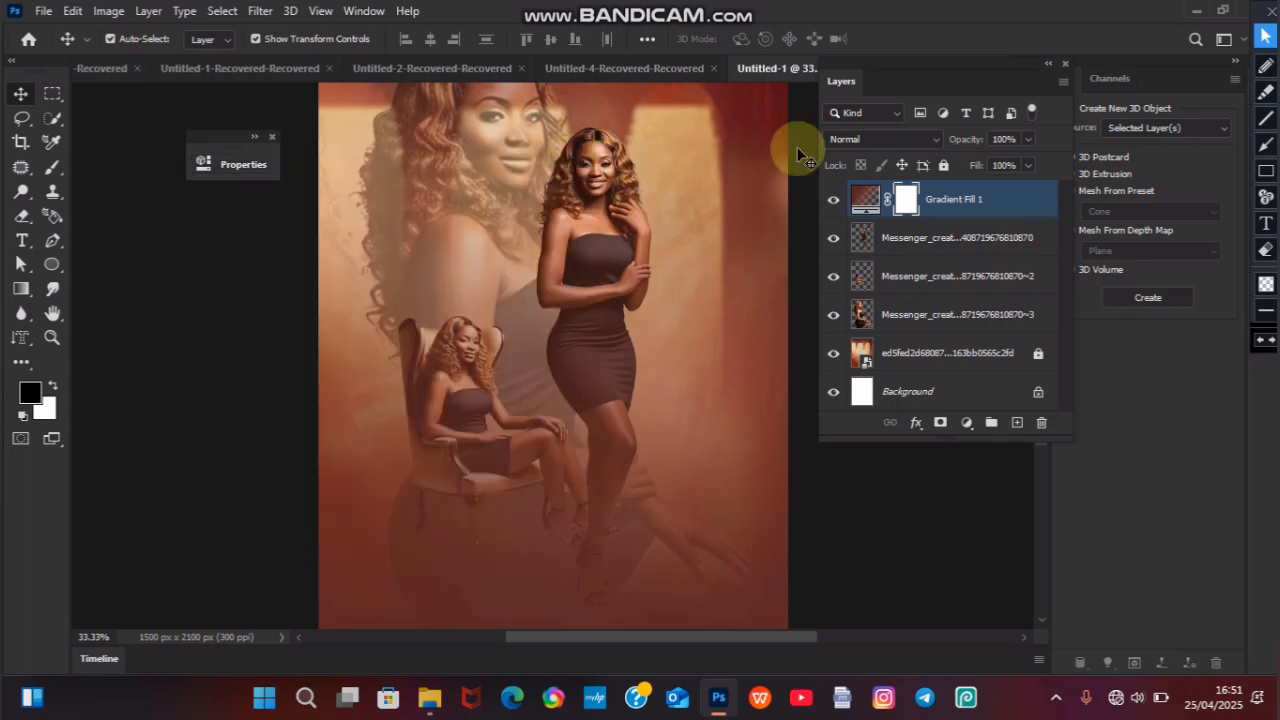
{"action": "left_click", "coordinate": [865, 203]}
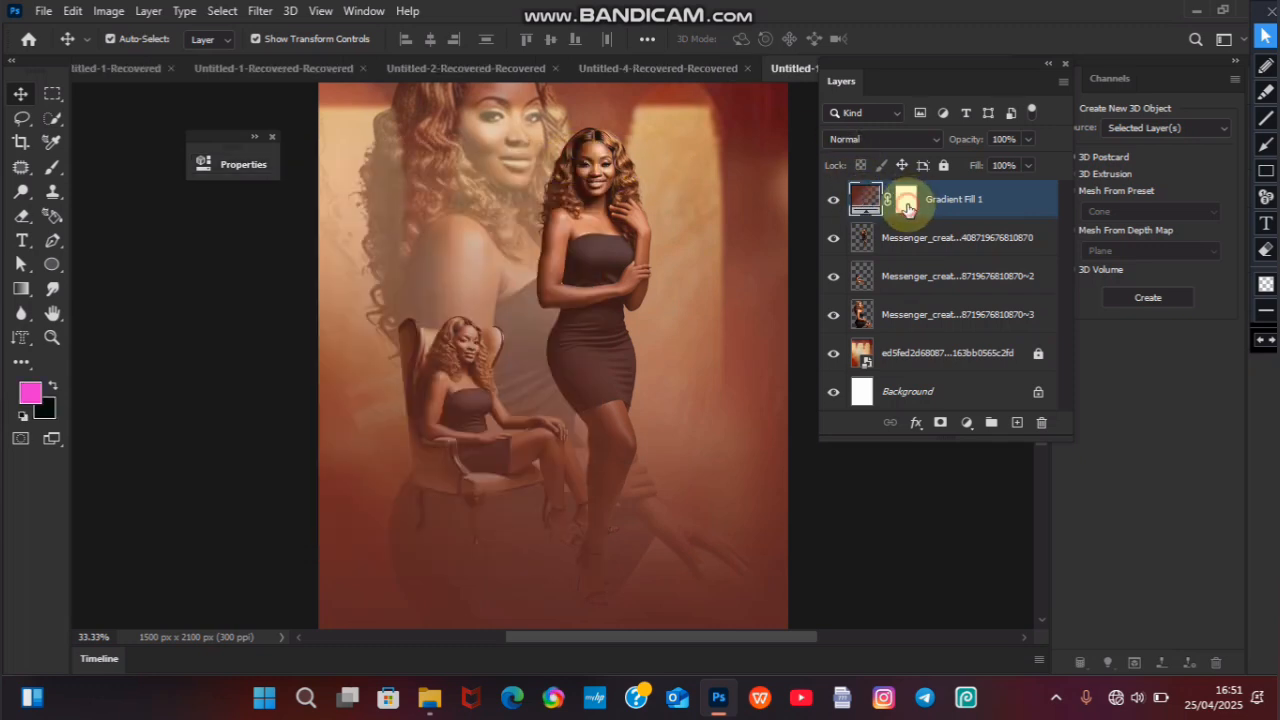
{"action": "left_click", "coordinate": [906, 204]}
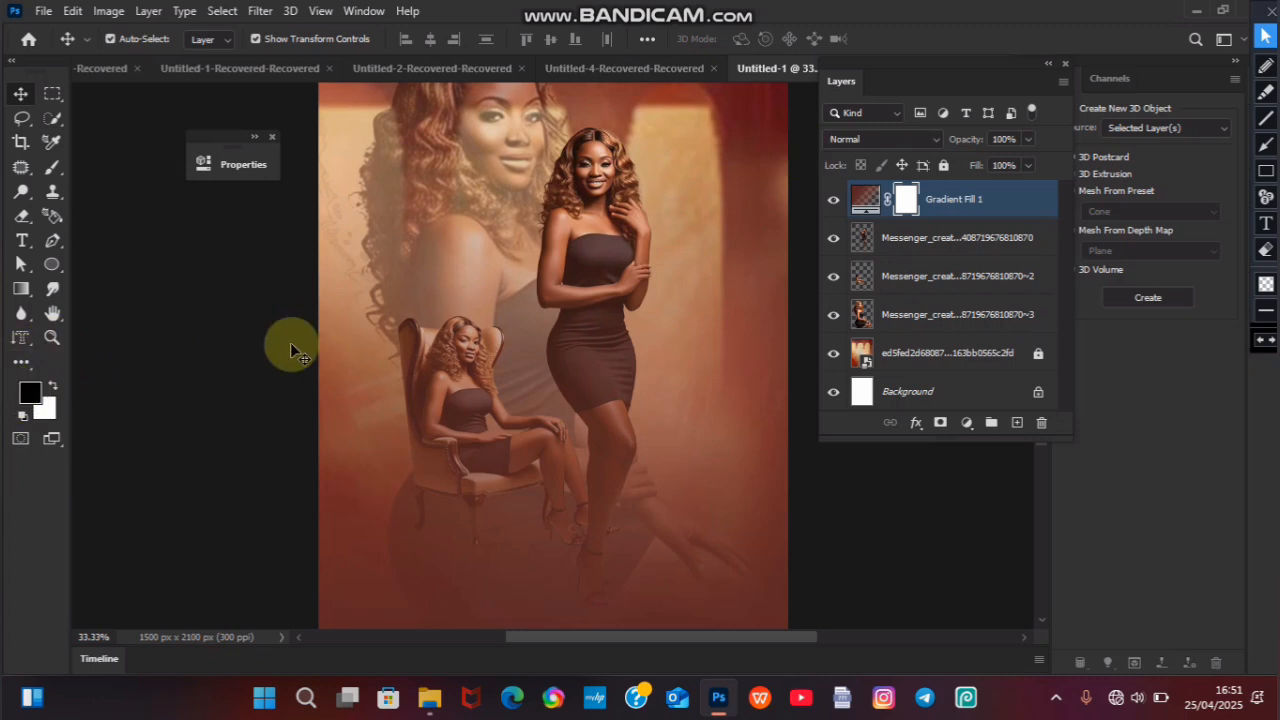
{"action": "left_click", "coordinate": [23, 413]}
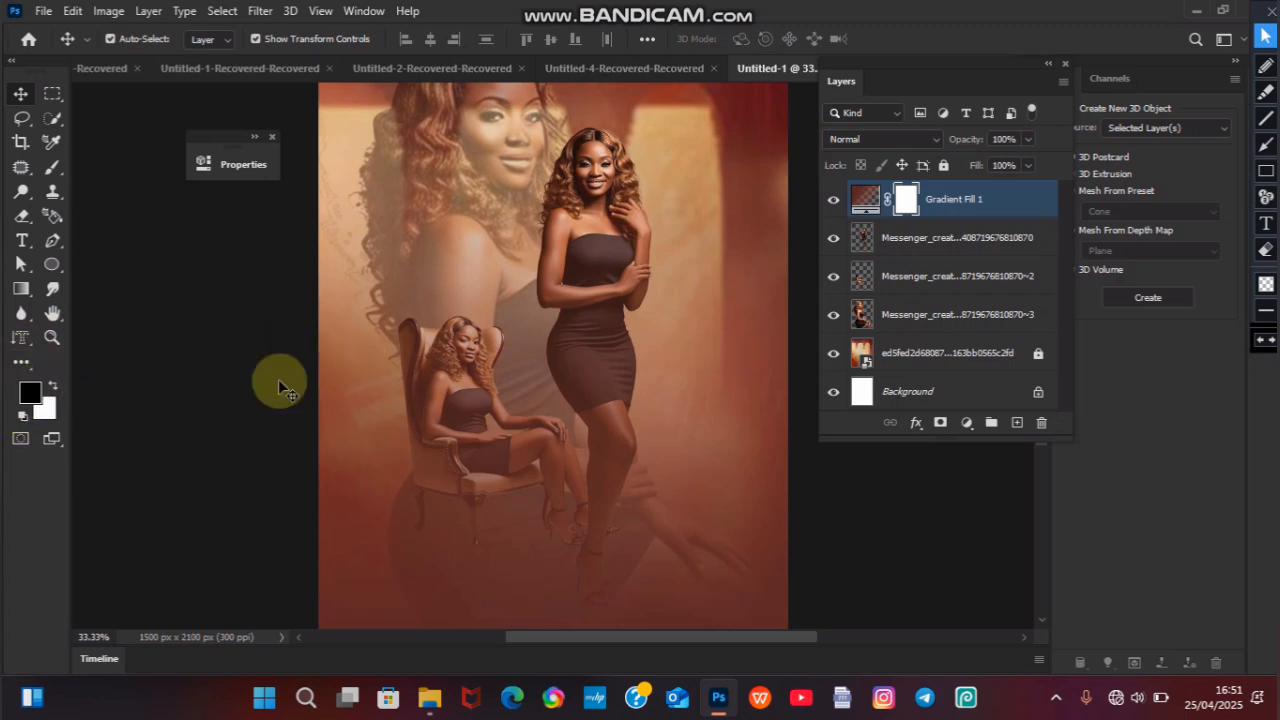
{"action": "left_click", "coordinate": [53, 170]}
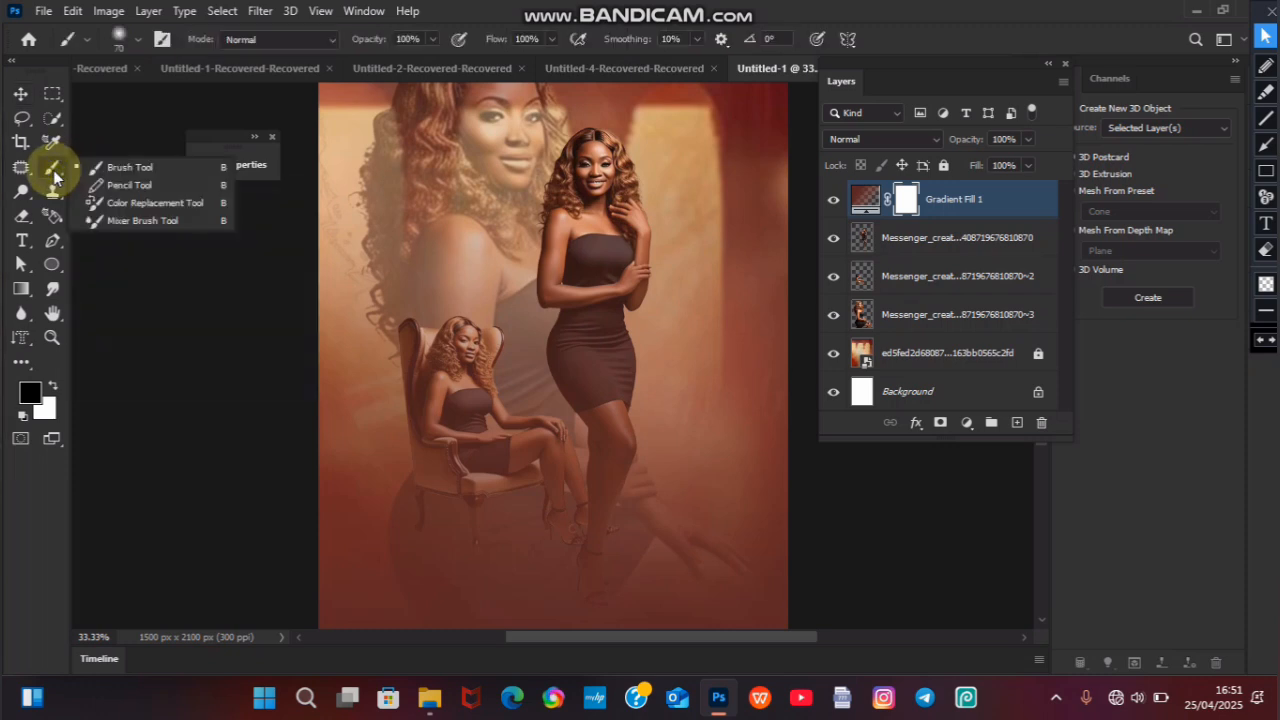
{"action": "left_click", "coordinate": [54, 170]}
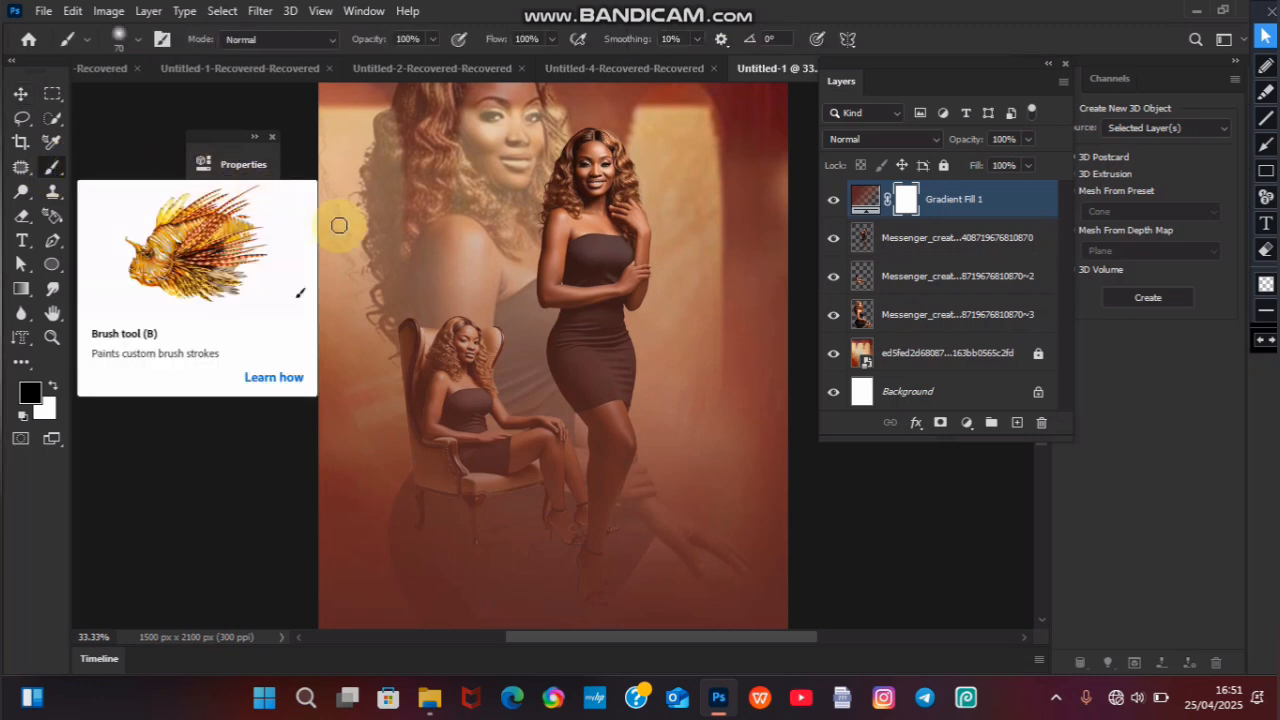
{"action": "mouse_move", "coordinate": [390, 260]}
{"action": "left_mouse_down"}
{"action": "mouse_move", "coordinate": [460, 374]}
{"action": "mouse_move", "coordinate": [466, 337]}
{"action": "mouse_move", "coordinate": [465, 385]}
{"action": "mouse_move", "coordinate": [439, 371]}
{"action": "mouse_move", "coordinate": [436, 385]}
{"action": "mouse_move", "coordinate": [446, 388]}
{"action": "mouse_move", "coordinate": [435, 349]}
{"action": "mouse_move", "coordinate": [453, 348]}
{"action": "mouse_move", "coordinate": [471, 356]}
{"action": "mouse_move", "coordinate": [471, 391]}
{"action": "mouse_move", "coordinate": [470, 369]}
{"action": "mouse_move", "coordinate": [409, 373]}
{"action": "mouse_move", "coordinate": [443, 395]}
{"action": "left_mouse_up"}
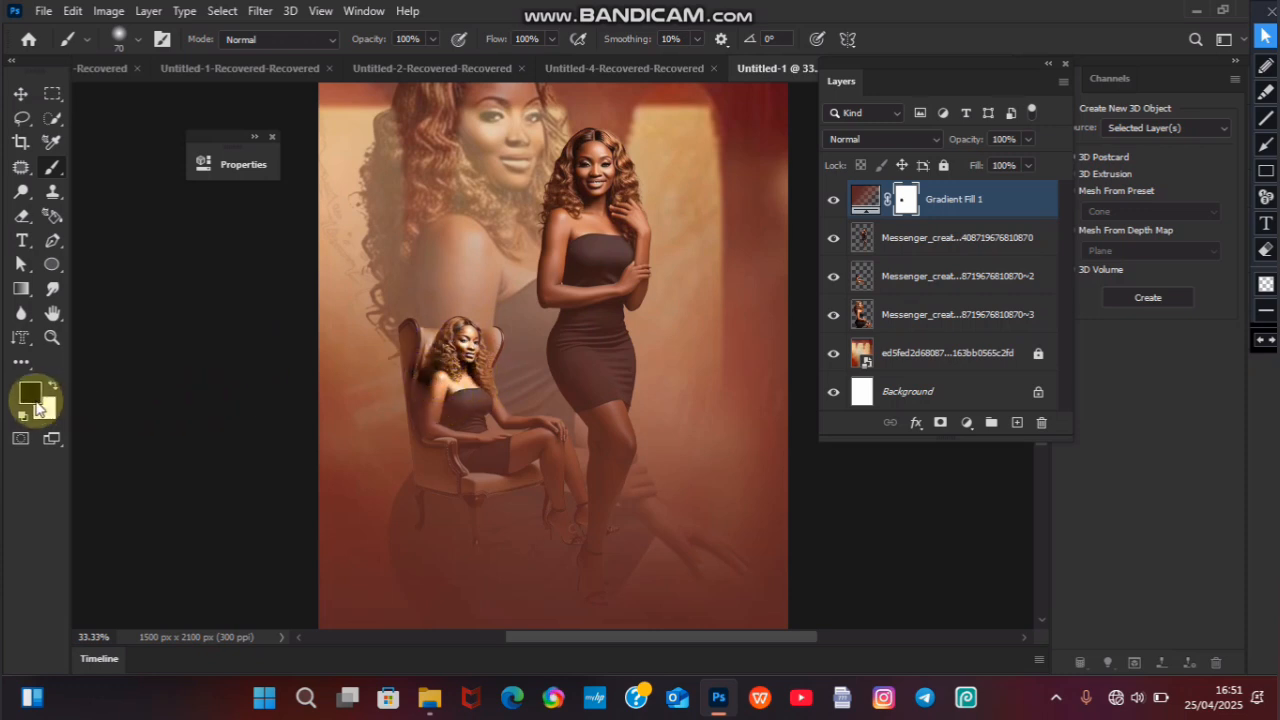
{"action": "mouse_move", "coordinate": [465, 405]}
{"action": "left_mouse_down"}
{"action": "mouse_move", "coordinate": [474, 339]}
{"action": "mouse_move", "coordinate": [480, 389]}
{"action": "mouse_move", "coordinate": [487, 340]}
{"action": "mouse_move", "coordinate": [477, 356]}
{"action": "mouse_move", "coordinate": [336, 327]}
{"action": "mouse_move", "coordinate": [350, 420]}
{"action": "mouse_move", "coordinate": [377, 474]}
{"action": "mouse_move", "coordinate": [375, 399]}
{"action": "mouse_move", "coordinate": [389, 481]}
{"action": "mouse_move", "coordinate": [390, 415]}
{"action": "mouse_move", "coordinate": [406, 383]}
{"action": "mouse_move", "coordinate": [418, 451]}
{"action": "mouse_move", "coordinate": [403, 501]}
{"action": "mouse_move", "coordinate": [365, 492]}
{"action": "mouse_move", "coordinate": [334, 408]}
{"action": "mouse_move", "coordinate": [314, 403]}
{"action": "mouse_move", "coordinate": [291, 439]}
{"action": "mouse_move", "coordinate": [291, 483]}
{"action": "mouse_move", "coordinate": [309, 507]}
{"action": "mouse_move", "coordinate": [341, 498]}
{"action": "mouse_move", "coordinate": [332, 408]}
{"action": "mouse_move", "coordinate": [362, 413]}
{"action": "mouse_move", "coordinate": [361, 377]}
{"action": "mouse_move", "coordinate": [417, 328]}
{"action": "mouse_move", "coordinate": [334, 336]}
{"action": "left_mouse_up"}
Step: Paint black on the gradient mask over the standing woman's upper body and dress and the seated woman's torso
{"action": "key", "text": "ctrl+plus"}
{"action": "mouse_move", "coordinate": [648, 143]}
{"action": "left_mouse_down"}
{"action": "mouse_move", "coordinate": [608, 157]}
{"action": "mouse_move", "coordinate": [601, 135]}
{"action": "mouse_move", "coordinate": [666, 122]}
{"action": "mouse_move", "coordinate": [695, 127]}
{"action": "mouse_move", "coordinate": [700, 145]}
{"action": "mouse_move", "coordinate": [655, 212]}
{"action": "mouse_move", "coordinate": [673, 157]}
{"action": "mouse_move", "coordinate": [629, 263]}
{"action": "mouse_move", "coordinate": [617, 161]}
{"action": "mouse_move", "coordinate": [625, 218]}
{"action": "mouse_move", "coordinate": [609, 224]}
{"action": "mouse_move", "coordinate": [574, 177]}
{"action": "mouse_move", "coordinate": [553, 226]}
{"action": "mouse_move", "coordinate": [553, 135]}
{"action": "mouse_move", "coordinate": [571, 70]}
{"action": "mouse_move", "coordinate": [550, 178]}
{"action": "mouse_move", "coordinate": [562, 233]}
{"action": "mouse_move", "coordinate": [716, 188]}
{"action": "mouse_move", "coordinate": [723, 122]}
{"action": "mouse_move", "coordinate": [728, 205]}
{"action": "mouse_move", "coordinate": [705, 235]}
{"action": "mouse_move", "coordinate": [641, 258]}
{"action": "mouse_move", "coordinate": [625, 323]}
{"action": "mouse_move", "coordinate": [634, 397]}
{"action": "left_mouse_up"}
{"action": "mouse_move", "coordinate": [585, 271]}
{"action": "left_mouse_down"}
{"action": "mouse_move", "coordinate": [576, 326]}
{"action": "mouse_move", "coordinate": [612, 434]}
{"action": "mouse_move", "coordinate": [578, 406]}
{"action": "mouse_move", "coordinate": [556, 345]}
{"action": "mouse_move", "coordinate": [571, 309]}
{"action": "mouse_move", "coordinate": [588, 433]}
{"action": "mouse_move", "coordinate": [612, 451]}
{"action": "mouse_move", "coordinate": [628, 442]}
{"action": "mouse_move", "coordinate": [662, 273]}
{"action": "mouse_move", "coordinate": [674, 368]}
{"action": "mouse_move", "coordinate": [670, 383]}
{"action": "mouse_move", "coordinate": [653, 289]}
{"action": "mouse_move", "coordinate": [670, 411]}
{"action": "mouse_move", "coordinate": [655, 435]}
{"action": "mouse_move", "coordinate": [694, 430]}
{"action": "mouse_move", "coordinate": [695, 352]}
{"action": "mouse_move", "coordinate": [671, 270]}
{"action": "mouse_move", "coordinate": [704, 394]}
{"action": "mouse_move", "coordinate": [690, 445]}
{"action": "mouse_move", "coordinate": [602, 297]}
{"action": "mouse_move", "coordinate": [608, 281]}
{"action": "mouse_move", "coordinate": [415, 496]}
{"action": "mouse_move", "coordinate": [376, 512]}
{"action": "mouse_move", "coordinate": [366, 499]}
{"action": "mouse_move", "coordinate": [431, 519]}
{"action": "mouse_move", "coordinate": [337, 509]}
{"action": "mouse_move", "coordinate": [417, 523]}
{"action": "mouse_move", "coordinate": [471, 491]}
{"action": "mouse_move", "coordinate": [349, 457]}
{"action": "mouse_move", "coordinate": [330, 398]}
{"action": "mouse_move", "coordinate": [338, 412]}
{"action": "mouse_move", "coordinate": [370, 390]}
{"action": "left_mouse_up"}
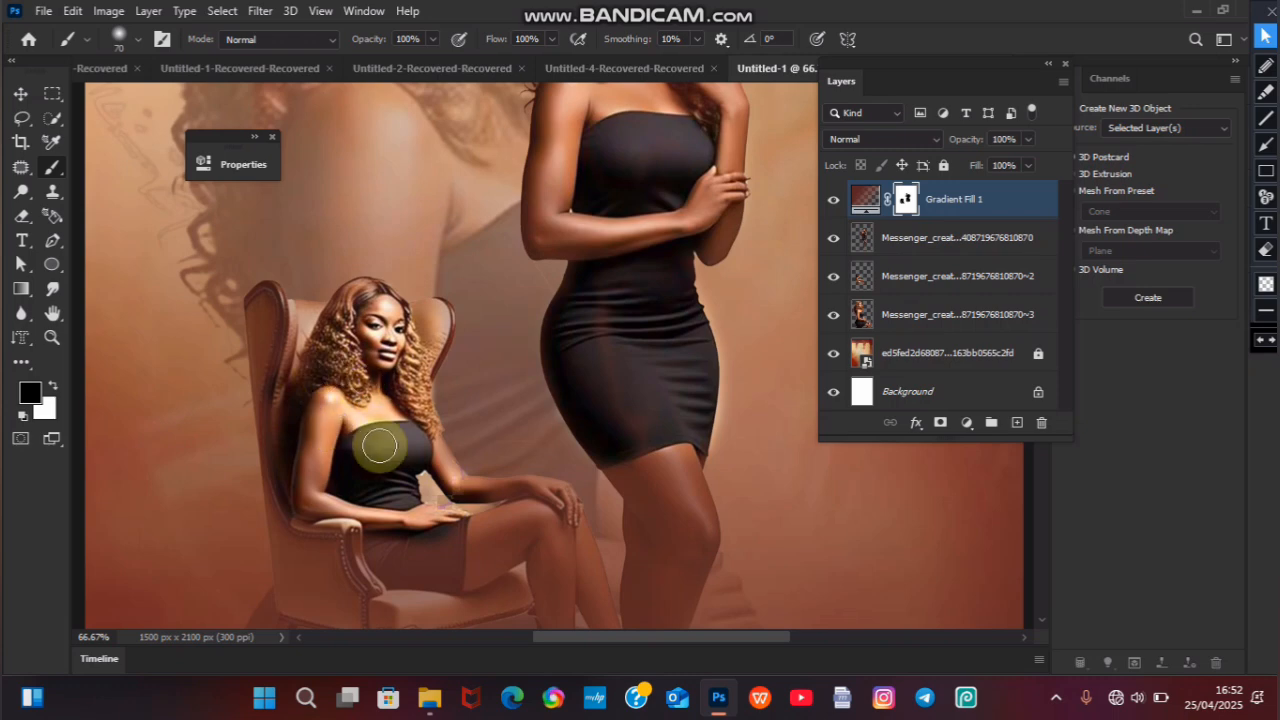
Step: Examine how the masked gradient reveals the seated and standing women, close up and across the whole design
{"action": "key", "text": "ctrl+plus"}
{"action": "key", "text": "ctrl+minus"}
{"action": "key", "text": "ctrl+minus"}
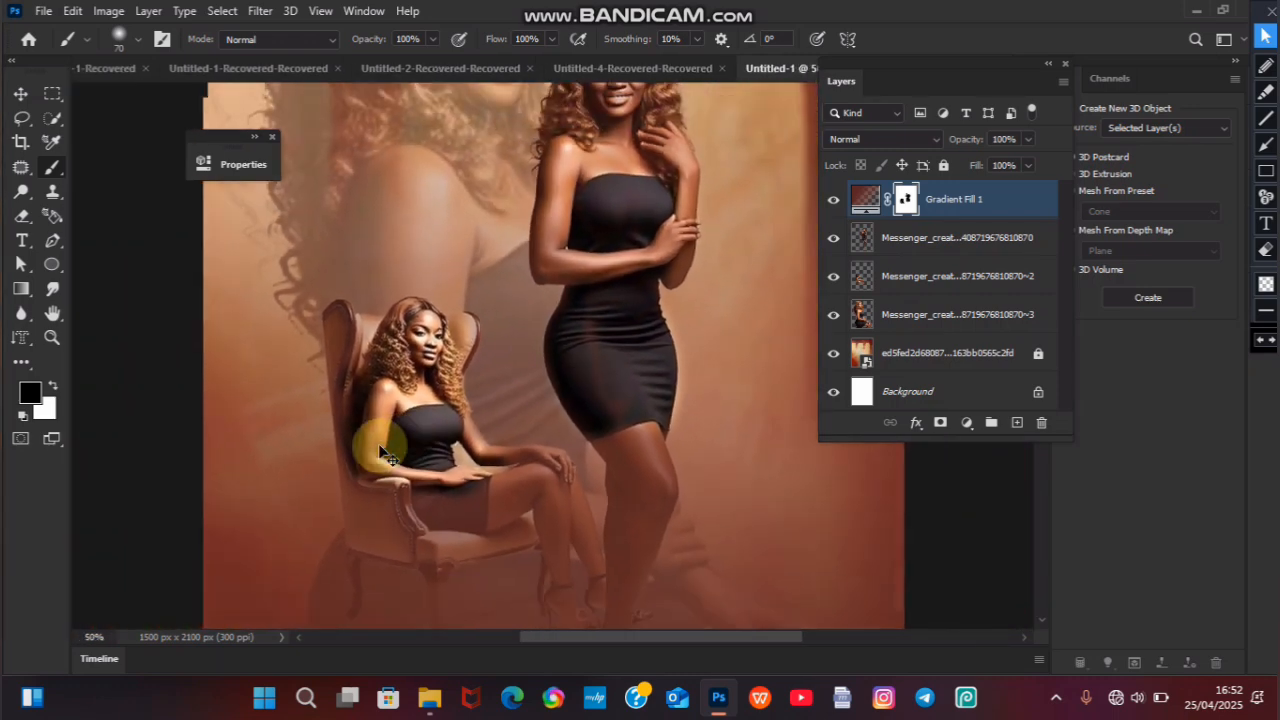
{"action": "key", "text": "ctrl+minus"}
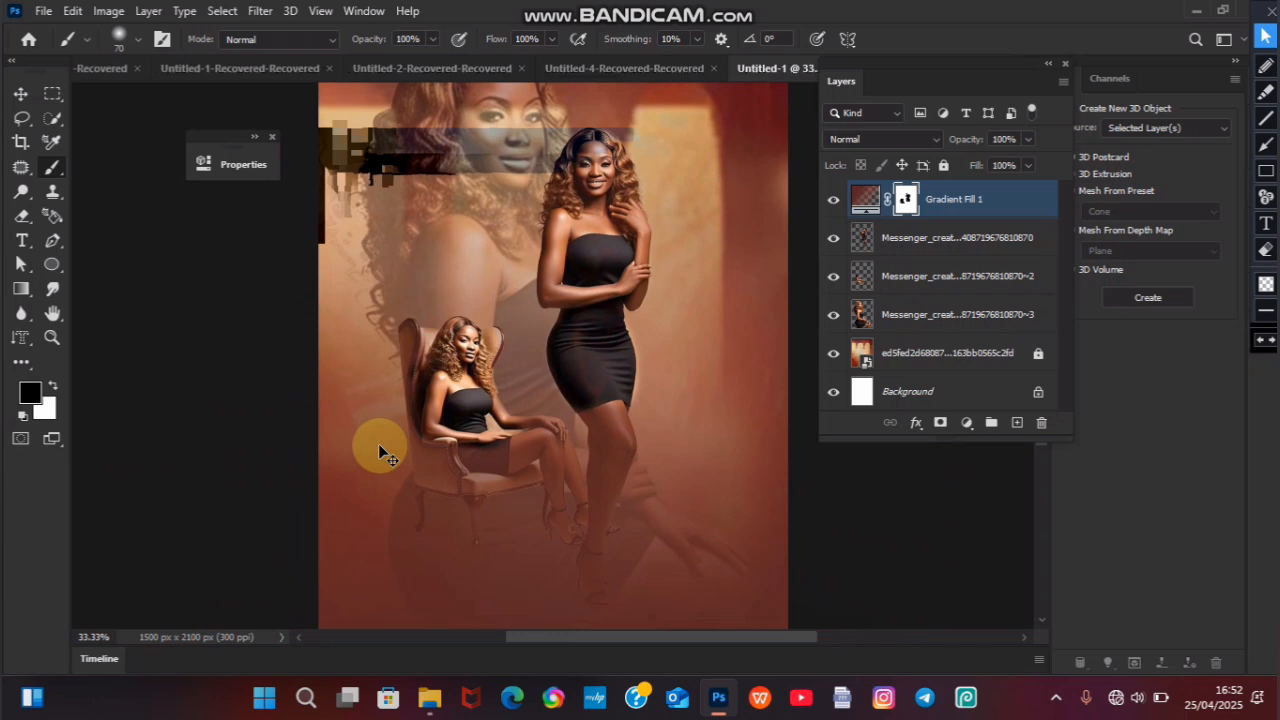
{"action": "key", "text": "ctrl+minus"}
{"action": "key", "text": "ctrl+minus"}
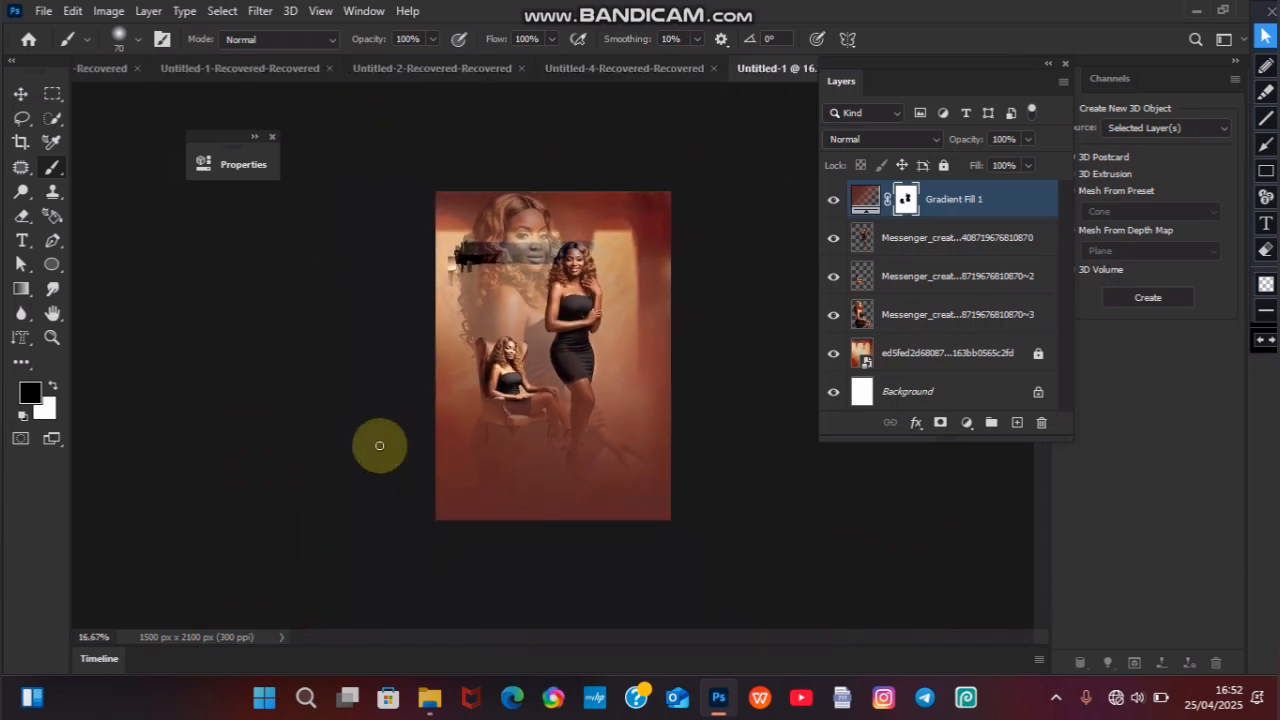
{"action": "key", "text": "ctrl+plus"}
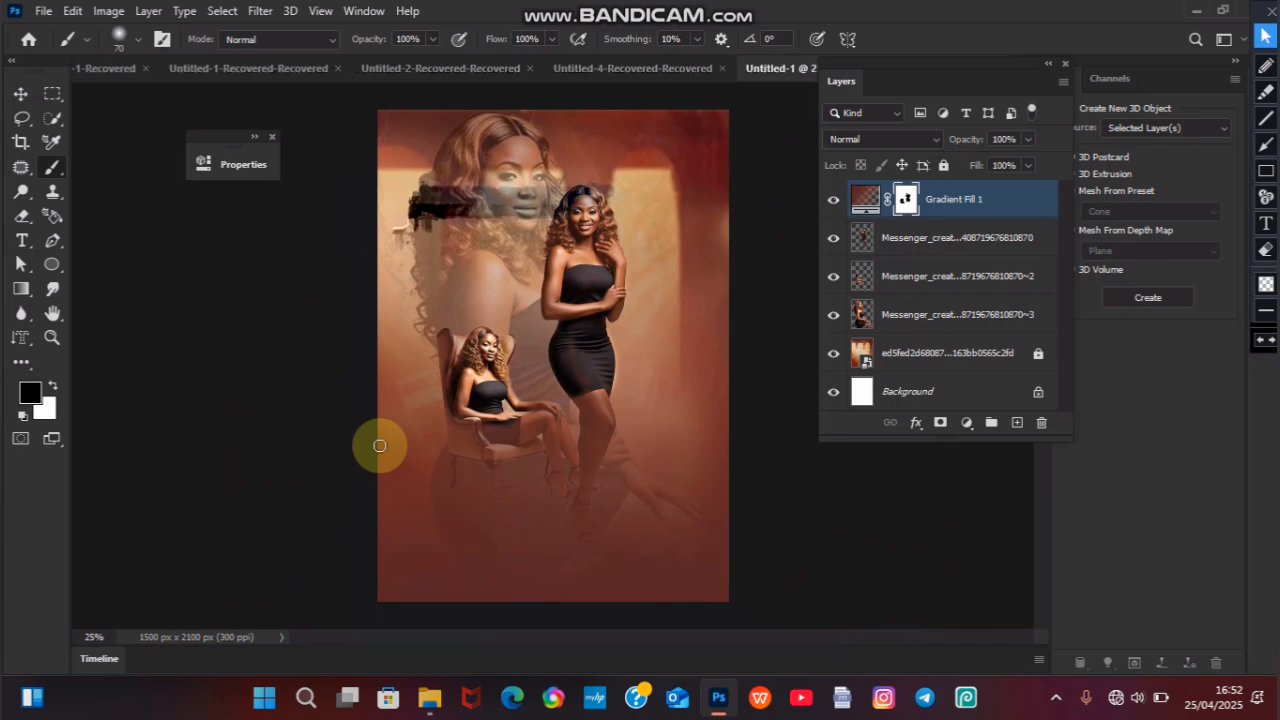
{"action": "key", "text": "ctrl+plus"}
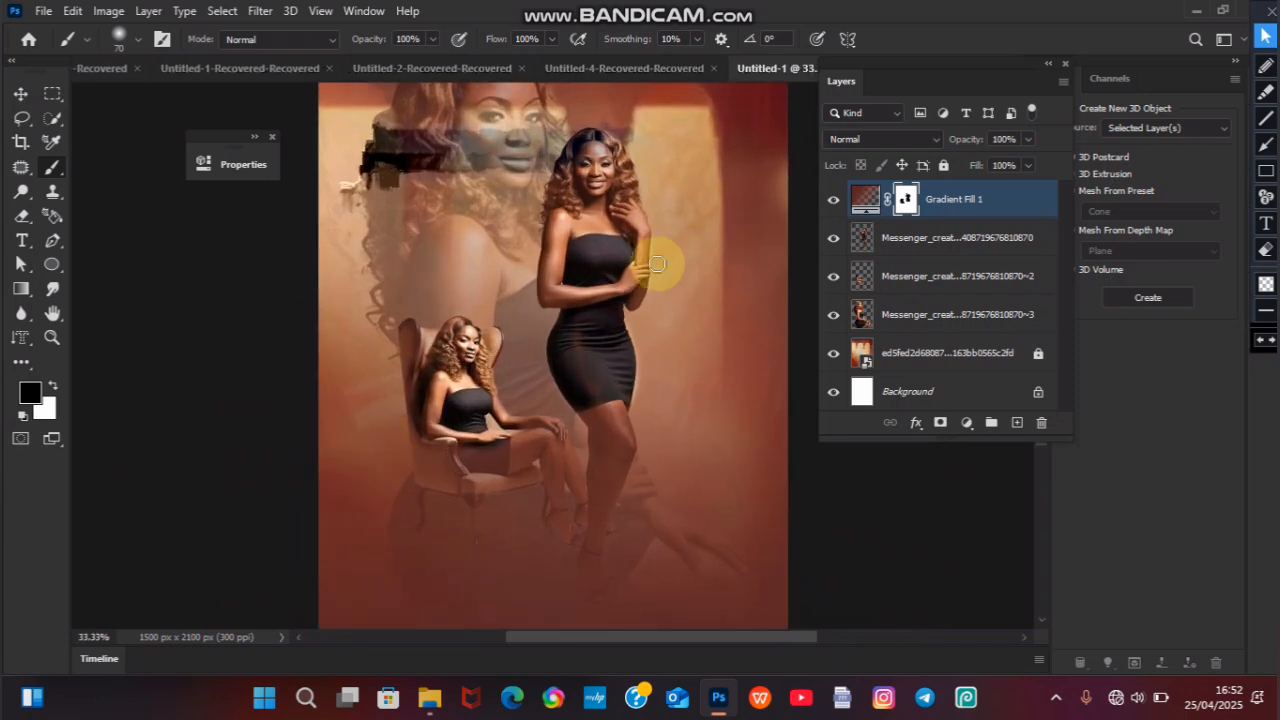
Step: Add the horizontal text HAPPY above the gradient fill layer, at 36 pt, starting just above the armchair
{"action": "left_click", "coordinate": [940, 240]}
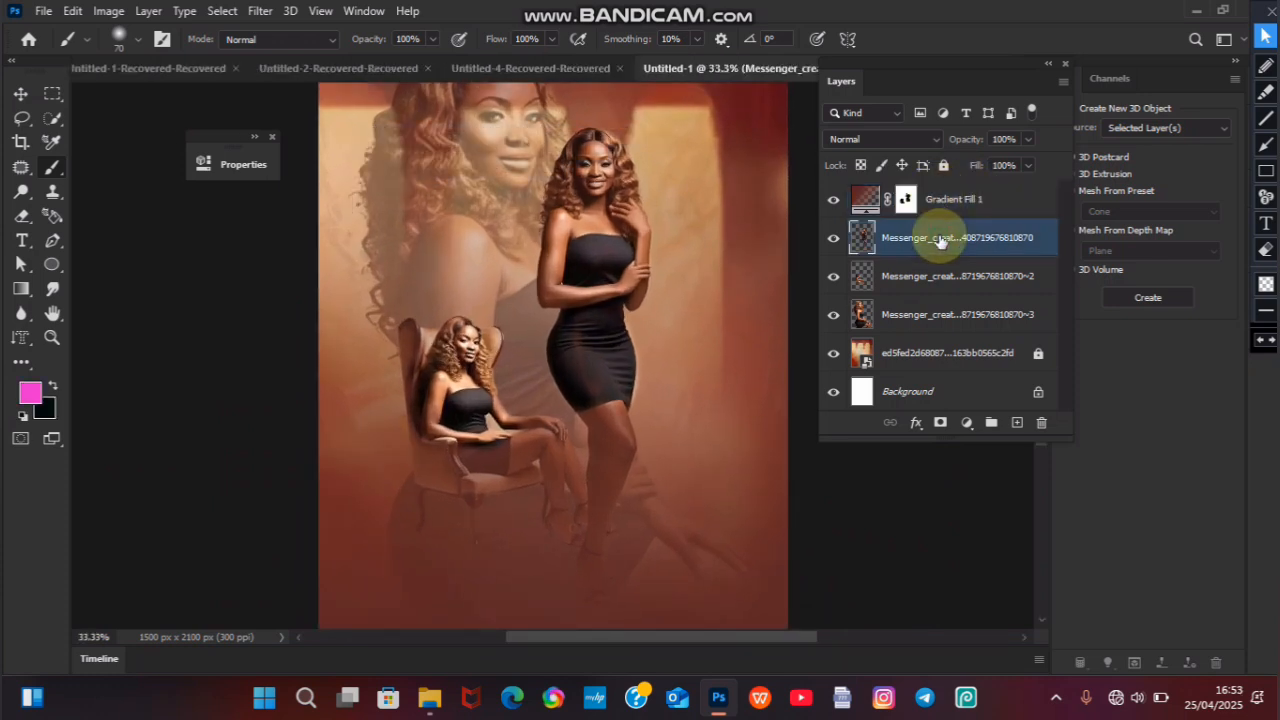
{"action": "left_click", "coordinate": [940, 199]}
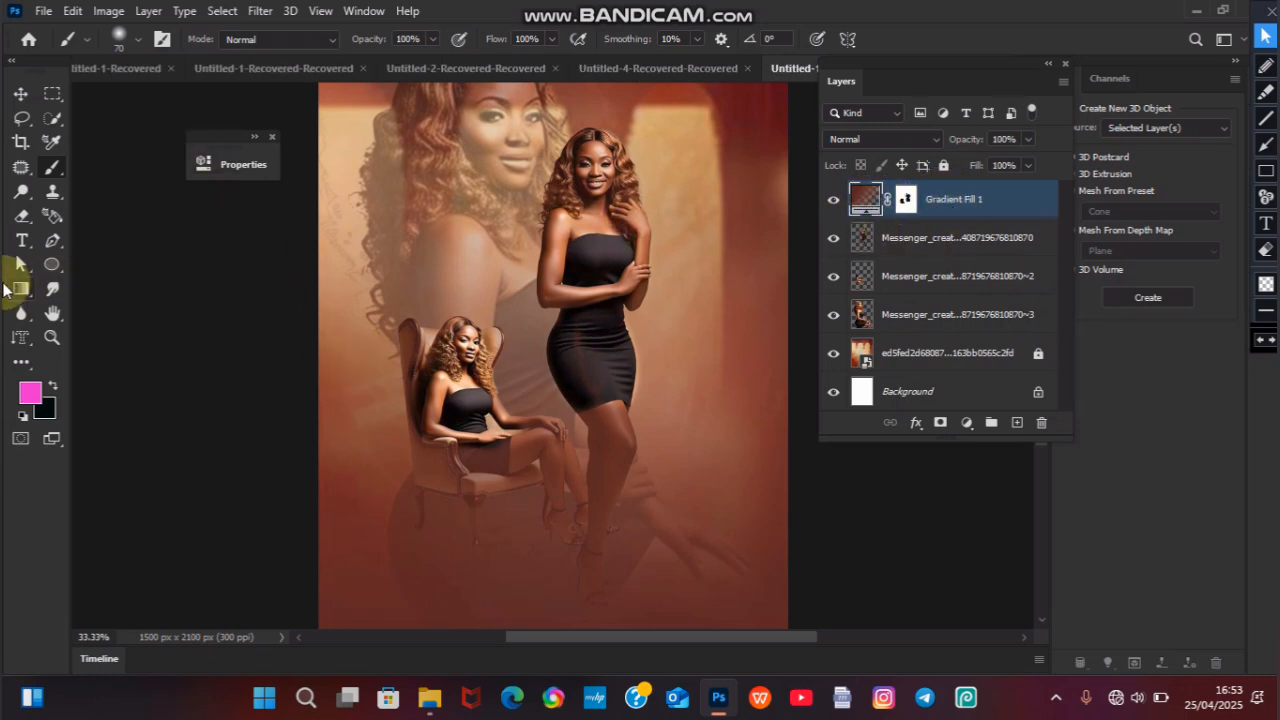
{"action": "left_click", "coordinate": [23, 241]}
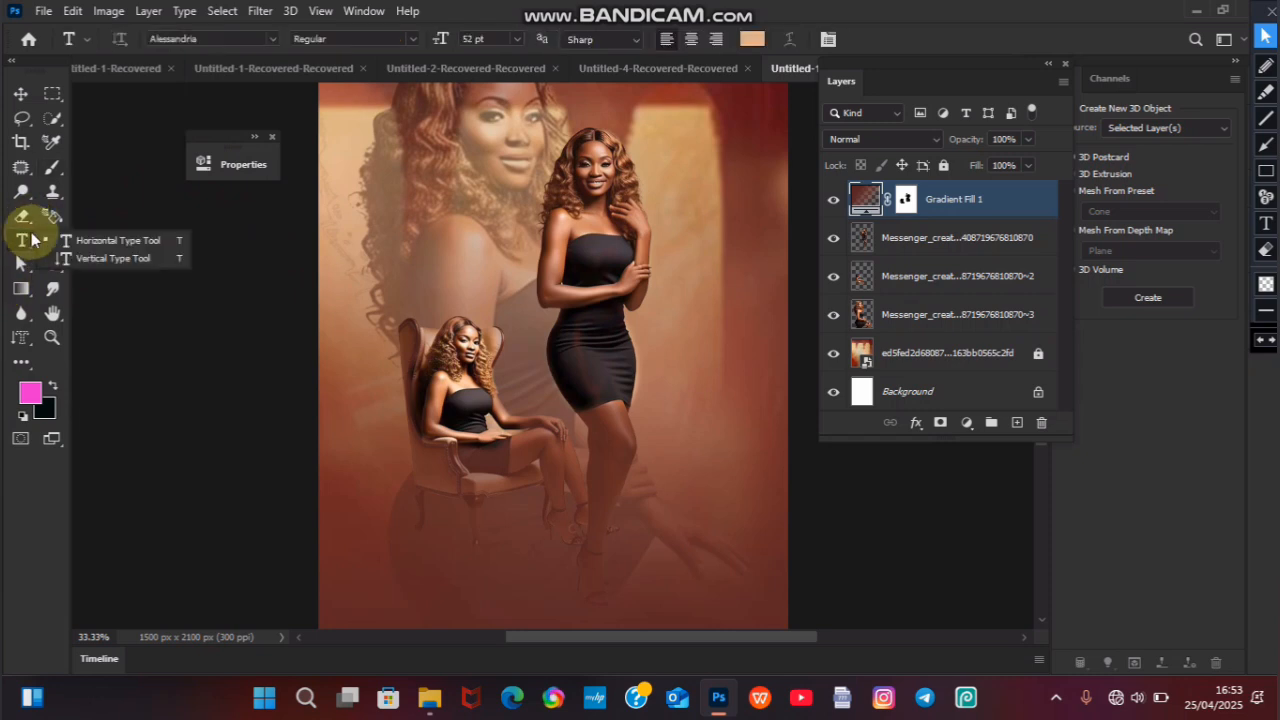
{"action": "left_click", "coordinate": [22, 246]}
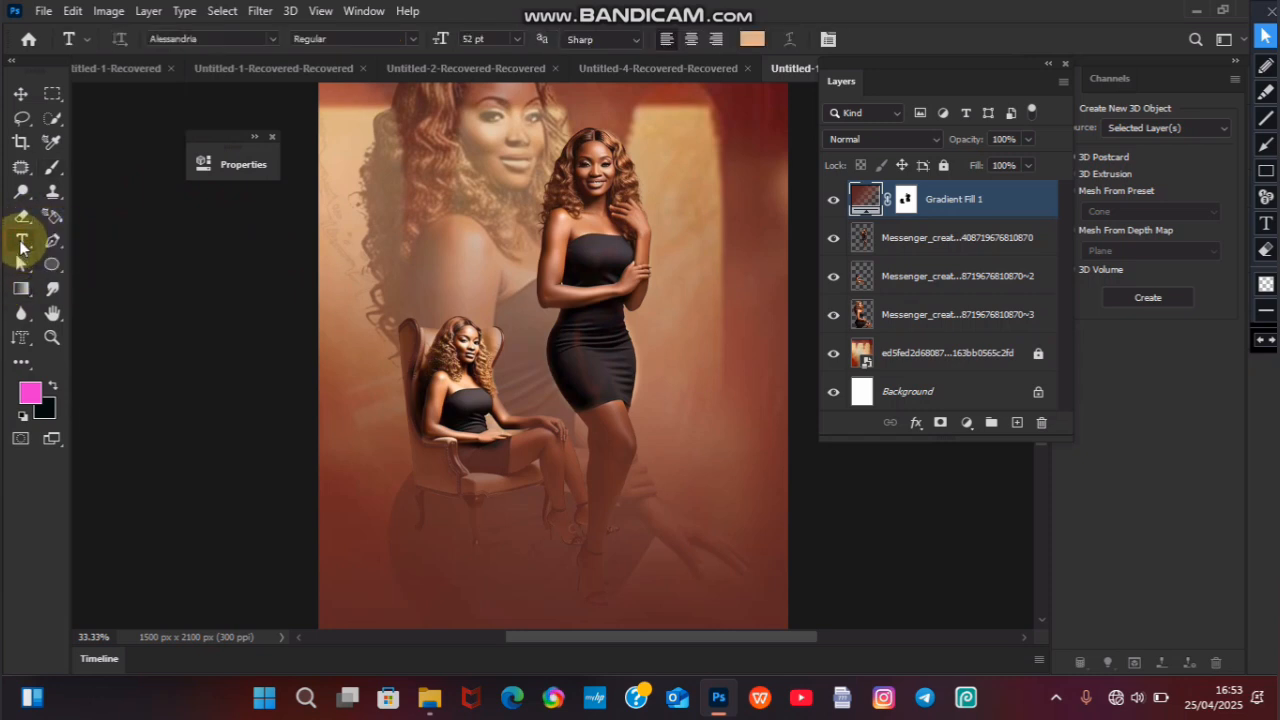
{"action": "left_click", "coordinate": [397, 306]}
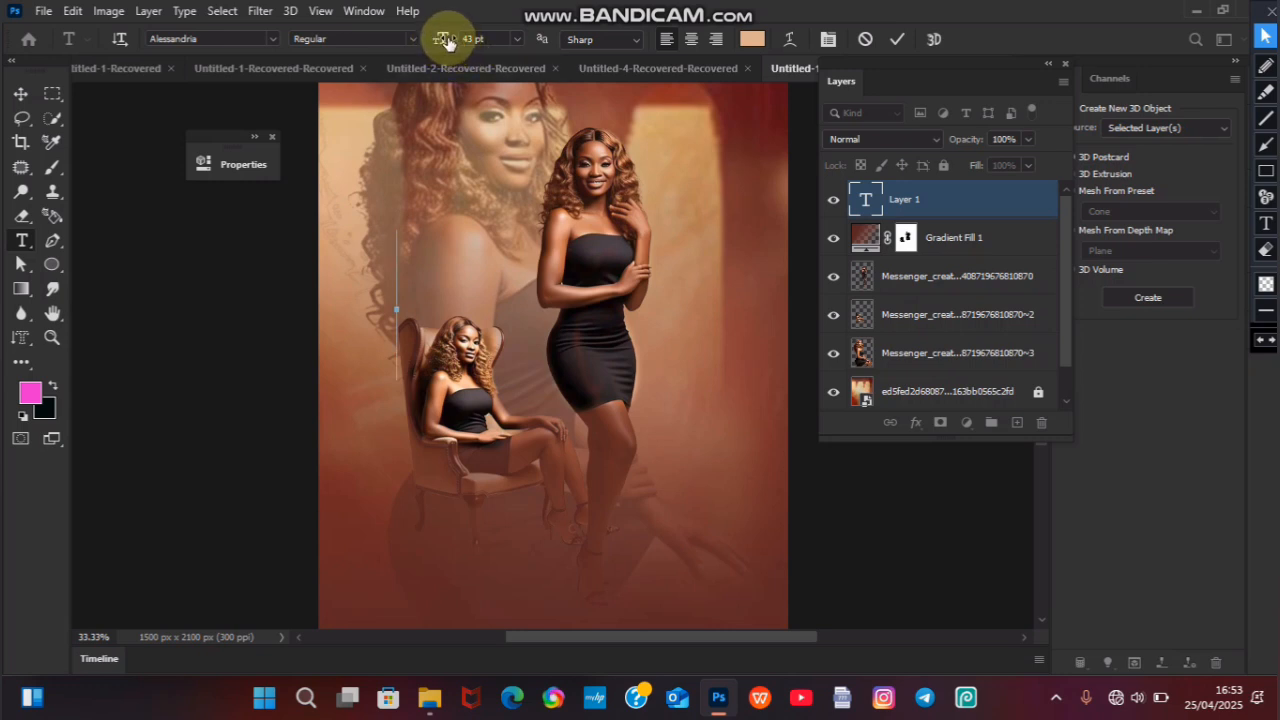
{"action": "left_click_drag", "start_coordinate": [448, 40], "coordinate": [443, 41]}
{"action": "type", "text": "HA"}
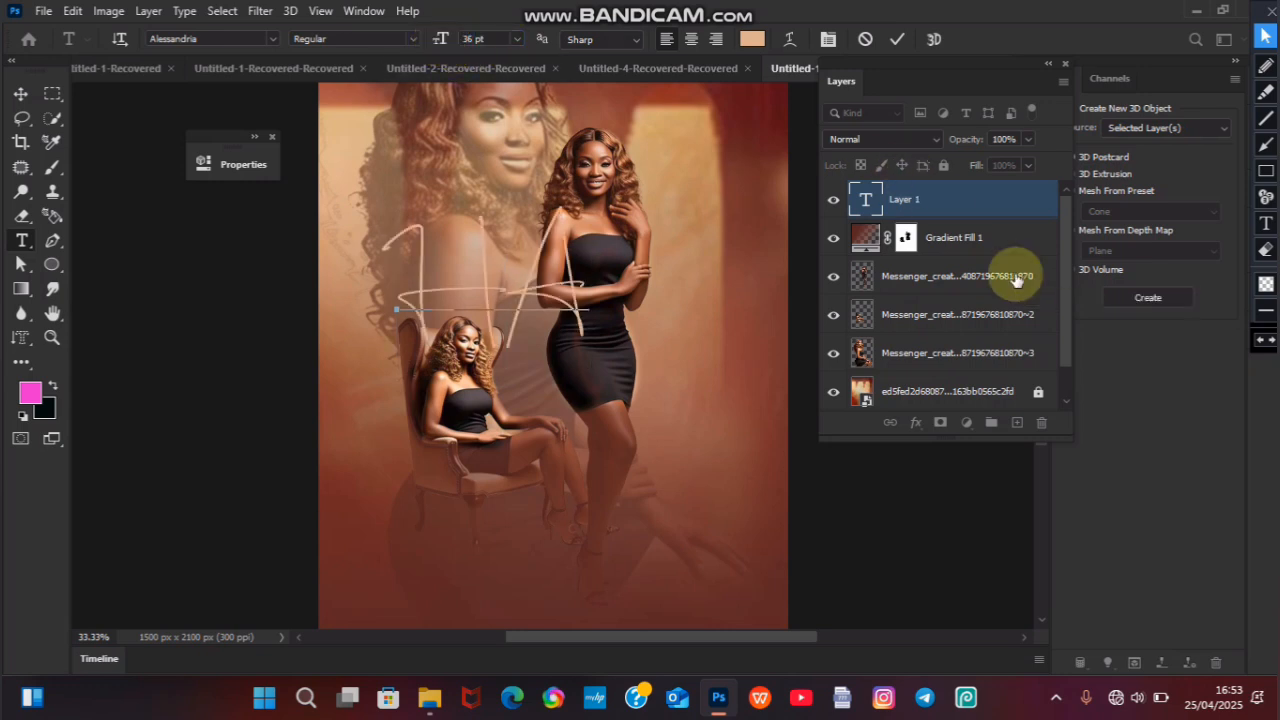
{"action": "type", "text": "PPy"}
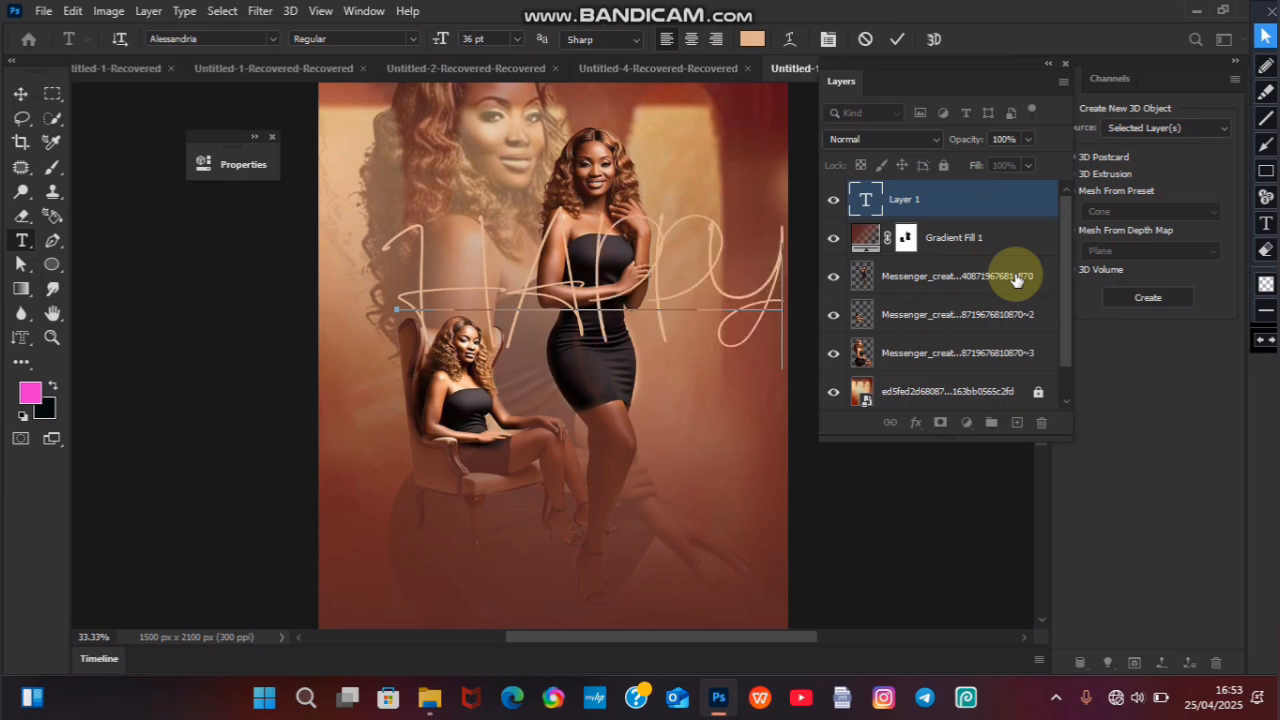
Step: Change the HAPPY text's font to Impact
{"action": "double_click", "coordinate": [449, 281]}
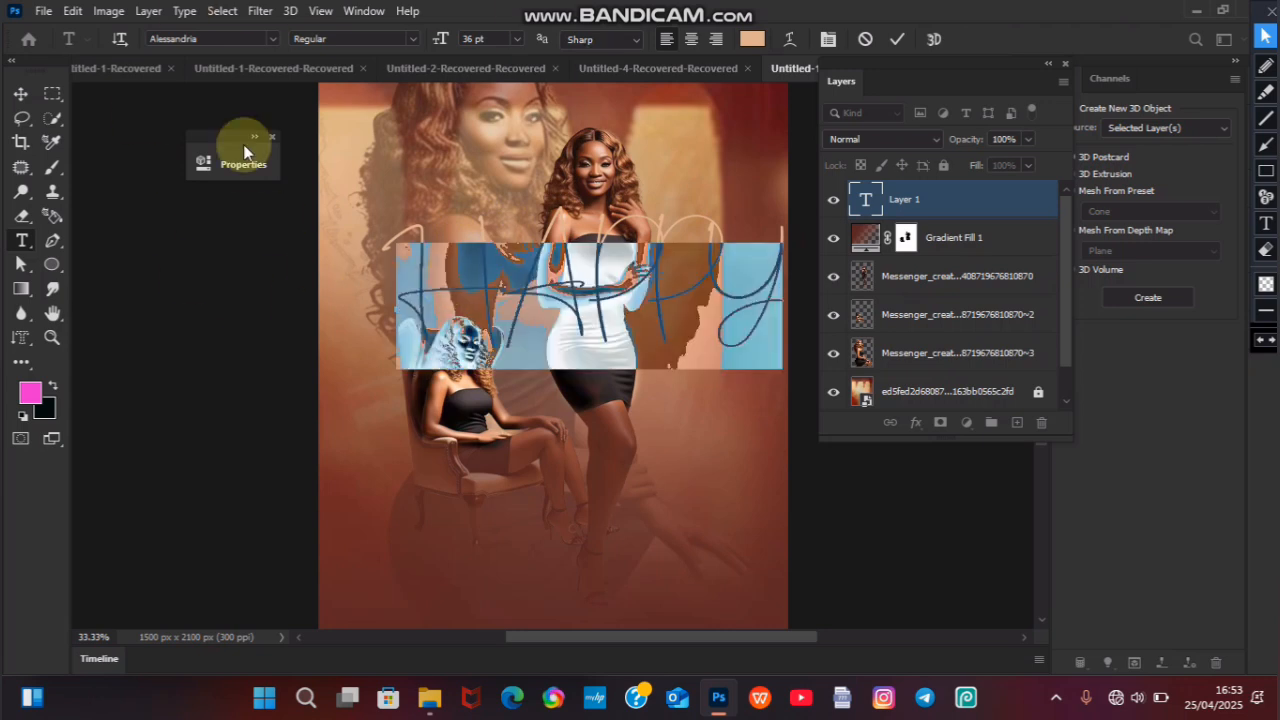
{"action": "left_click", "coordinate": [268, 39]}
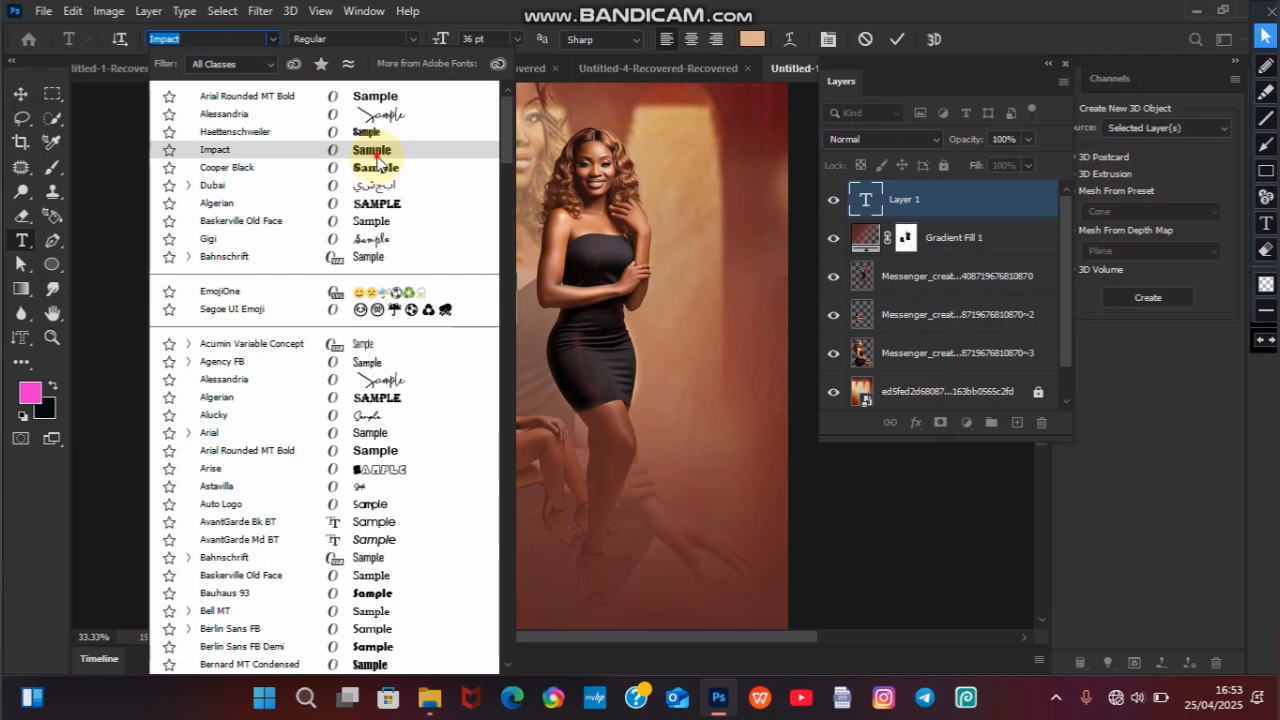
{"action": "left_click", "coordinate": [377, 156]}
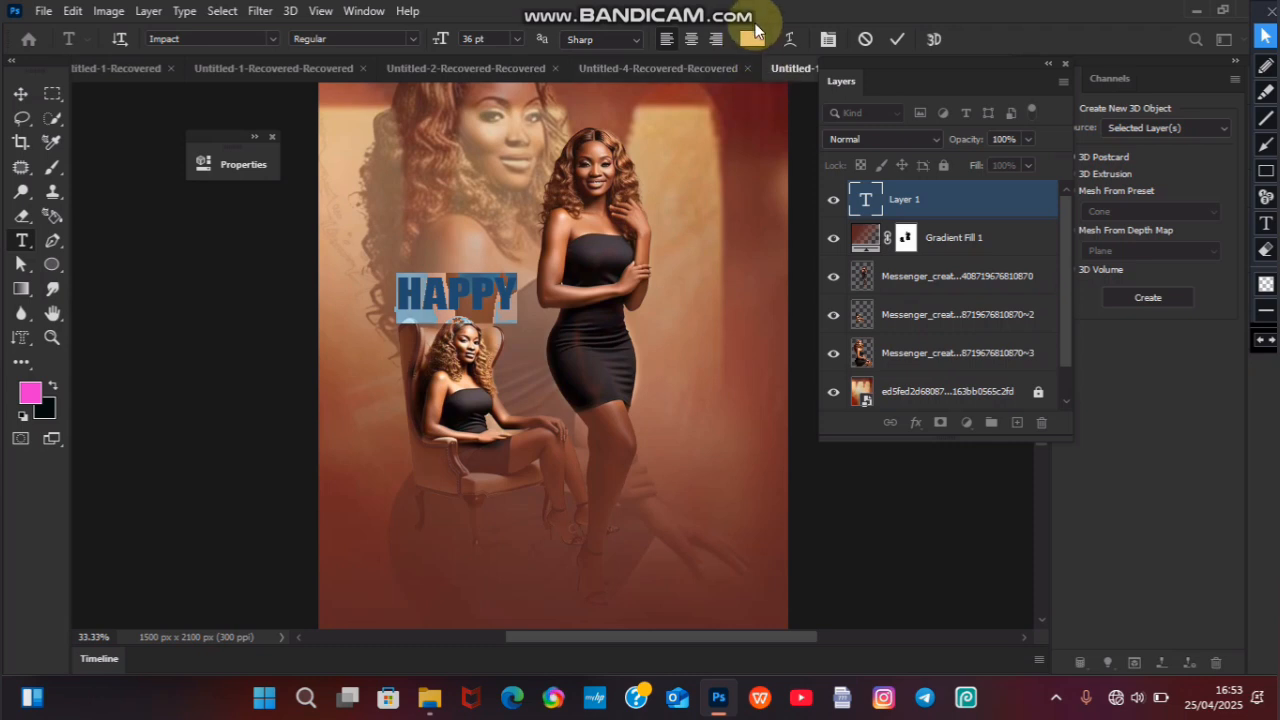
{"action": "left_click", "coordinate": [897, 41]}
{"action": "left_click_drag", "start_coordinate": [406, 290], "coordinate": [516, 318]}
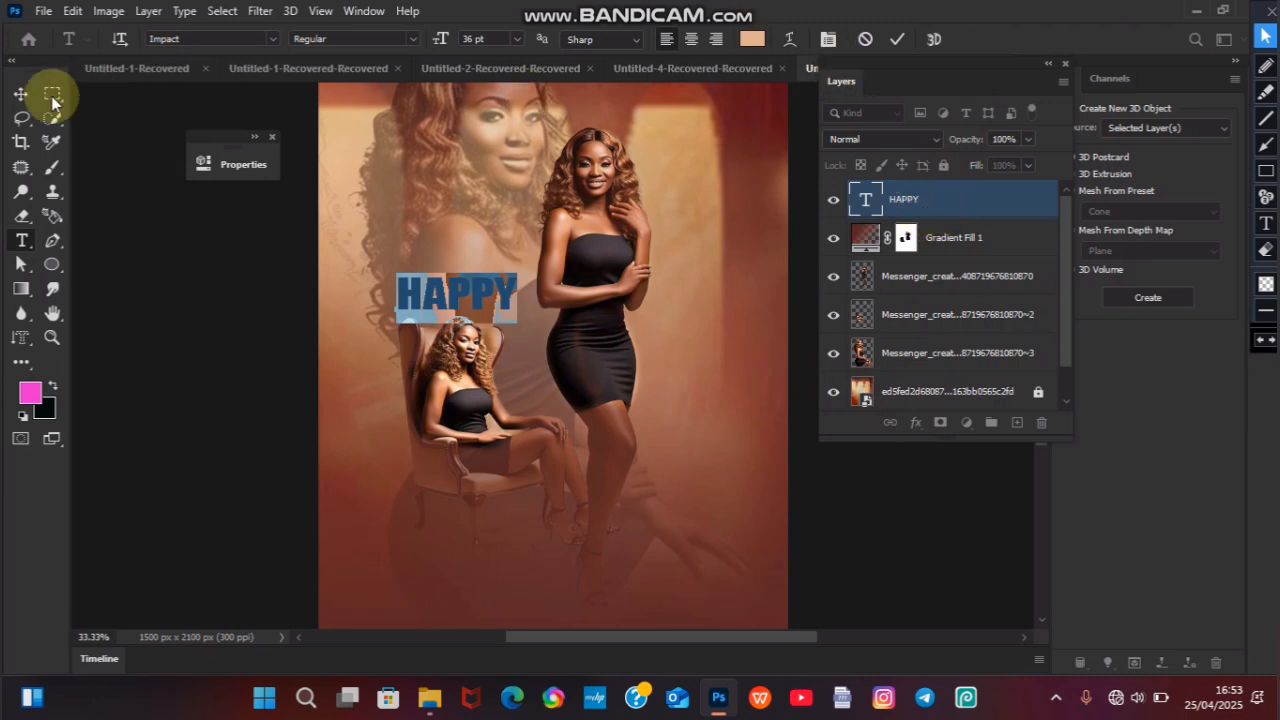
Step: Add a dark red Multiply drop shadow to the HAPPY text with 100% opacity, 15 px distance, 61% spread and 10 px size
{"action": "left_click", "coordinate": [19, 94]}
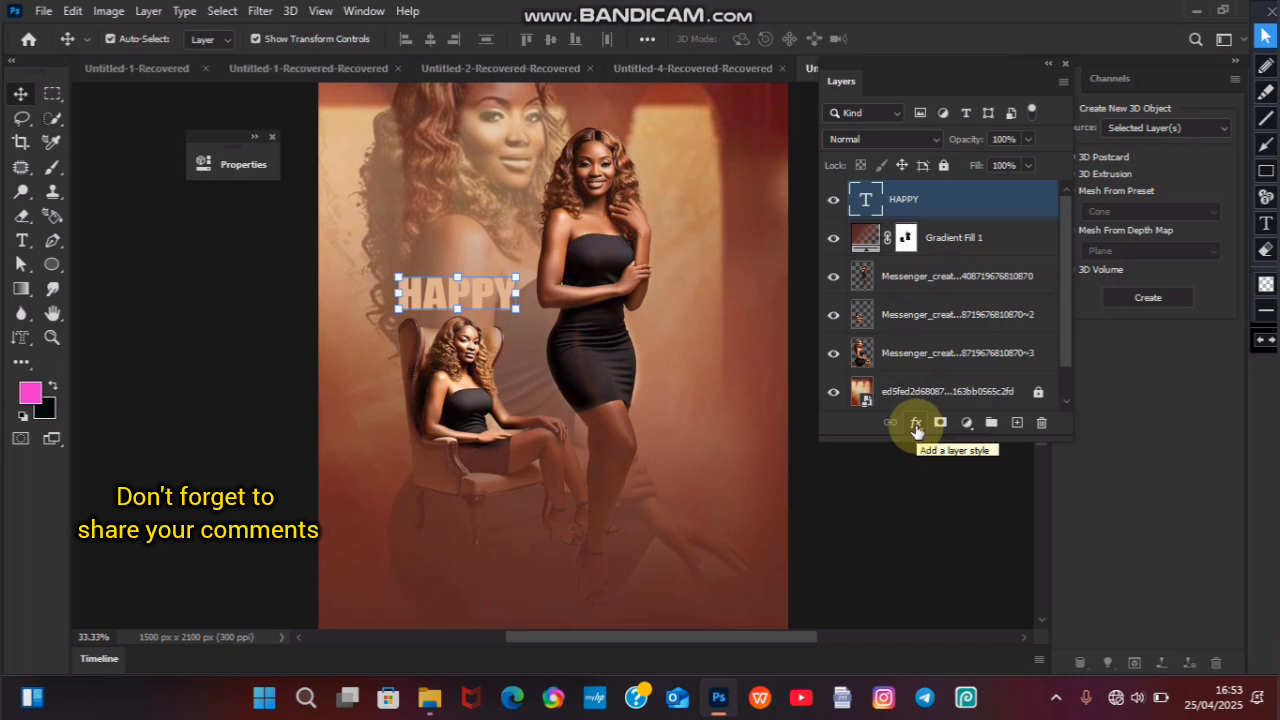
{"action": "left_click", "coordinate": [915, 425]}
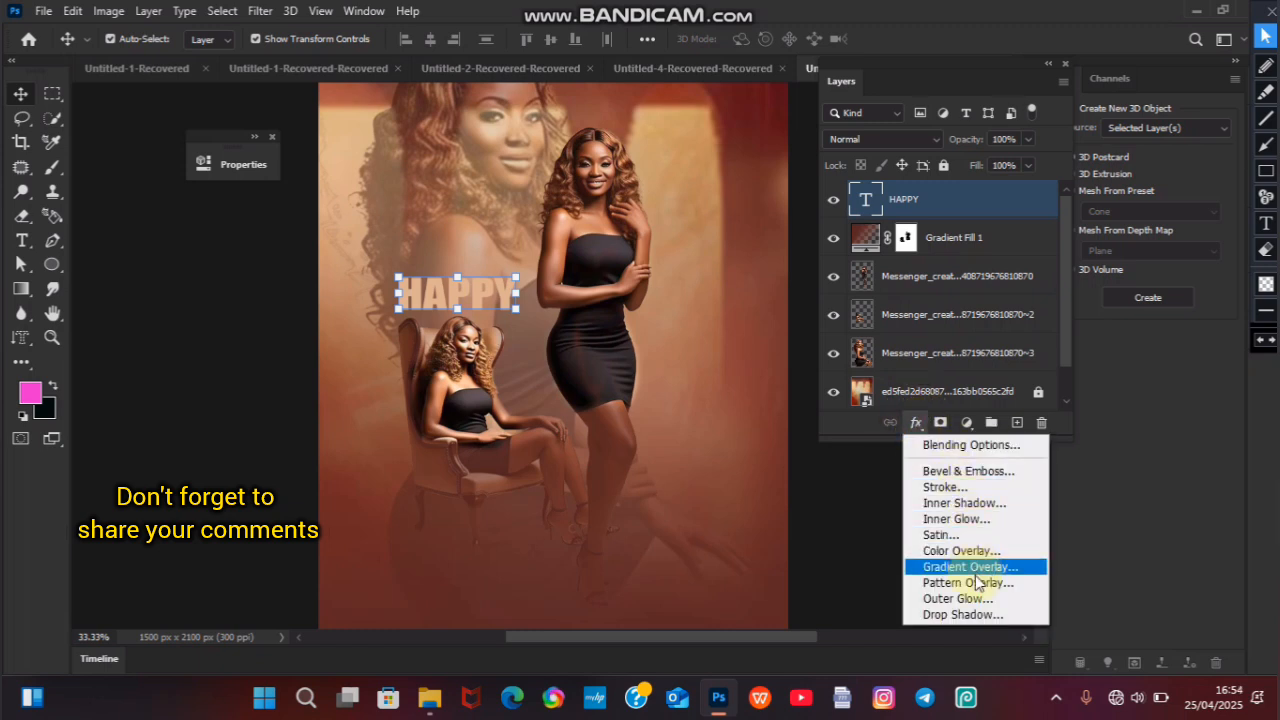
{"action": "left_click", "coordinate": [978, 615]}
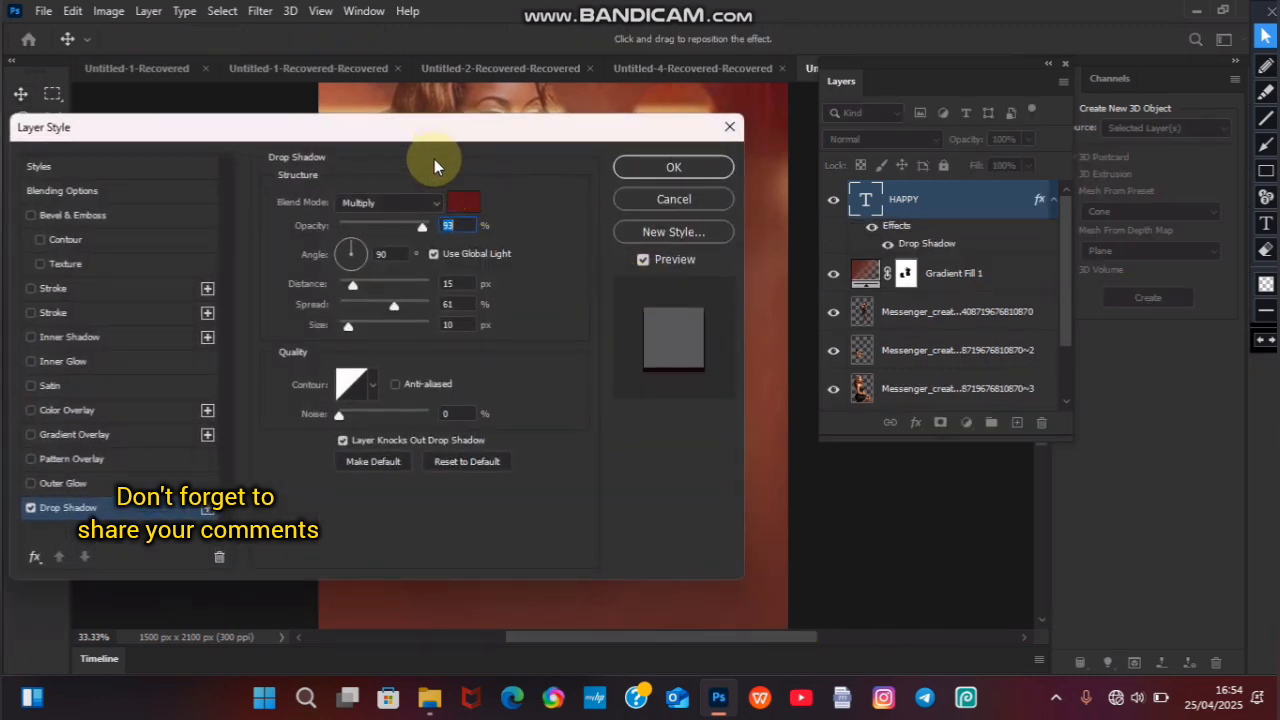
{"action": "left_click_drag", "start_coordinate": [410, 133], "coordinate": [967, 162]}
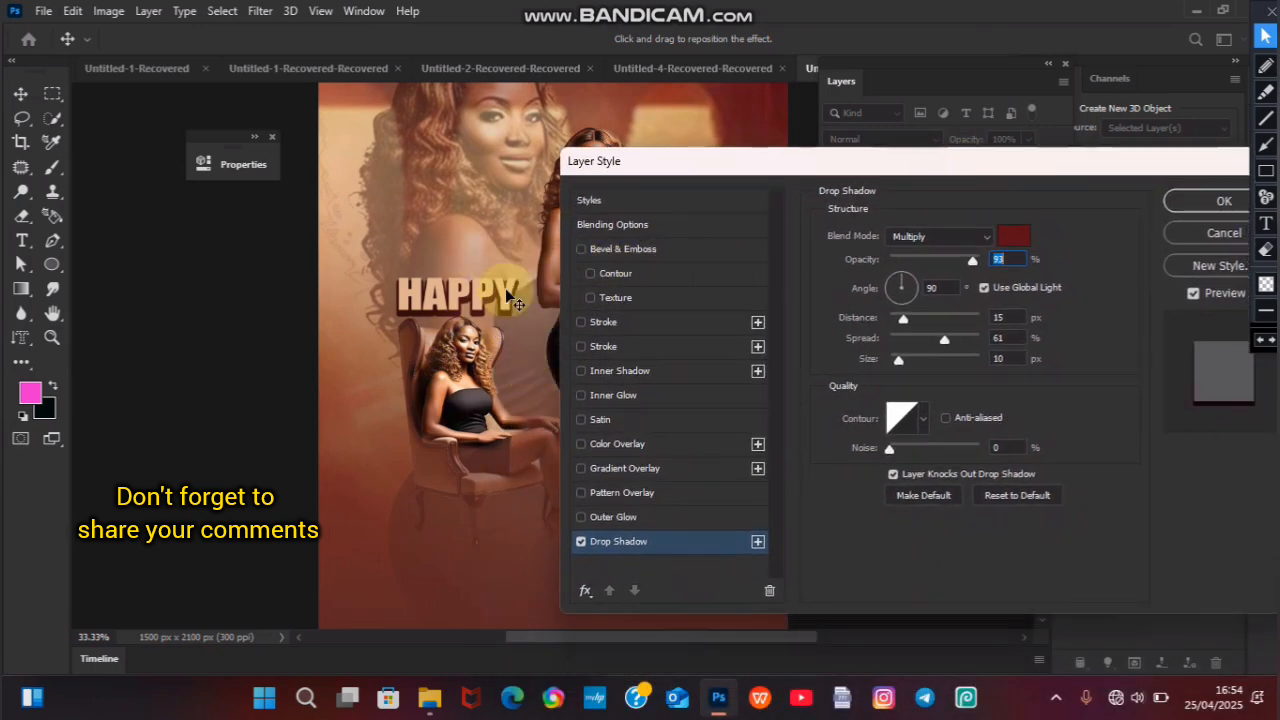
{"action": "left_click_drag", "start_coordinate": [974, 261], "coordinate": [1006, 268]}
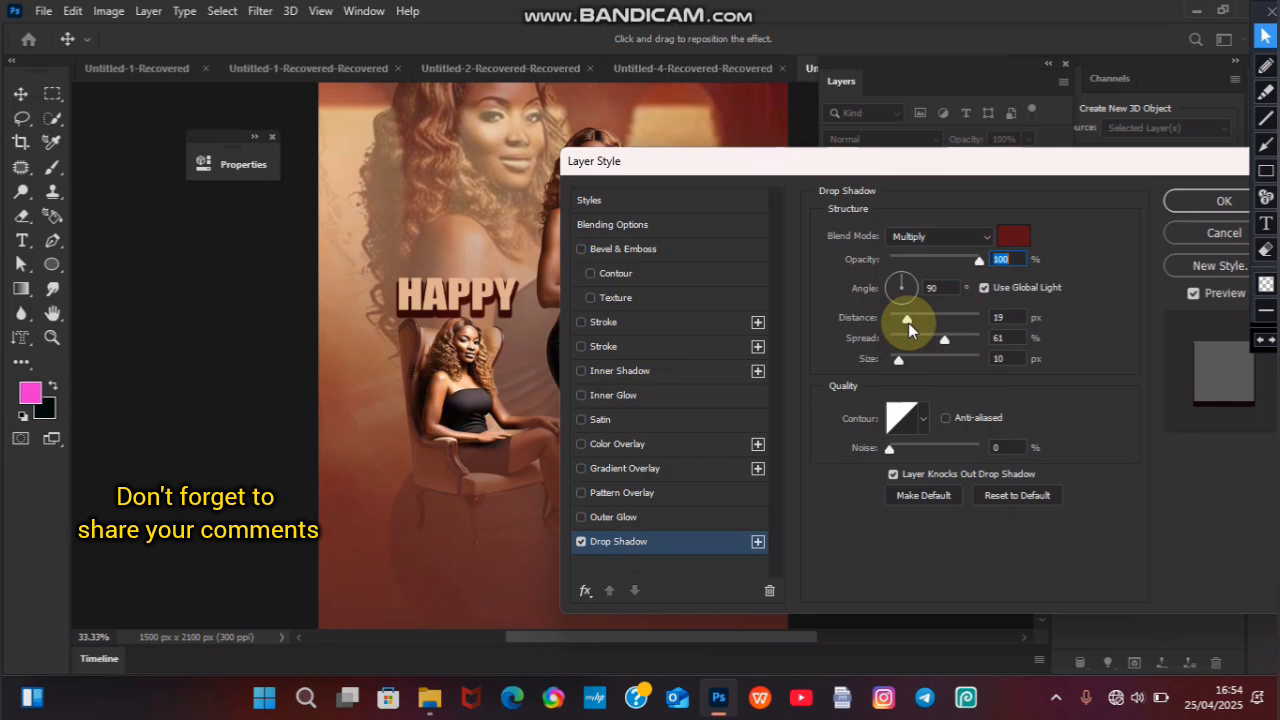
{"action": "left_click_drag", "start_coordinate": [908, 324], "coordinate": [905, 326]}
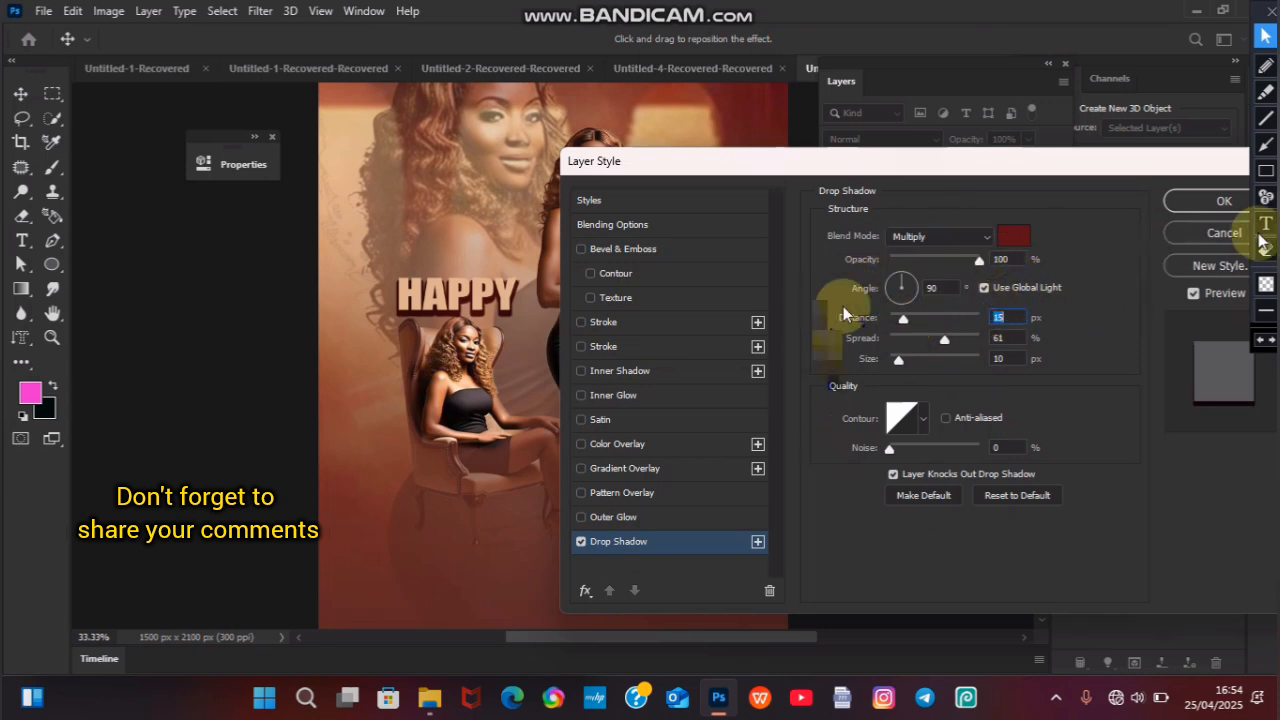
{"action": "left_click", "coordinate": [1193, 205]}
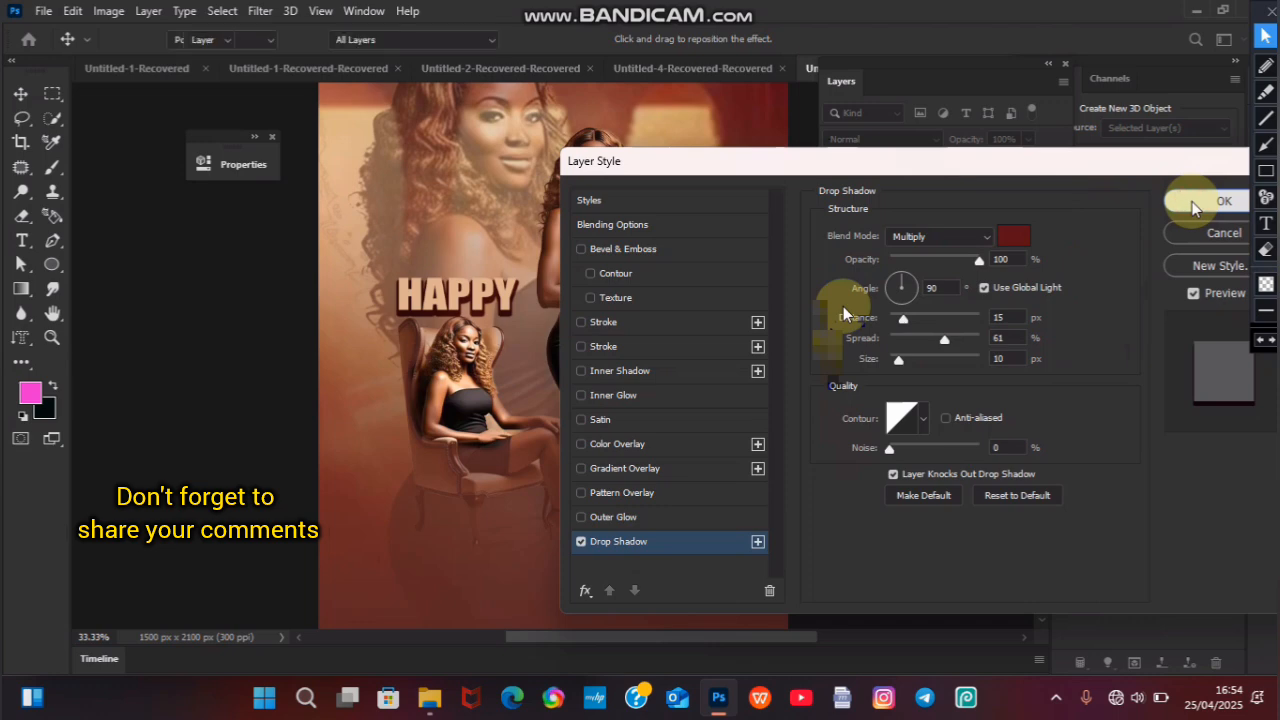
Step: Scale the HAPPY text to about 114% and move it down over the seated woman's lower legs
{"action": "left_click_drag", "start_coordinate": [517, 310], "coordinate": [531, 323]}
{"action": "left_click_drag", "start_coordinate": [493, 378], "coordinate": [493, 480]}
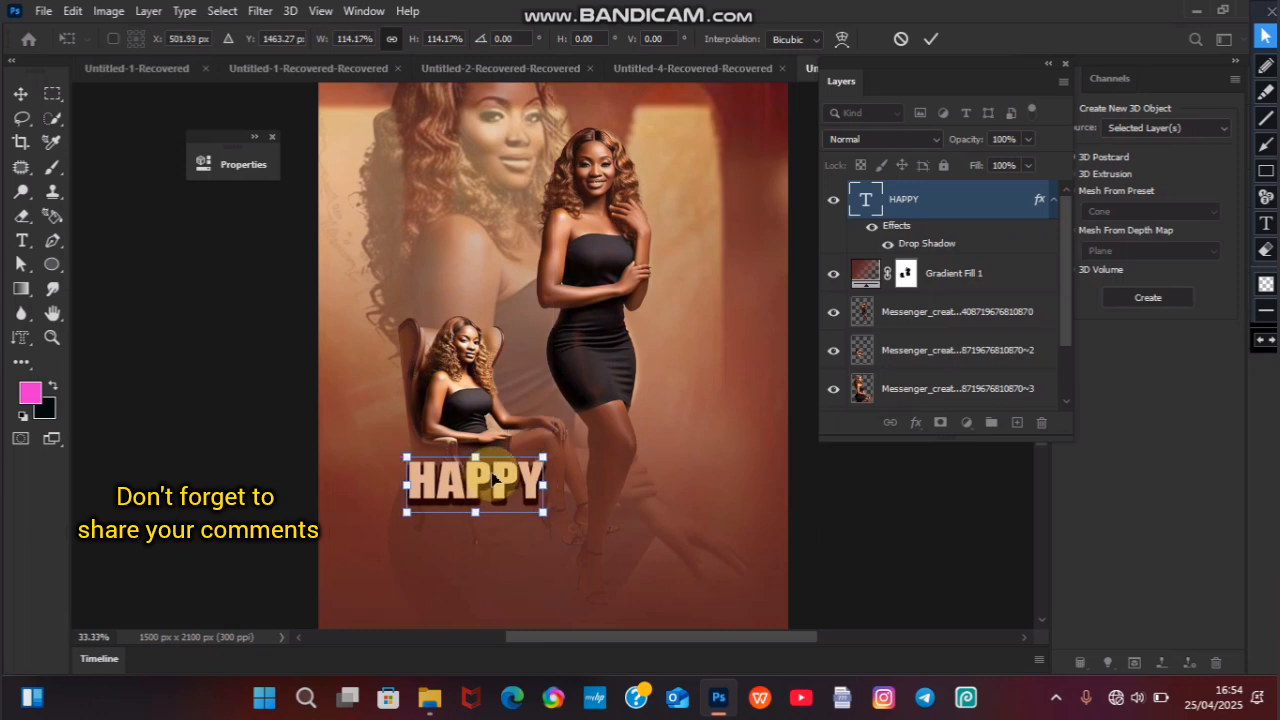
{"action": "left_click", "coordinate": [934, 40]}
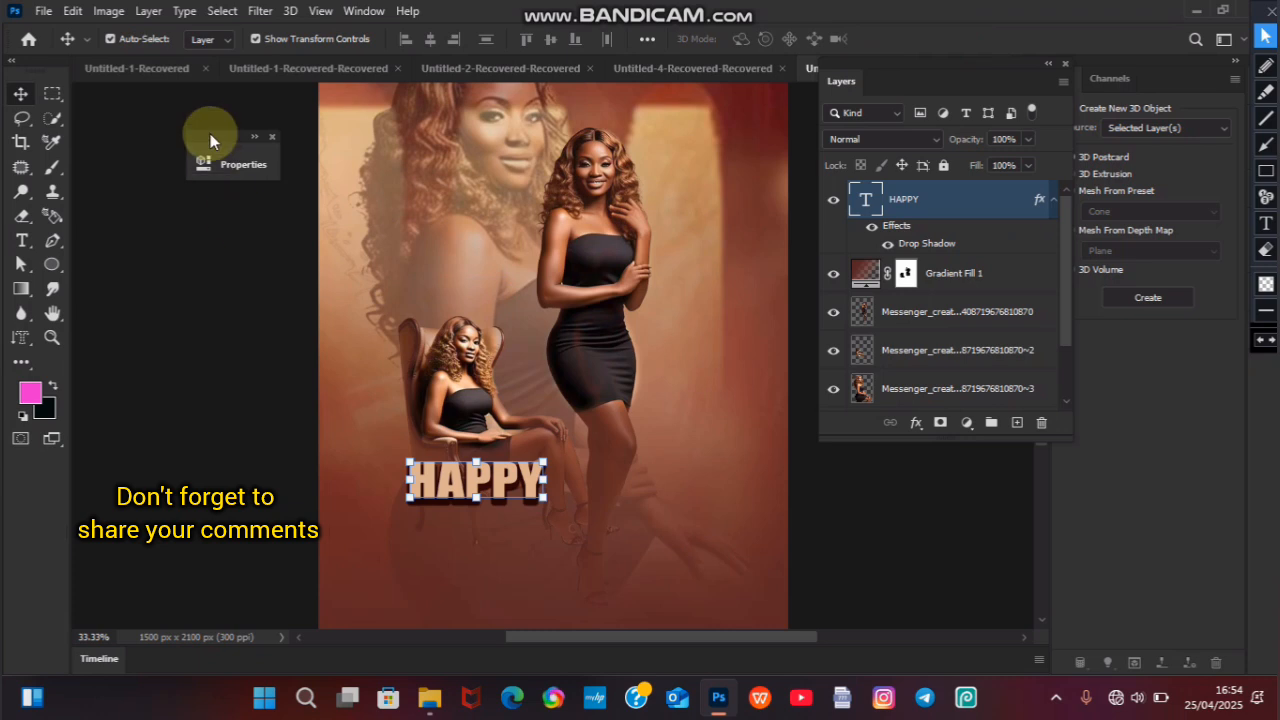
Step: Add the horizontal text Birthday at 36 pt above the armchair and change its font to Alessandria
{"action": "left_click", "coordinate": [21, 242]}
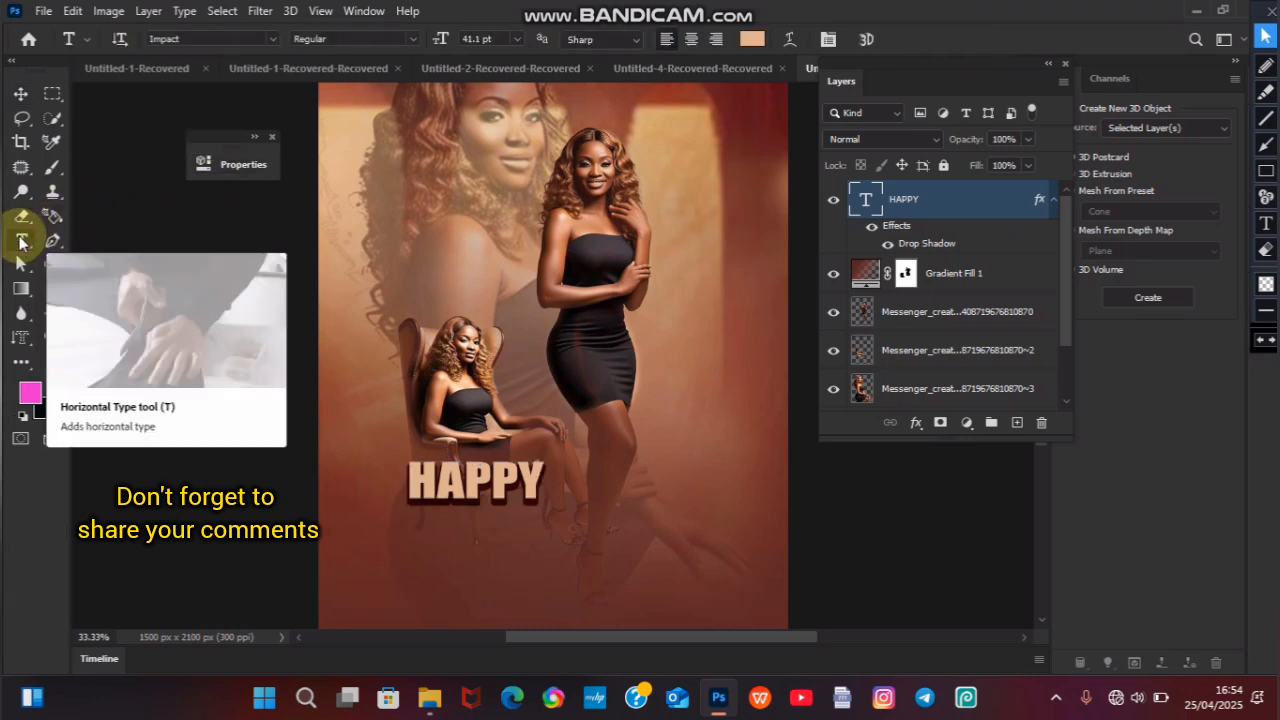
{"action": "left_click", "coordinate": [441, 265]}
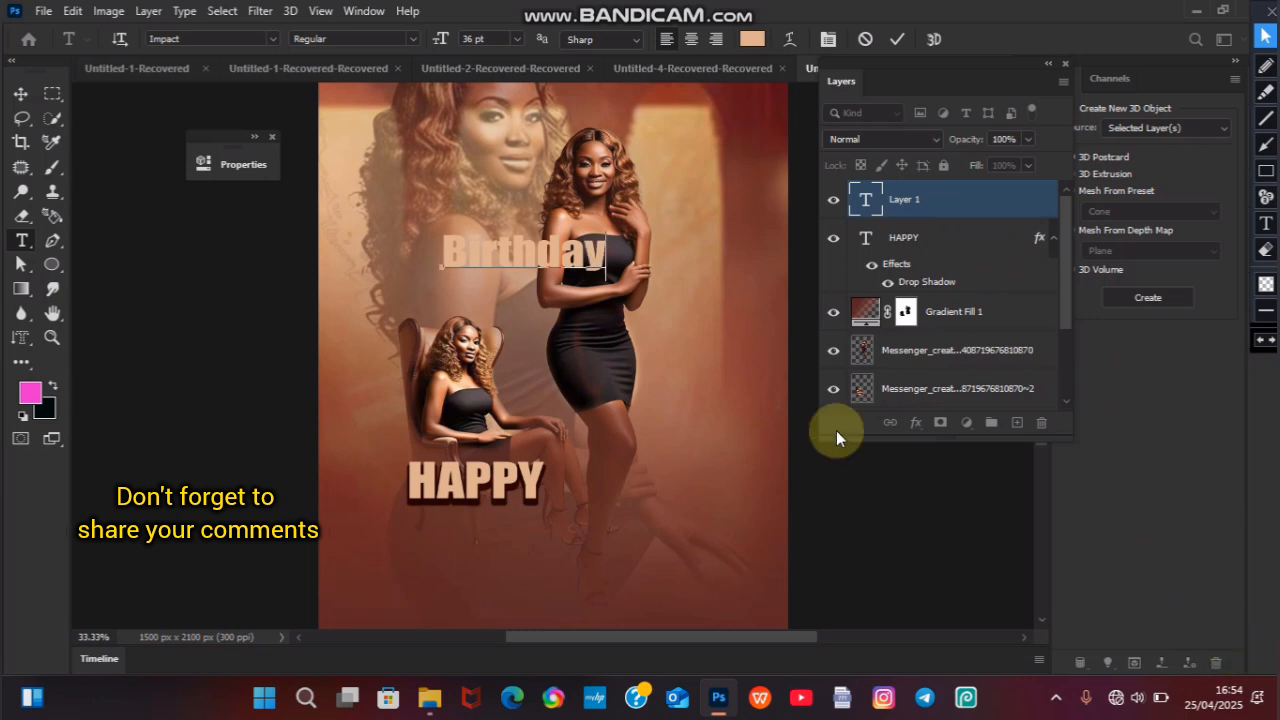
{"action": "double_click", "coordinate": [598, 256]}
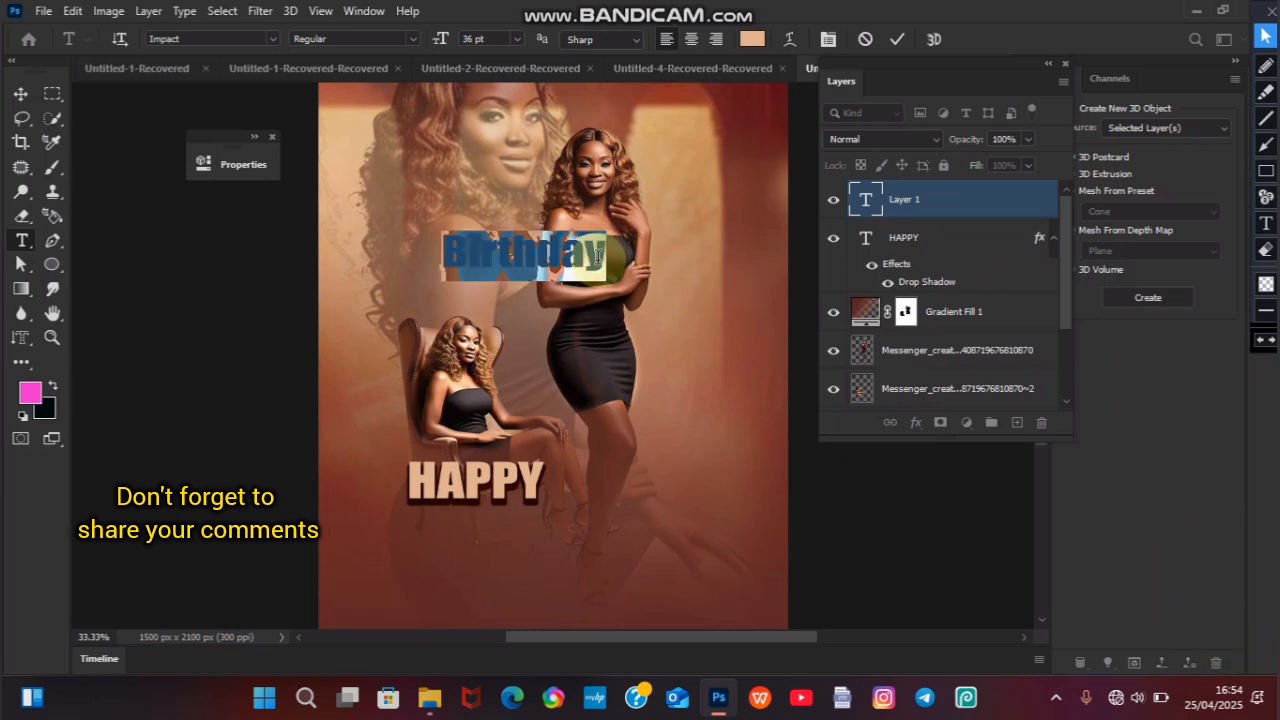
{"action": "left_click", "coordinate": [270, 40]}
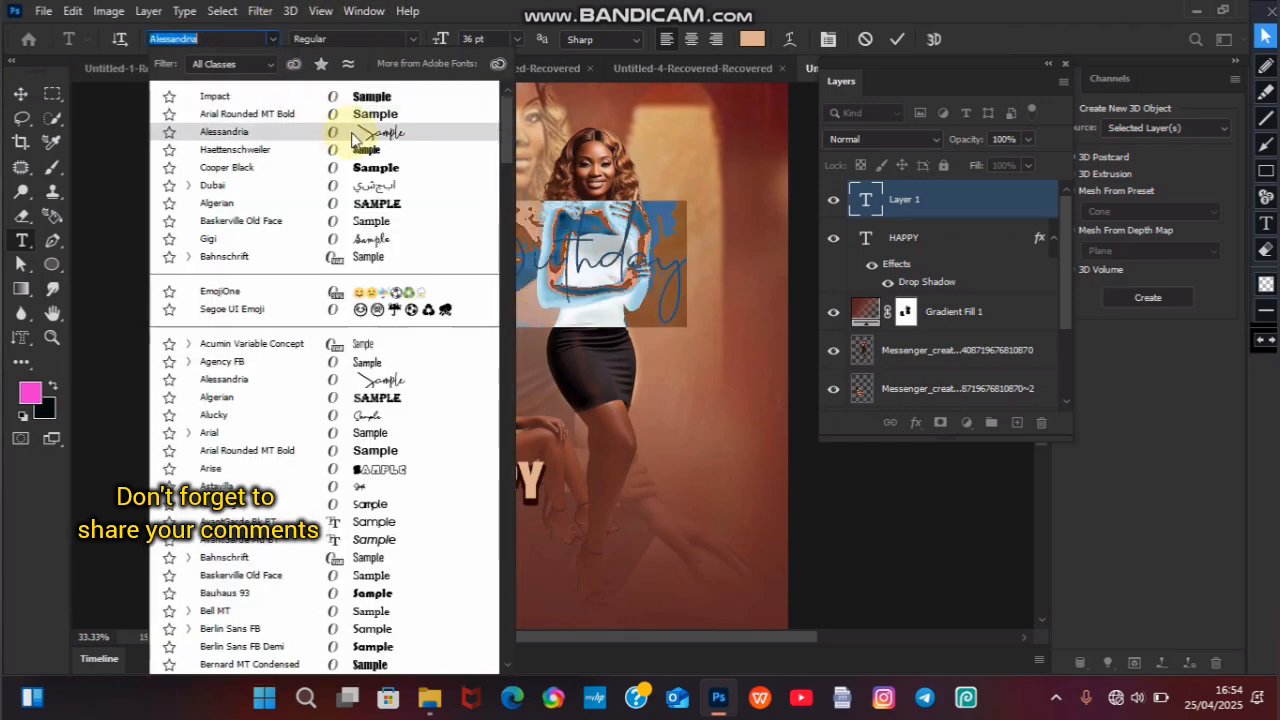
{"action": "left_click", "coordinate": [350, 132]}
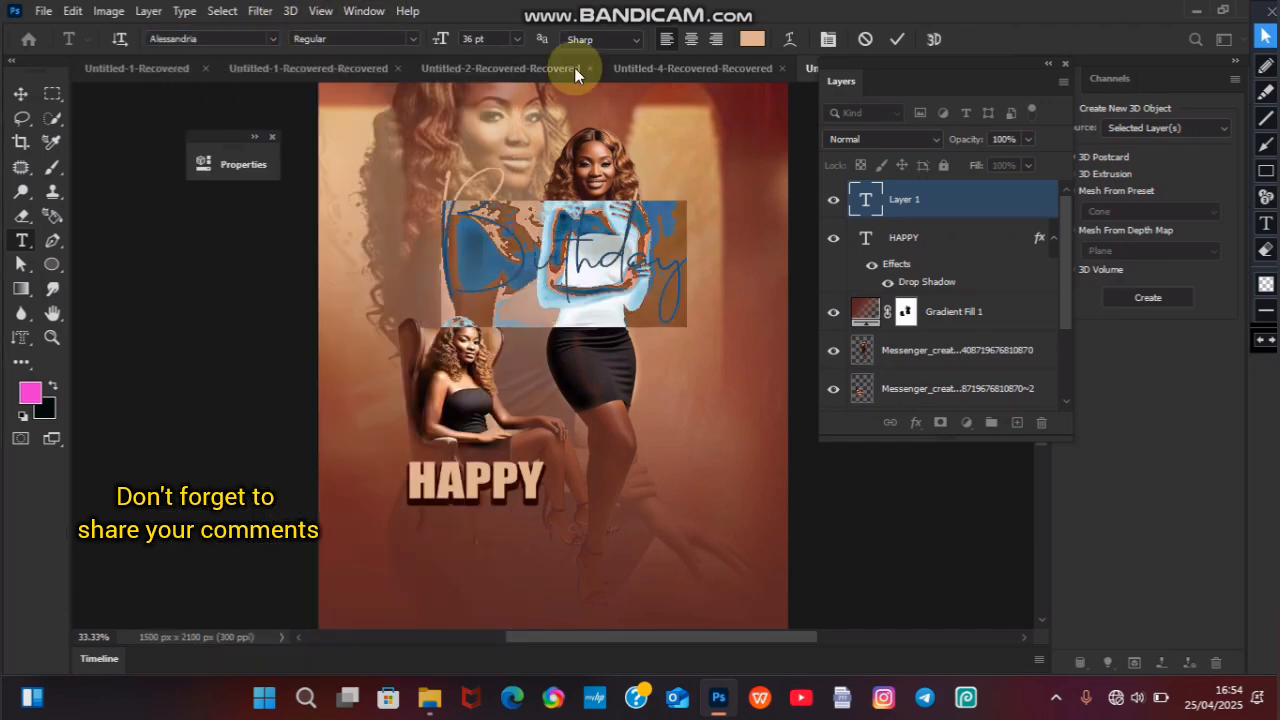
Step: Set the Birthday text's color to white (fff)
{"action": "left_click", "coordinate": [752, 39]}
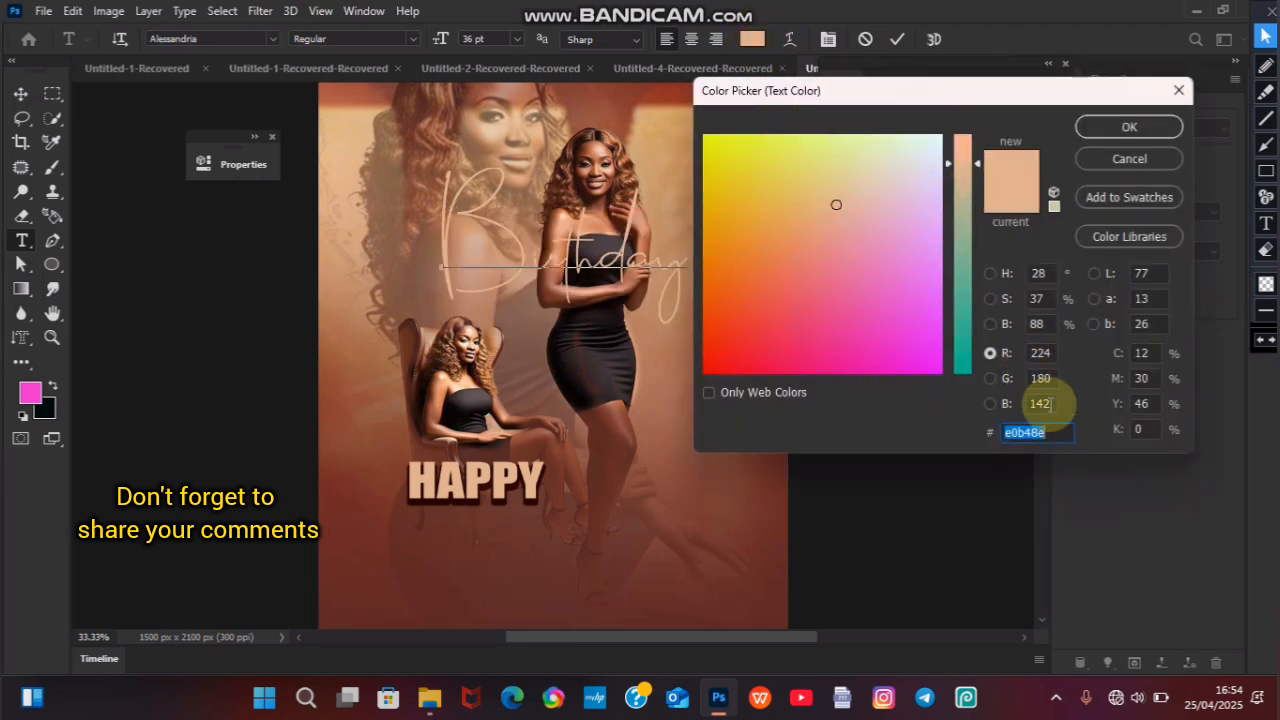
{"action": "type", "text": "fff"}
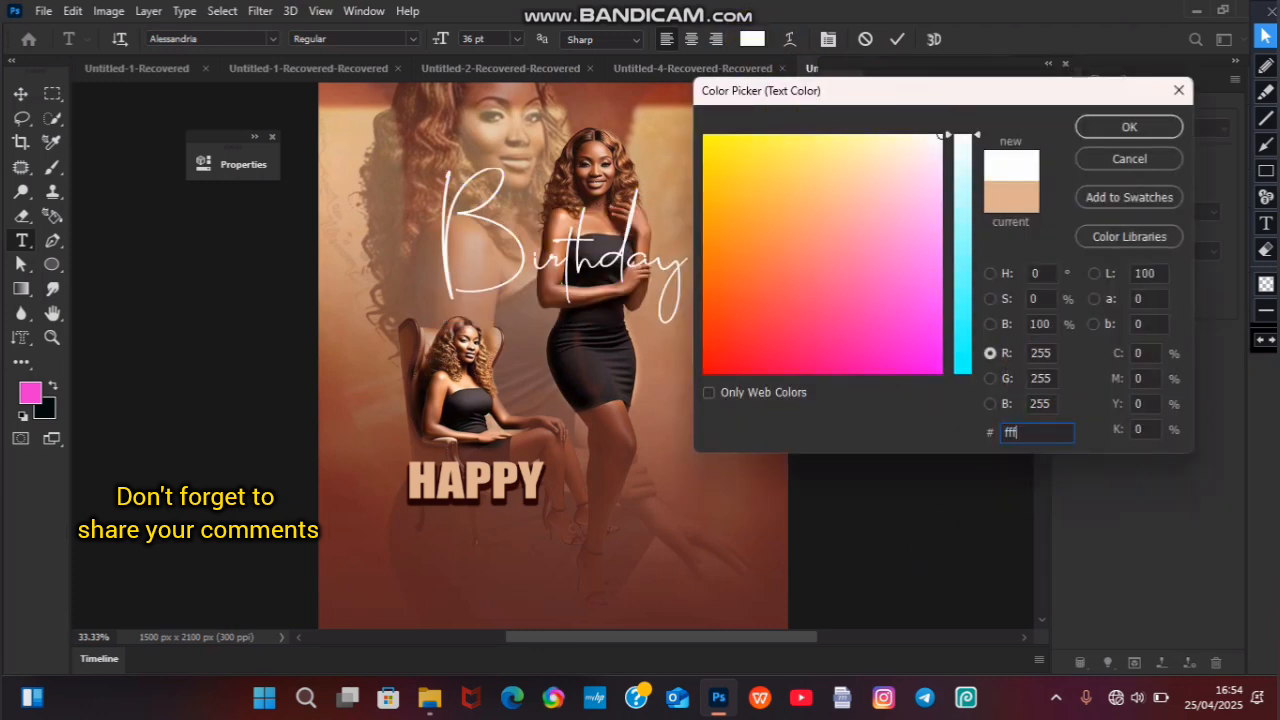
{"action": "left_click", "coordinate": [1134, 126]}
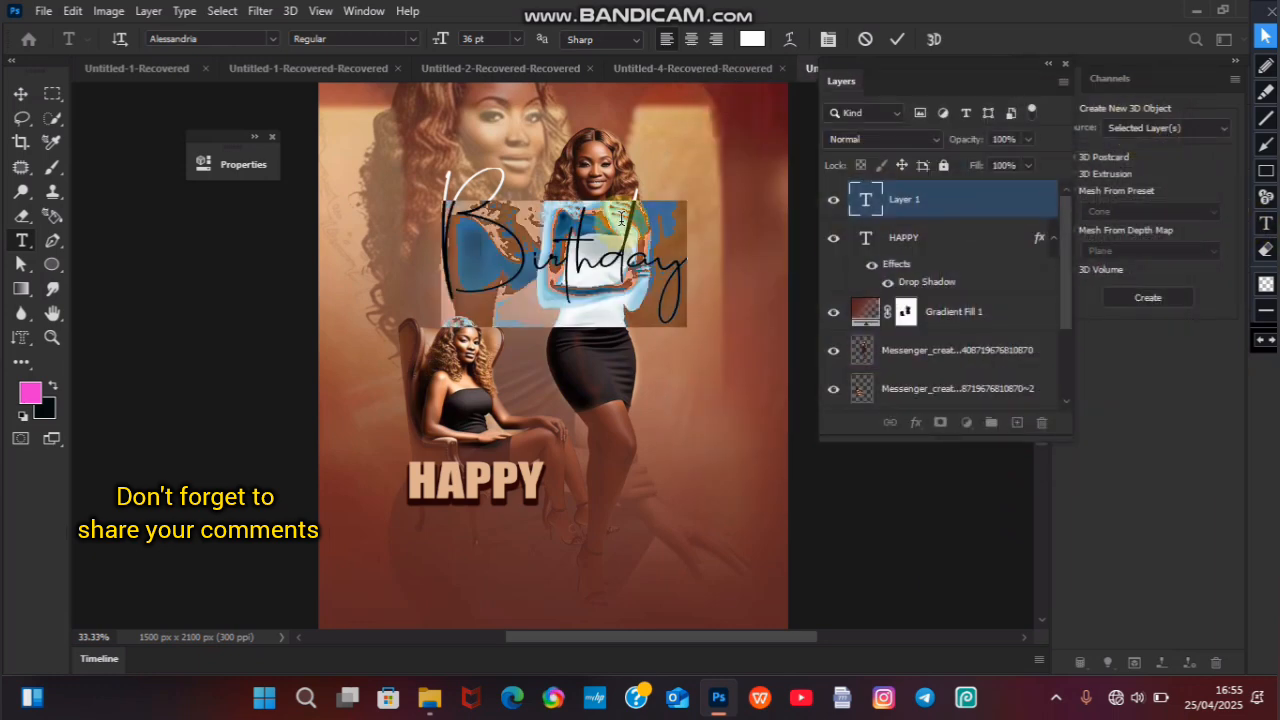
Step: Scale the Birthday text to about 133% and move it to the lower part of the design, overlapping HAPPY
{"action": "left_click", "coordinate": [21, 94]}
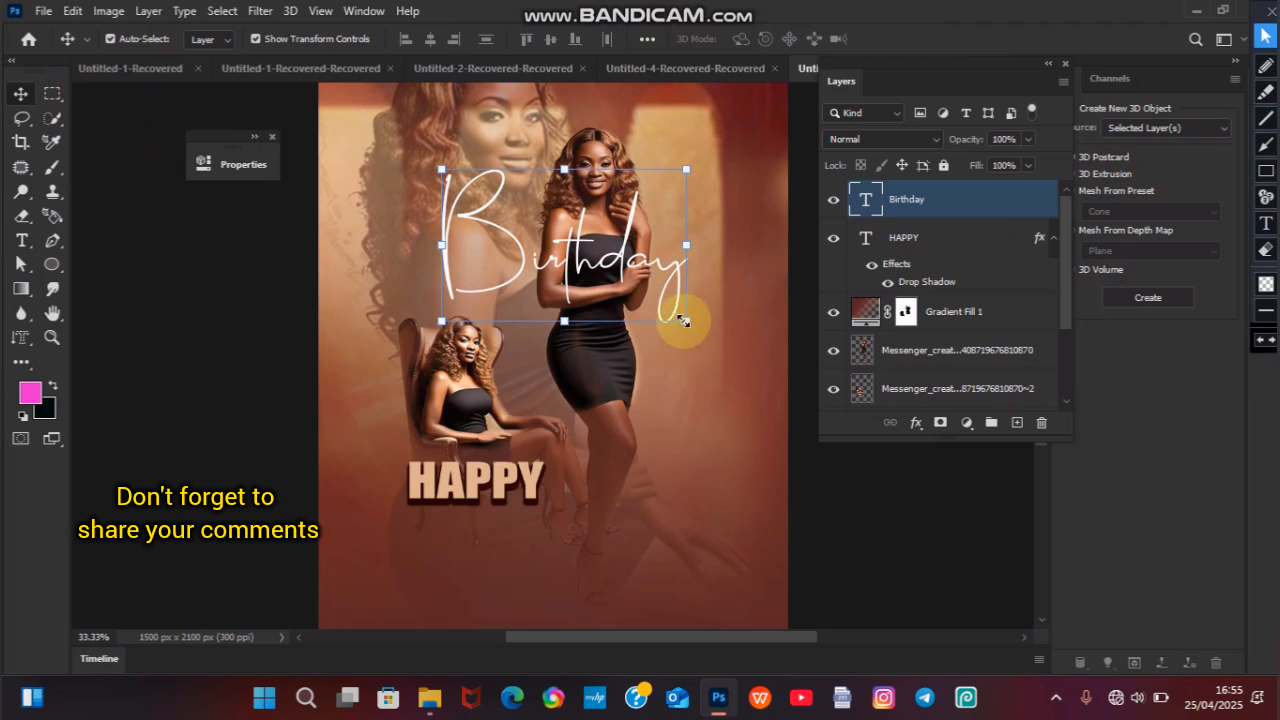
{"action": "left_click_drag", "start_coordinate": [686, 320], "coordinate": [714, 349]}
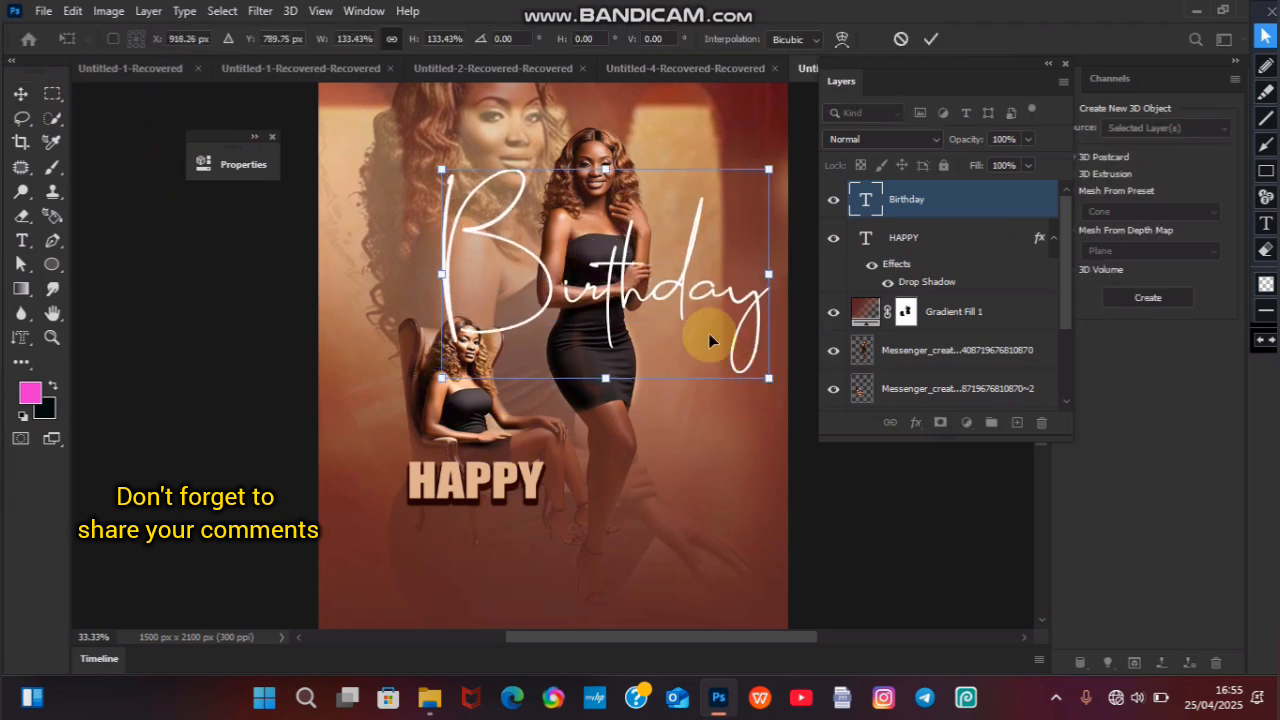
{"action": "left_click_drag", "start_coordinate": [651, 286], "coordinate": [607, 568]}
{"action": "key", "text": "ctrl+plus"}
{"action": "key", "text": "ctrl+minus"}
{"action": "key", "text": "ctrl+minus"}
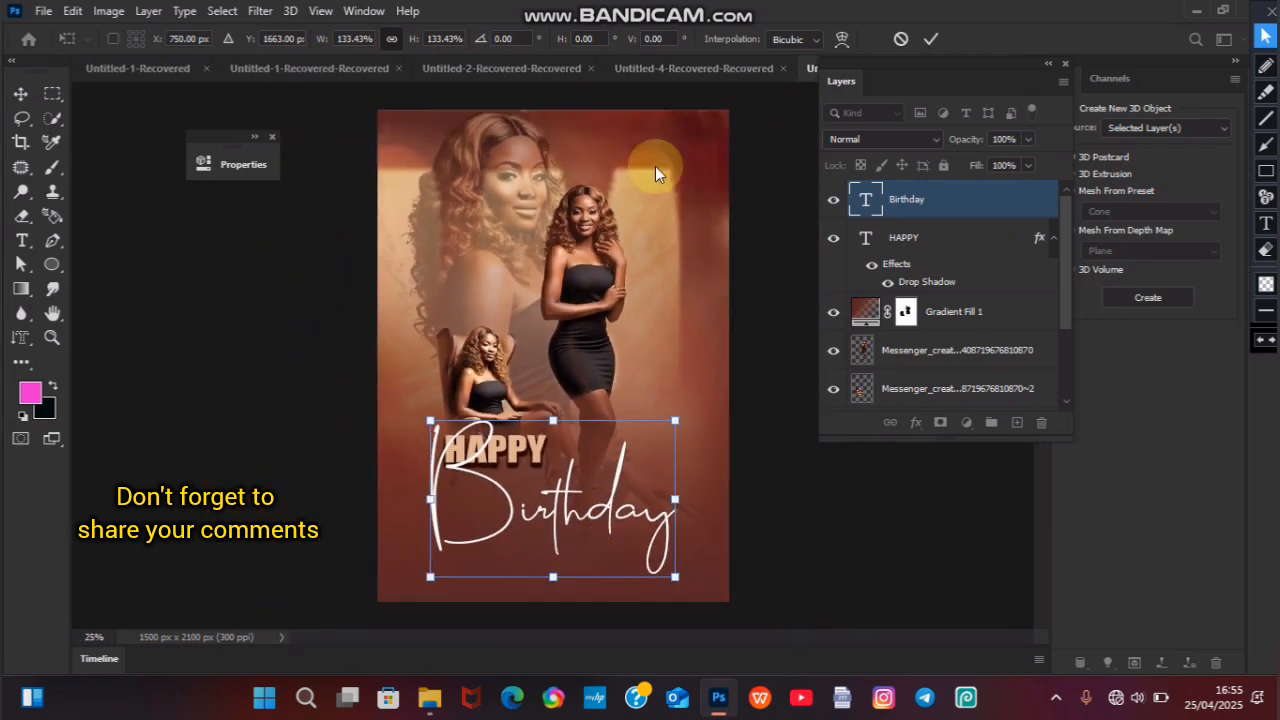
Step: Shift the HAPPY text horizontally to the right until it sits just past the capital B of Birthday
{"action": "left_click", "coordinate": [928, 238]}
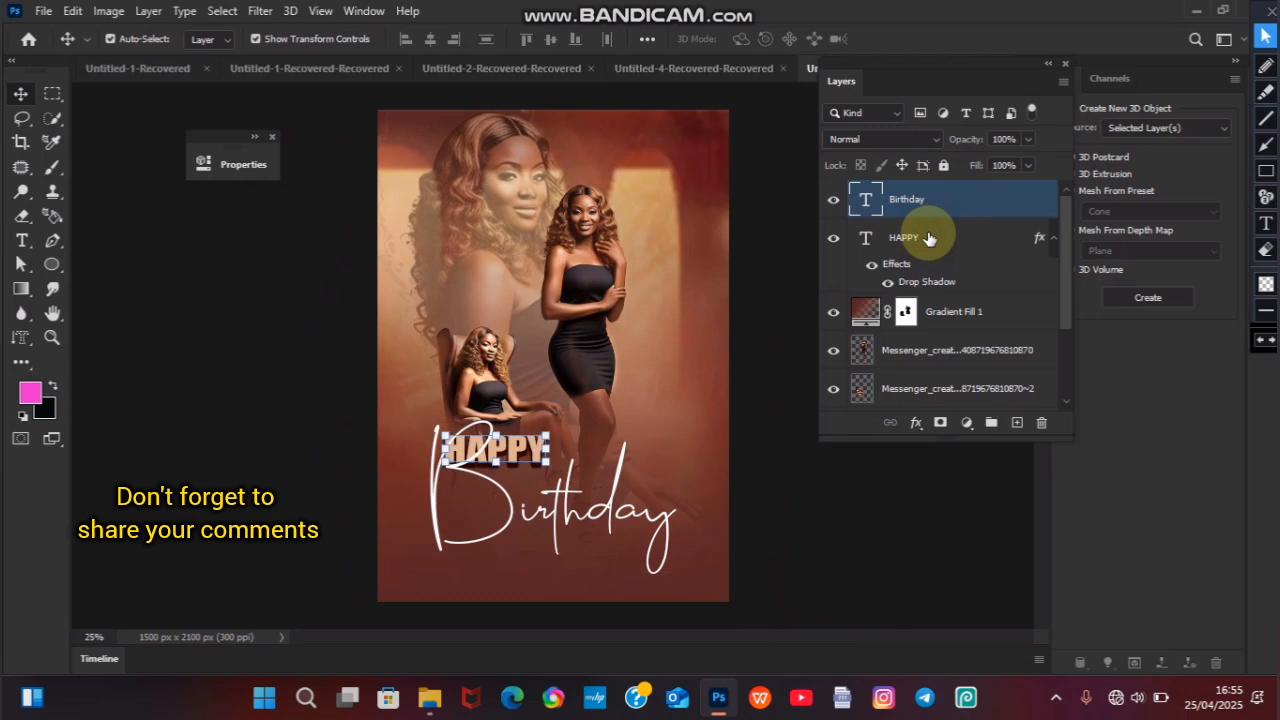
{"action": "left_click", "coordinate": [928, 238]}
{"action": "key", "text": "shift+Right"}
{"action": "key", "text": "shift+Right"}
{"action": "key", "text": "shift+Right"}
{"action": "key", "text": "shift+Right"}
{"action": "key", "text": "shift+Right"}
{"action": "key", "text": "shift+Right"}
{"action": "key", "text": "shift+Right"}
{"action": "key", "text": "shift+Right"}
{"action": "key", "text": "shift+Right"}
{"action": "key", "text": "shift+Right"}
{"action": "key", "text": "shift+Right"}
{"action": "key", "text": "shift+Right"}
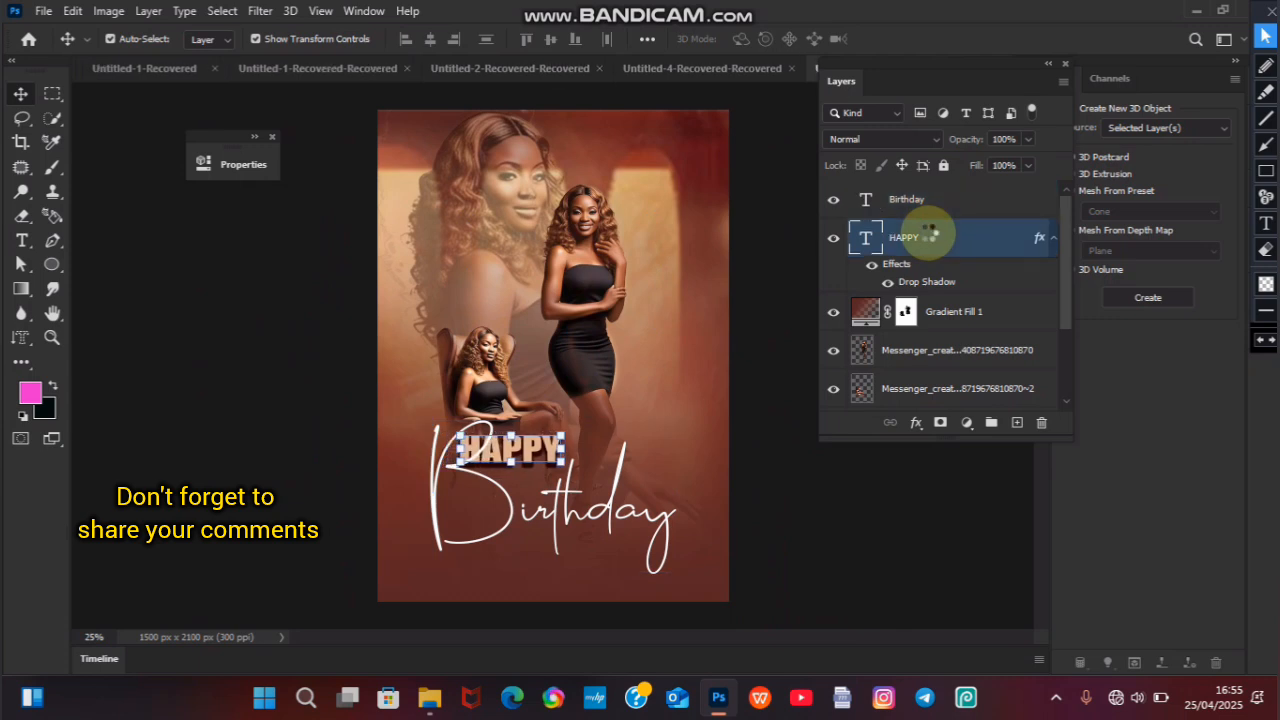
{"action": "key", "text": "shift+Right"}
{"action": "key", "text": "shift+Right"}
{"action": "key", "text": "shift+Right"}
{"action": "key", "text": "shift+Right"}
{"action": "key", "text": "shift+Right"}
{"action": "key", "text": "shift+Right"}
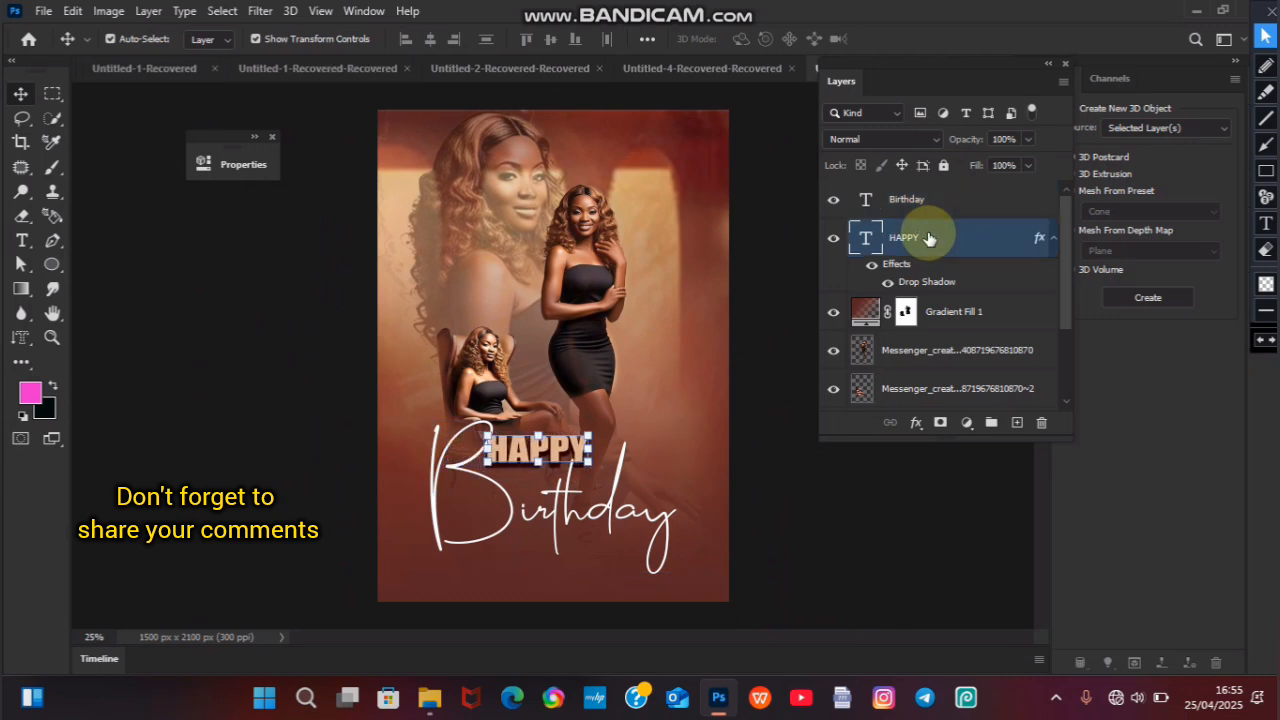
{"action": "key", "text": "shift+Right"}
{"action": "key", "text": "shift+Right"}
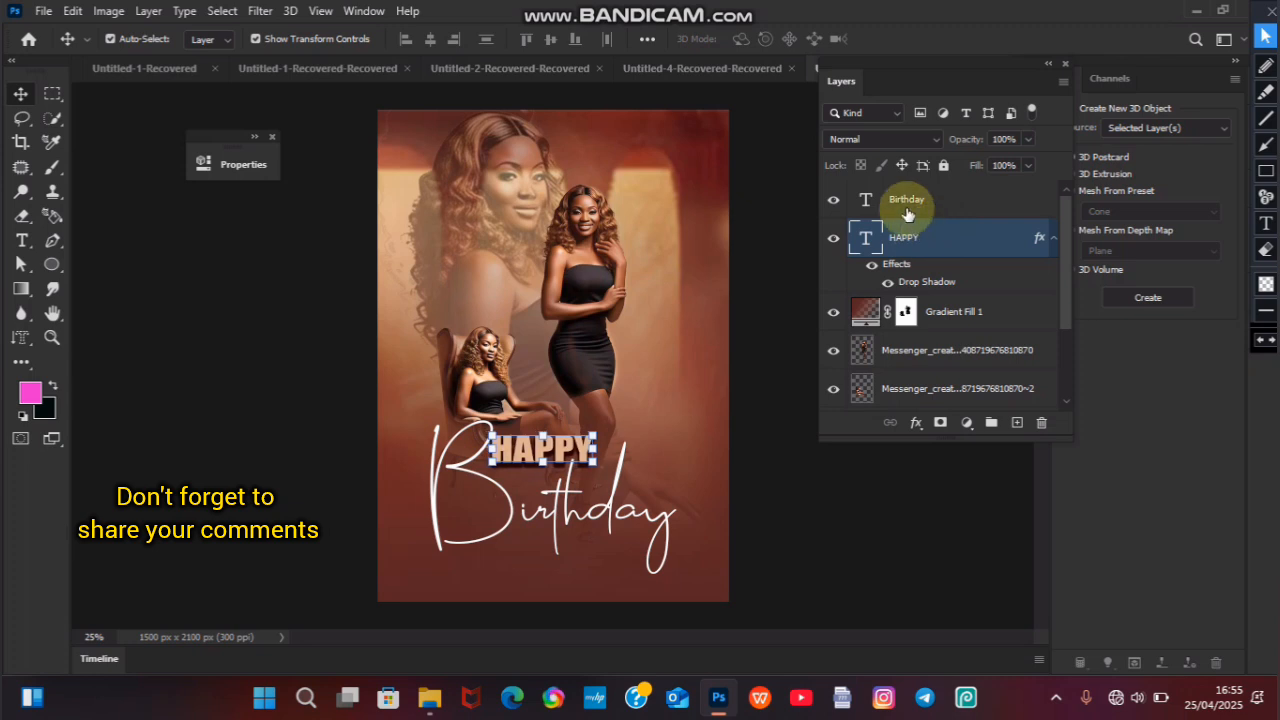
Step: Nudge the Birthday text slightly upward and duplicate it, placing the copy across the women in the upper half
{"action": "left_click", "coordinate": [904, 211]}
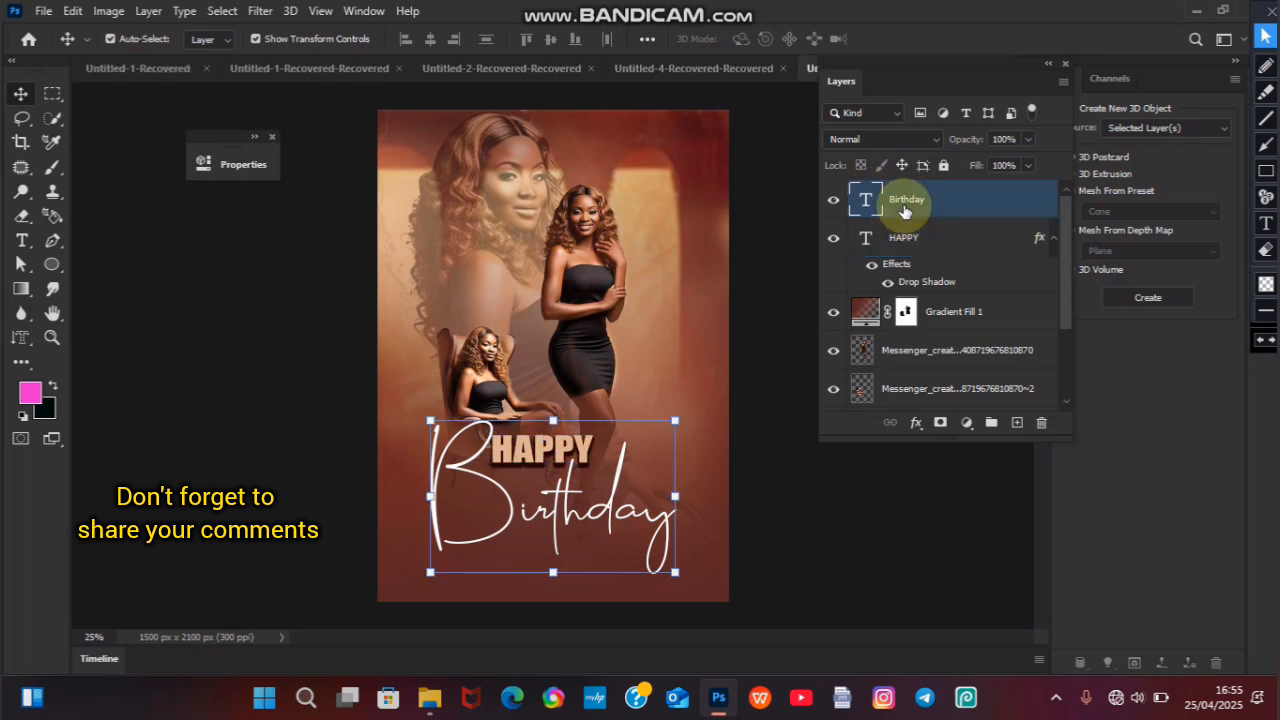
{"action": "key", "text": "shift+Up"}
{"action": "key", "text": "shift+Up"}
{"action": "key", "text": "shift+Up"}
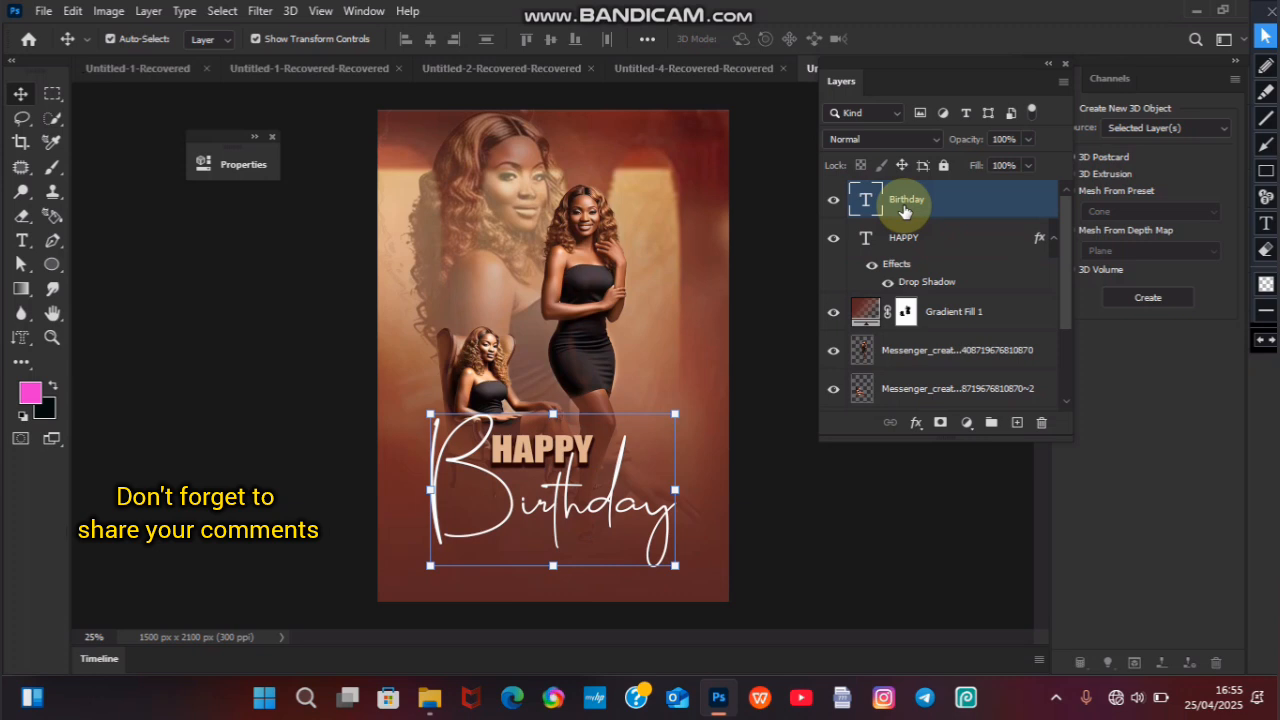
{"action": "key", "text": "ctrl+j"}
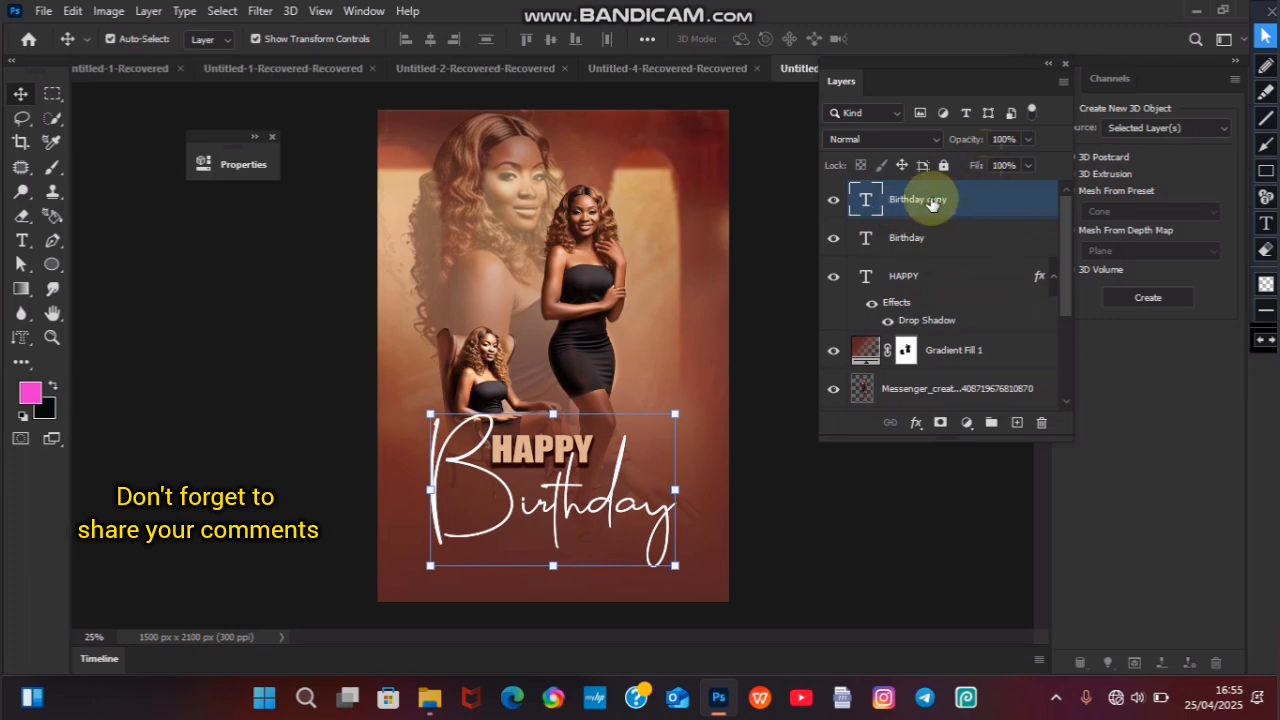
{"action": "left_click_drag", "start_coordinate": [529, 523], "coordinate": [571, 200]}
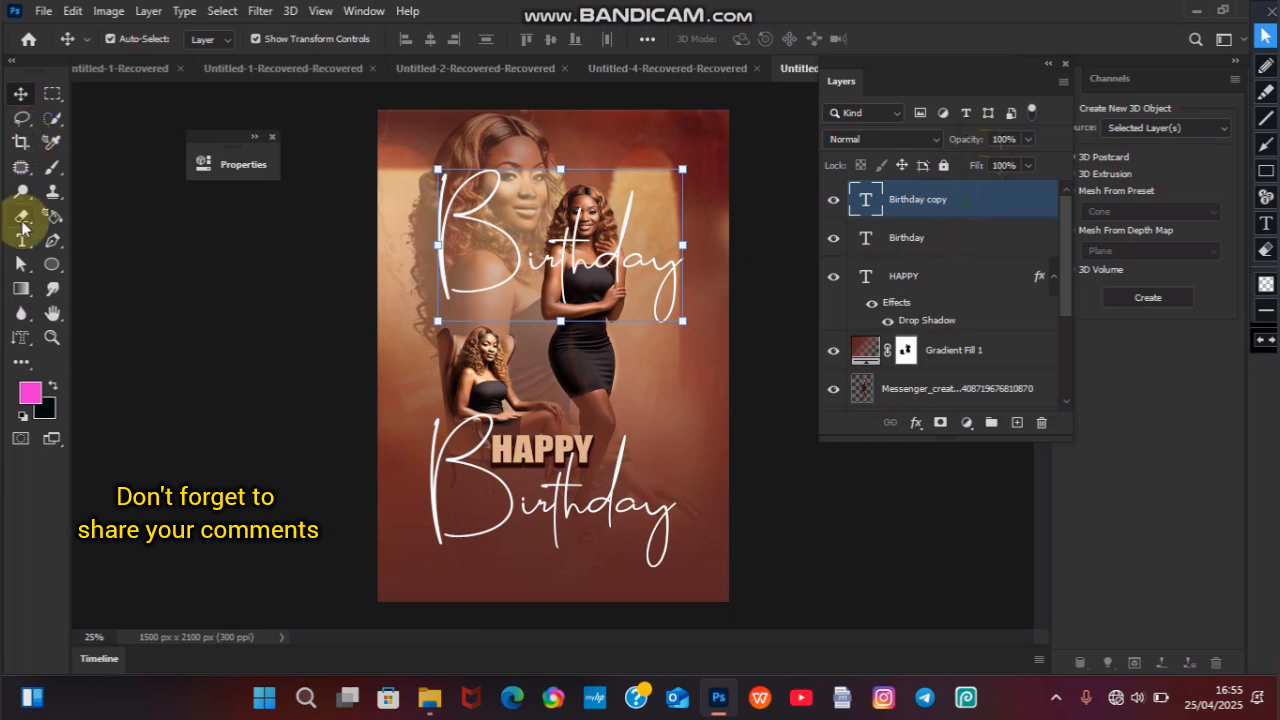
Step: Replace the duplicate text's wording with the celebrant's first name and move it over the standing woman's dress
{"action": "left_click", "coordinate": [22, 240]}
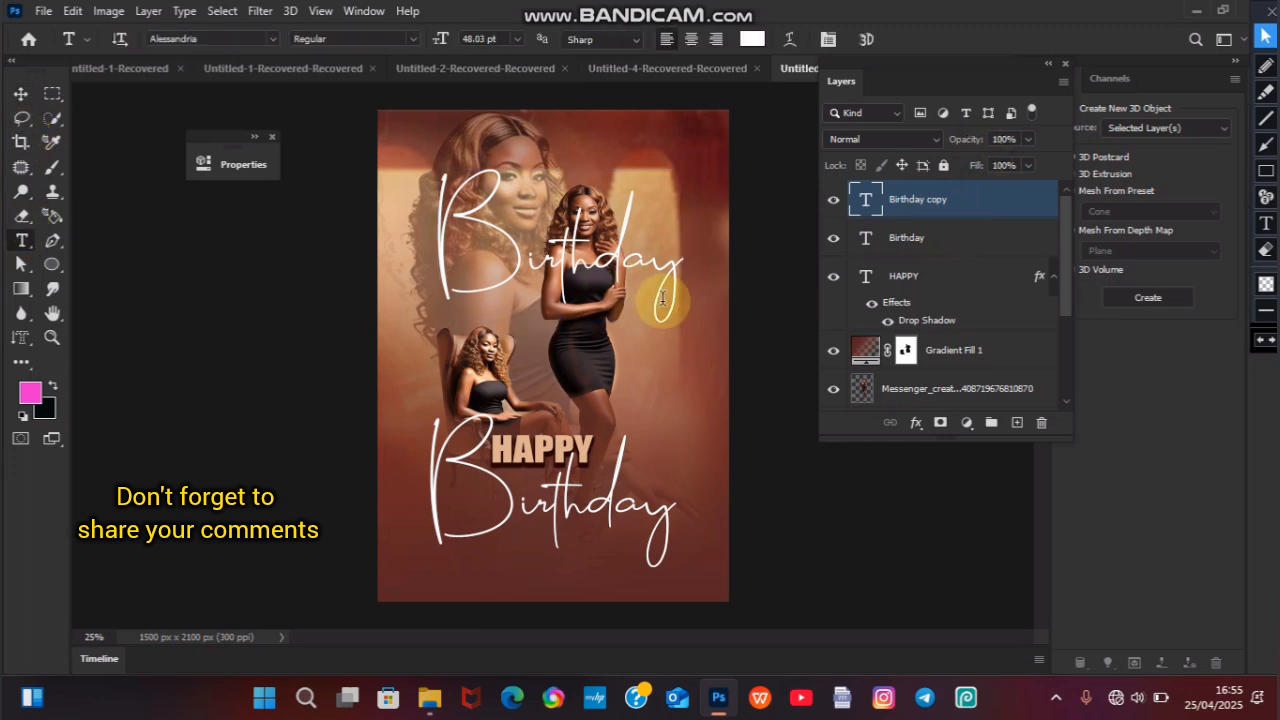
{"action": "left_click_drag", "start_coordinate": [674, 265], "coordinate": [418, 252]}
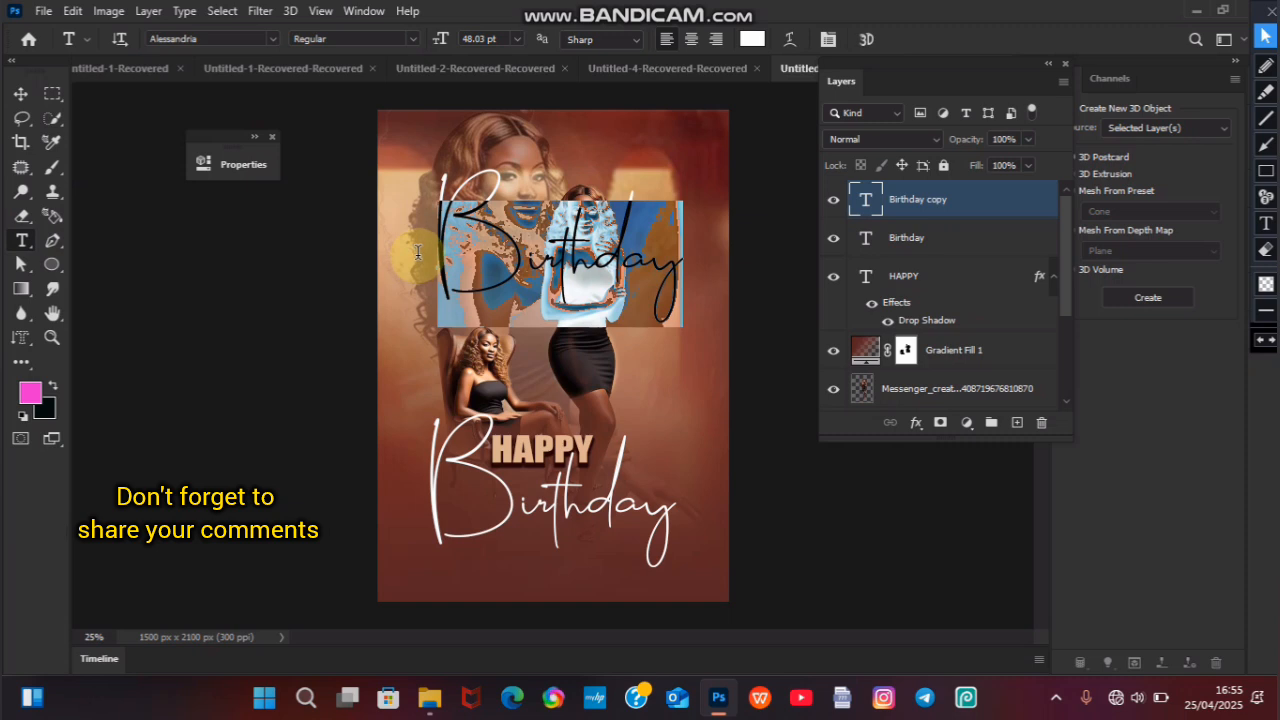
{"action": "key", "text": "BackSpace"}
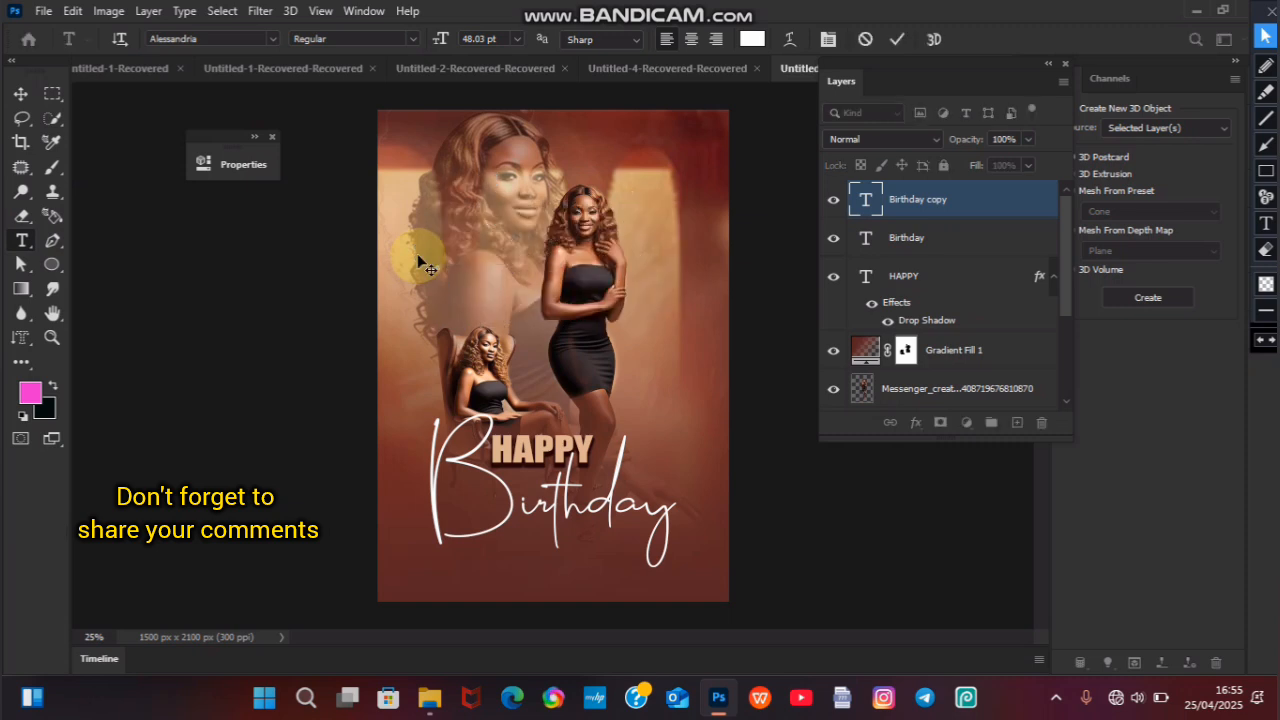
{"action": "type", "text": "Janet"}
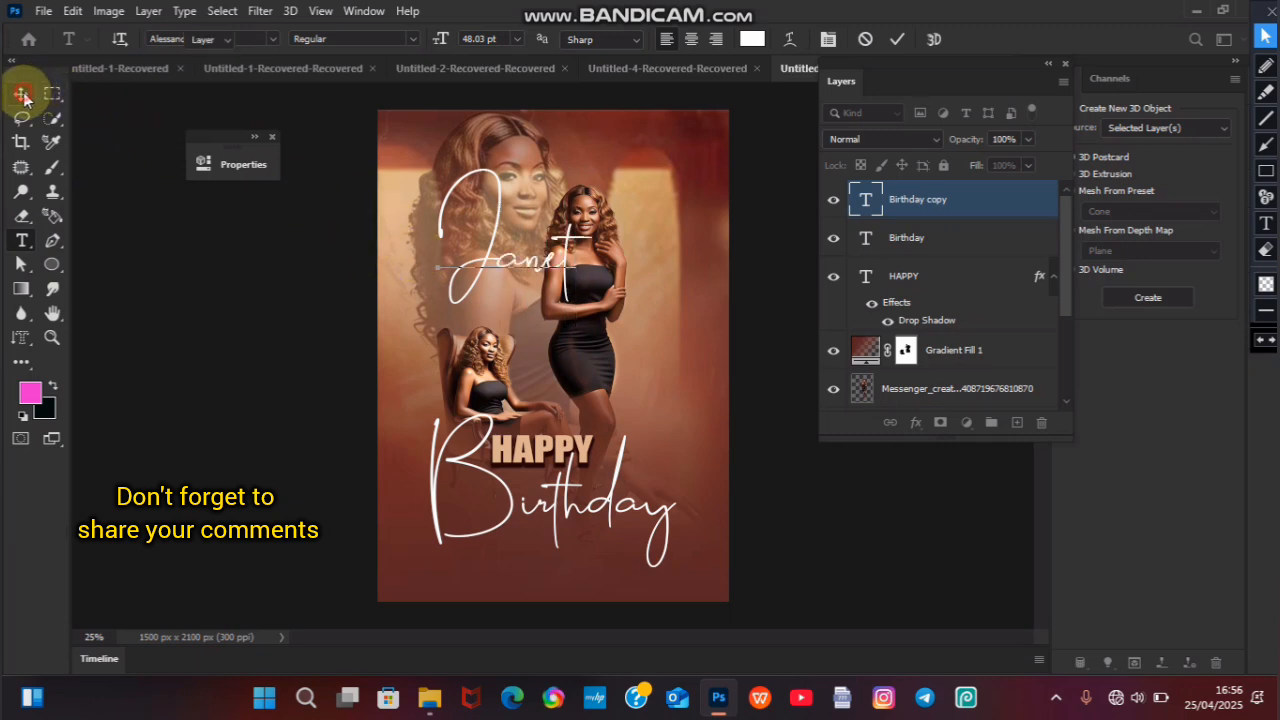
{"action": "left_click", "coordinate": [22, 94]}
{"action": "left_click_drag", "start_coordinate": [545, 333], "coordinate": [593, 295]}
Step: Recolour the first-name text to a light tan, cdaf84
{"action": "left_click", "coordinate": [22, 241]}
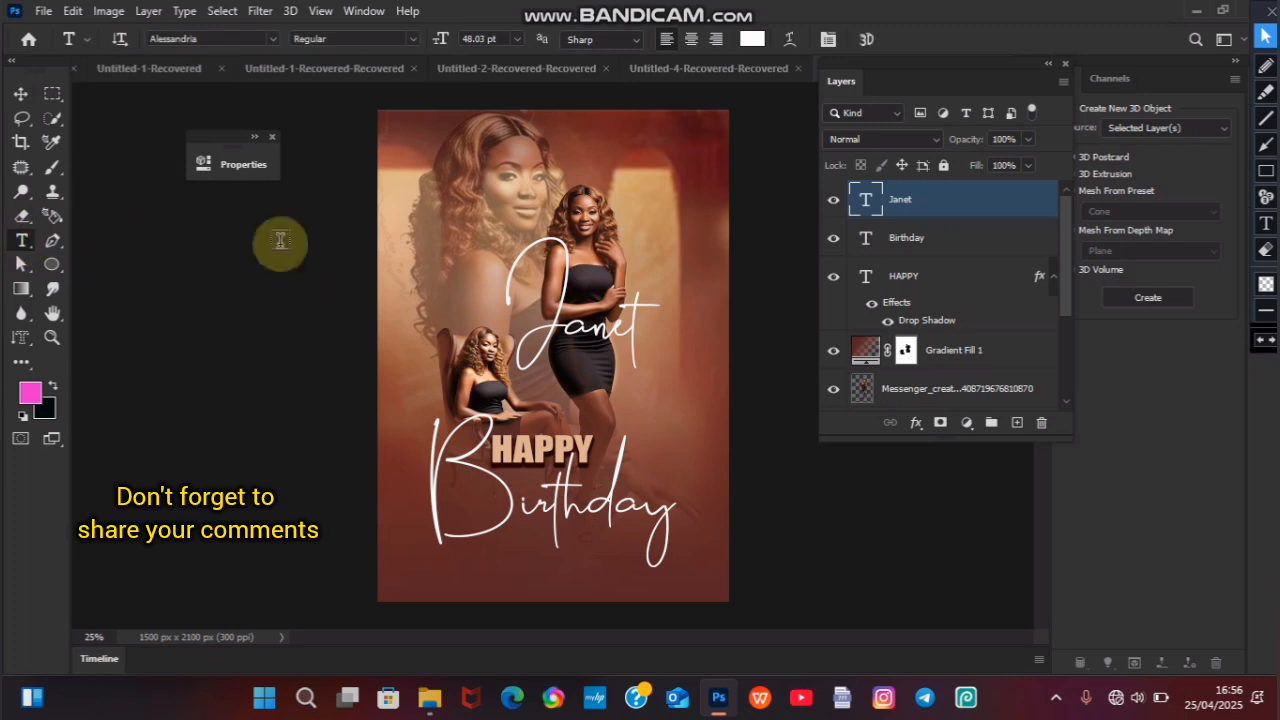
{"action": "left_click_drag", "start_coordinate": [502, 298], "coordinate": [632, 303]}
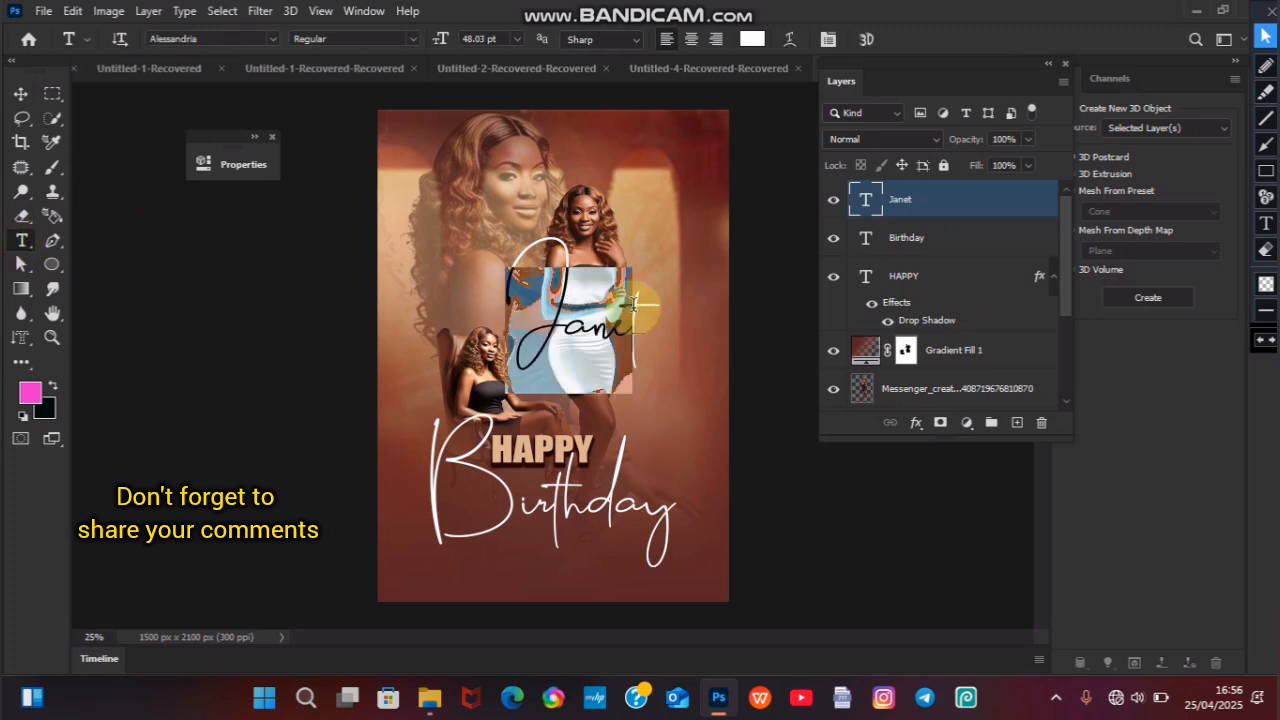
{"action": "left_click", "coordinate": [547, 310]}
{"action": "double_click", "coordinate": [547, 310]}
{"action": "left_click", "coordinate": [751, 38]}
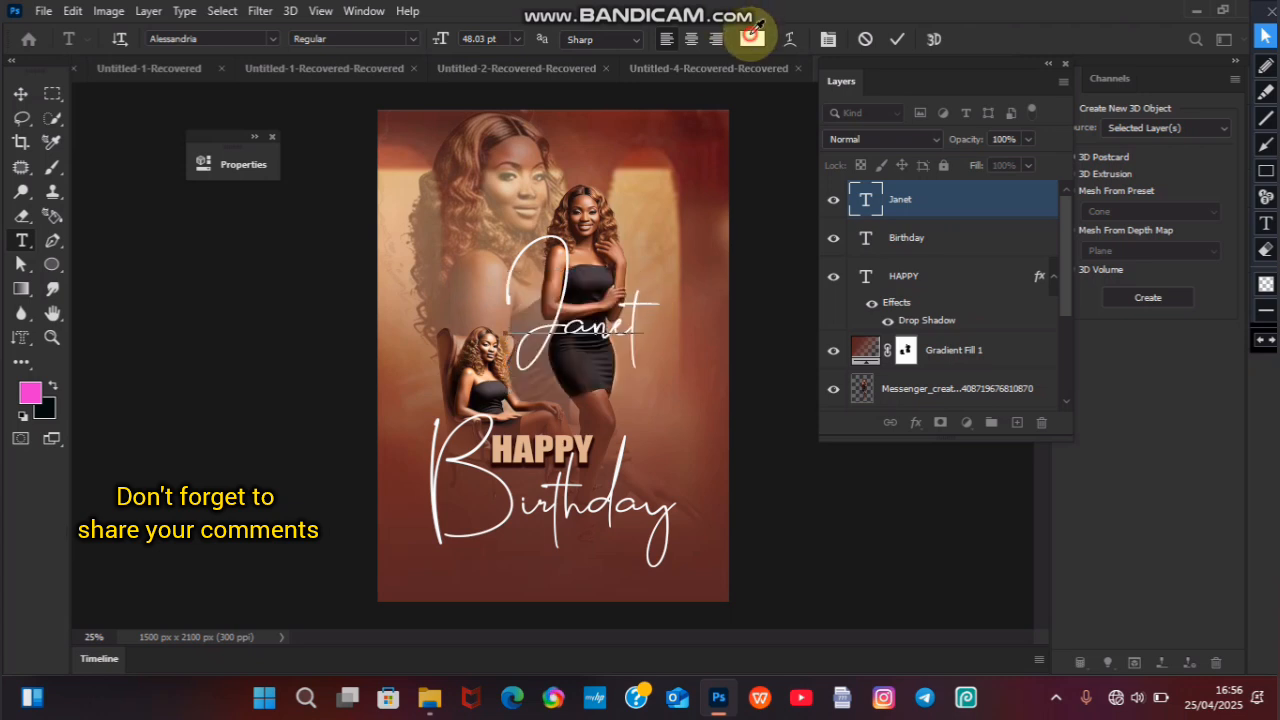
{"action": "left_click", "coordinate": [643, 258]}
{"action": "left_click", "coordinate": [647, 197]}
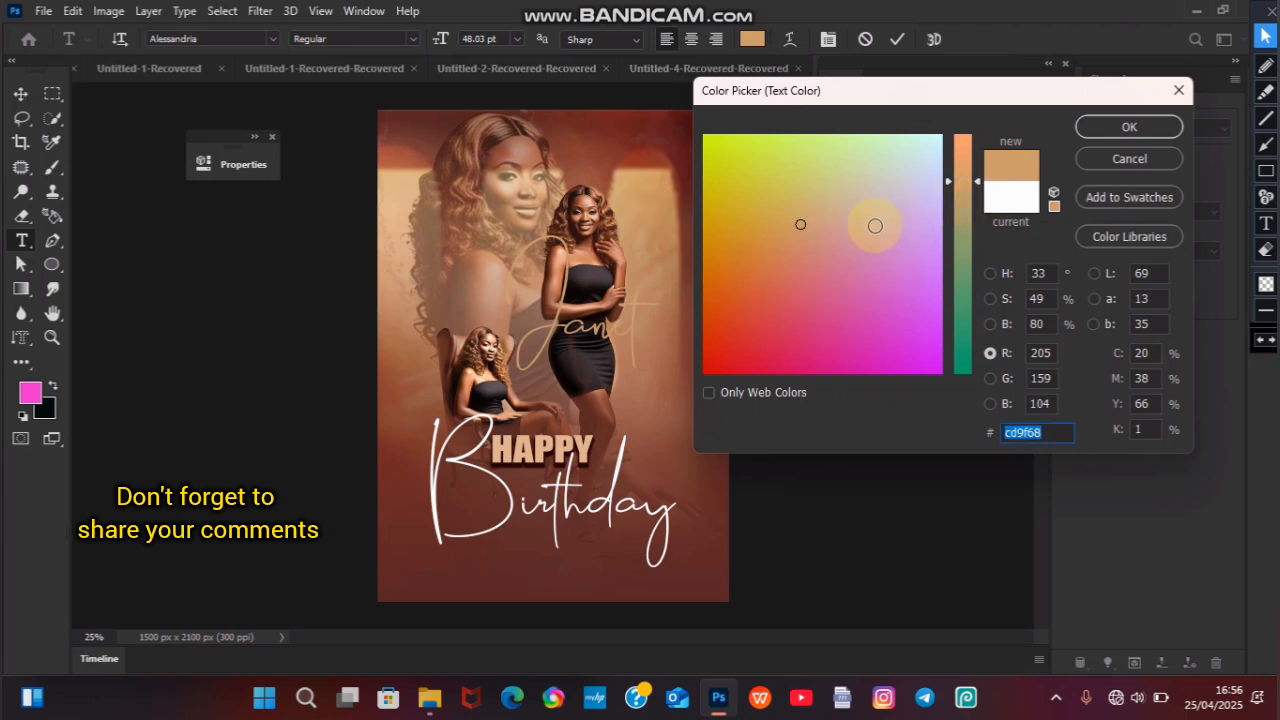
{"action": "left_click_drag", "start_coordinate": [800, 226], "coordinate": [819, 218]}
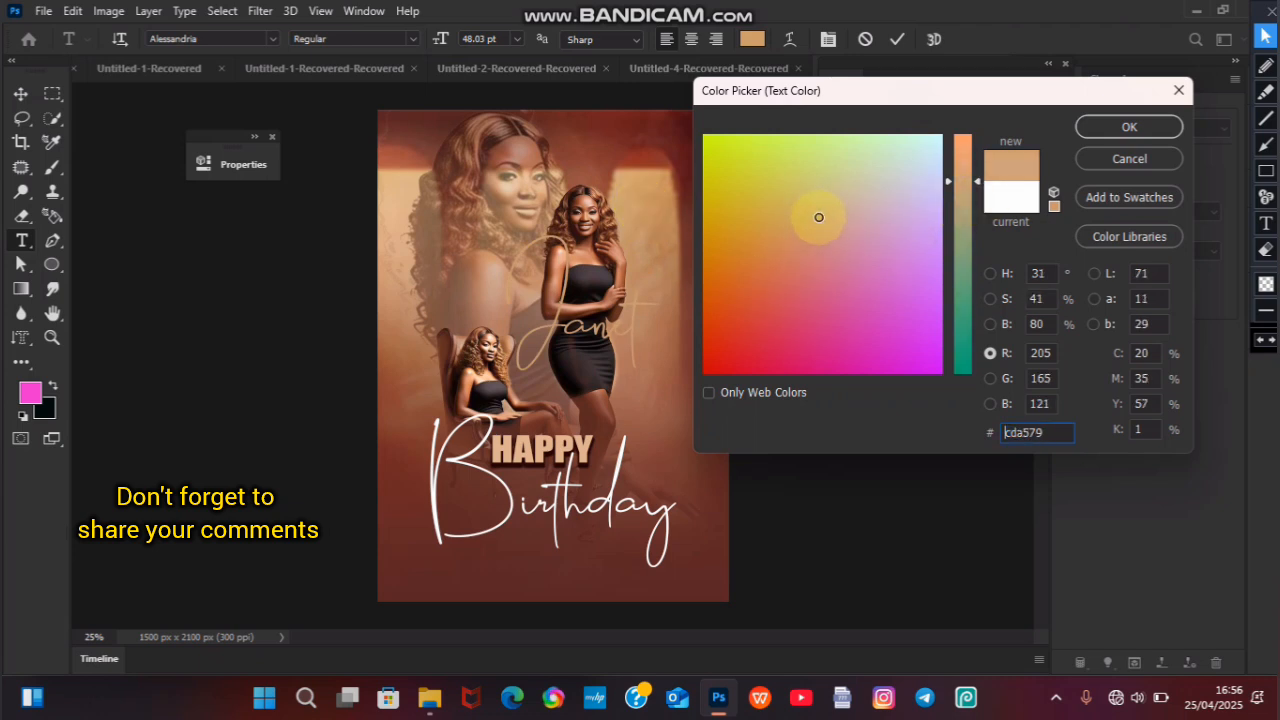
{"action": "left_click", "coordinate": [1097, 124]}
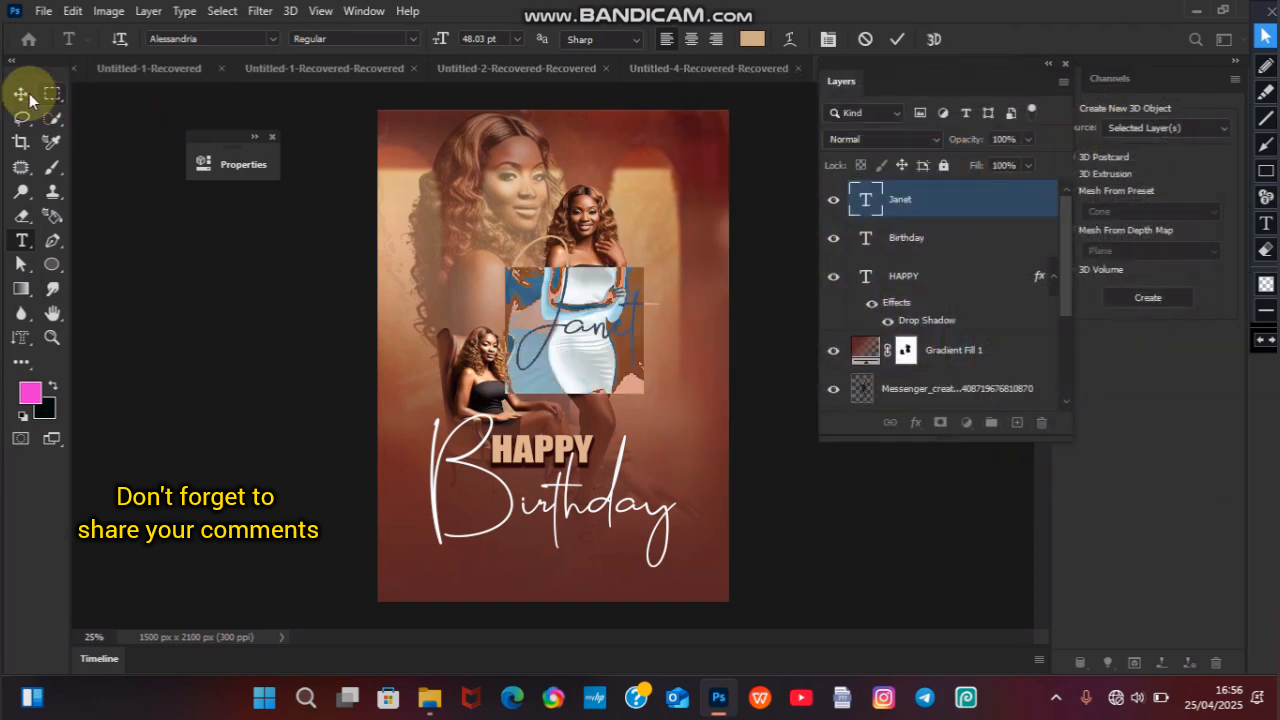
Step: Scale the first-name text to about 50% and move it just below the right half of the Birthday text
{"action": "left_click", "coordinate": [22, 95]}
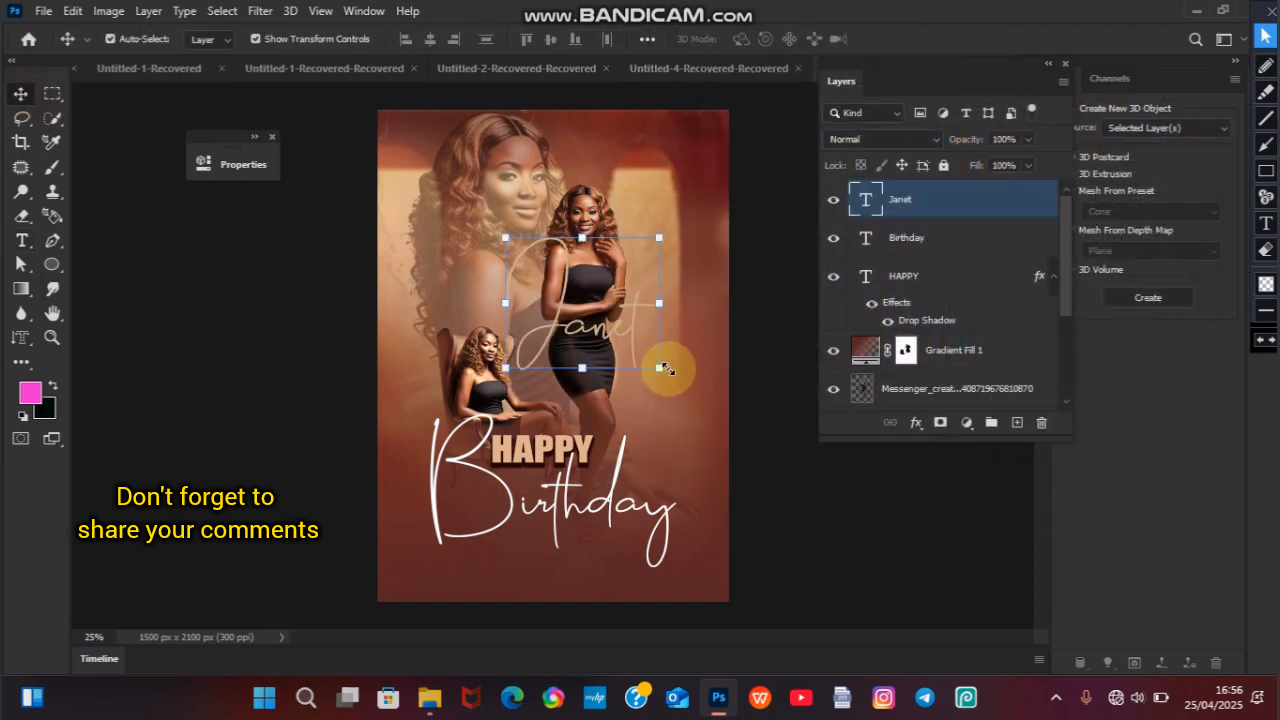
{"action": "left_click_drag", "start_coordinate": [659, 366], "coordinate": [614, 551]}
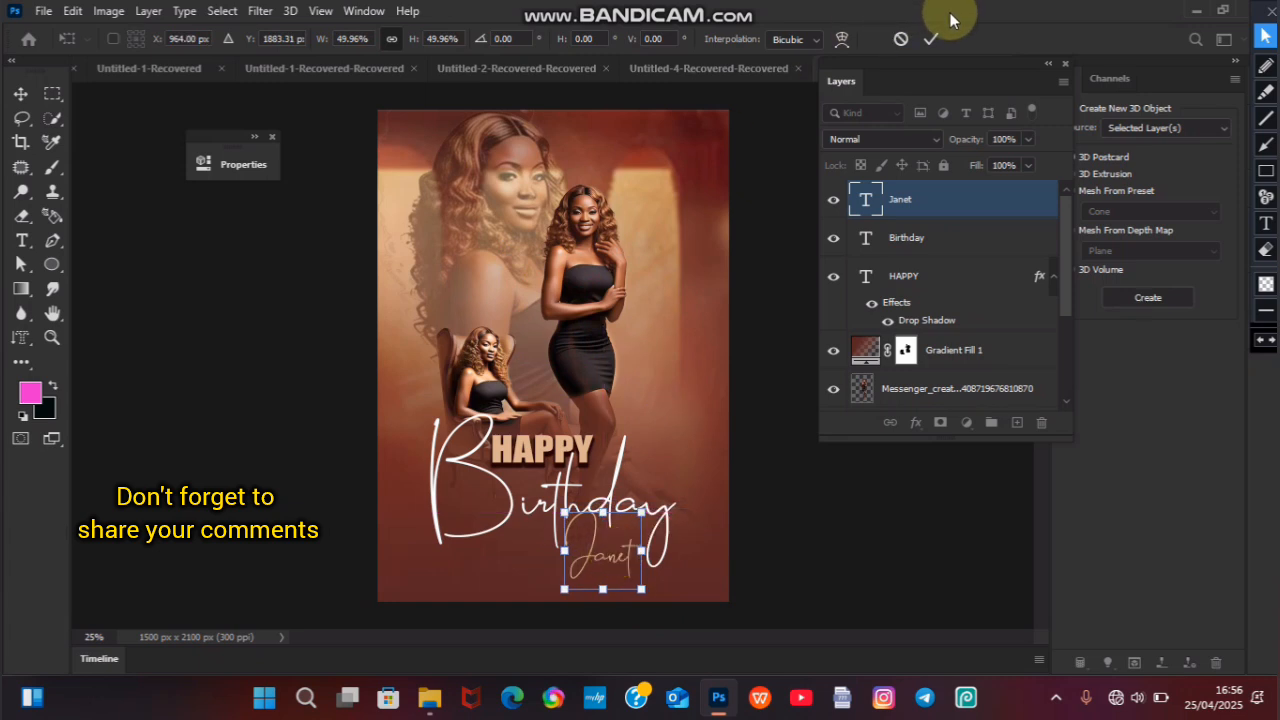
{"action": "left_click", "coordinate": [933, 40]}
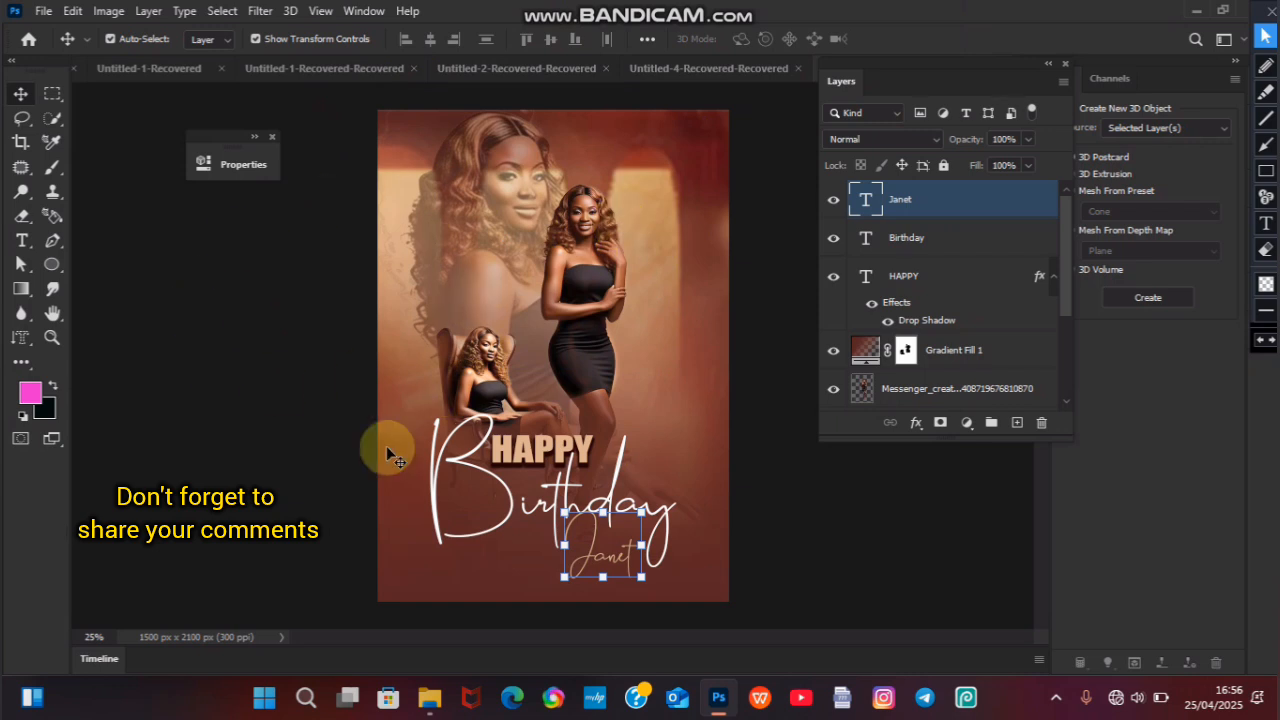
Step: Start a new text entry over the large portrait and set its font to Arial Rounded MT Bold
{"action": "left_click", "coordinate": [21, 243]}
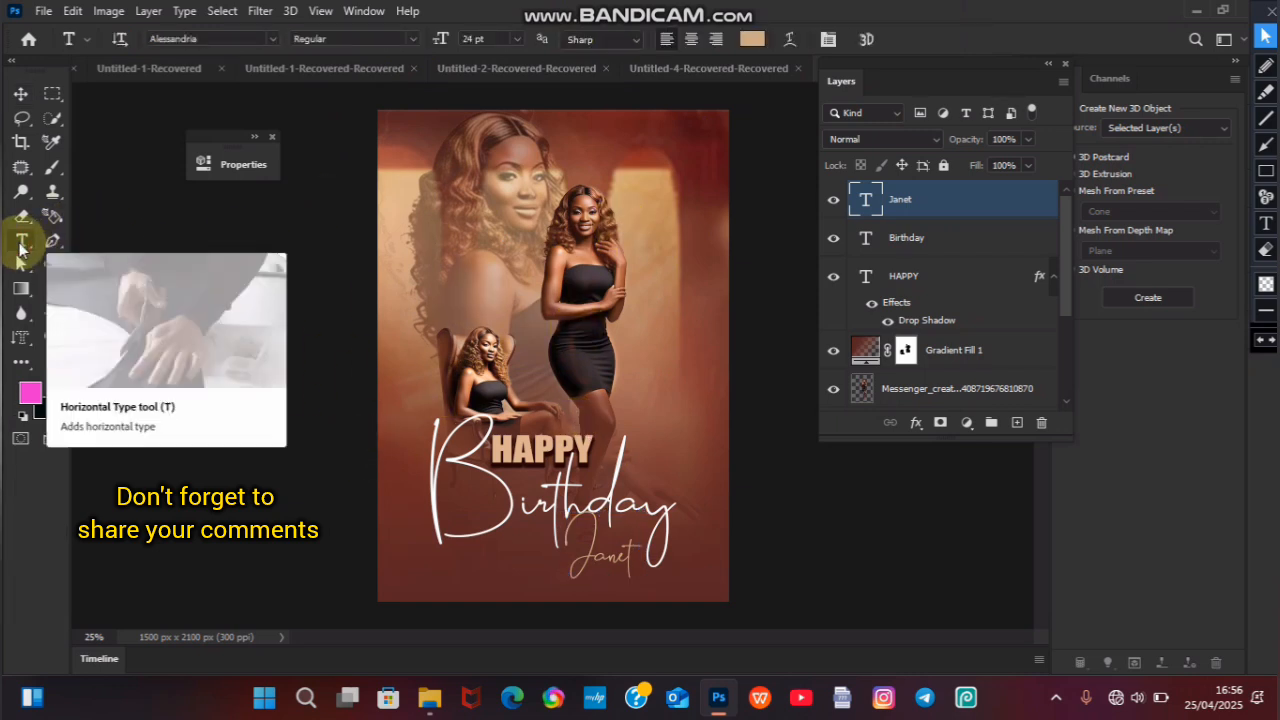
{"action": "left_click", "coordinate": [272, 39]}
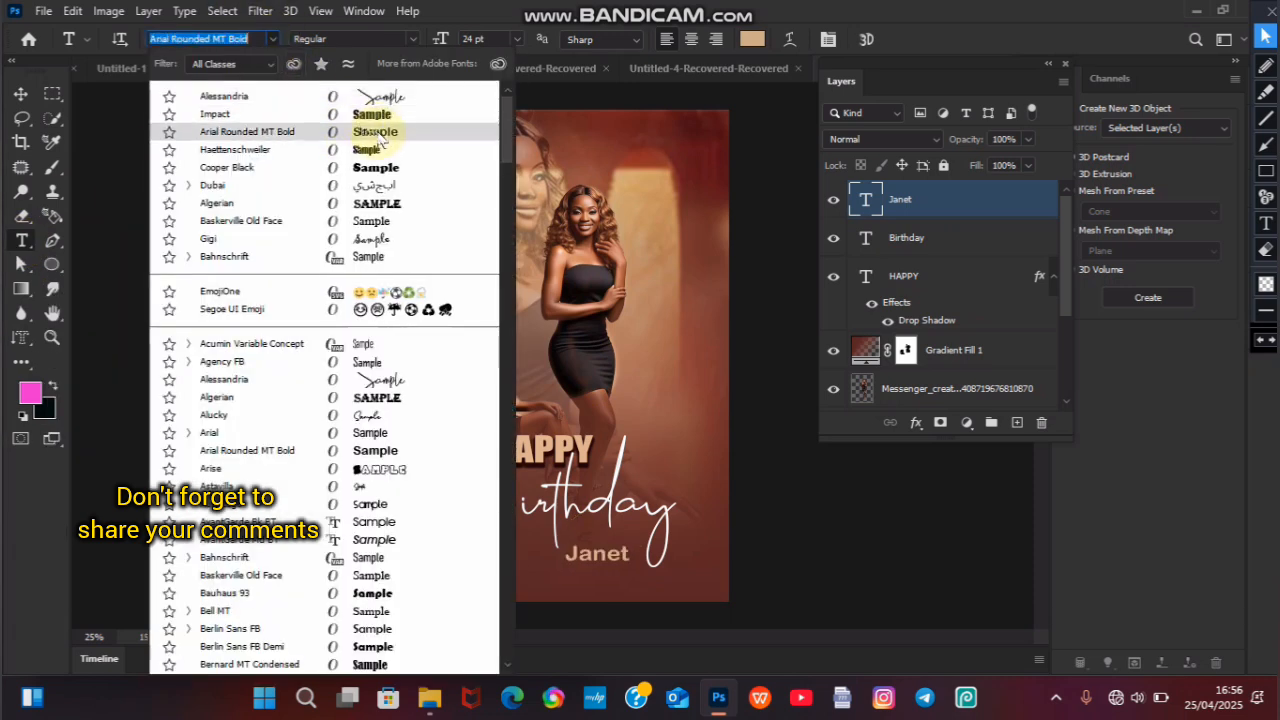
{"action": "left_click", "coordinate": [686, 7]}
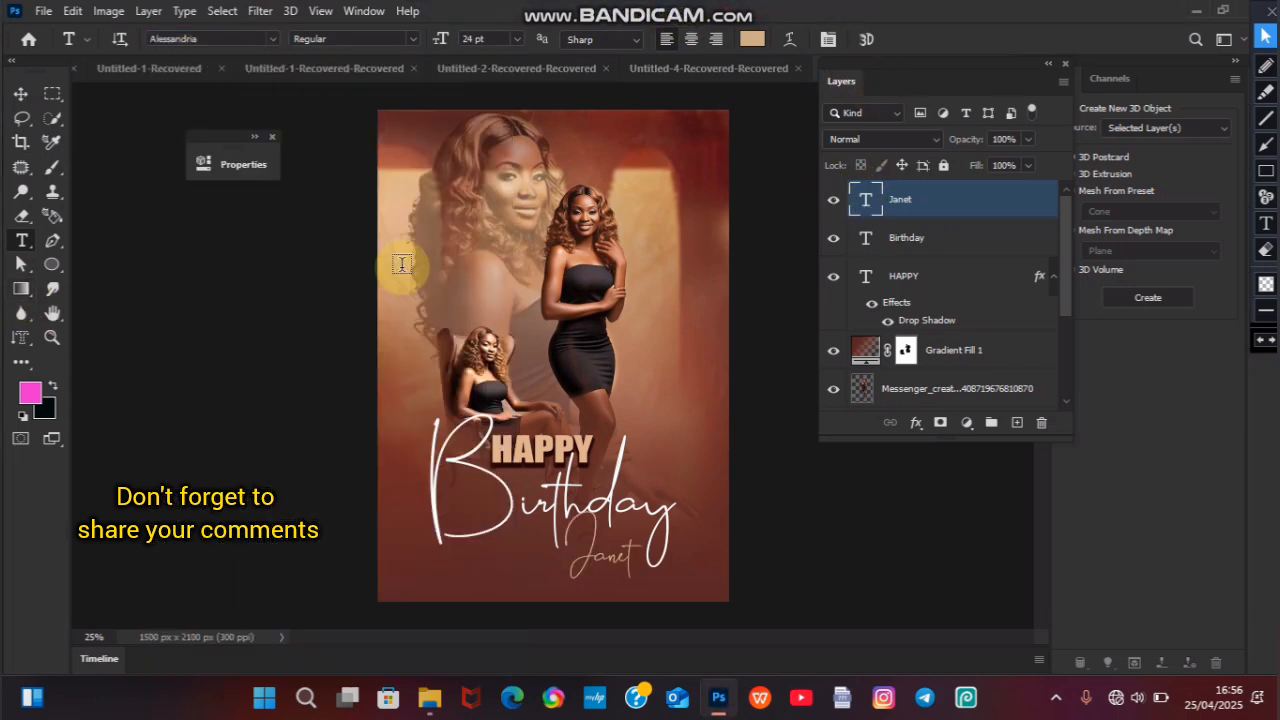
{"action": "left_click", "coordinate": [511, 265]}
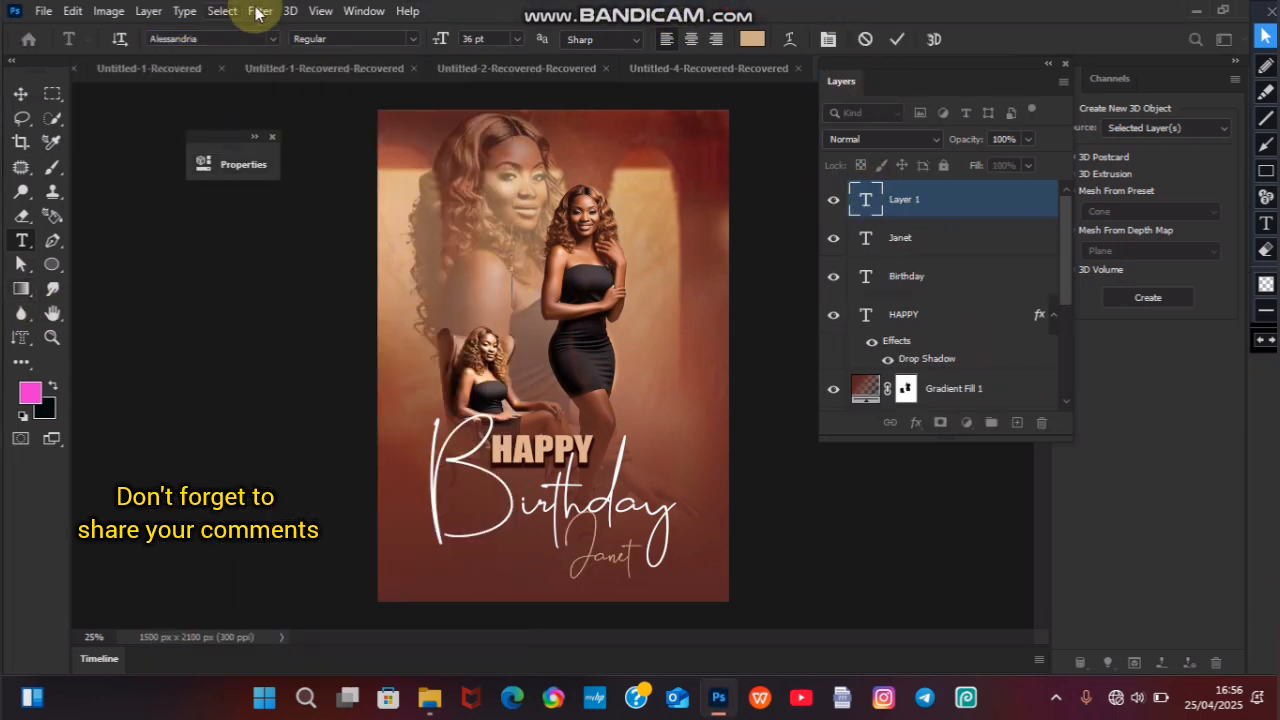
{"action": "left_click", "coordinate": [272, 39]}
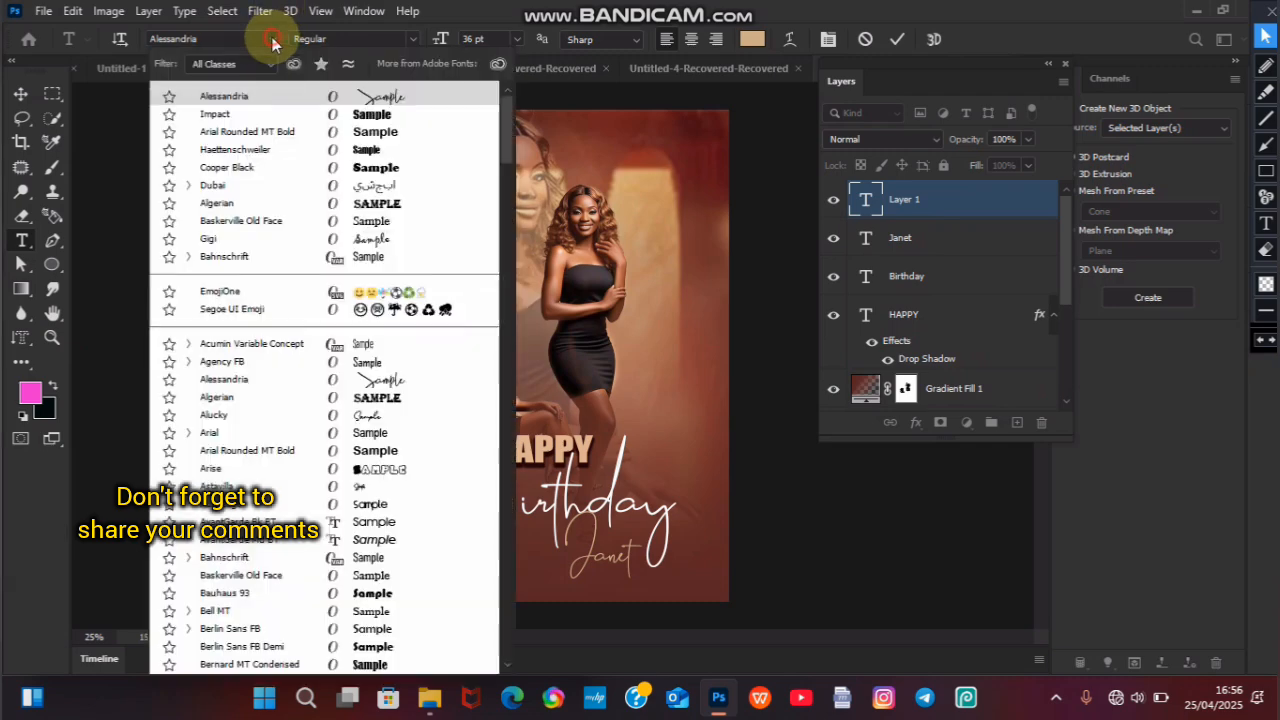
{"action": "left_click", "coordinate": [345, 136]}
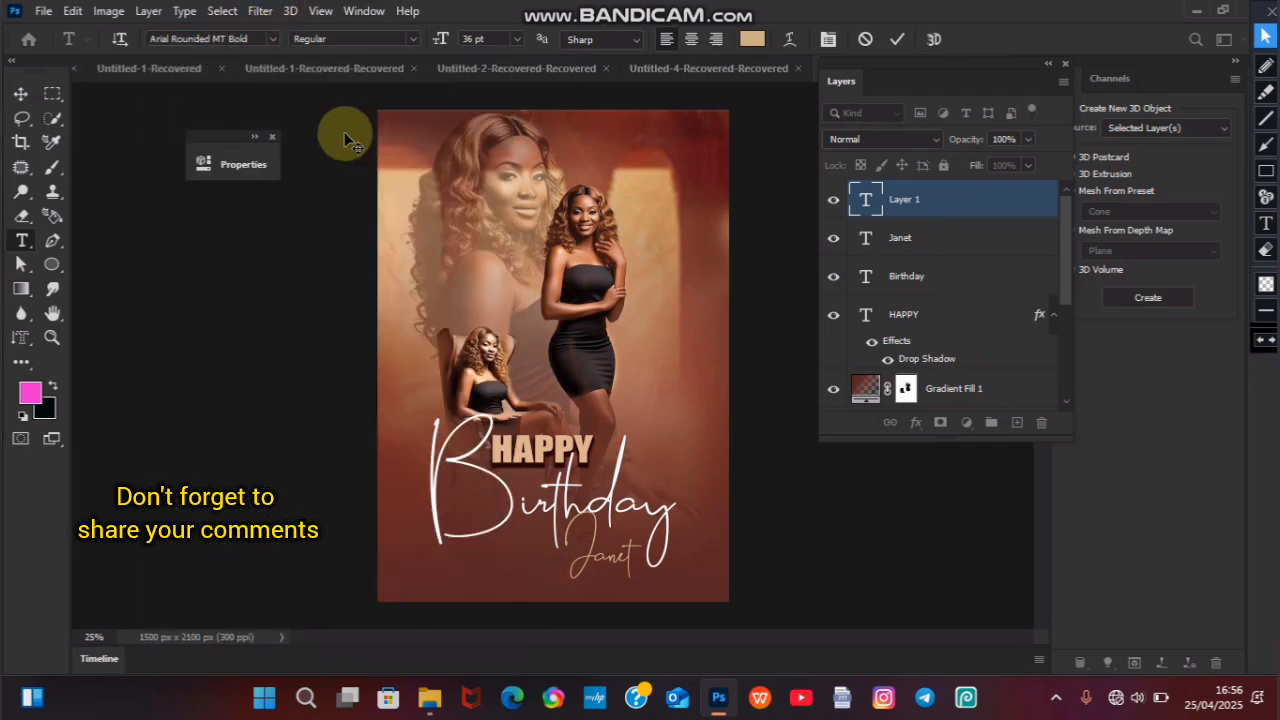
Step: Add a four-line text reading "May your Birthday bring / lots of joy and happiness / to you, and may the Good God guide / and be with you"
{"action": "left_click", "coordinate": [24, 221]}
{"action": "left_click", "coordinate": [24, 239]}
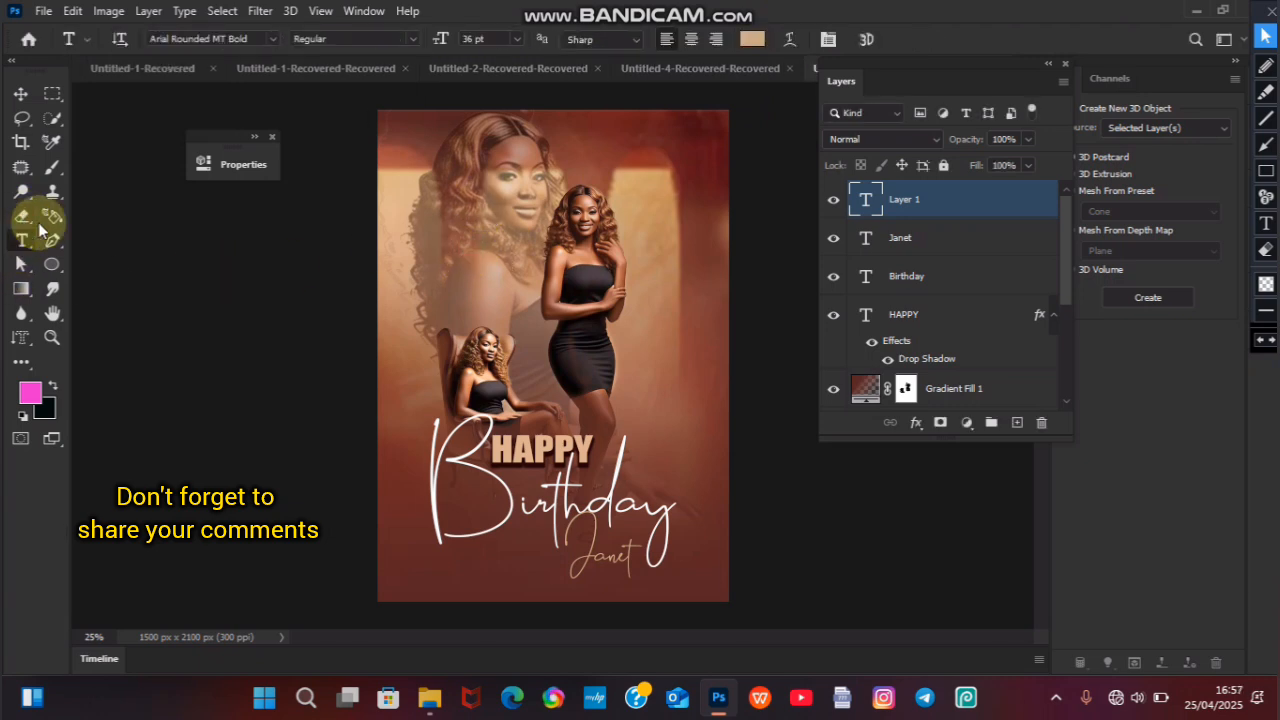
{"action": "left_click", "coordinate": [441, 210]}
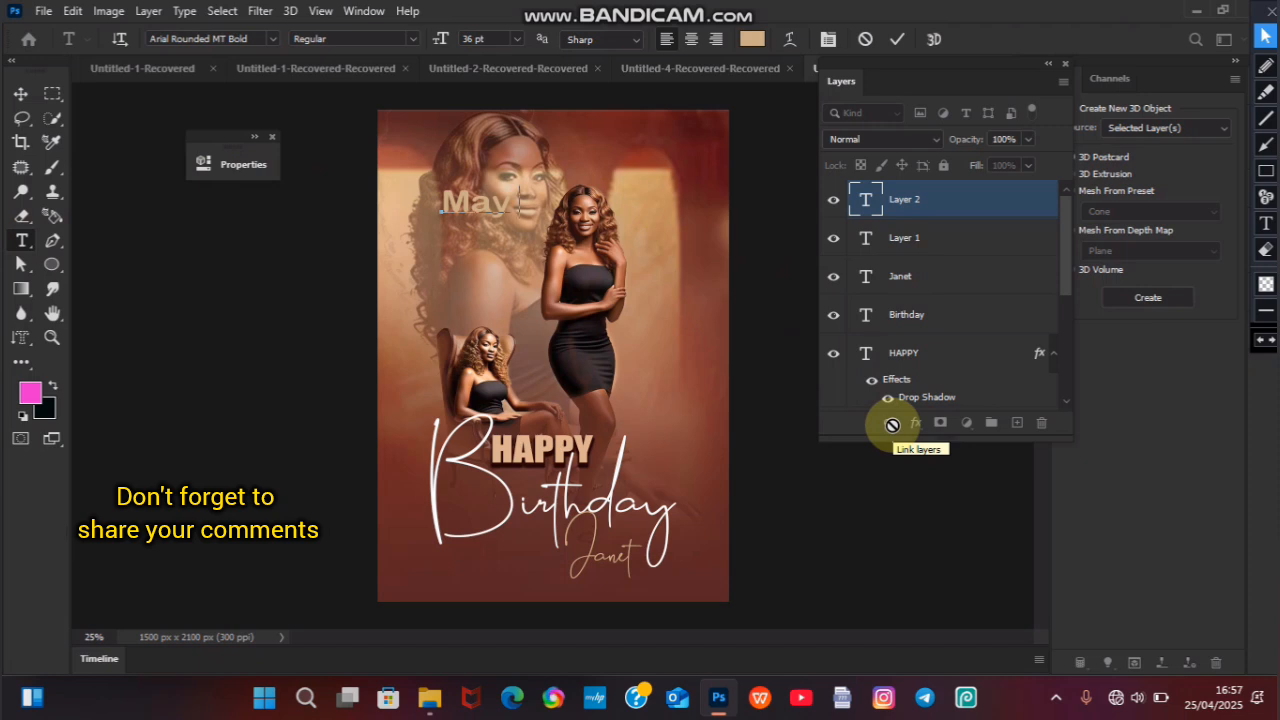
{"action": "type", "text": "May"}
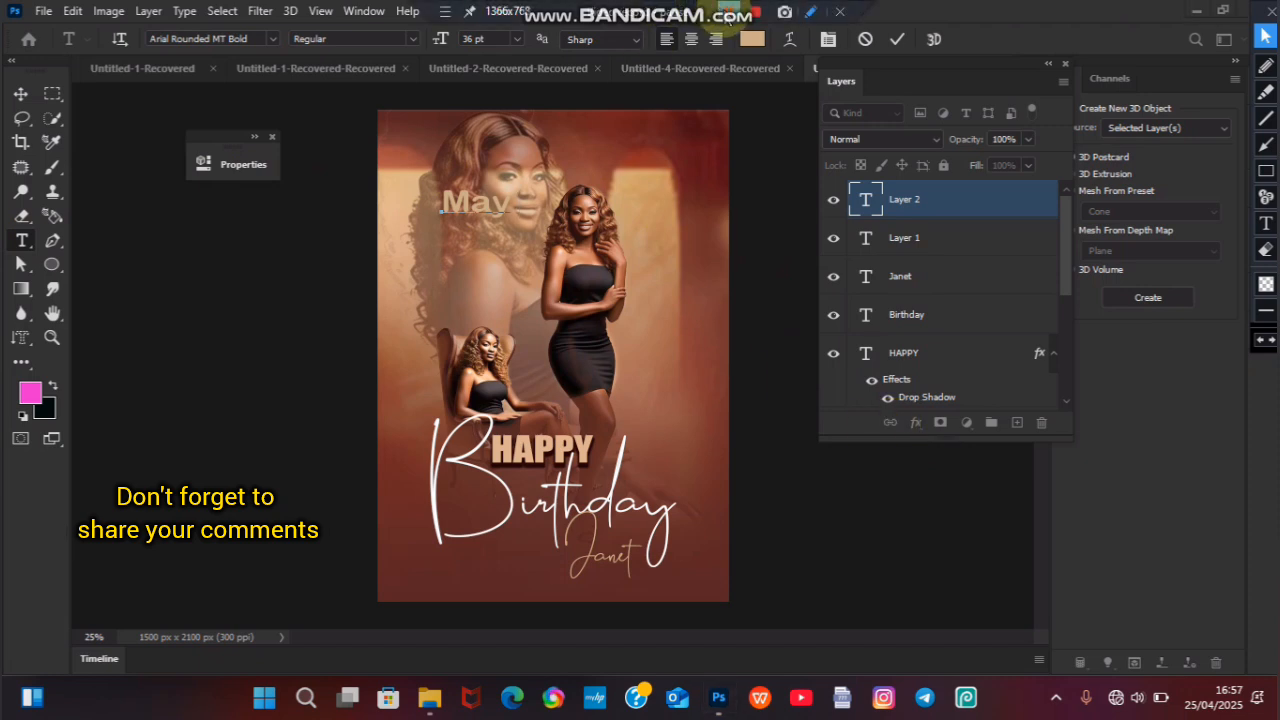
{"action": "key", "text": "ctrl+v"}
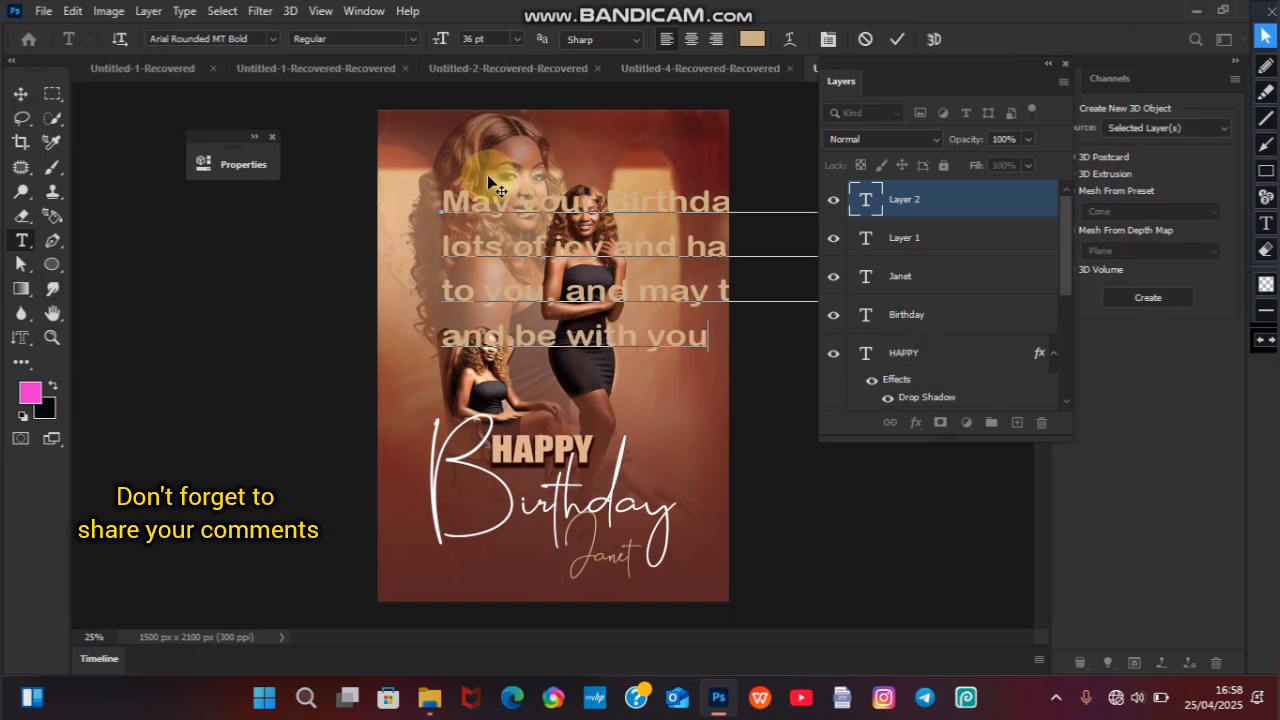
{"action": "left_click", "coordinate": [897, 39]}
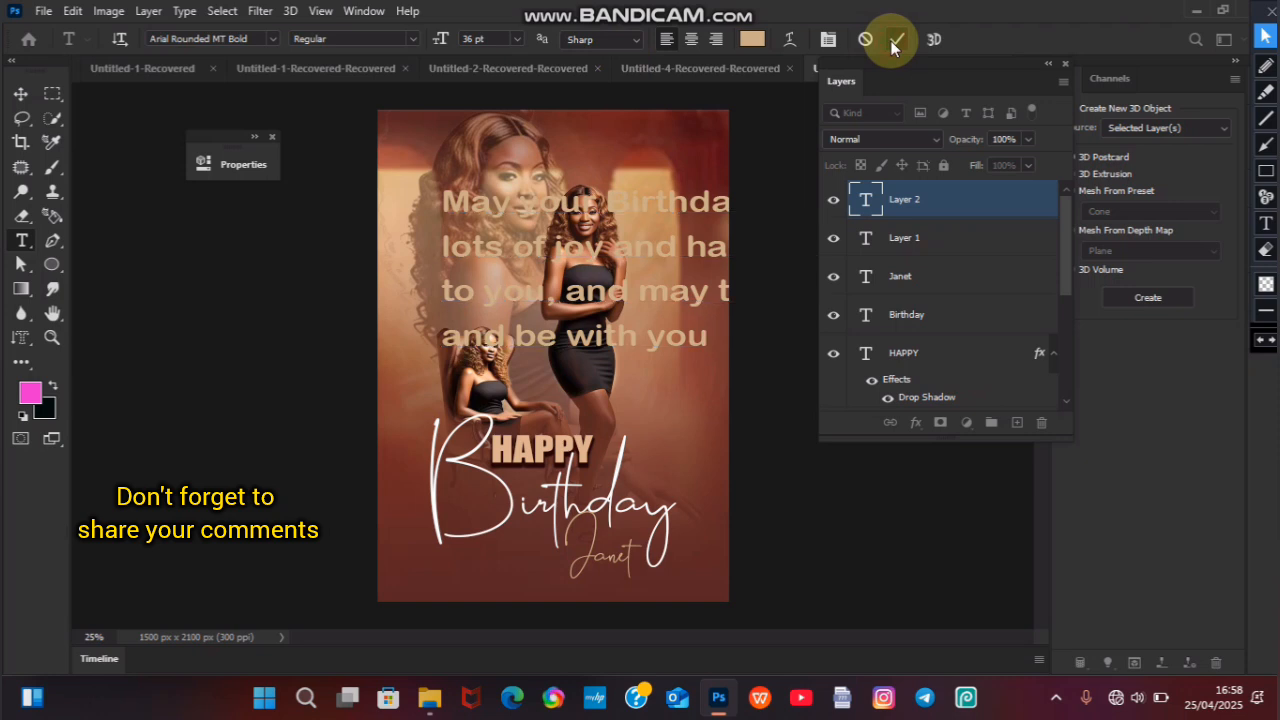
Step: Center-align the birthday wish, scale it to about 17.5% and place it in the design's upper-right area, above the standing woman's head
{"action": "left_click_drag", "start_coordinate": [444, 197], "coordinate": [722, 373]}
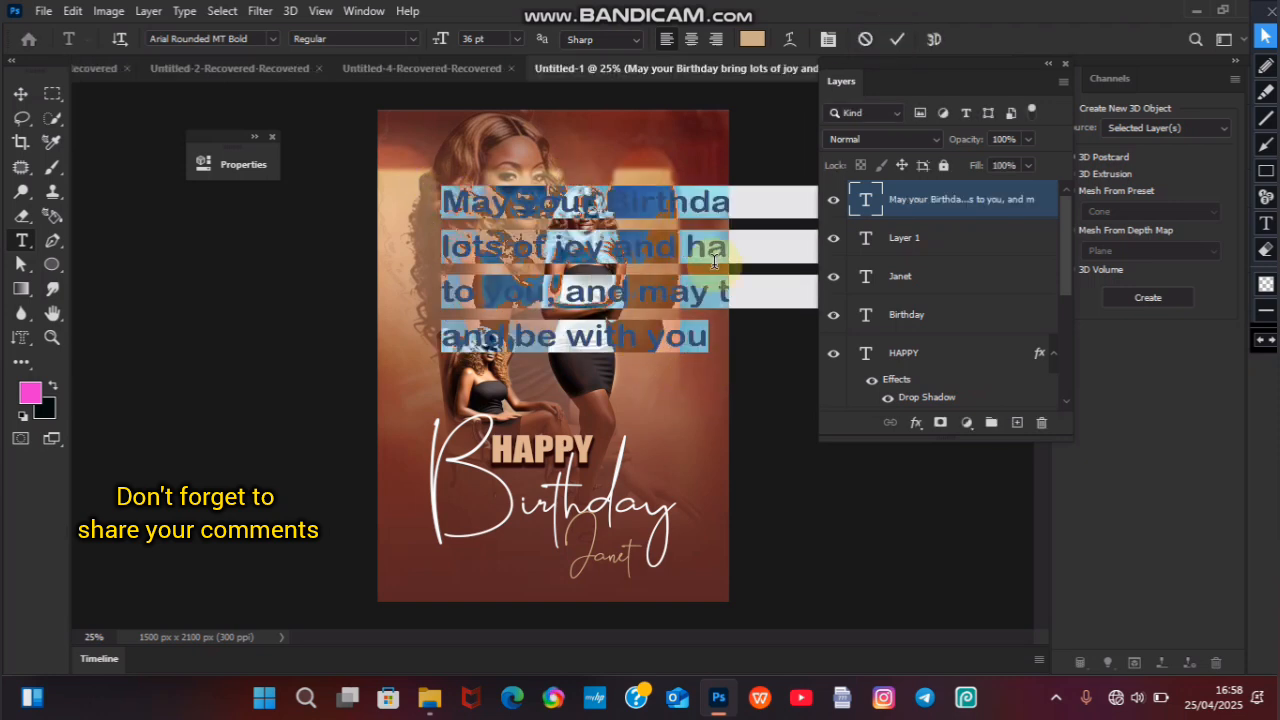
{"action": "left_click", "coordinate": [693, 39]}
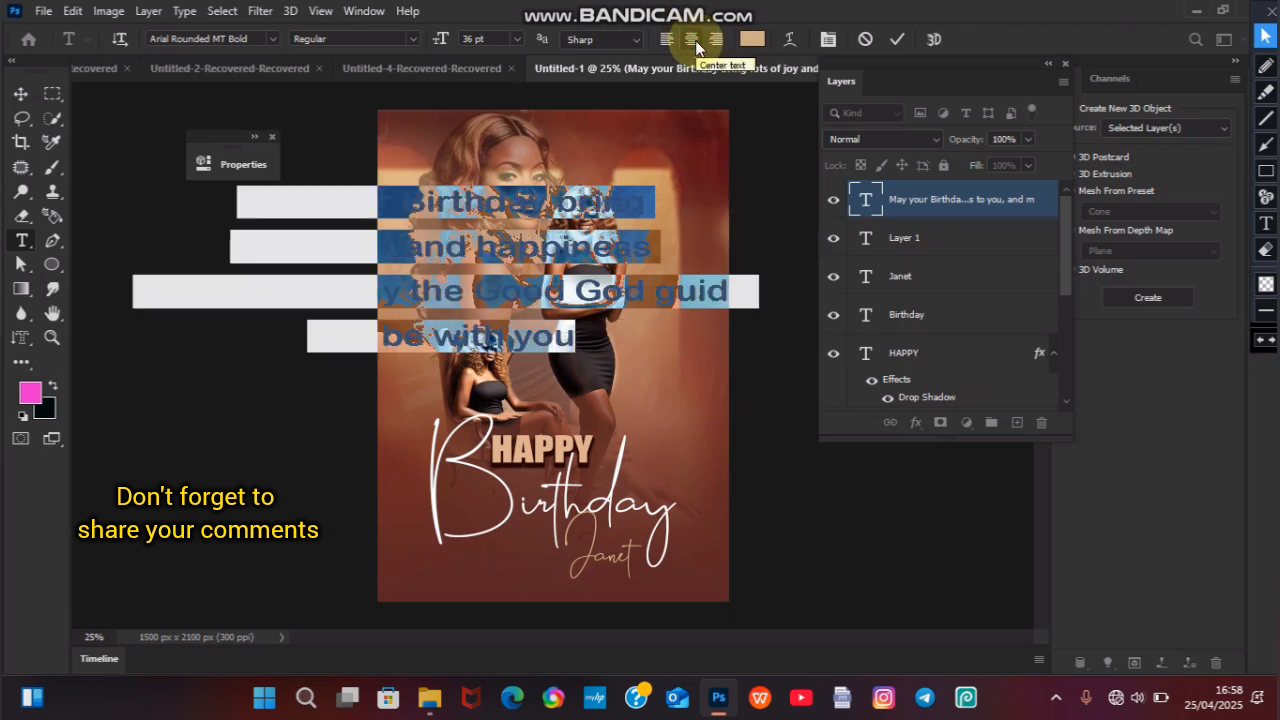
{"action": "left_click", "coordinate": [20, 95]}
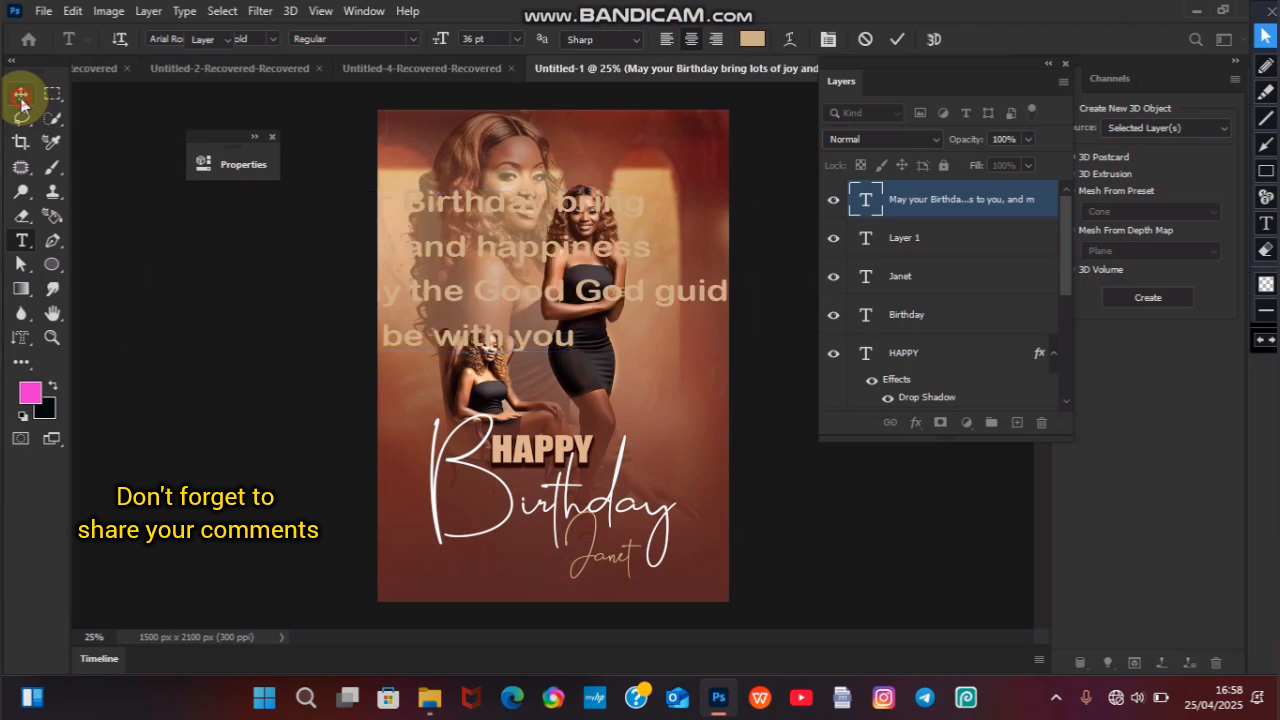
{"action": "left_click_drag", "start_coordinate": [133, 350], "coordinate": [571, 280]}
{"action": "left_click_drag", "start_coordinate": [746, 210], "coordinate": [668, 176]}
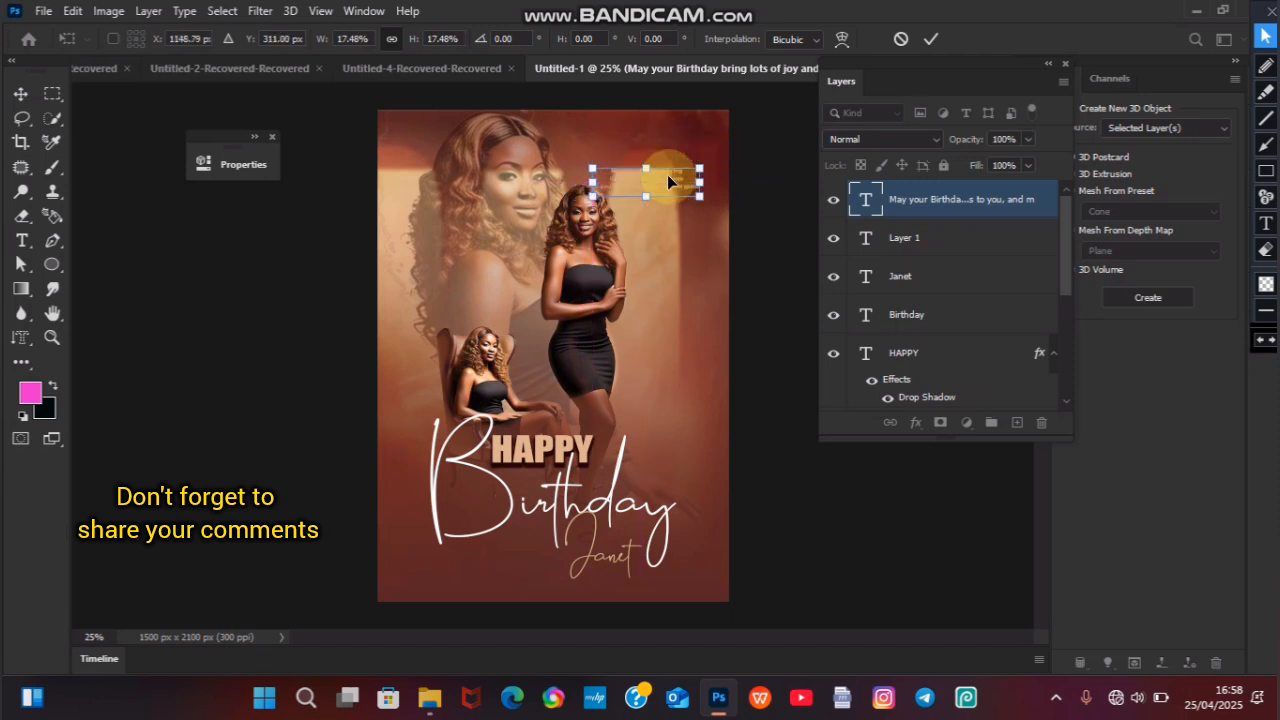
{"action": "key", "text": "Return"}
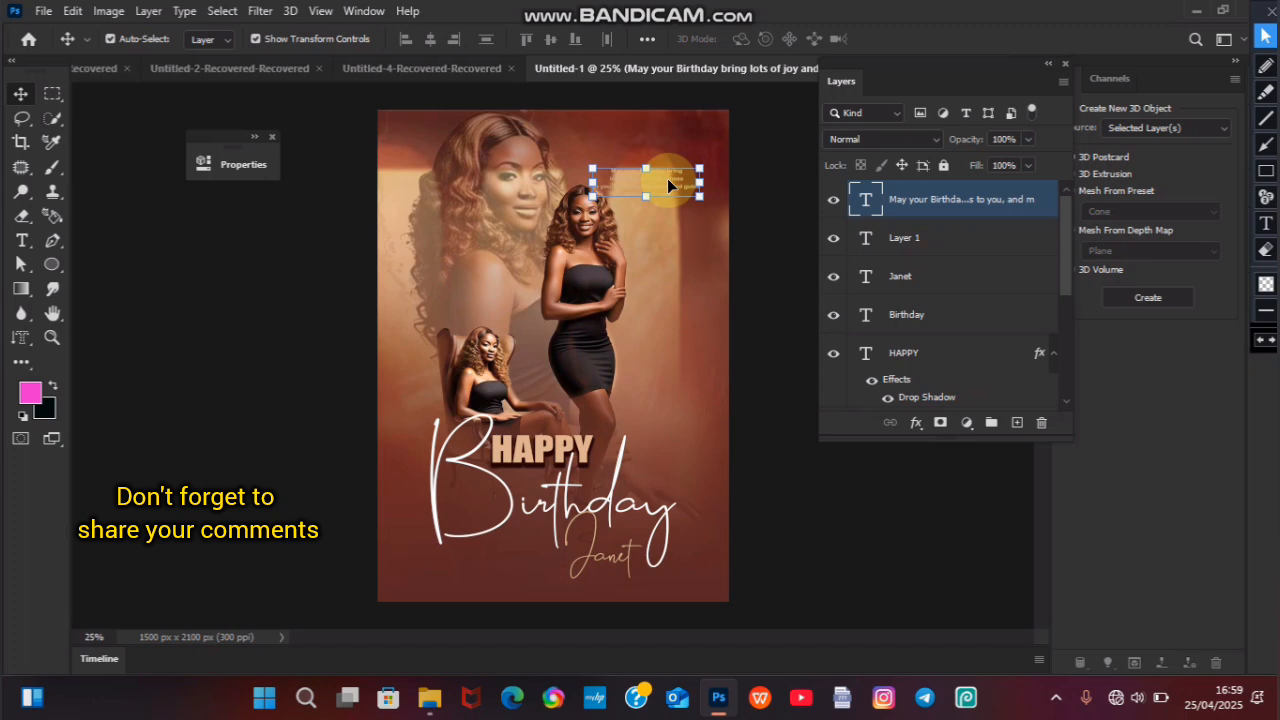
Step: Duplicate the small birthday wish, placing the copy across the standing woman's face, and recolour the copy white (fff)
{"action": "key", "text": "ctrl+j"}
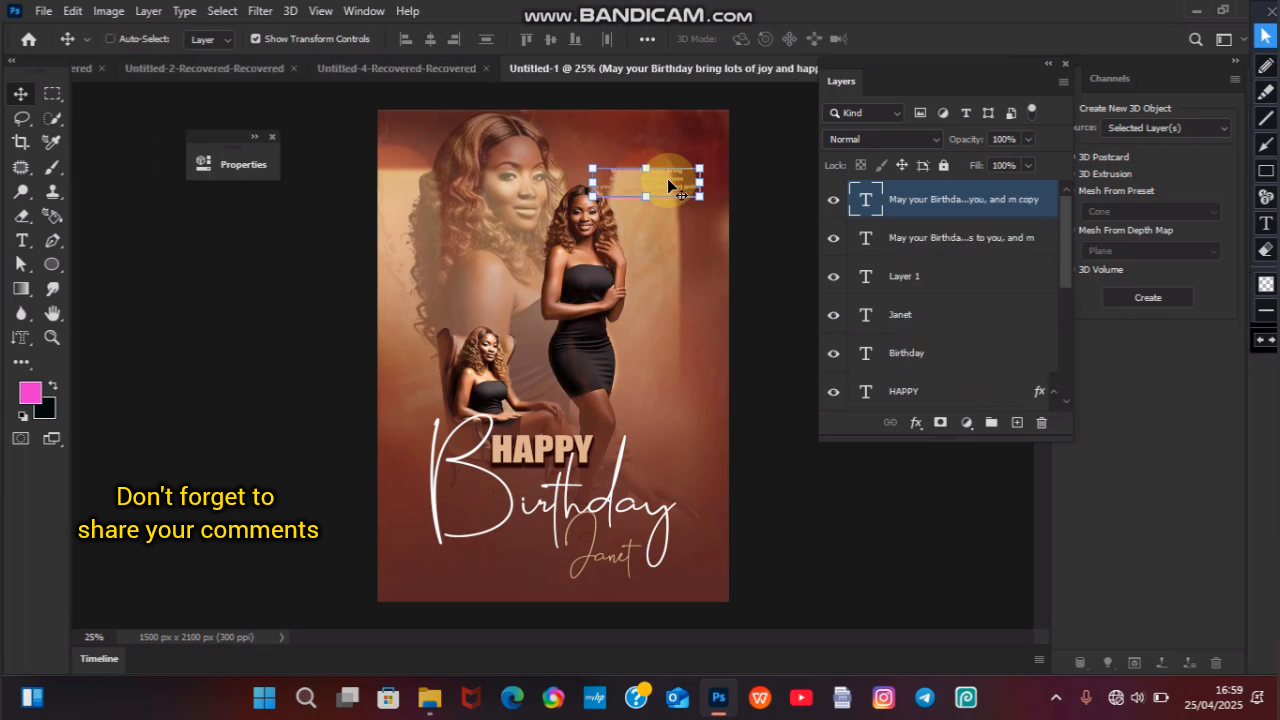
{"action": "left_click_drag", "start_coordinate": [667, 178], "coordinate": [594, 232]}
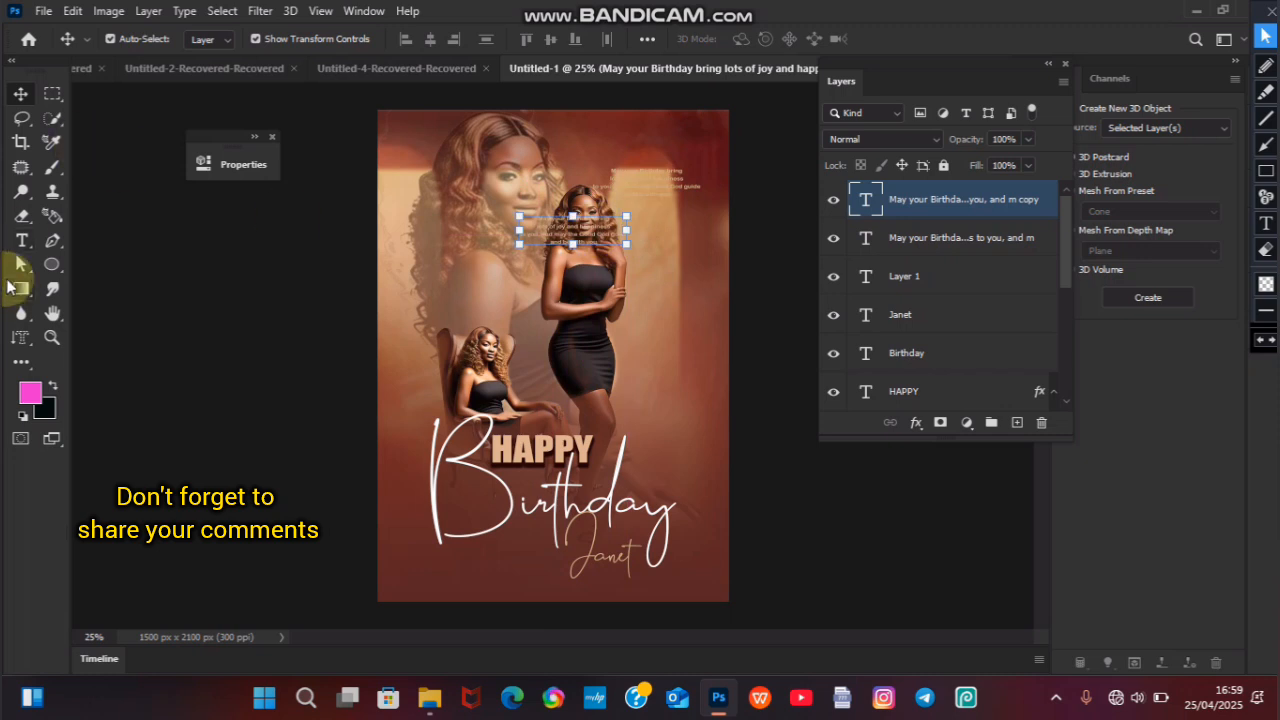
{"action": "left_click", "coordinate": [20, 246]}
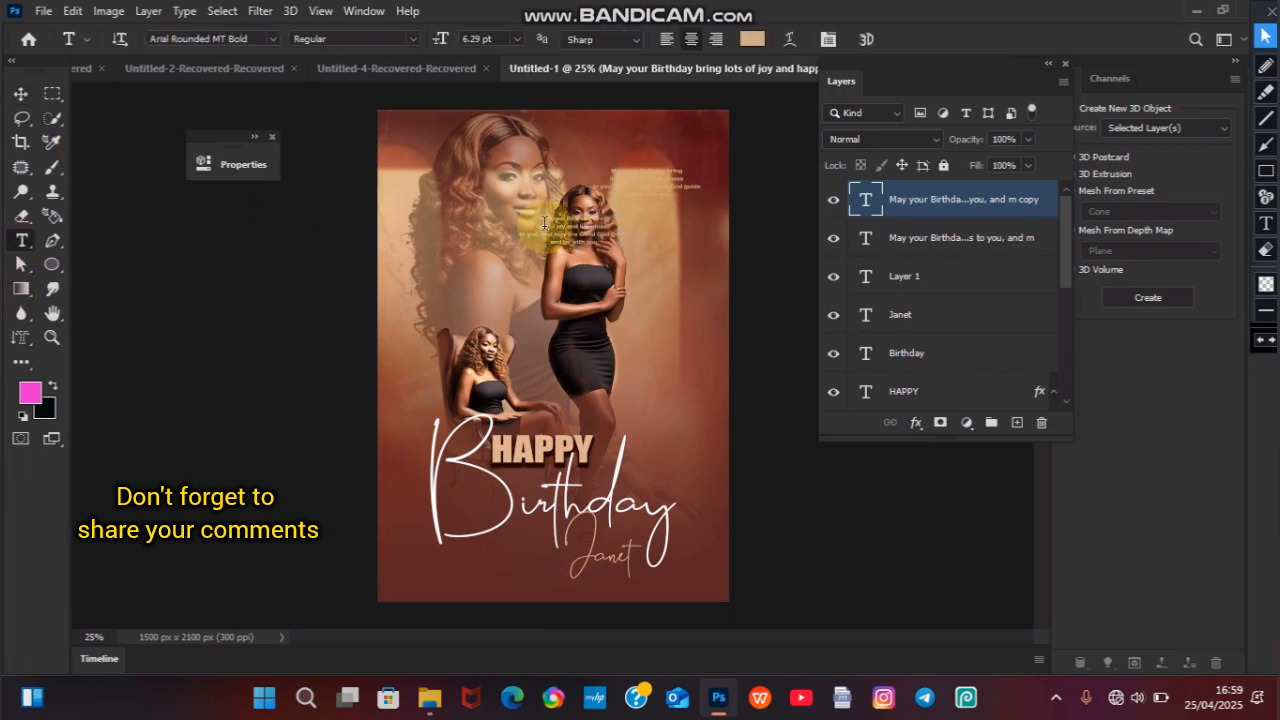
{"action": "left_click_drag", "start_coordinate": [527, 218], "coordinate": [643, 243]}
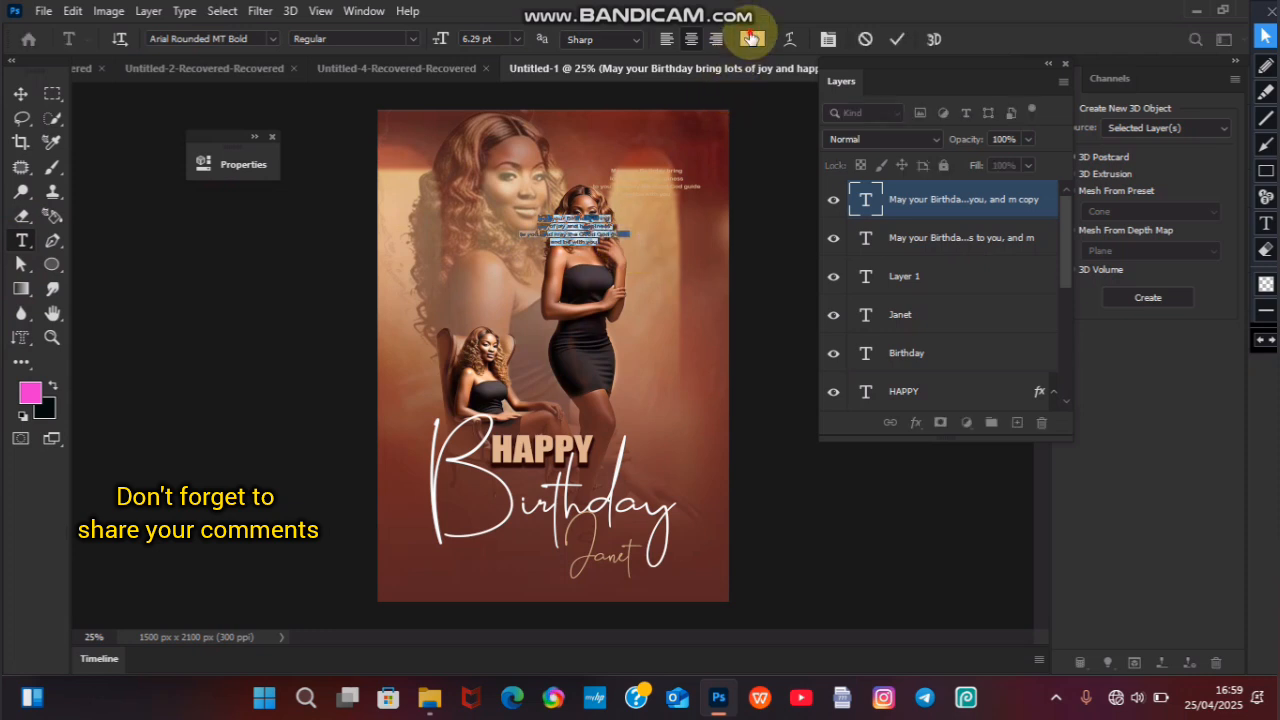
{"action": "left_click", "coordinate": [751, 39]}
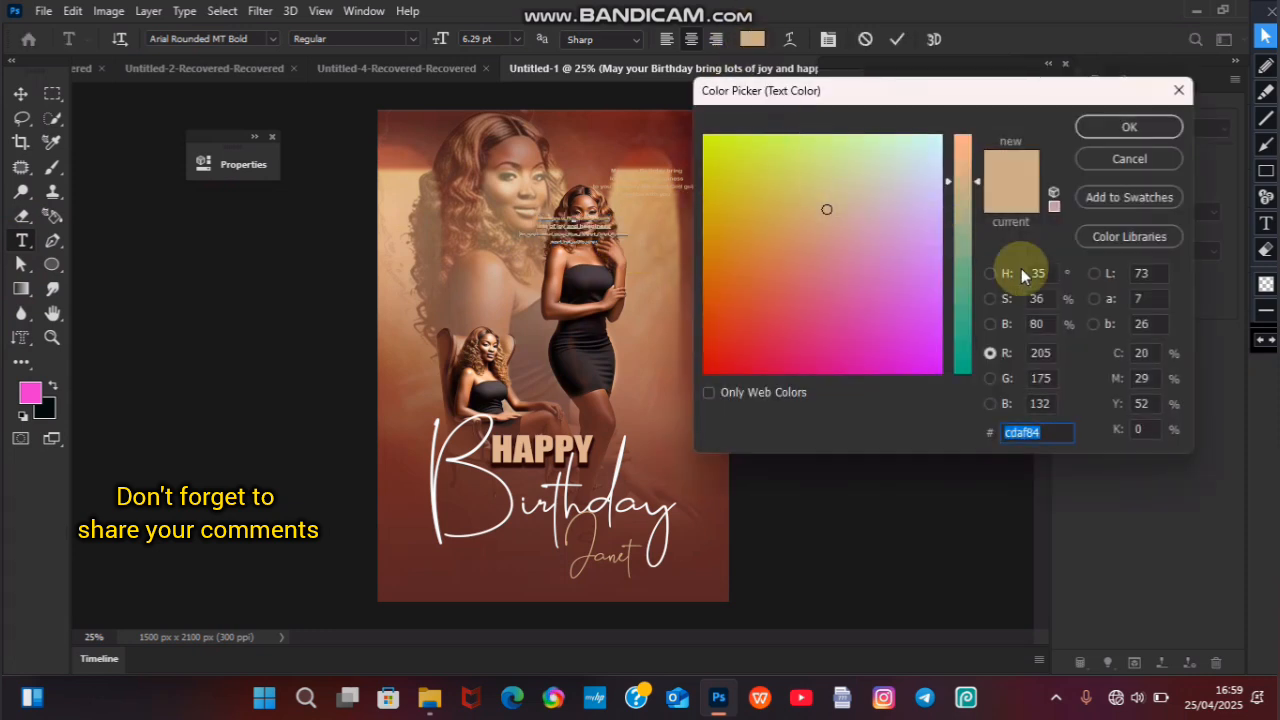
{"action": "type", "text": "fff"}
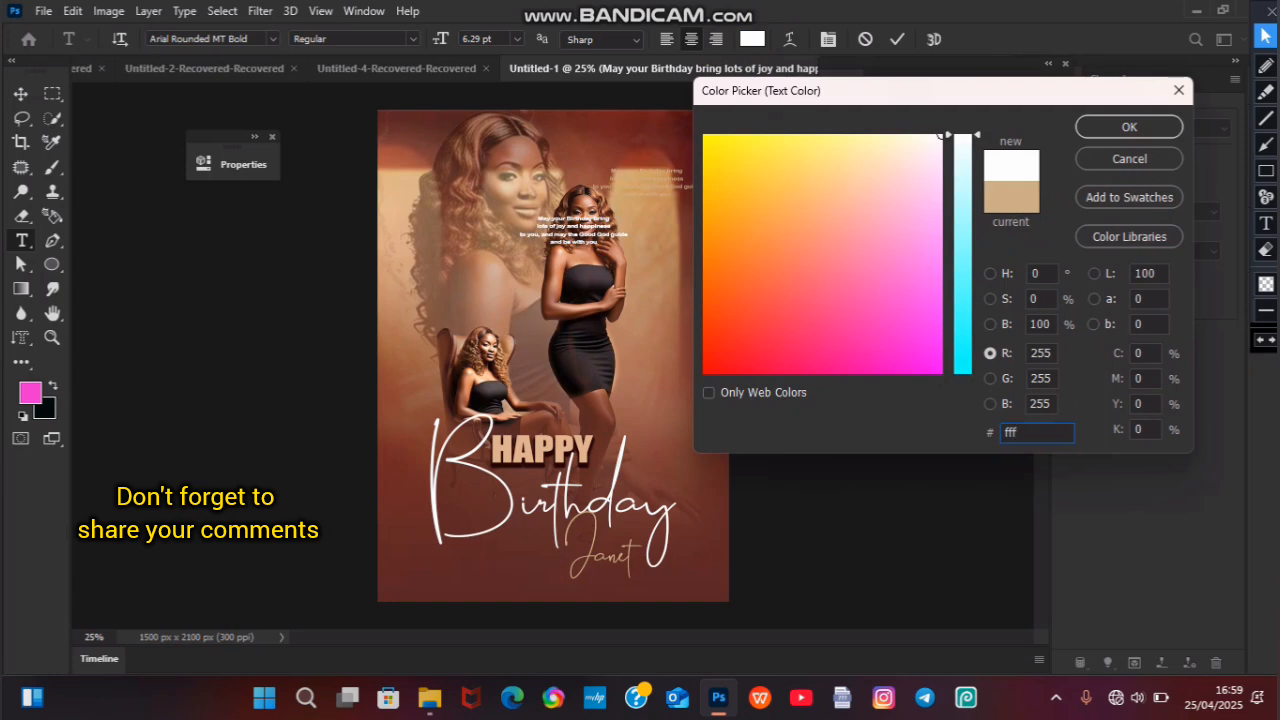
{"action": "left_click", "coordinate": [1118, 129]}
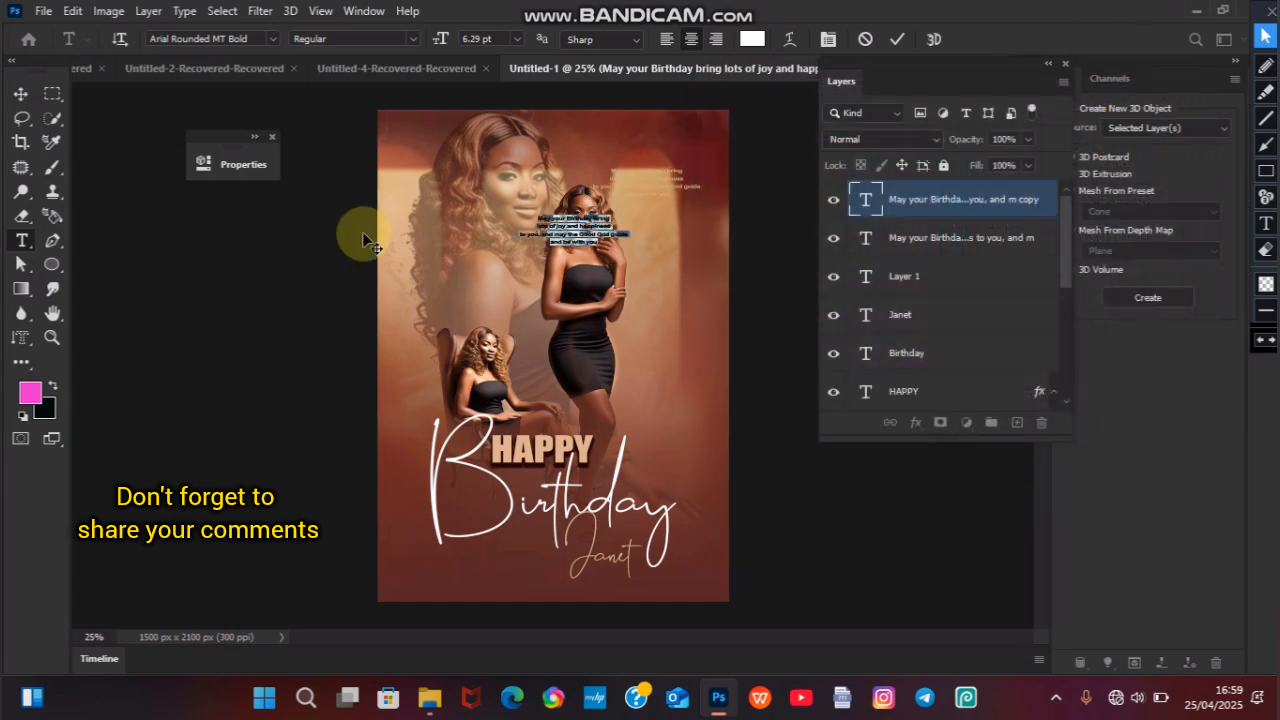
Step: Move the white birthday wish to the design's left edge, overlapping the seated woman
{"action": "left_click", "coordinate": [22, 95]}
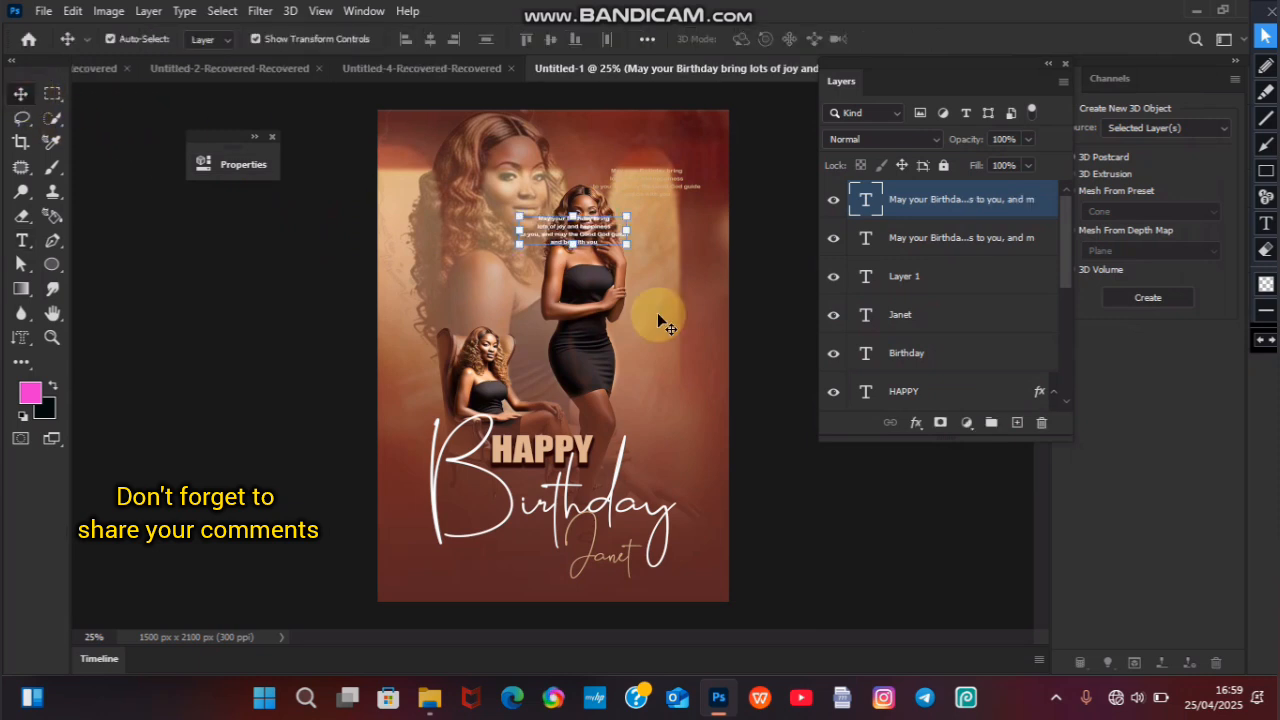
{"action": "left_click_drag", "start_coordinate": [578, 221], "coordinate": [456, 362]}
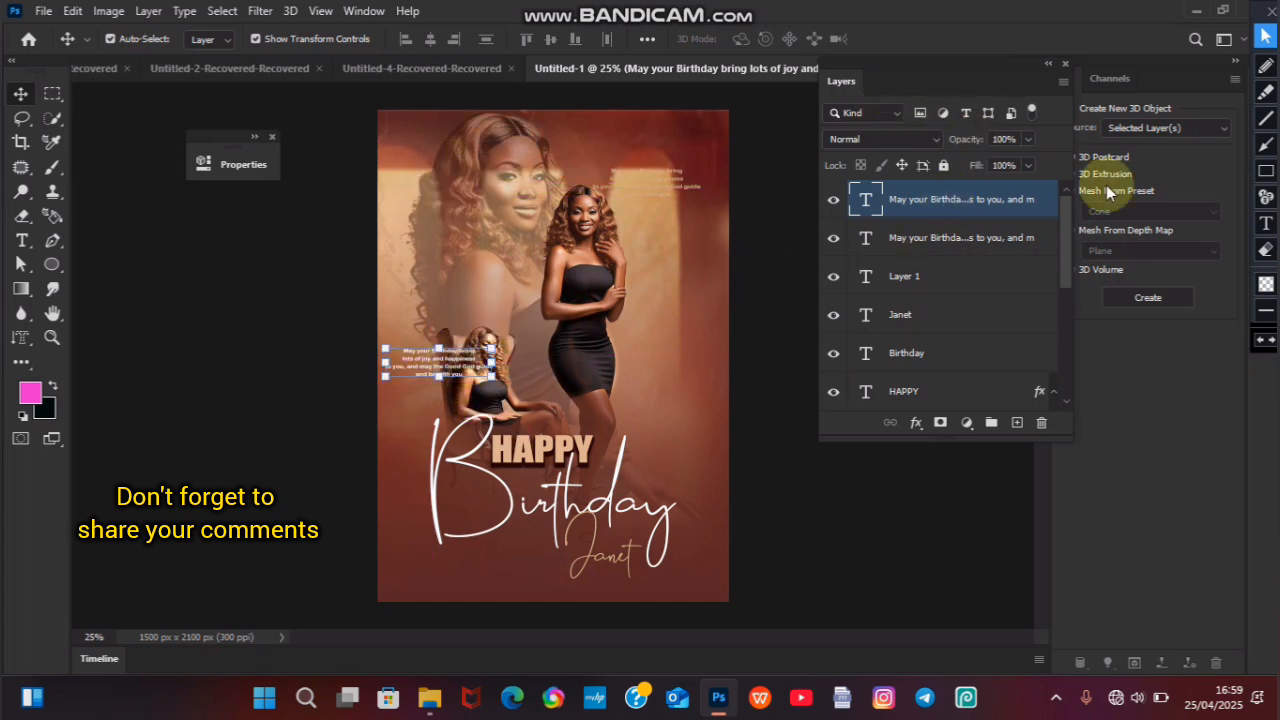
{"action": "left_click_drag", "start_coordinate": [1070, 227], "coordinate": [1076, 341]}
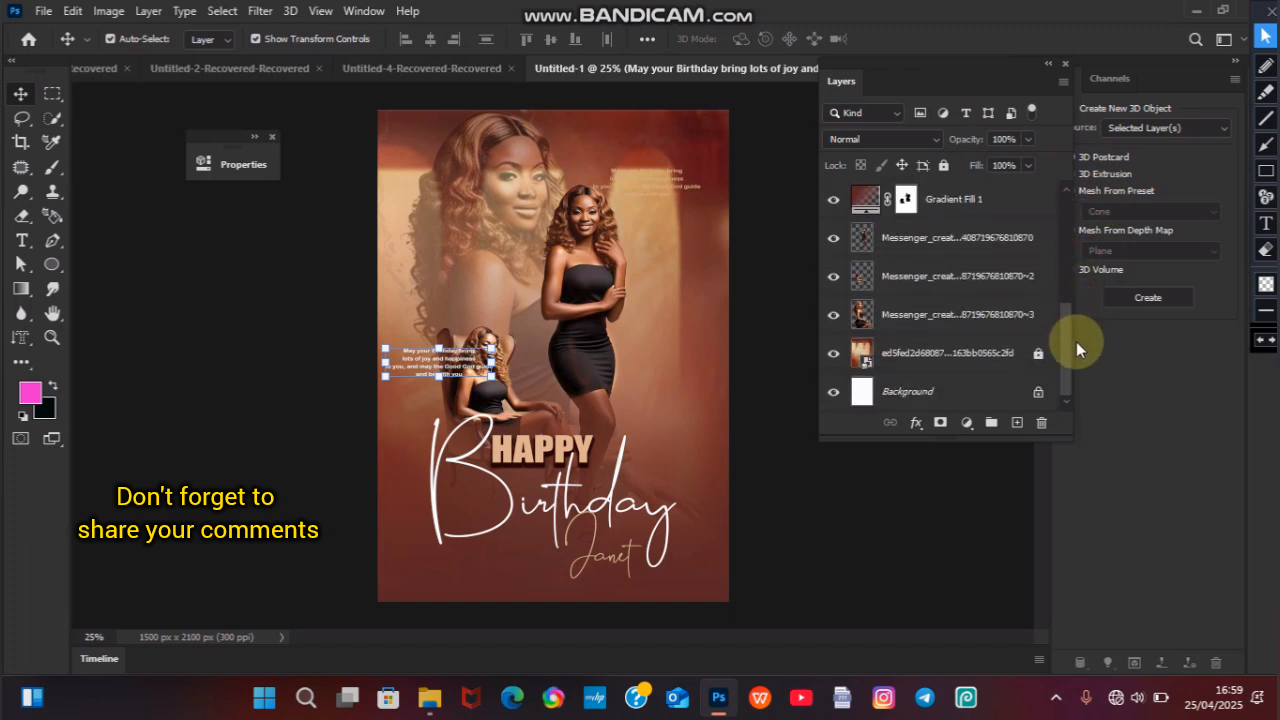
Step: Move the white birthday wish's layer beneath the seated woman's layer, just above the large faded portrait
{"action": "left_click", "coordinate": [832, 315]}
{"action": "left_click", "coordinate": [834, 277]}
{"action": "left_click", "coordinate": [834, 278]}
{"action": "left_click", "coordinate": [834, 278]}
{"action": "left_click_drag", "start_coordinate": [1069, 345], "coordinate": [1003, 366]}
{"action": "left_click_drag", "start_coordinate": [1063, 272], "coordinate": [1074, 337]}
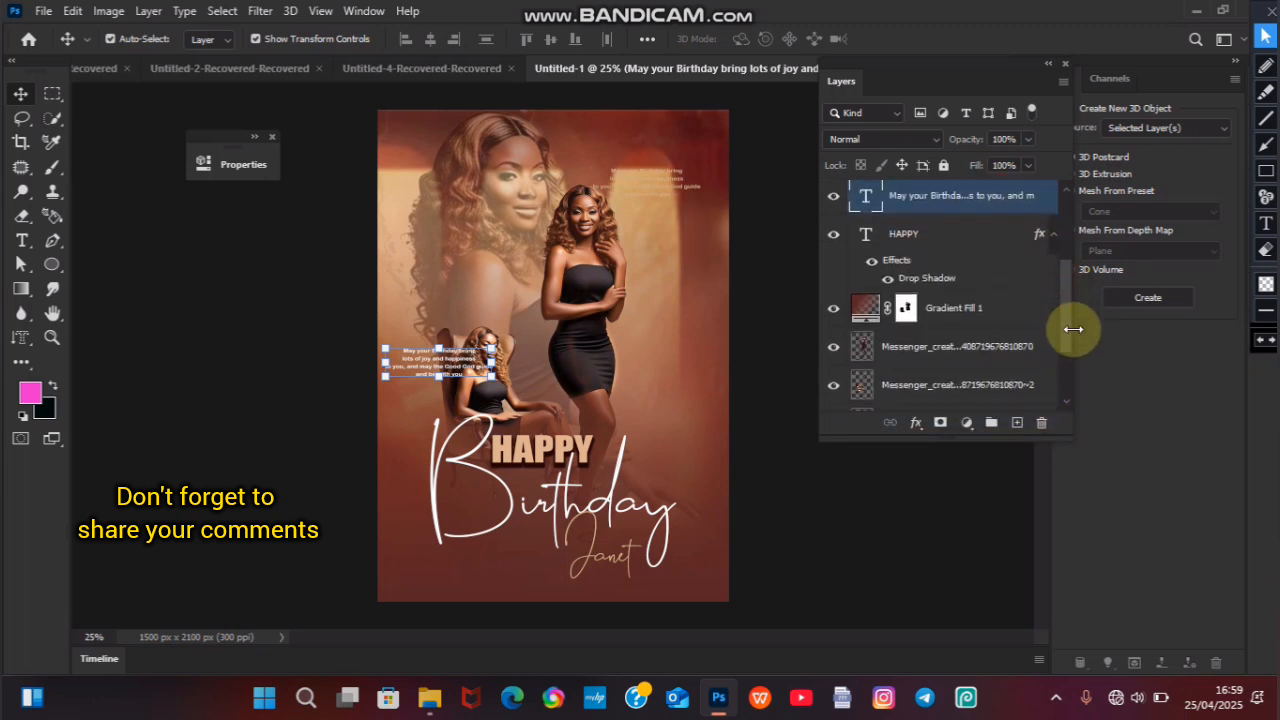
{"action": "left_click_drag", "start_coordinate": [997, 194], "coordinate": [1018, 400]}
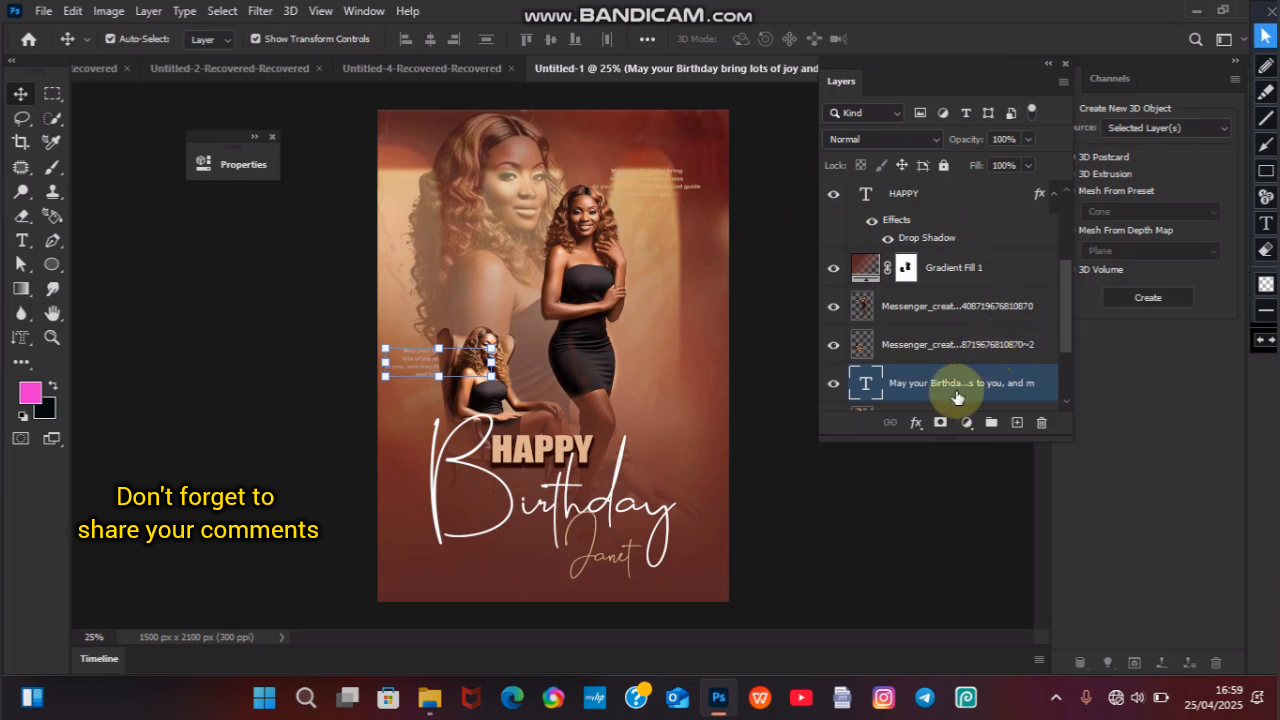
Step: Duplicate the white birthday wish, bring the copy to the front of the layer stack and place it beside the standing woman's hips
{"action": "key", "text": "ctrl+j"}
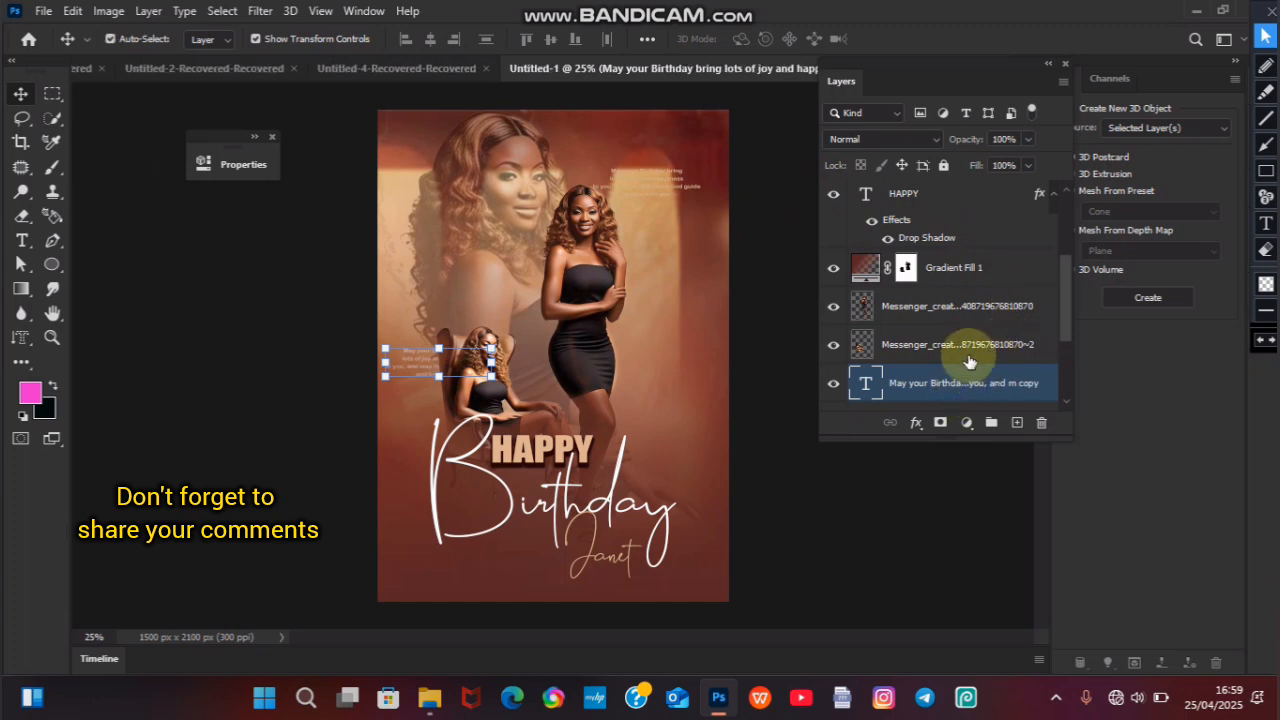
{"action": "left_click", "coordinate": [965, 353]}
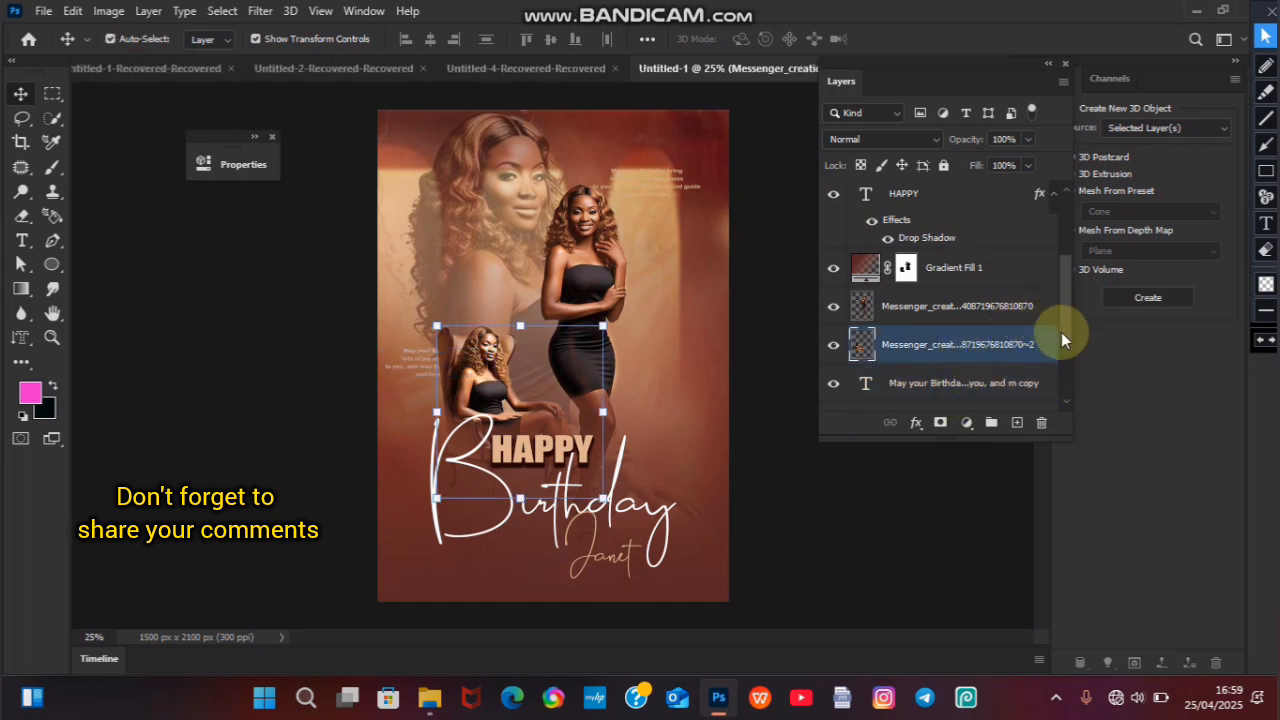
{"action": "left_click", "coordinate": [1008, 389]}
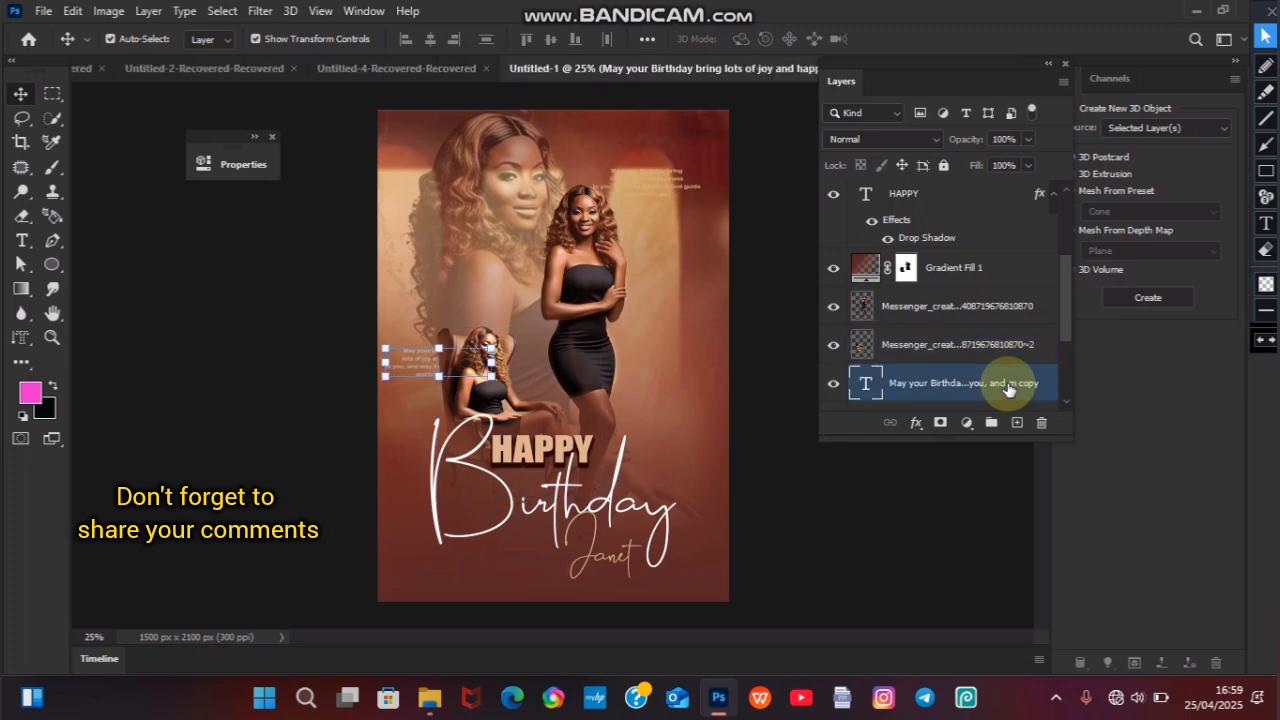
{"action": "left_click_drag", "start_coordinate": [1008, 389], "coordinate": [1005, 203]}
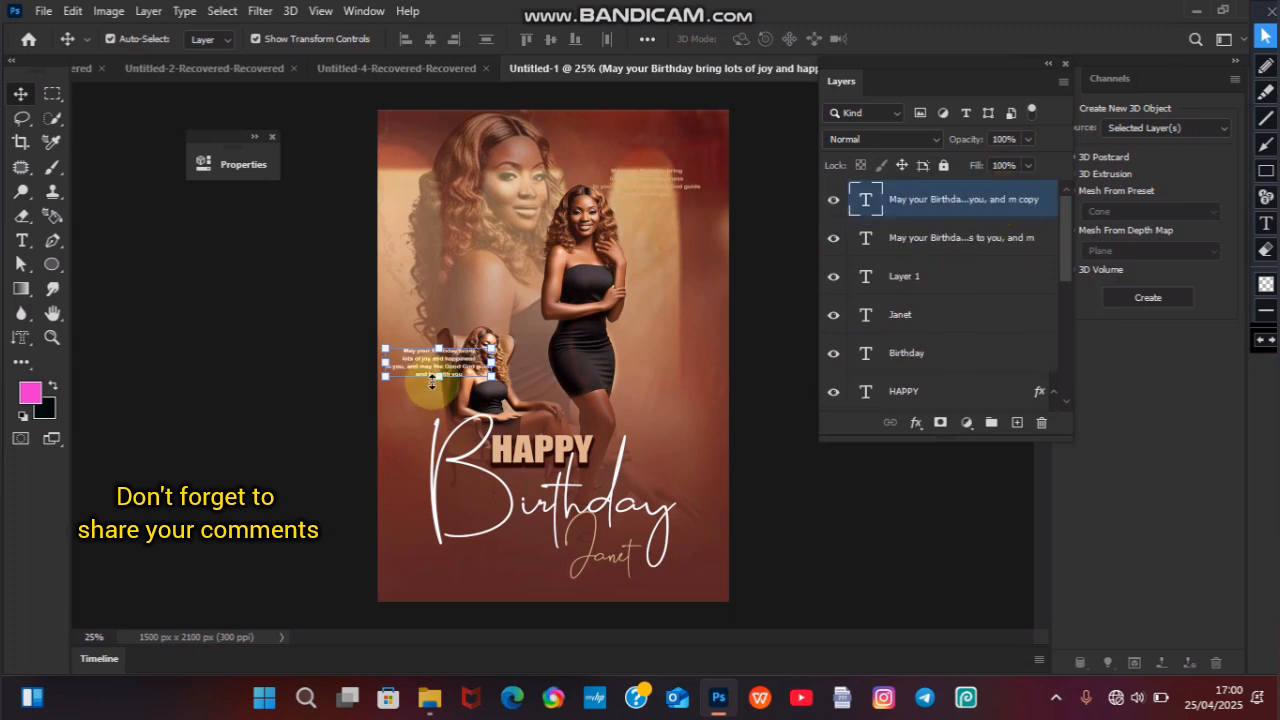
{"action": "left_click_drag", "start_coordinate": [425, 369], "coordinate": [648, 328]}
{"action": "left_click", "coordinate": [694, 209]}
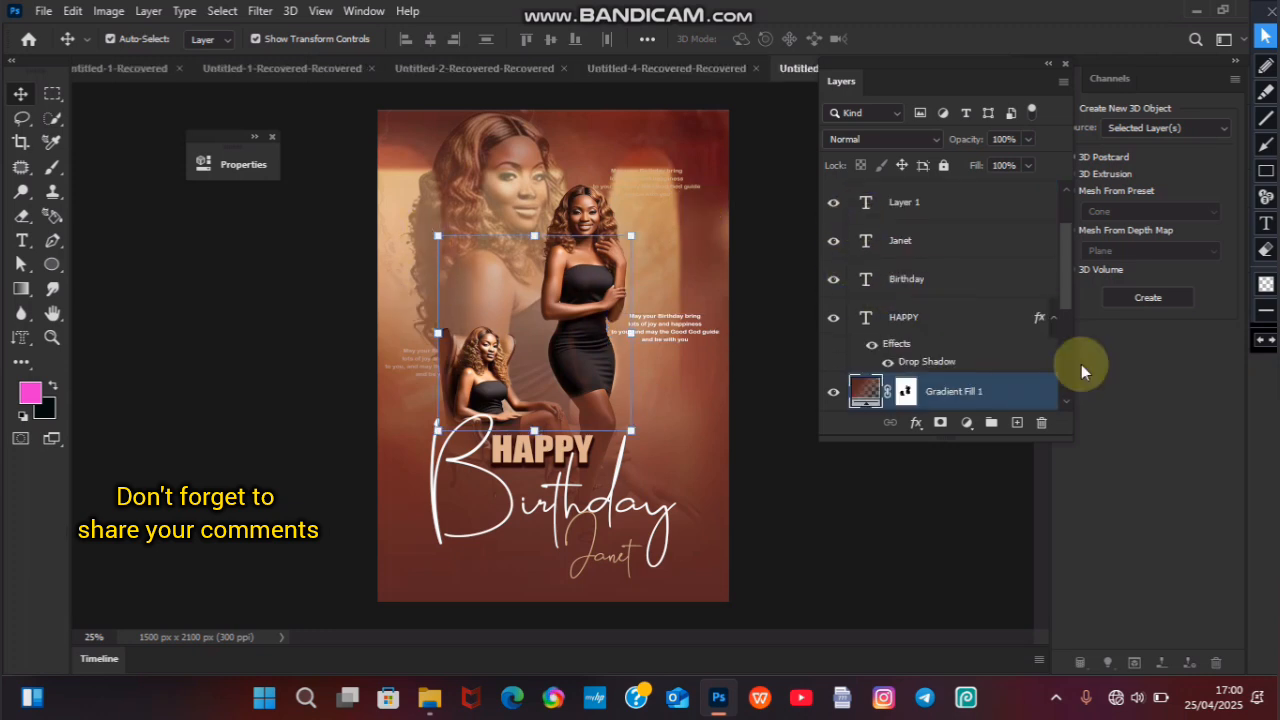
{"action": "left_click_drag", "start_coordinate": [1063, 291], "coordinate": [1057, 143]}
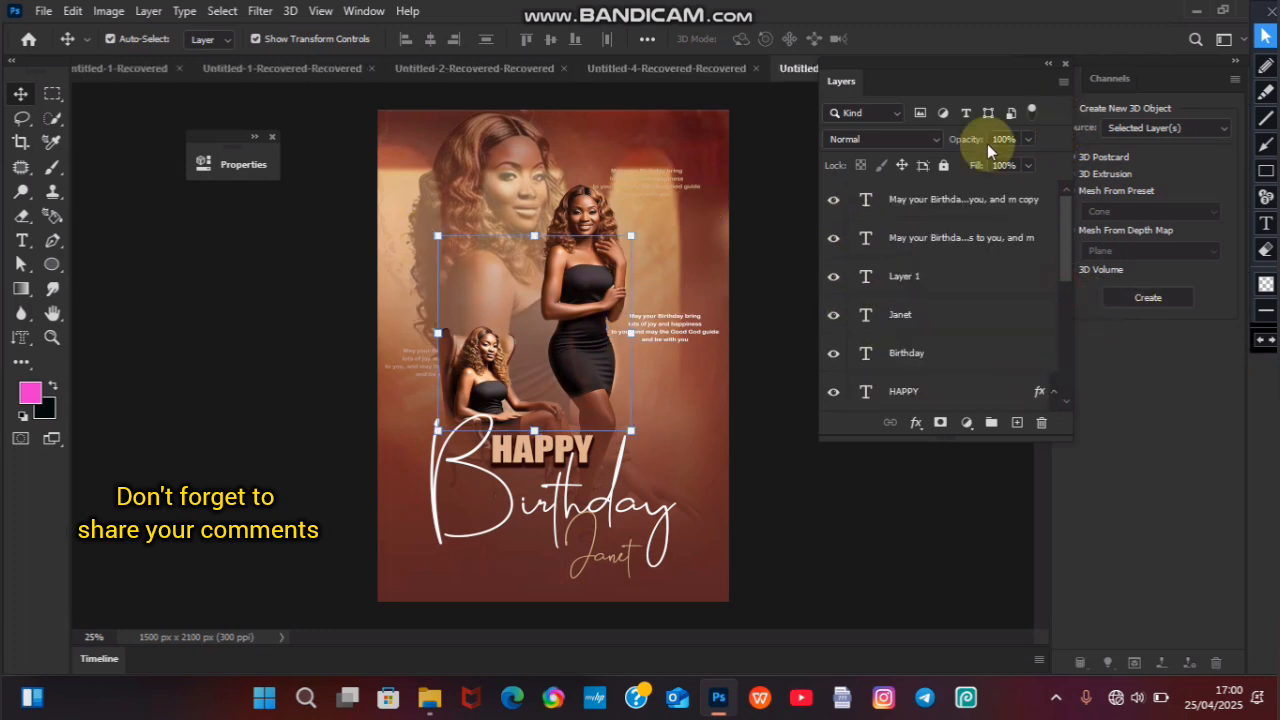
Step: Draw a circle about 216 px wide beside the standing woman's legs, above the end of the Birthday text
{"action": "left_click", "coordinate": [49, 266]}
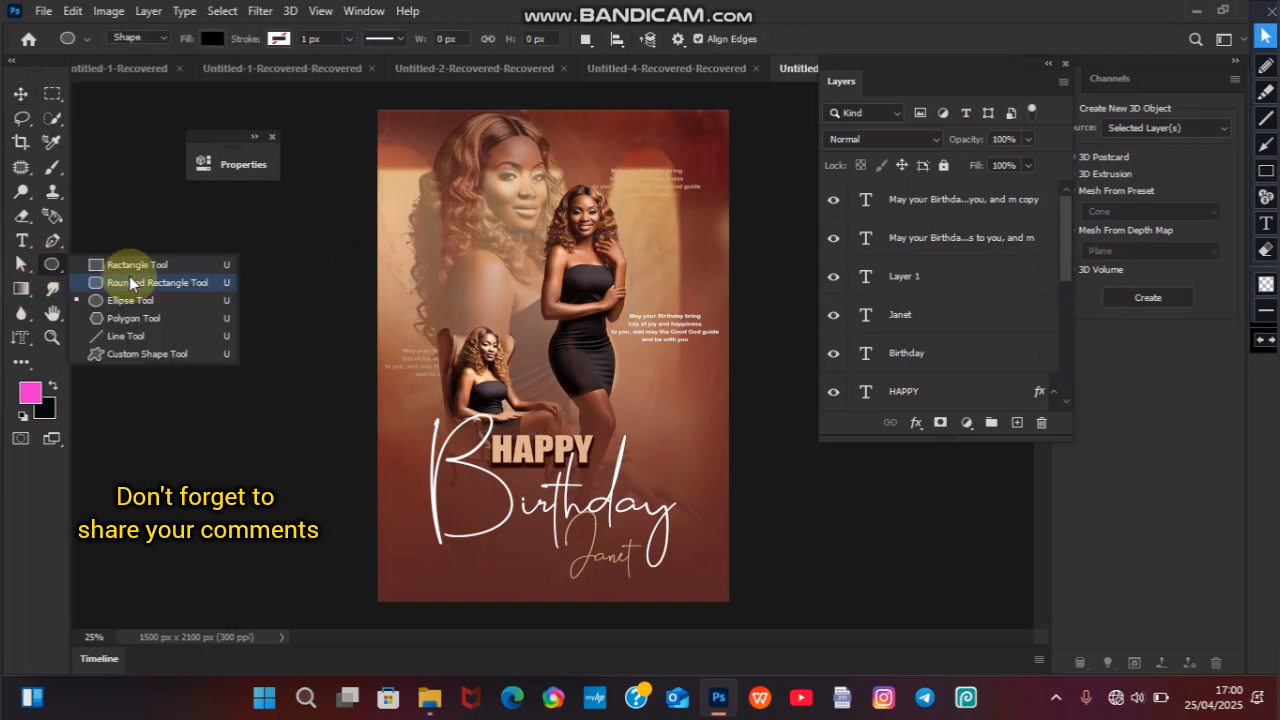
{"action": "left_click", "coordinate": [151, 308]}
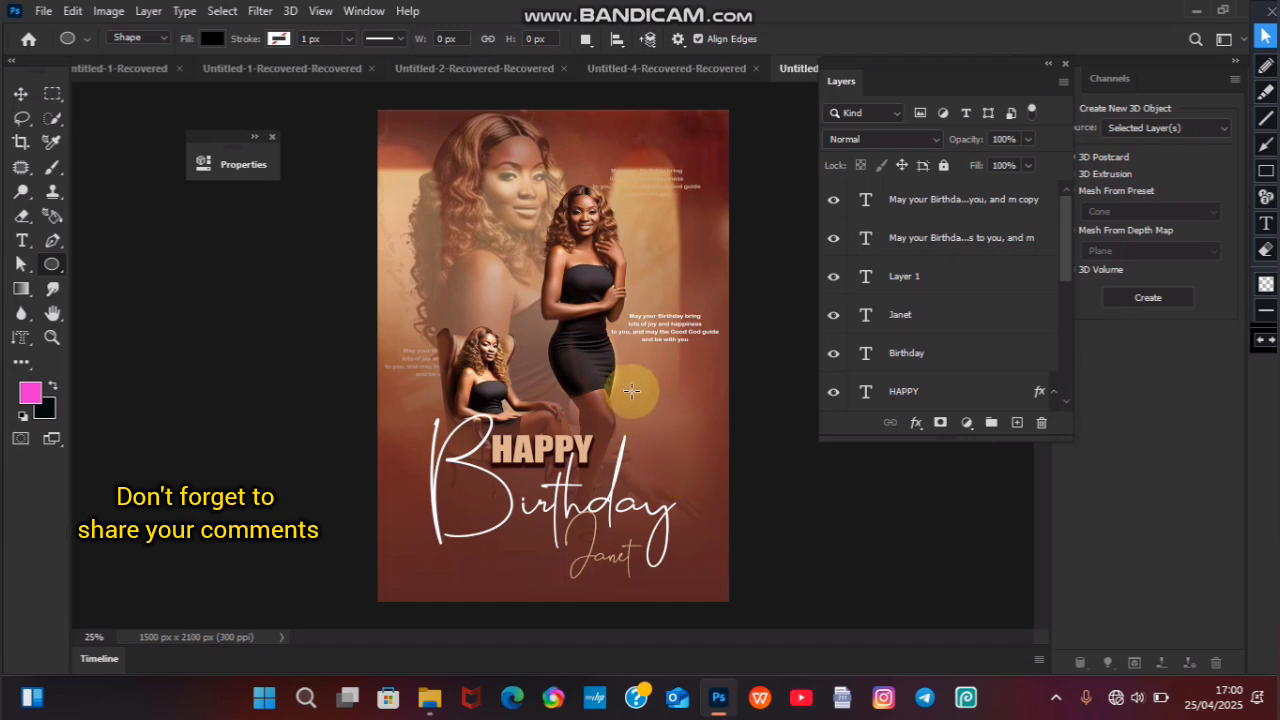
{"action": "left_click_drag", "start_coordinate": [631, 392], "coordinate": [692, 440]}
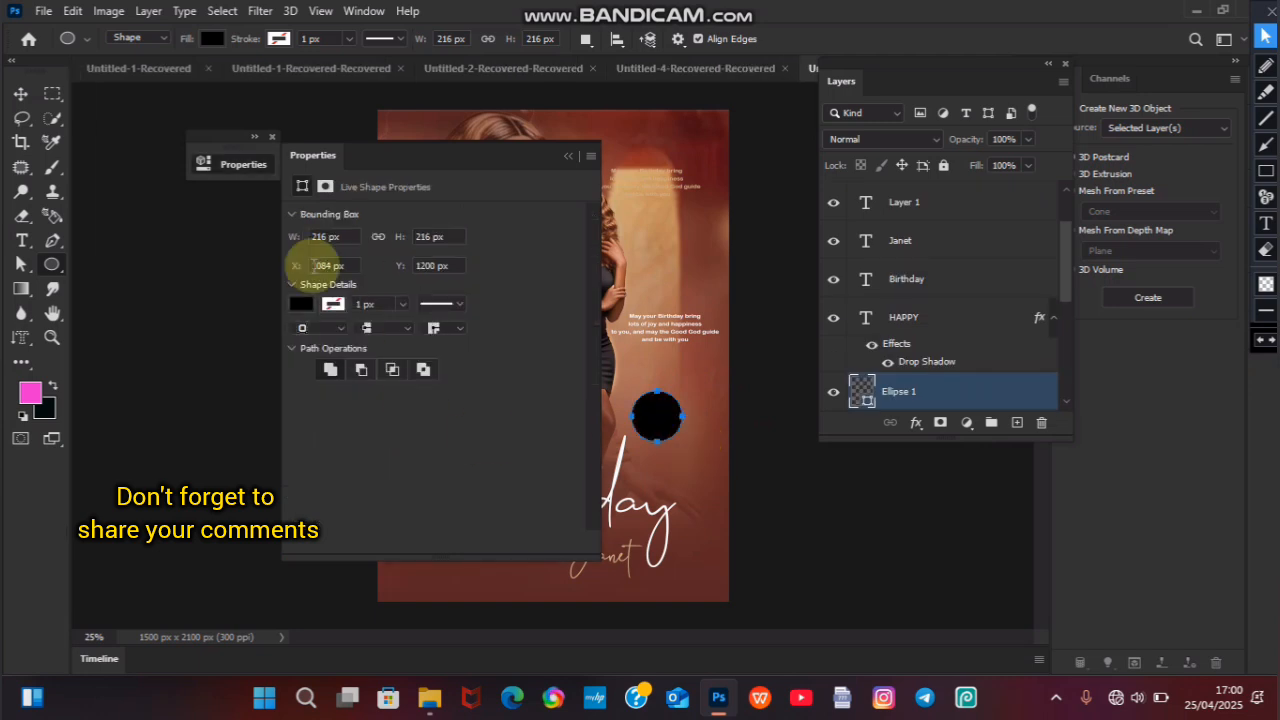
Step: Fill the circle with a 90° linear gradient from black to dark red 5c2724, sampled from the lower background
{"action": "left_click", "coordinate": [302, 304]}
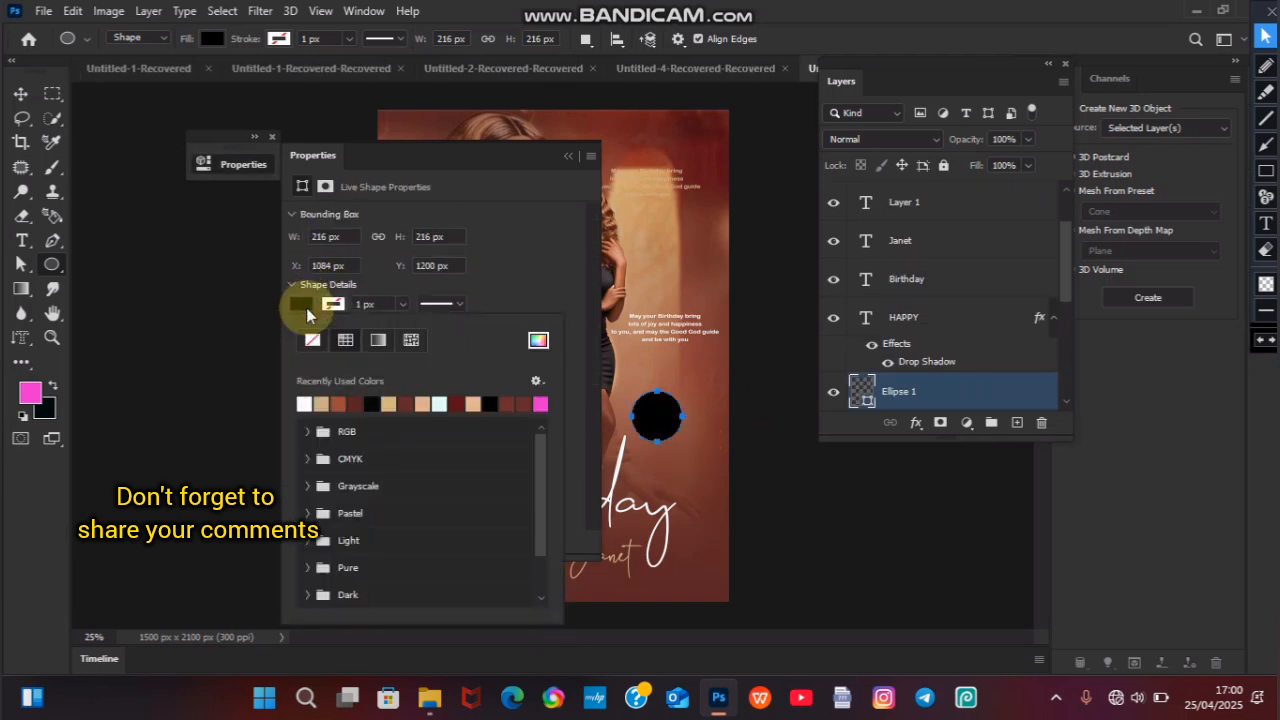
{"action": "left_click", "coordinate": [378, 341]}
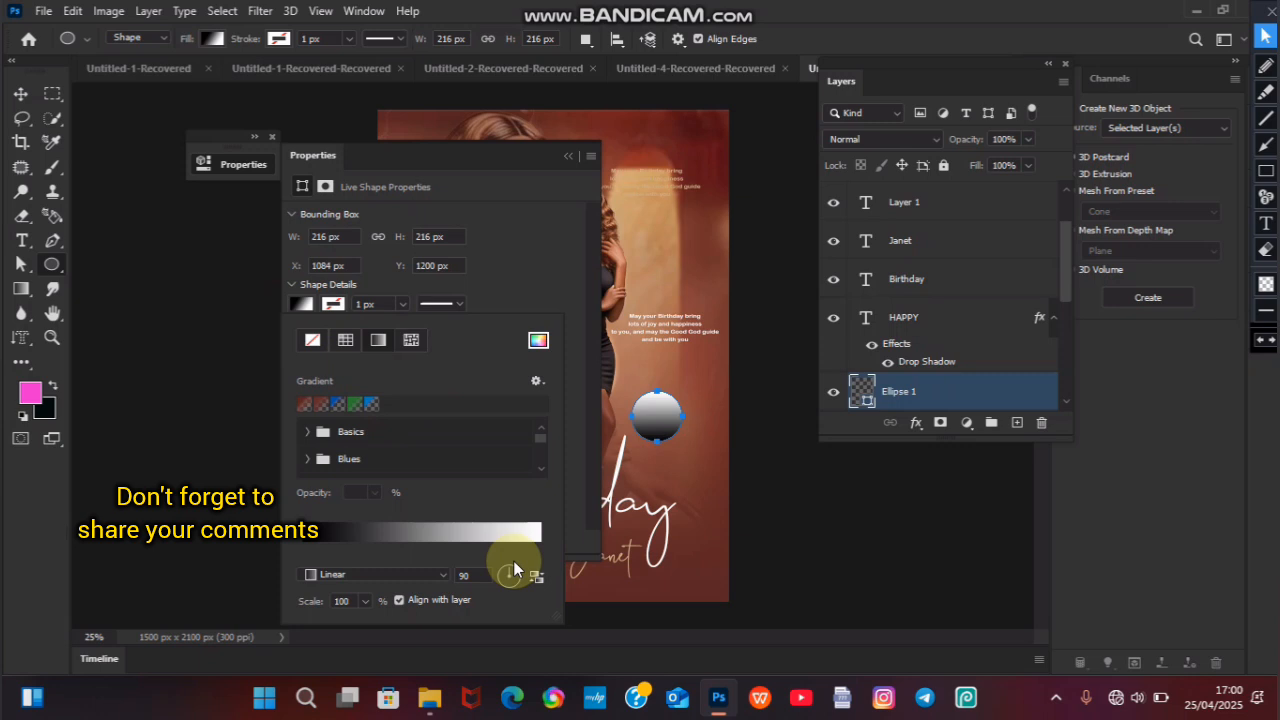
{"action": "left_click", "coordinate": [413, 532]}
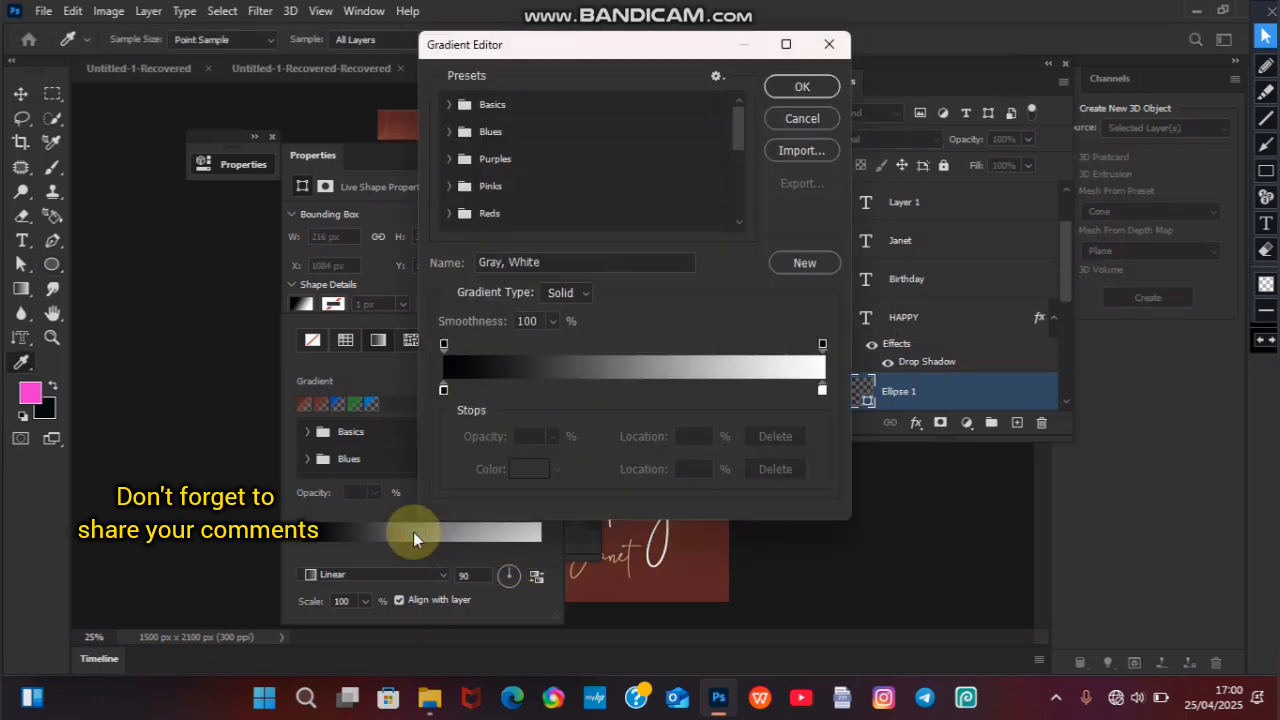
{"action": "left_click", "coordinate": [820, 390]}
{"action": "left_click", "coordinate": [512, 469]}
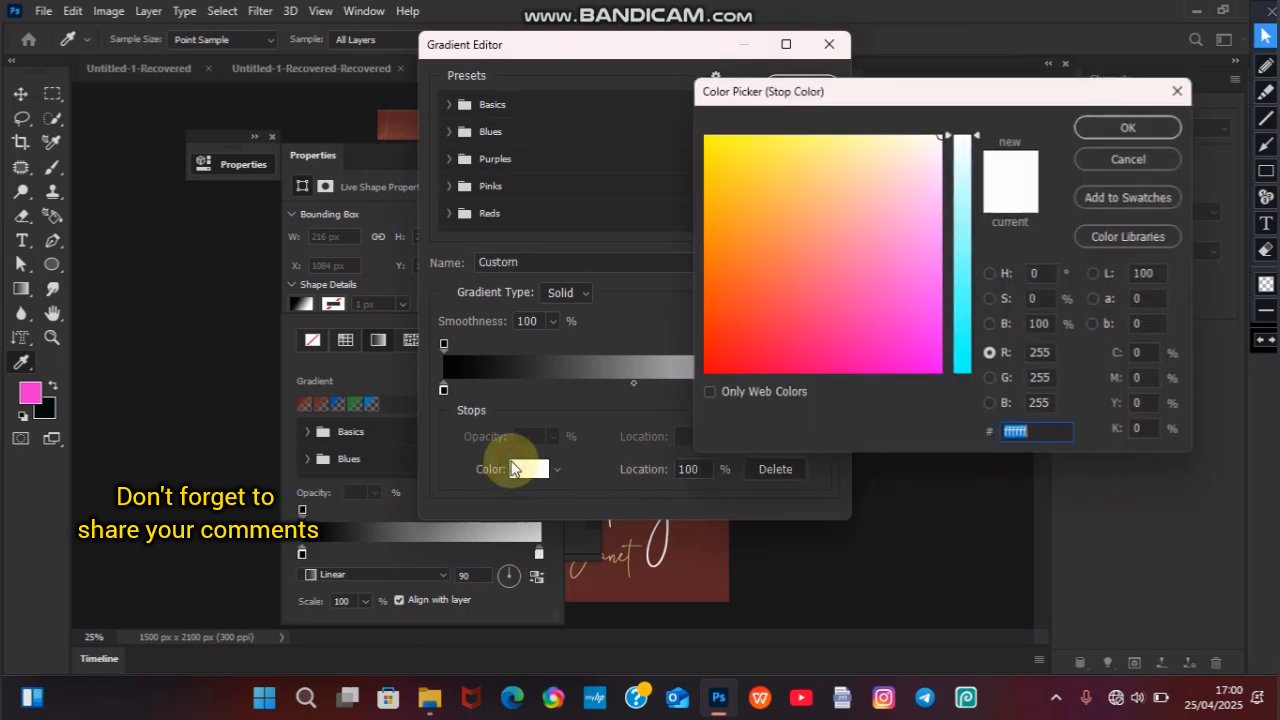
{"action": "left_click", "coordinate": [688, 562]}
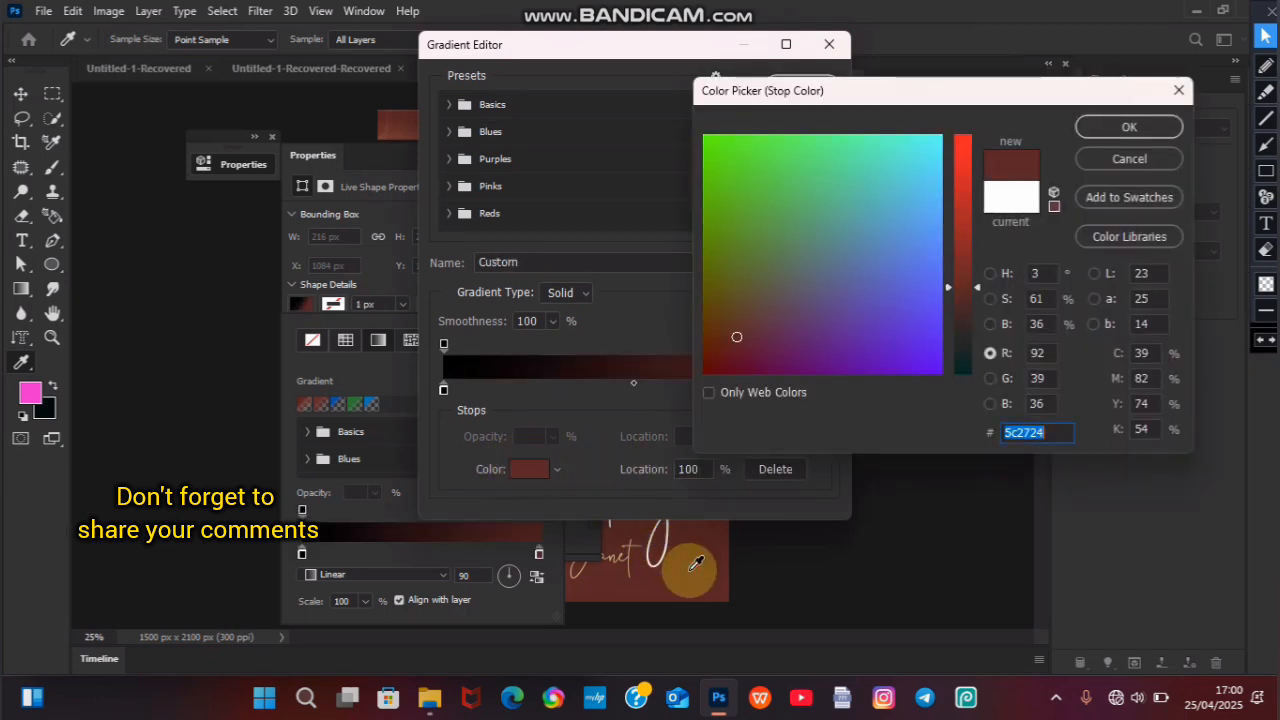
{"action": "left_click", "coordinate": [1141, 127]}
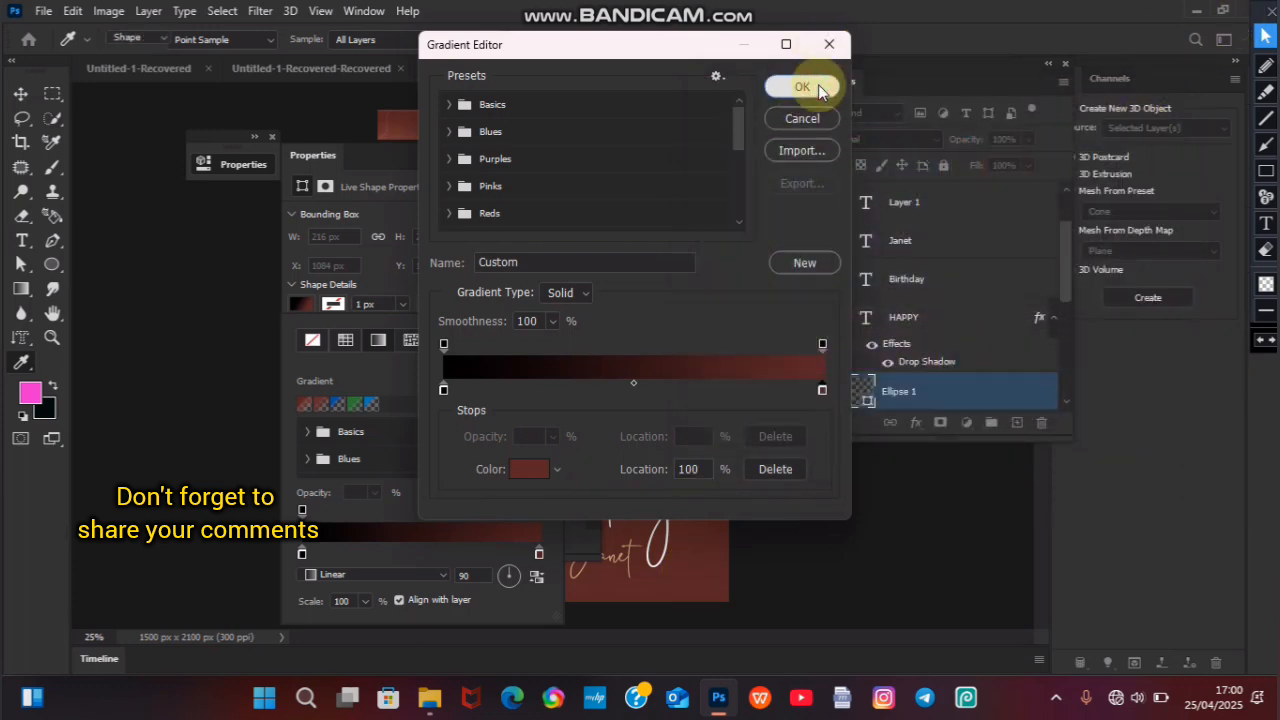
{"action": "left_click", "coordinate": [808, 88]}
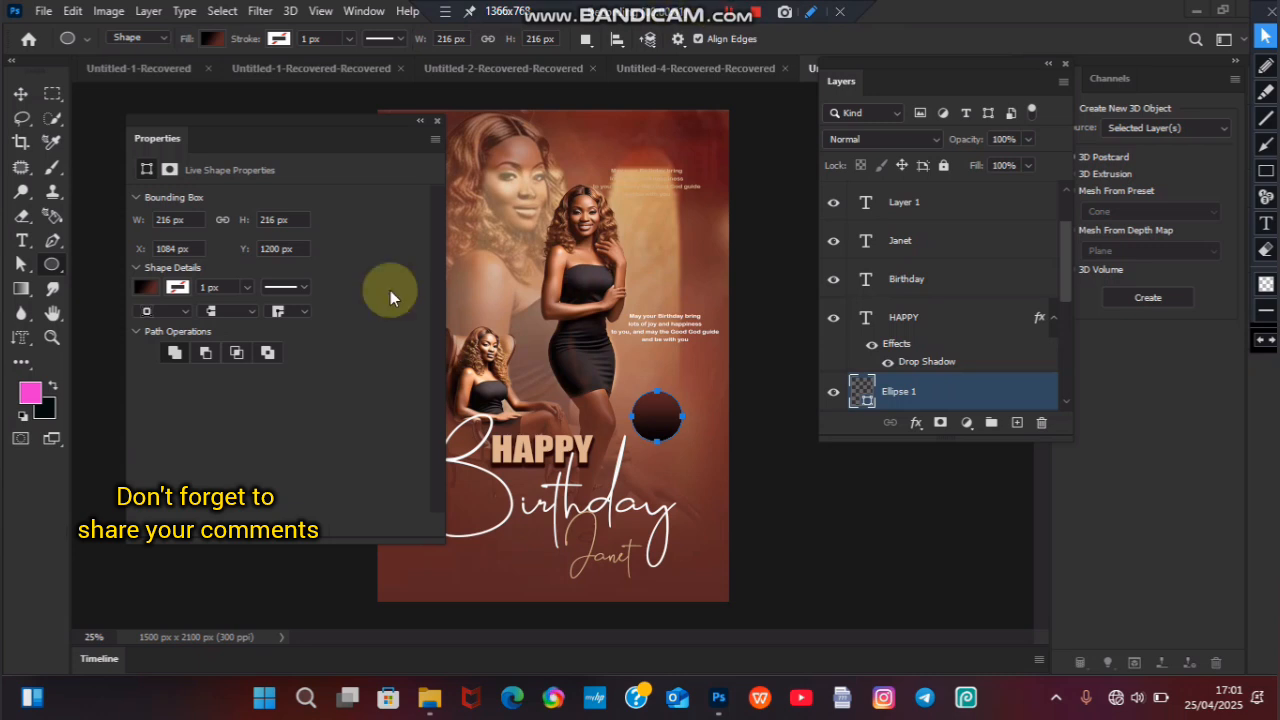
{"action": "left_click", "coordinate": [421, 122]}
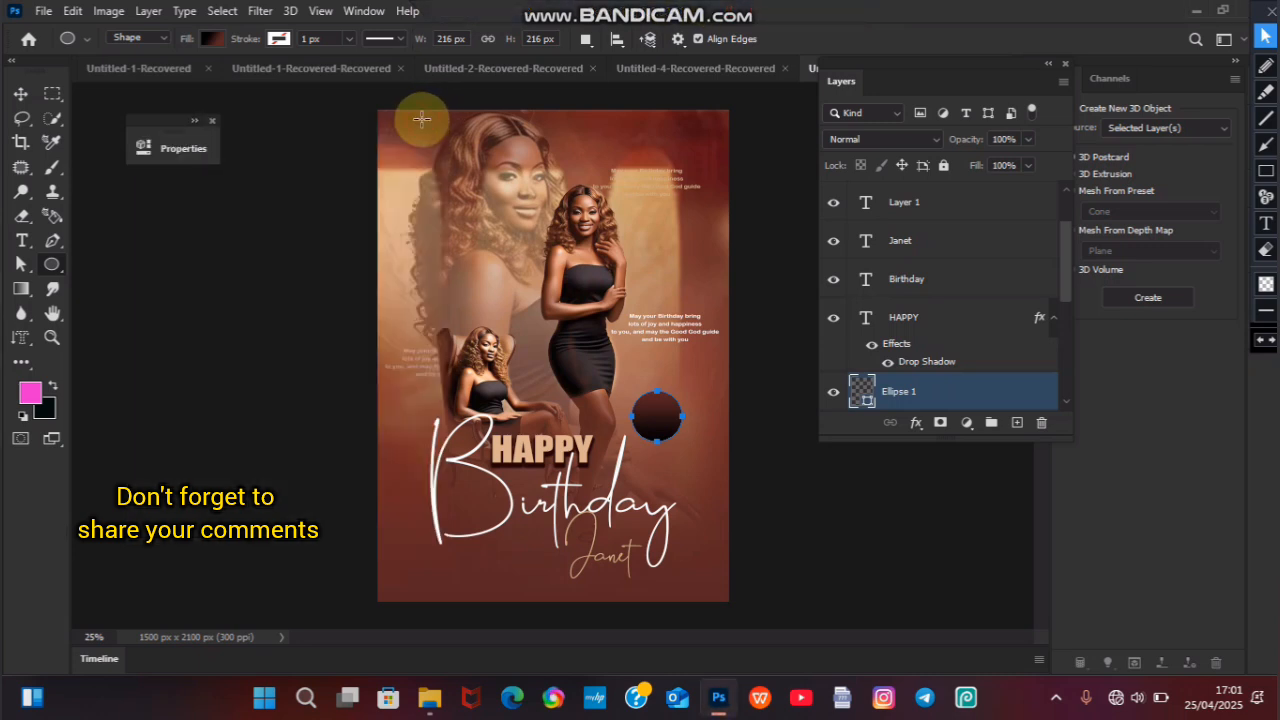
{"action": "left_click", "coordinate": [18, 94]}
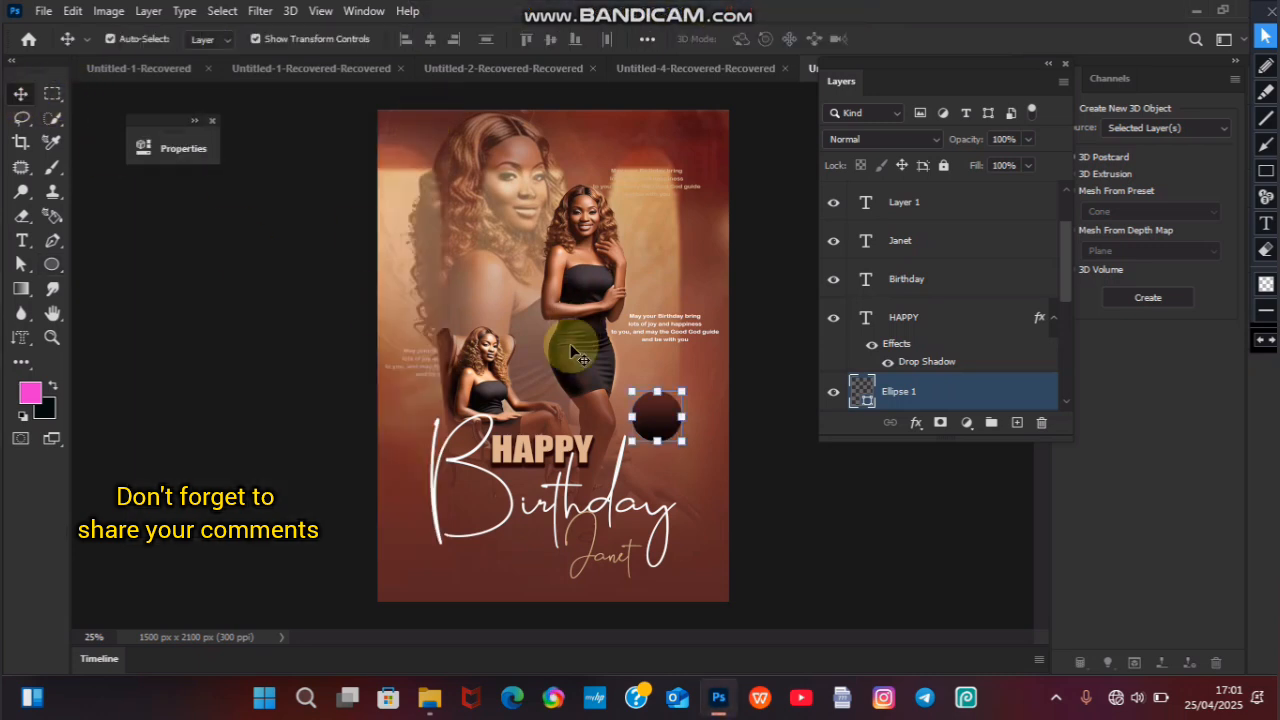
{"action": "left_click", "coordinate": [643, 415]}
{"action": "mouse_move", "coordinate": [643, 415]}
{"action": "left_mouse_down"}
{"action": "mouse_move", "coordinate": [658, 415]}
{"action": "mouse_move", "coordinate": [645, 413]}
{"action": "left_mouse_up"}
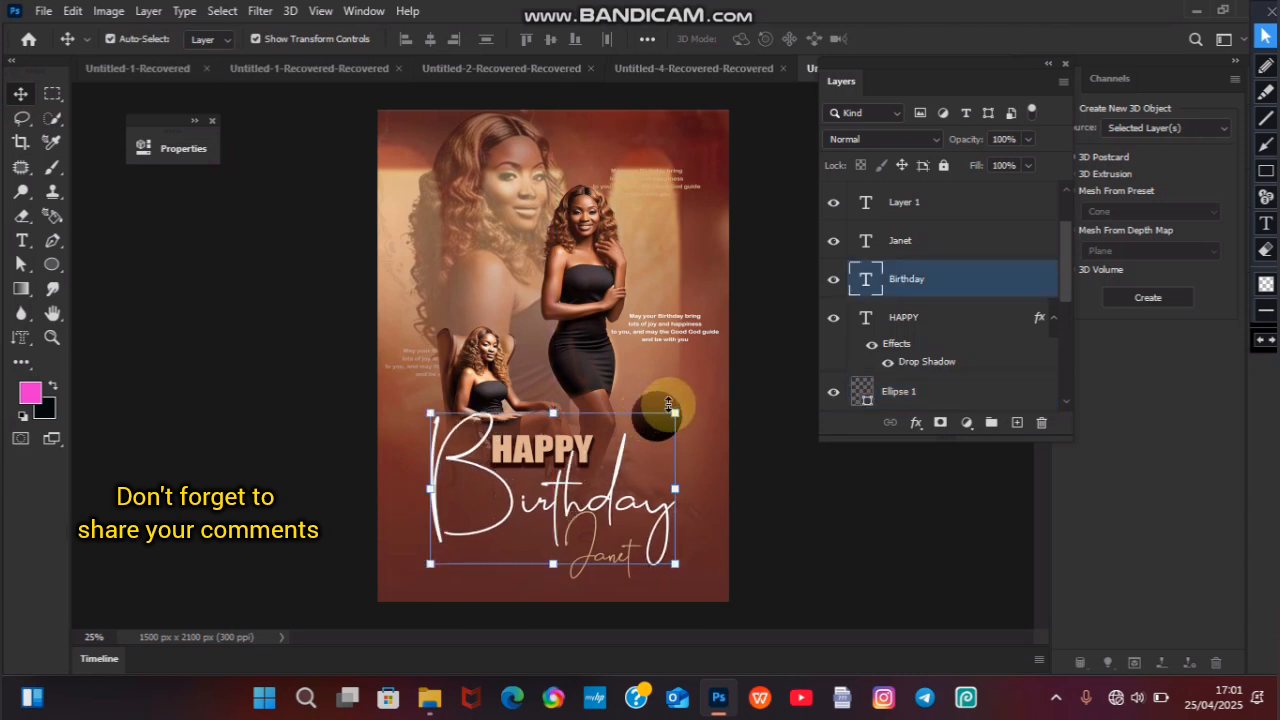
{"action": "left_click", "coordinate": [667, 403]}
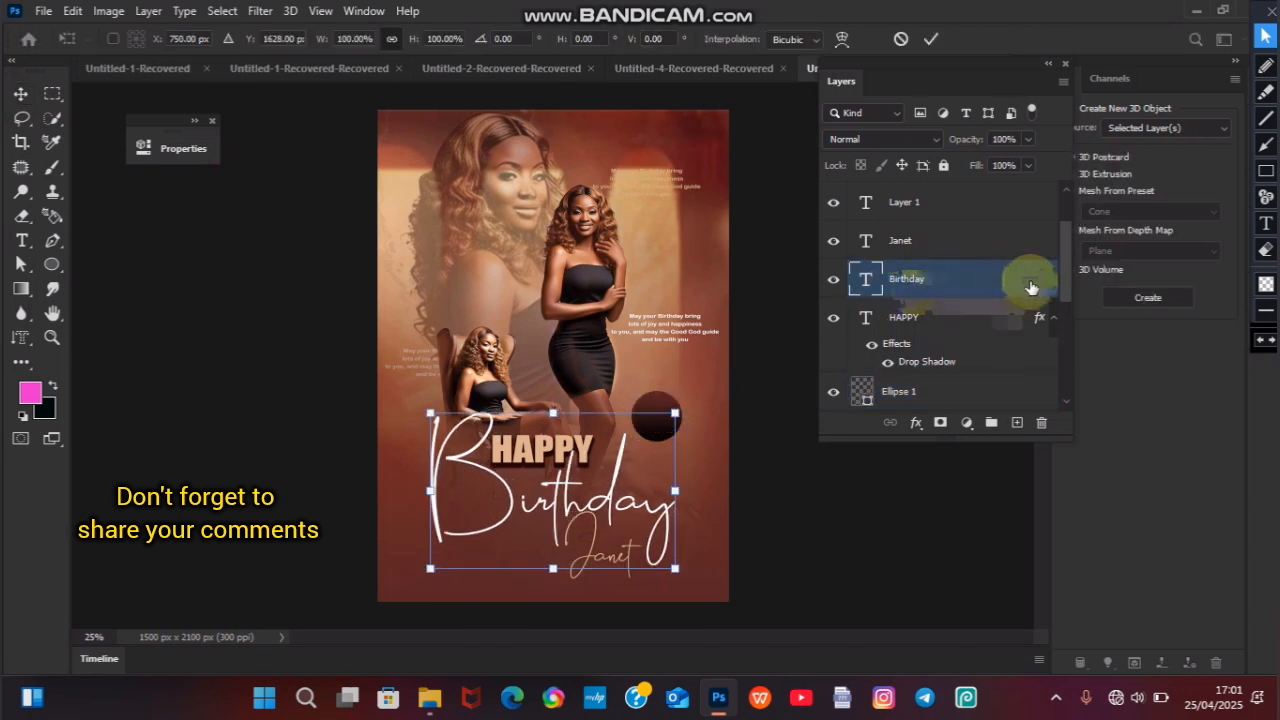
Step: Nudge the gradient circle rightward and slightly upward, away from the Birthday text
{"action": "mouse_move", "coordinate": [1068, 280]}
{"action": "left_mouse_down"}
{"action": "mouse_move", "coordinate": [1061, 232]}
{"action": "mouse_move", "coordinate": [1080, 292]}
{"action": "left_mouse_up"}
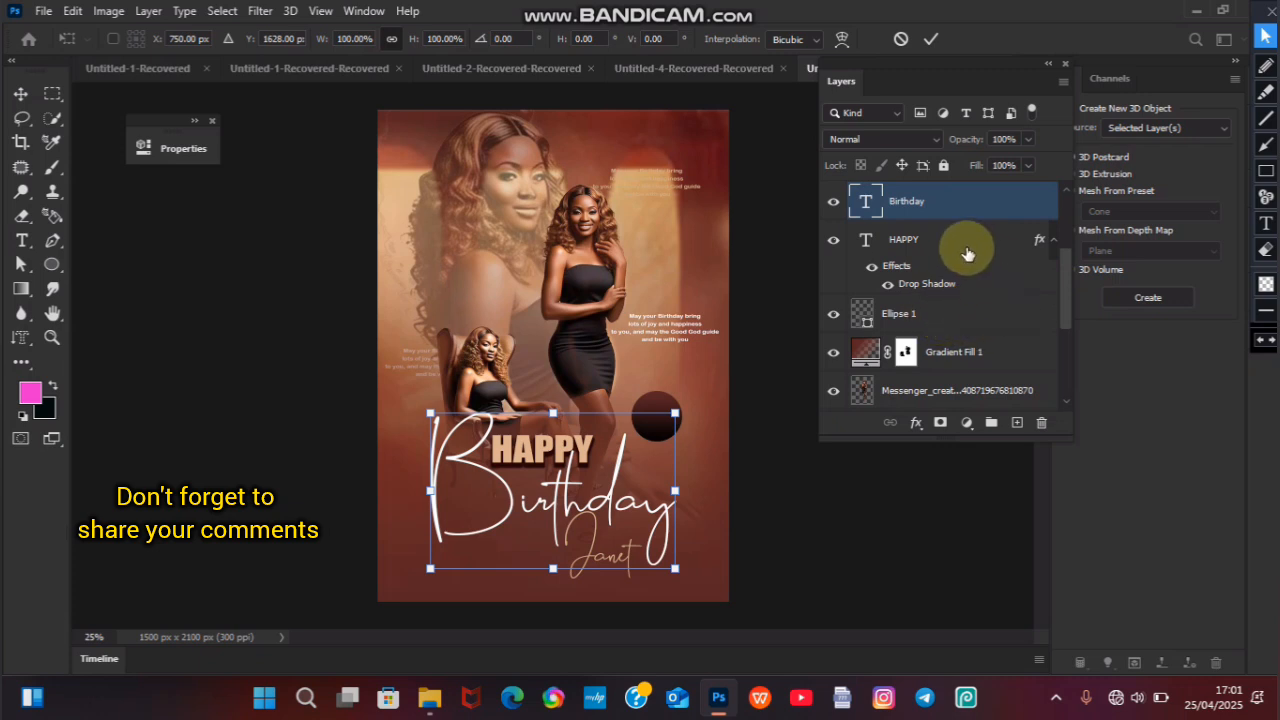
{"action": "left_click", "coordinate": [935, 316]}
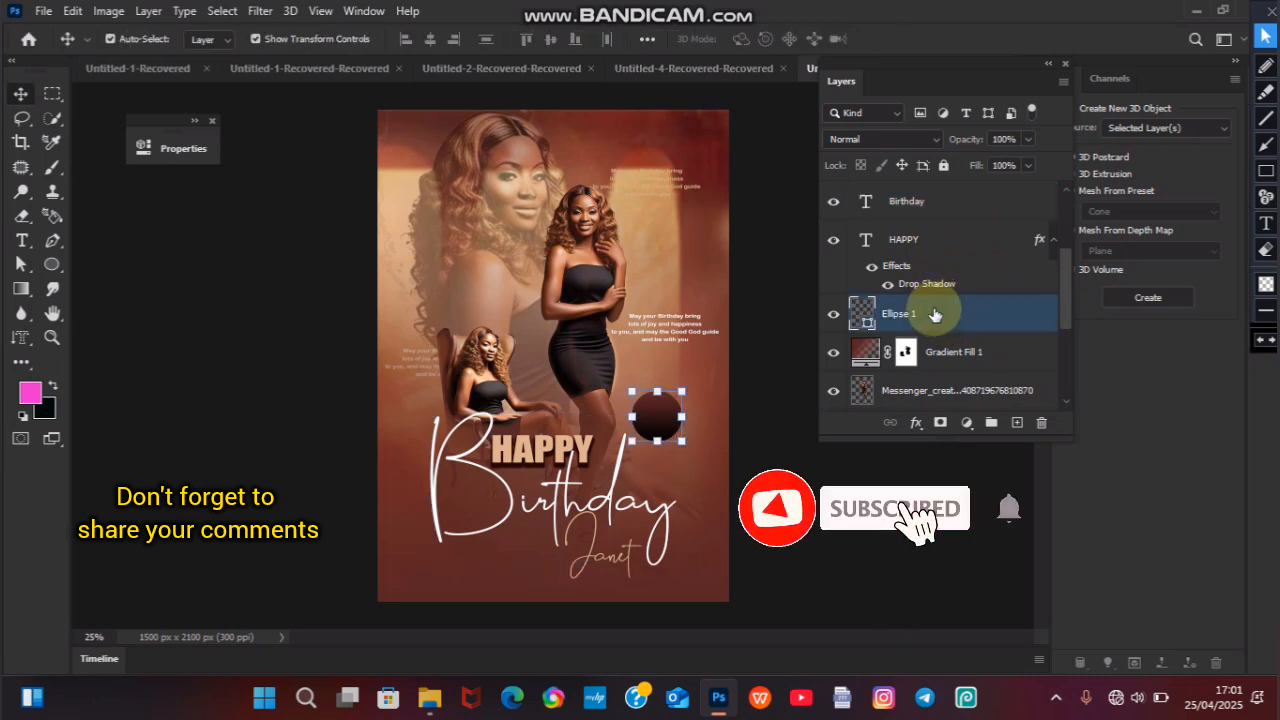
{"action": "key", "text": "shift+Right"}
{"action": "key", "text": "shift+Right"}
{"action": "key", "text": "shift+Right"}
{"action": "key", "text": "shift+Right"}
{"action": "key", "text": "shift+Right"}
{"action": "key", "text": "shift+Right"}
{"action": "key", "text": "shift+Right"}
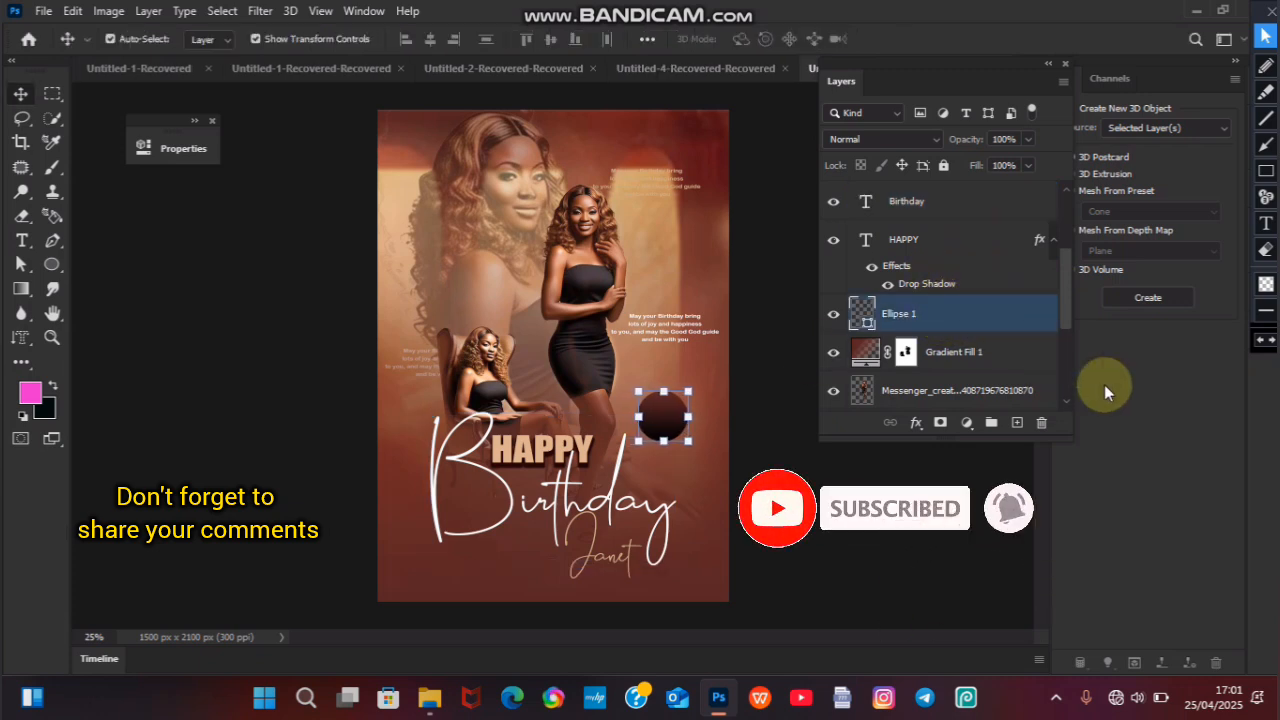
{"action": "key", "text": "Right"}
{"action": "key", "text": "Up"}
{"action": "key", "text": "Up"}
{"action": "key", "text": "Up"}
{"action": "key", "text": "Up"}
{"action": "key", "text": "Up"}
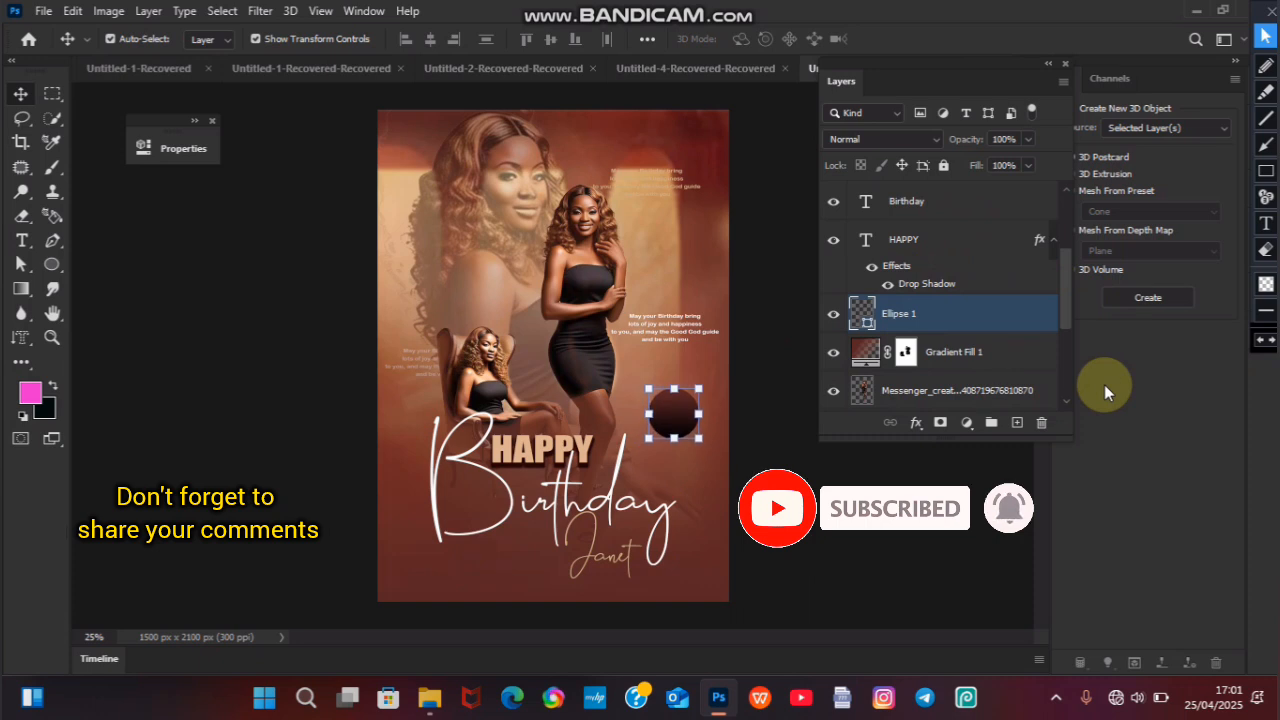
Step: Duplicate the script first-name text onto the gradient circle and change the copy's wording to "sweet"
{"action": "left_click", "coordinate": [585, 540]}
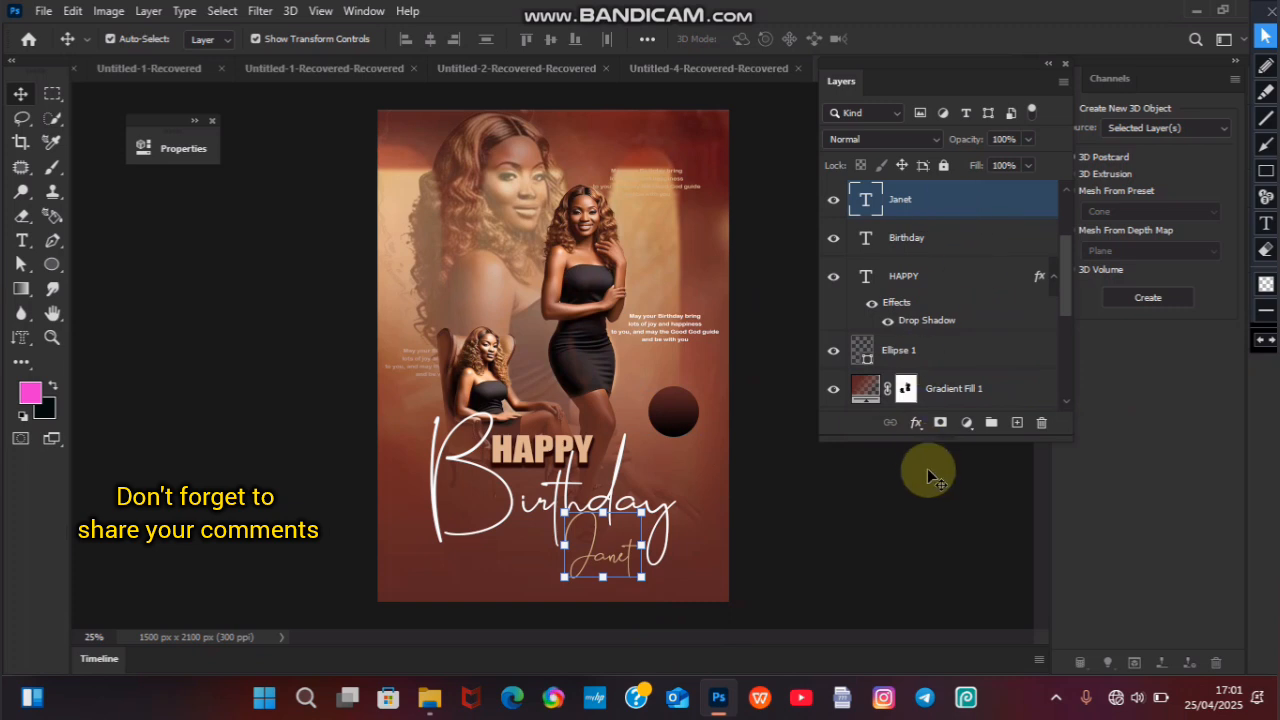
{"action": "key", "text": "ctrl+j"}
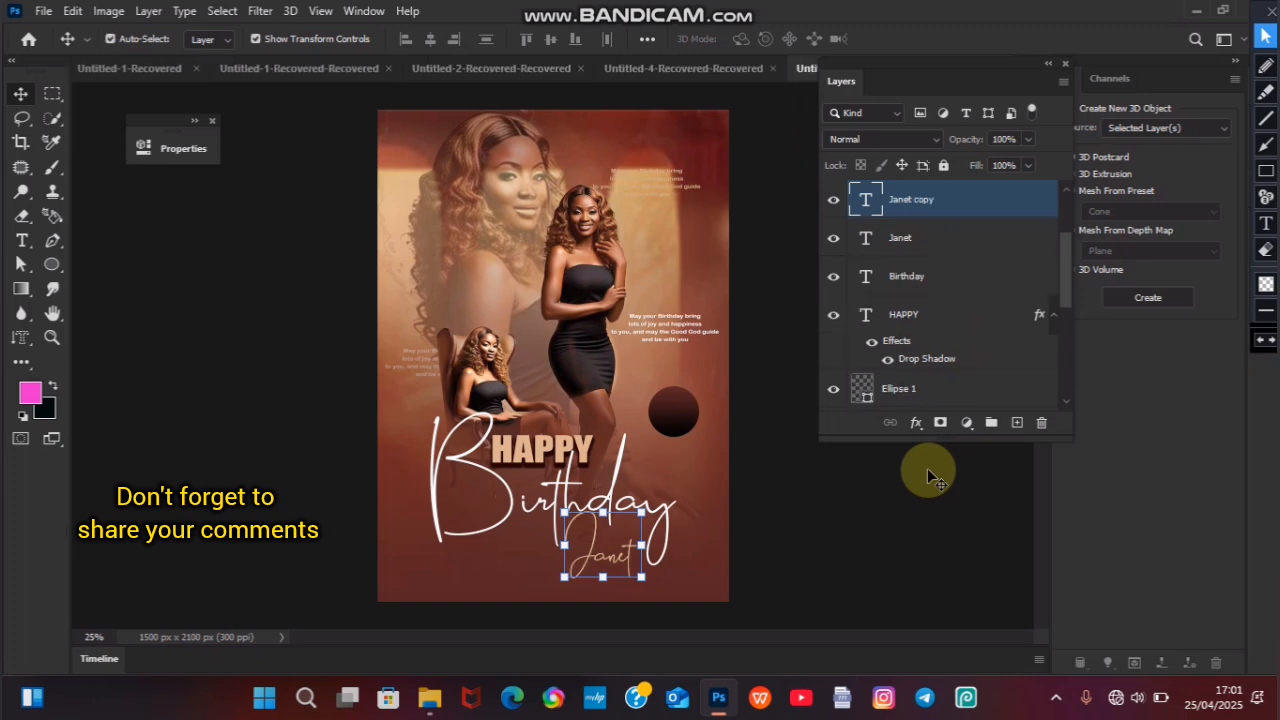
{"action": "left_click_drag", "start_coordinate": [600, 547], "coordinate": [671, 400]}
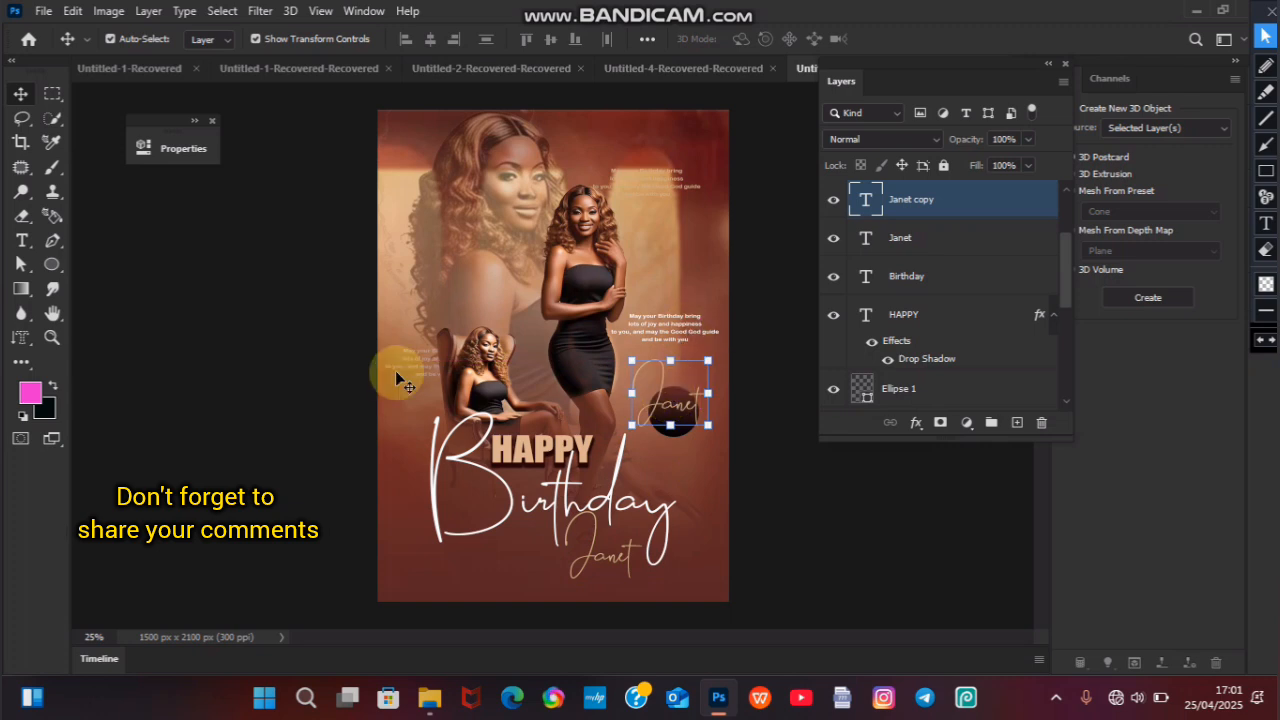
{"action": "left_click", "coordinate": [33, 234]}
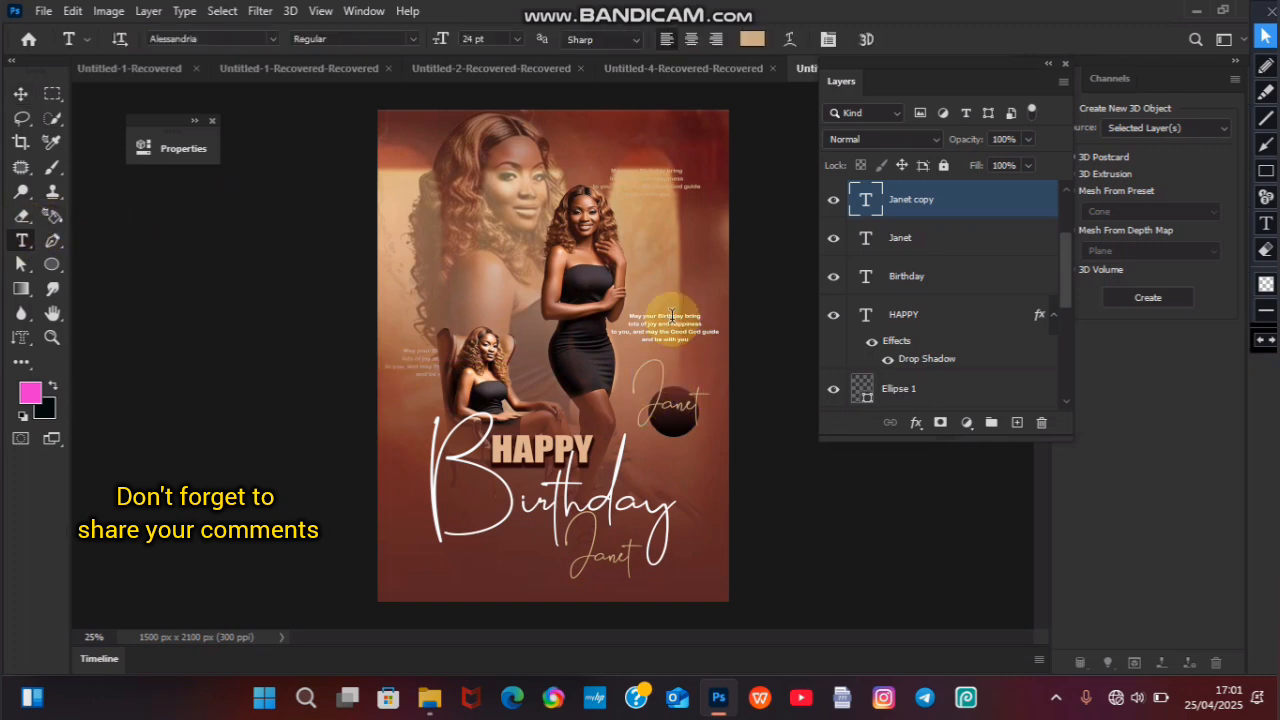
{"action": "left_click_drag", "start_coordinate": [702, 397], "coordinate": [641, 396]}
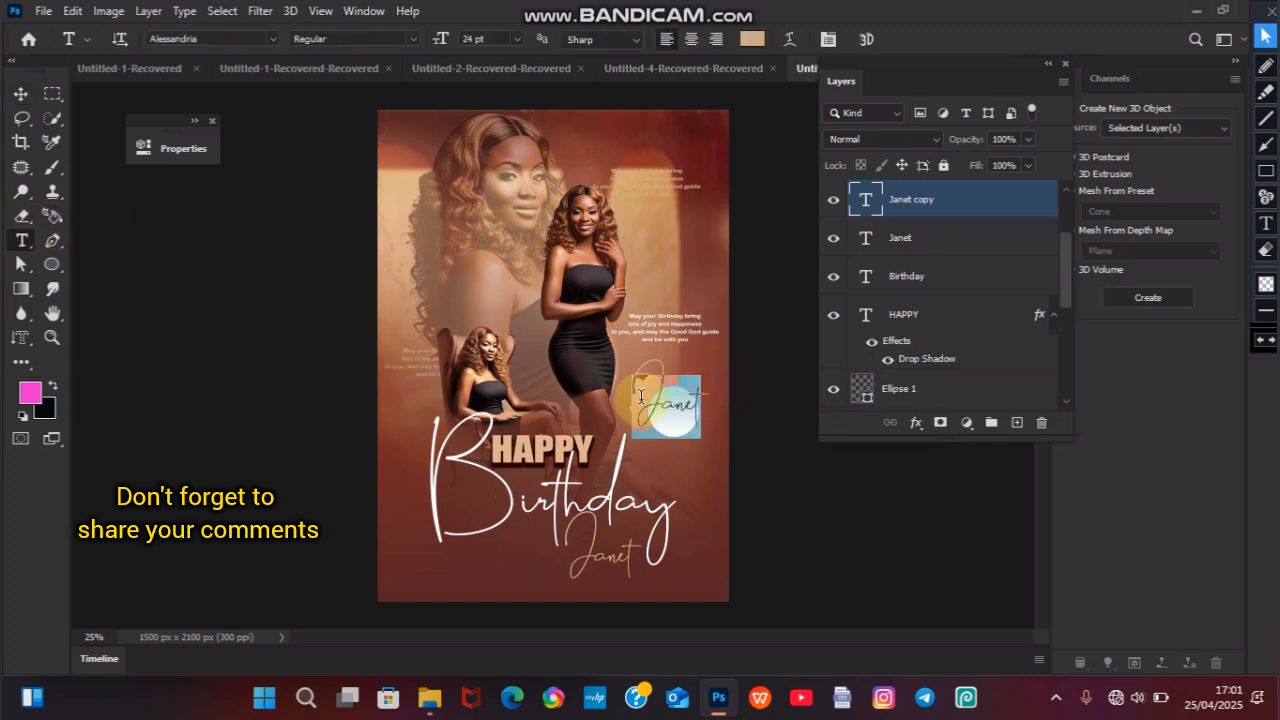
{"action": "key", "text": "BackSpace"}
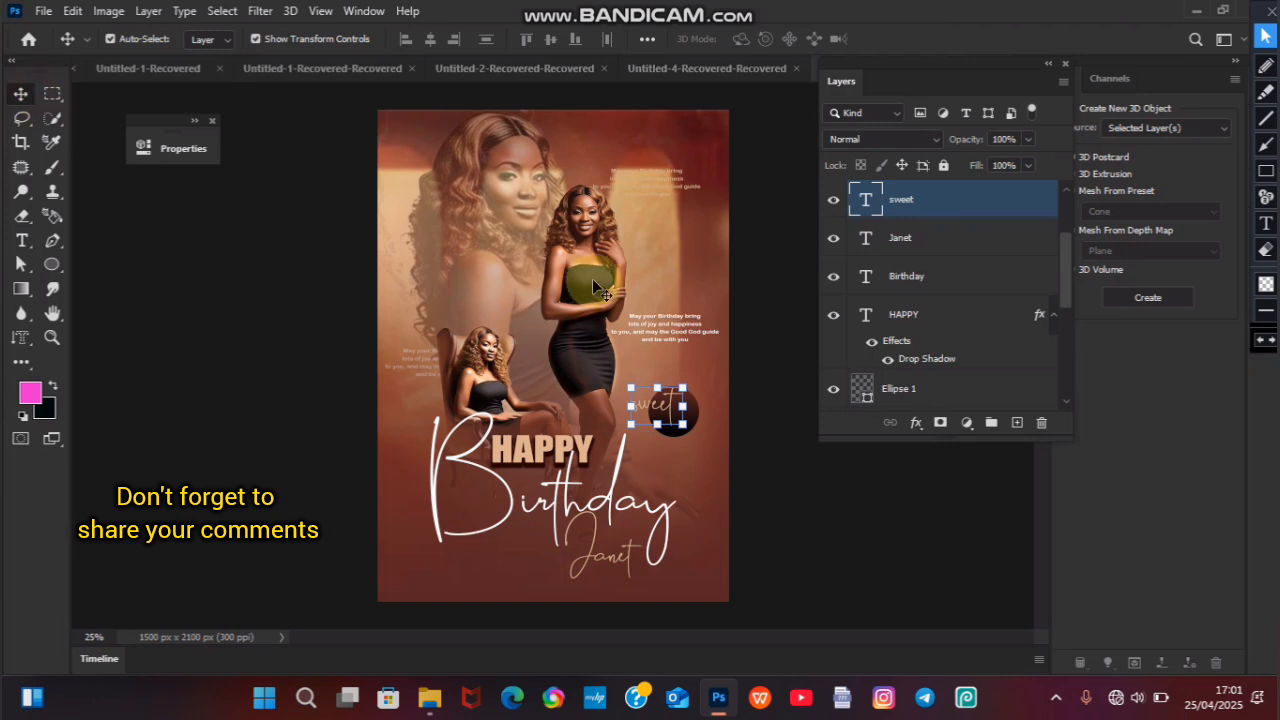
Step: Scale the "sweet" text to about 58.9% and place it centred in the upper half of the gradient circle
{"action": "left_click", "coordinate": [645, 410]}
{"action": "left_click_drag", "start_coordinate": [628, 424], "coordinate": [655, 430]}
{"action": "key", "text": "ctrl+plus"}
{"action": "key", "text": "ctrl+plus"}
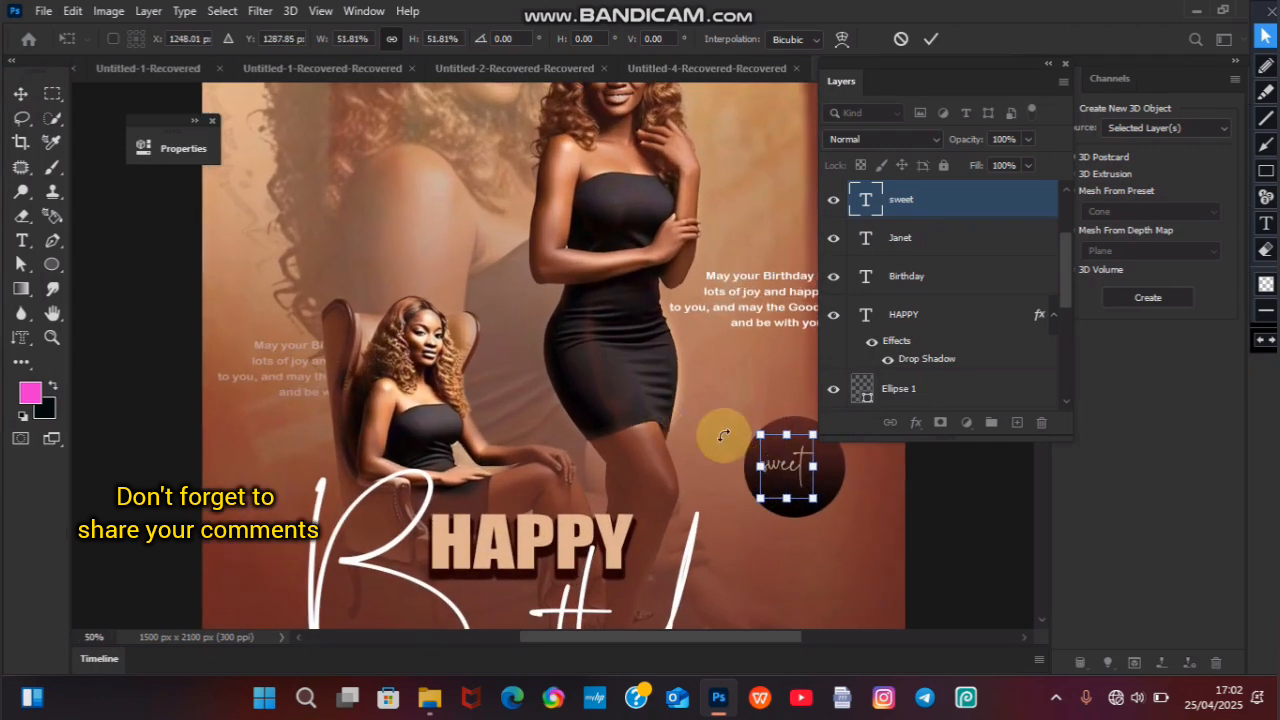
{"action": "left_click_drag", "start_coordinate": [760, 497], "coordinate": [792, 458]}
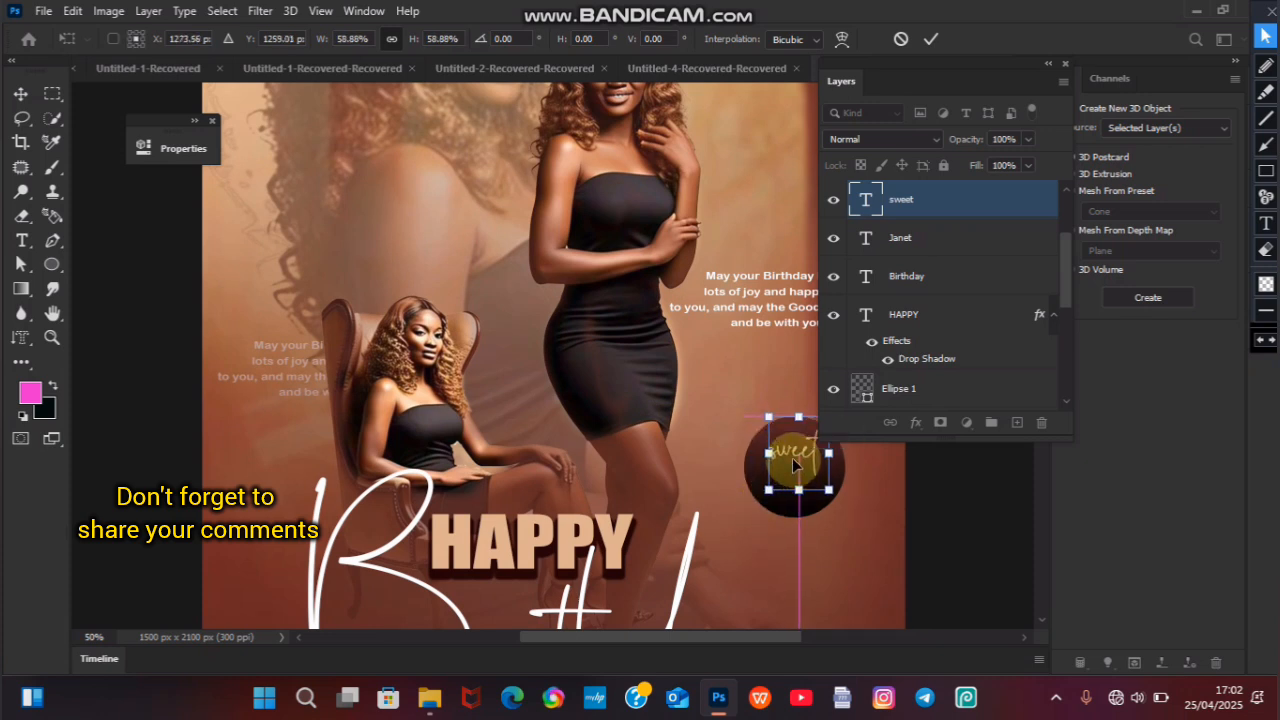
{"action": "left_click", "coordinate": [31, 243]}
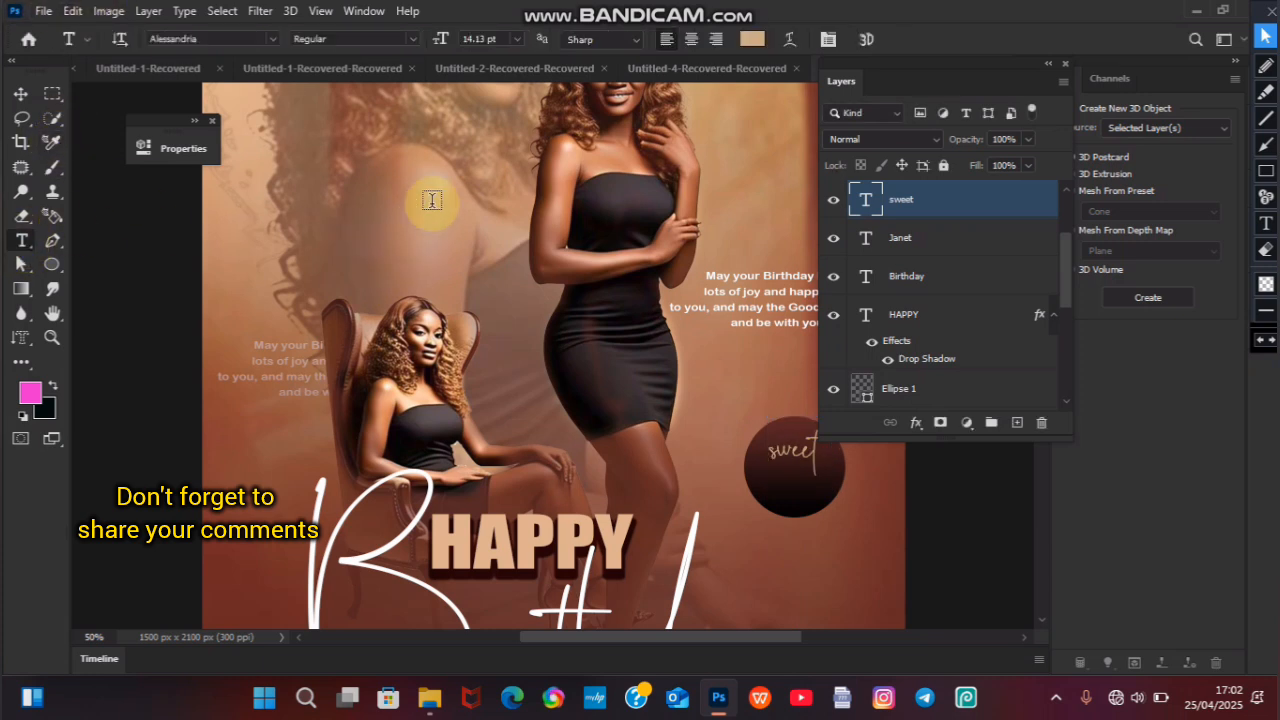
Step: Add the text "20" at 36 pt beside the standing woman's arm and set its font to Impact
{"action": "left_click", "coordinate": [468, 270]}
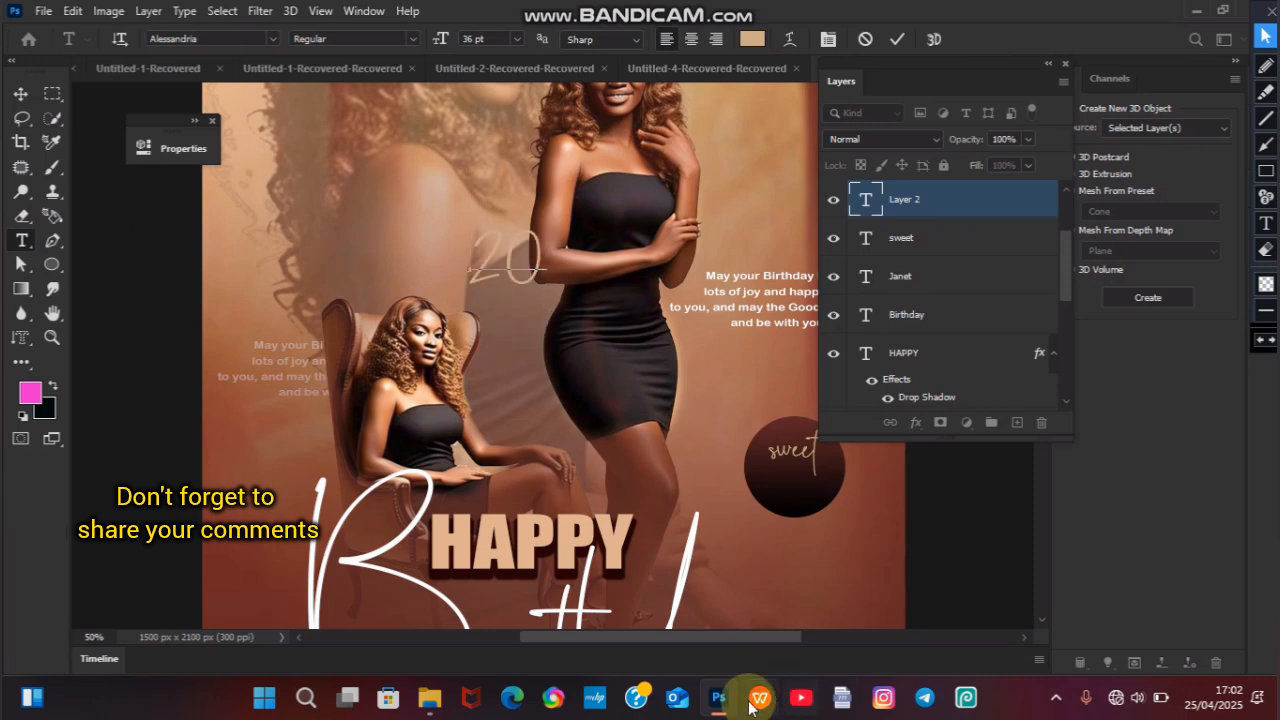
{"action": "left_click_drag", "start_coordinate": [548, 258], "coordinate": [476, 250]}
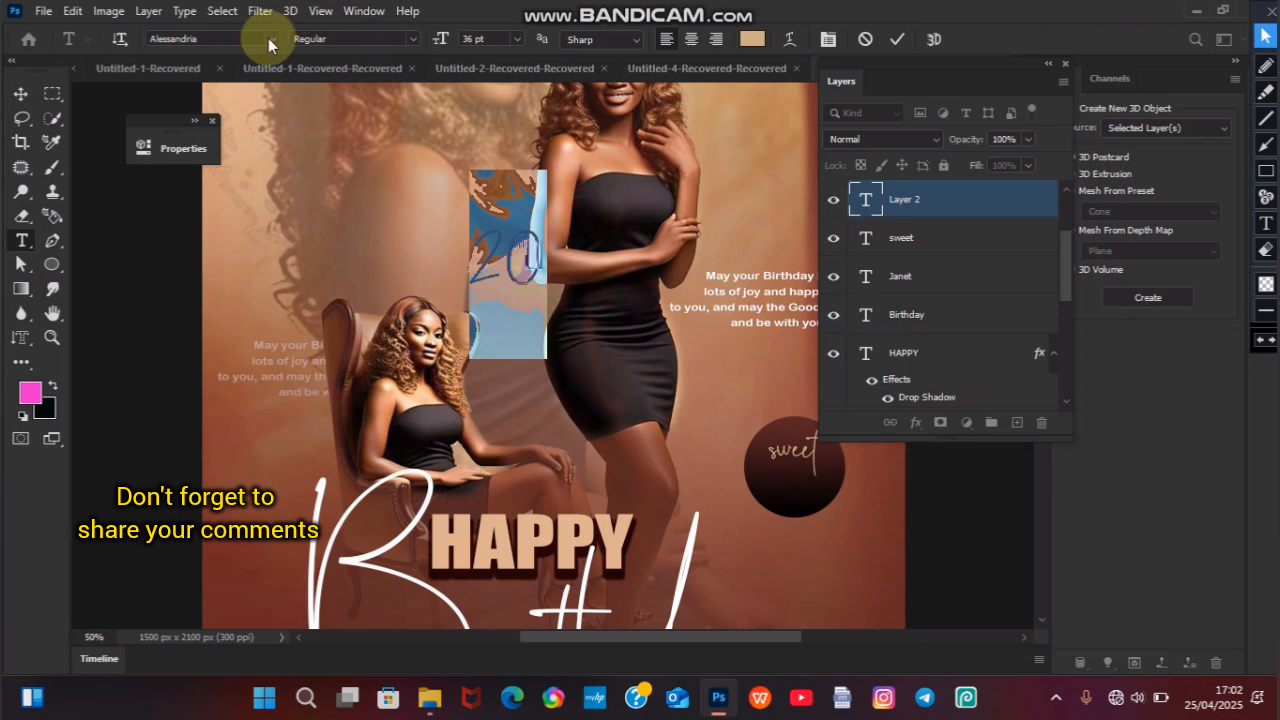
{"action": "left_click", "coordinate": [269, 38]}
{"action": "left_click", "coordinate": [353, 140]}
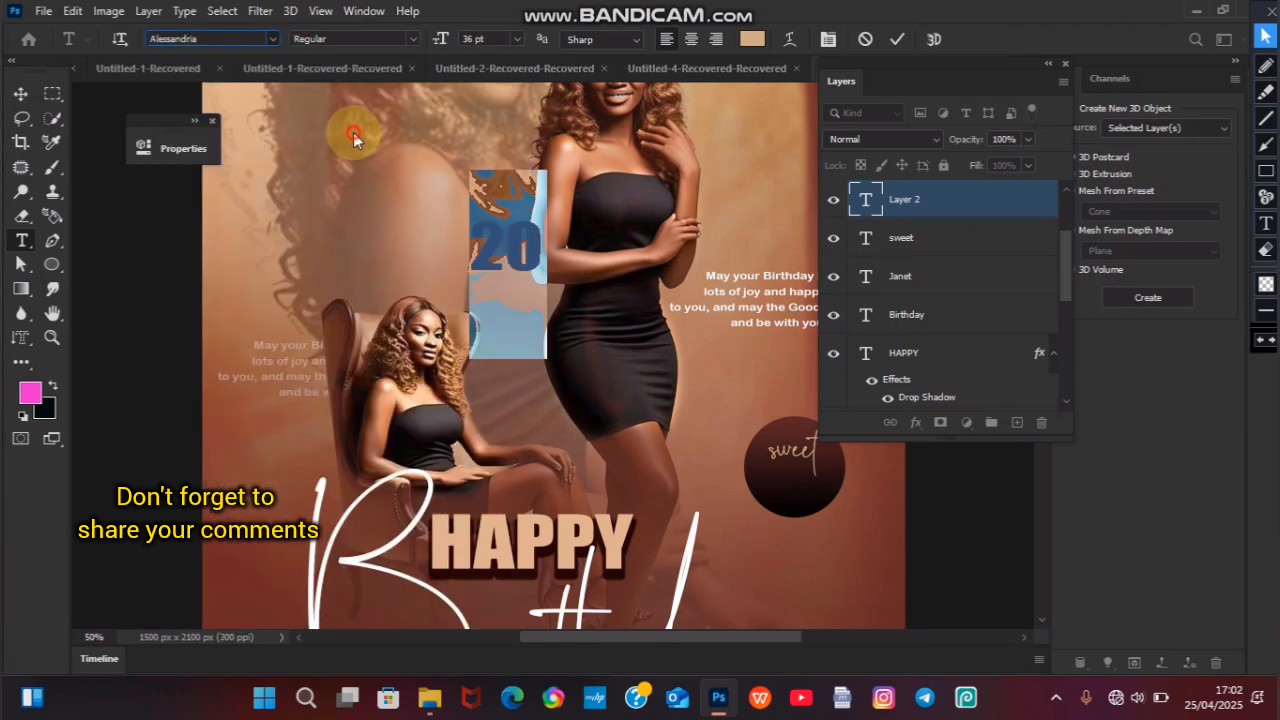
Step: Set the colour of the "20" text to white, fff
{"action": "left_click", "coordinate": [752, 39]}
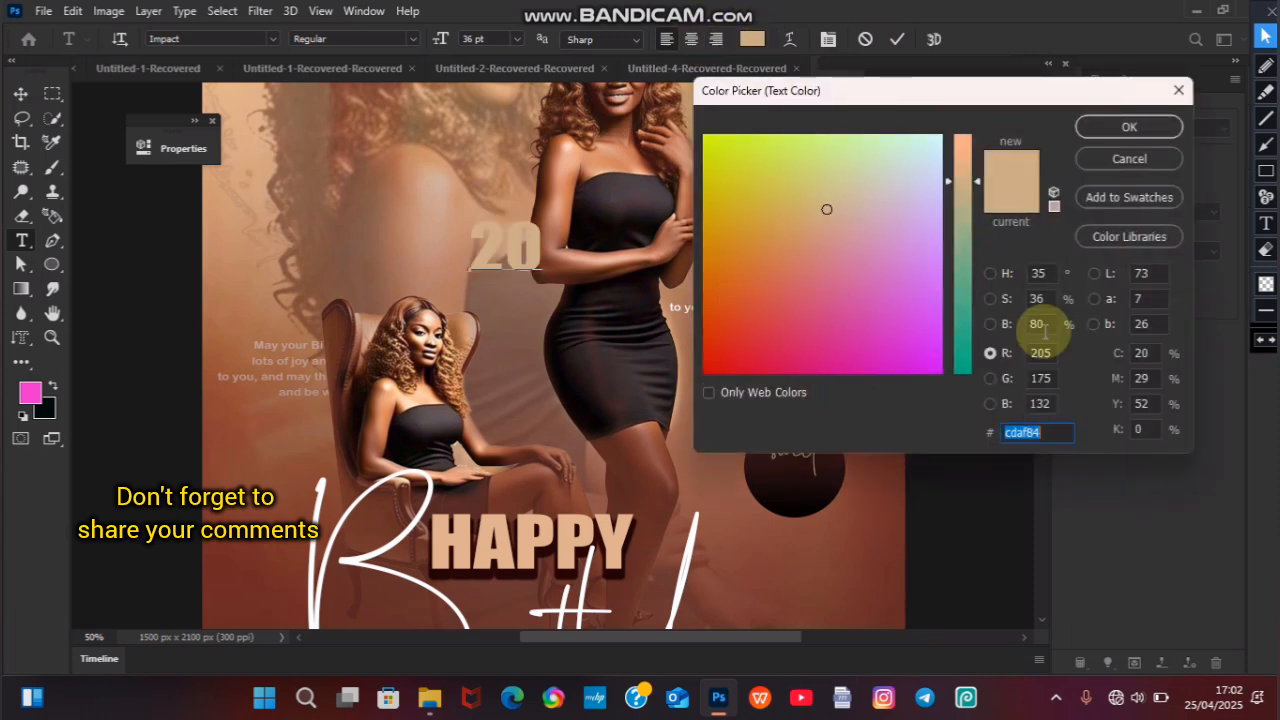
{"action": "type", "text": "ffff"}
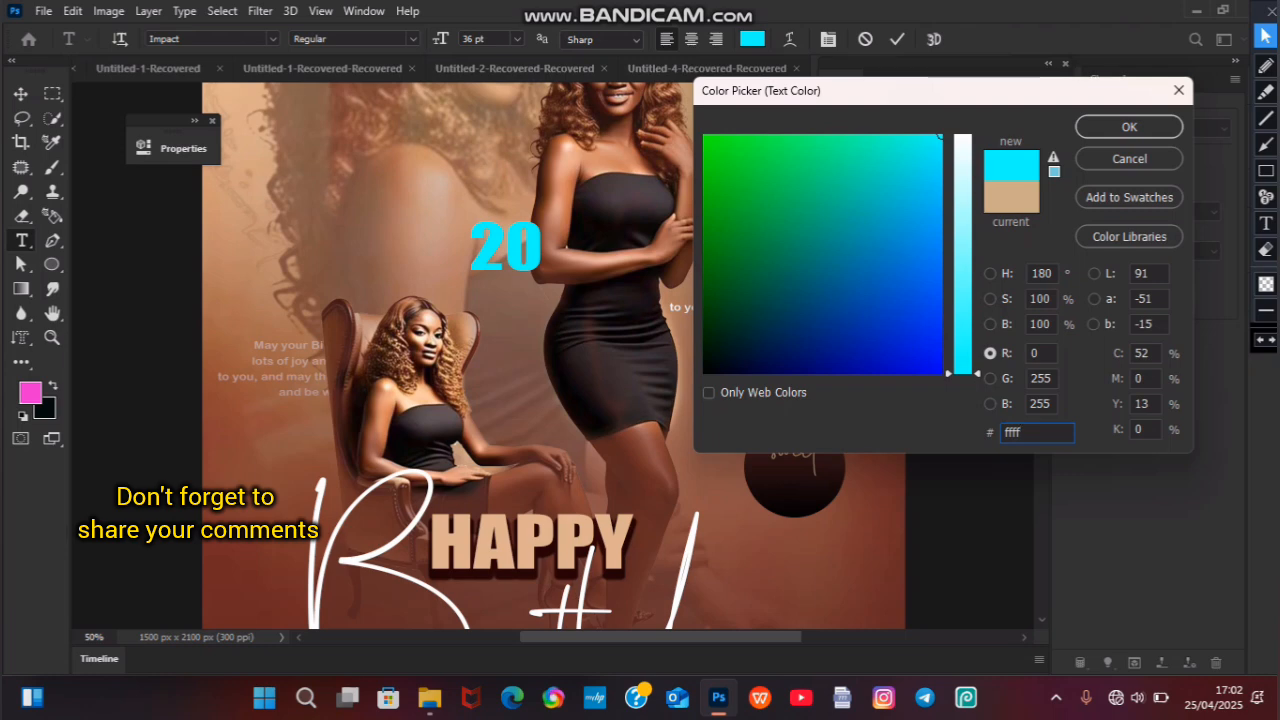
{"action": "key", "text": "BackSpace"}
{"action": "left_click", "coordinate": [1133, 127]}
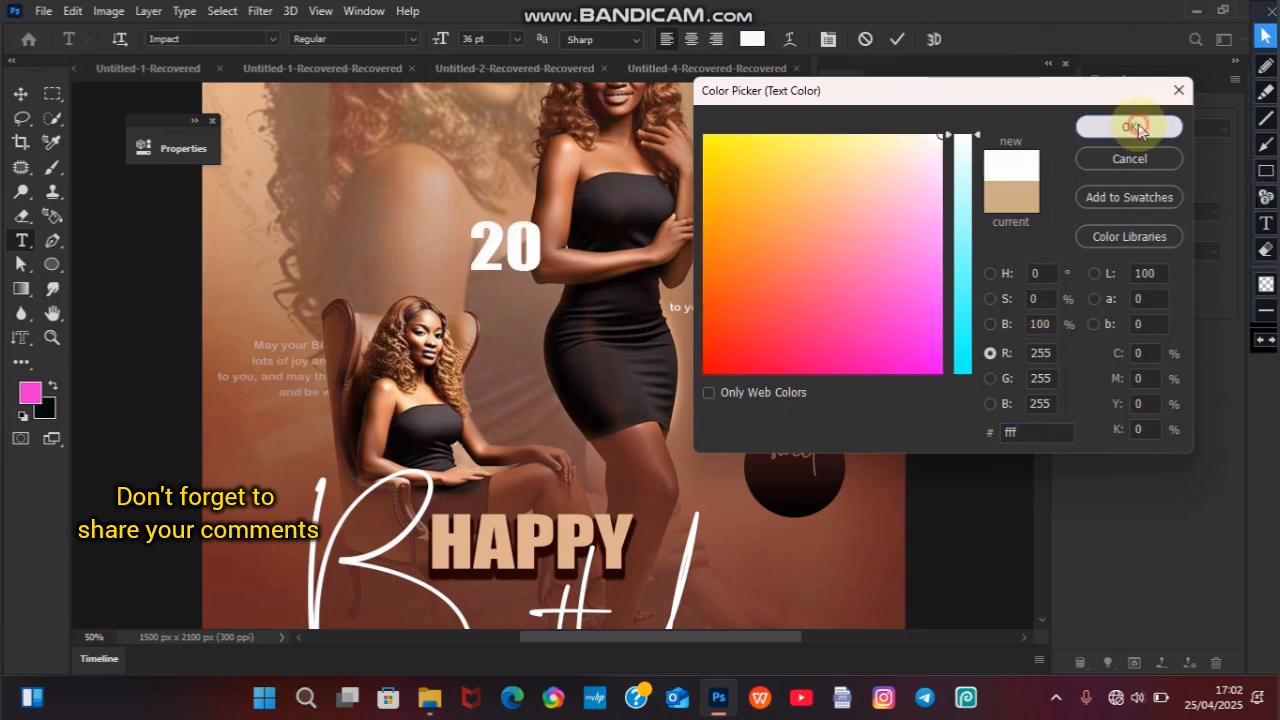
Step: Scale the "20" text to 60% and place it under "sweet" in the gradient circle
{"action": "left_click", "coordinate": [21, 95]}
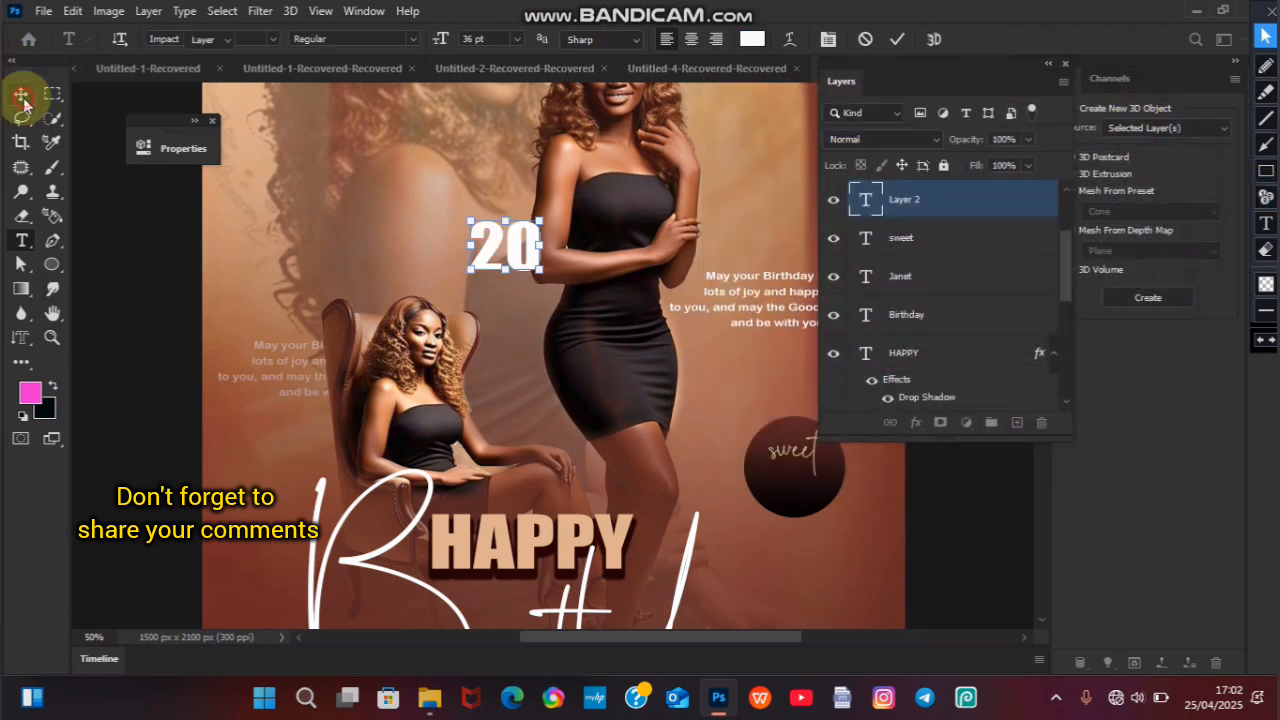
{"action": "left_click_drag", "start_coordinate": [535, 260], "coordinate": [794, 484]}
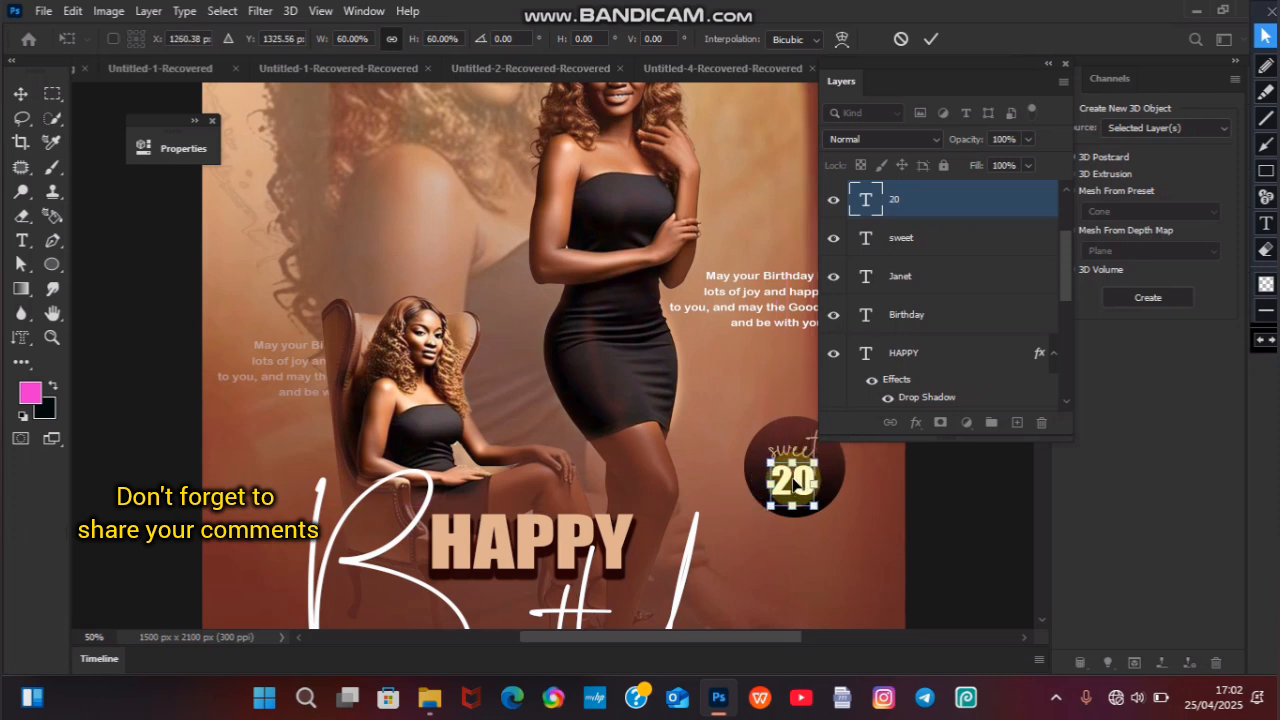
{"action": "left_click_drag", "start_coordinate": [983, 72], "coordinate": [1062, 78]}
{"action": "left_click", "coordinate": [933, 39]}
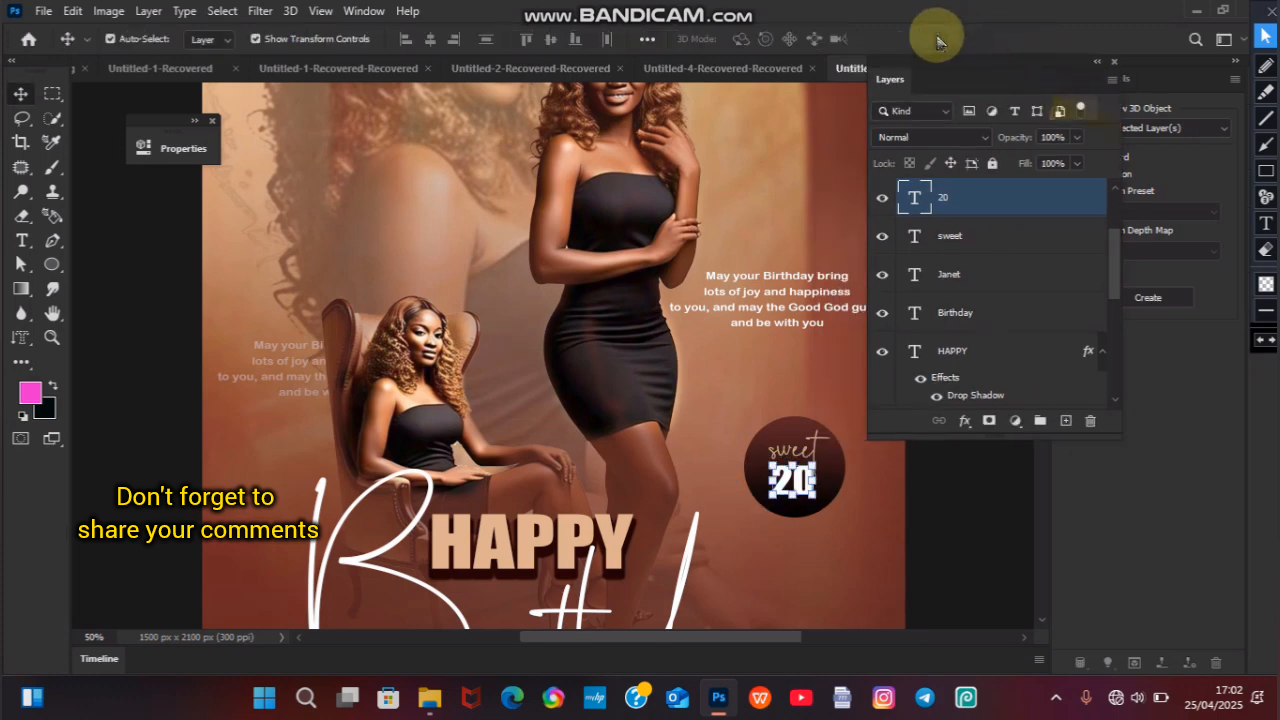
{"action": "key", "text": "ctrl+minus"}
{"action": "key", "text": "ctrl+minus"}
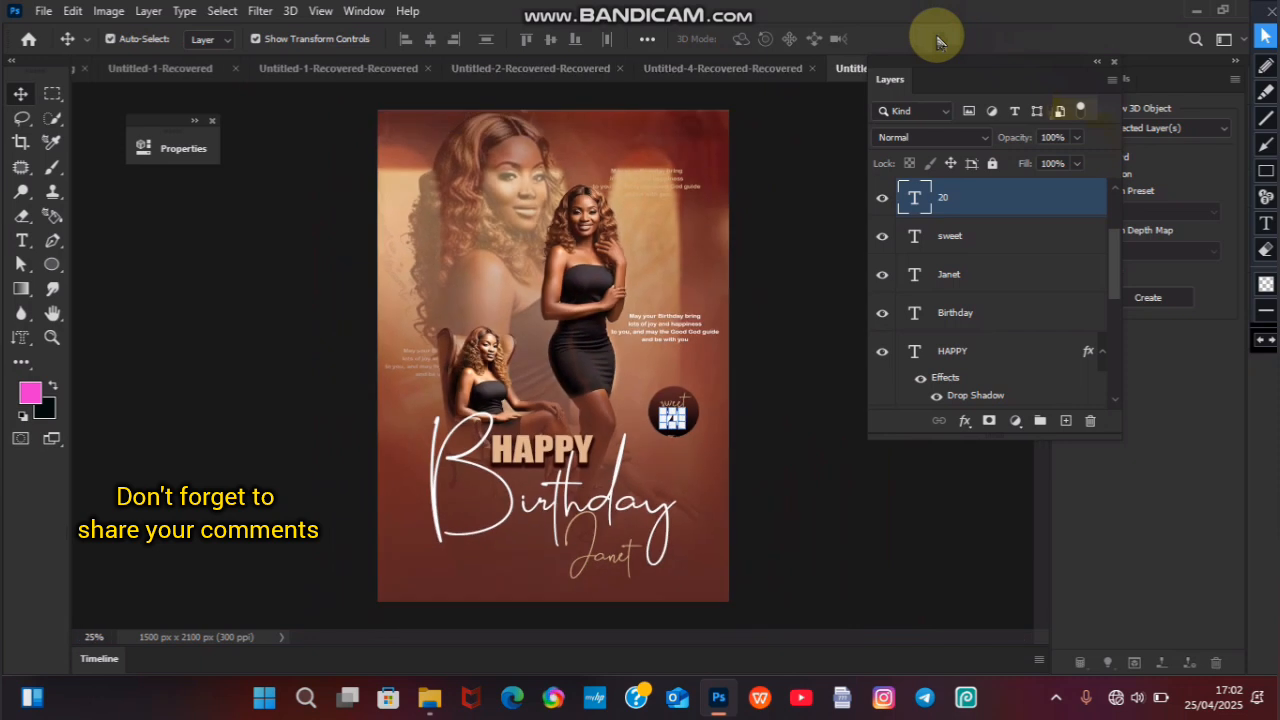
Step: Review the design's layer stack from the wishes and headline texts down to the Background layer, and select Background
{"action": "mouse_move", "coordinate": [909, 79]}
{"action": "left_mouse_down"}
{"action": "mouse_move", "coordinate": [957, 98]}
{"action": "mouse_move", "coordinate": [901, 99]}
{"action": "left_mouse_up"}
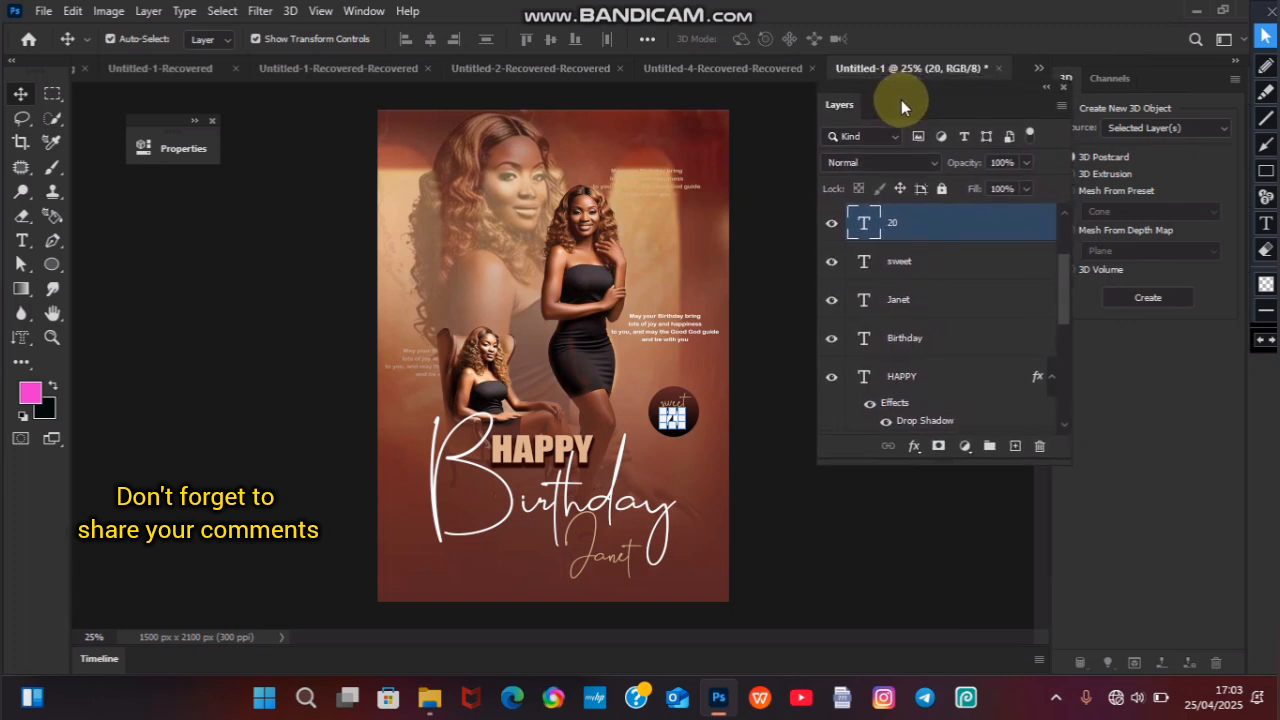
{"action": "left_click", "coordinate": [922, 303]}
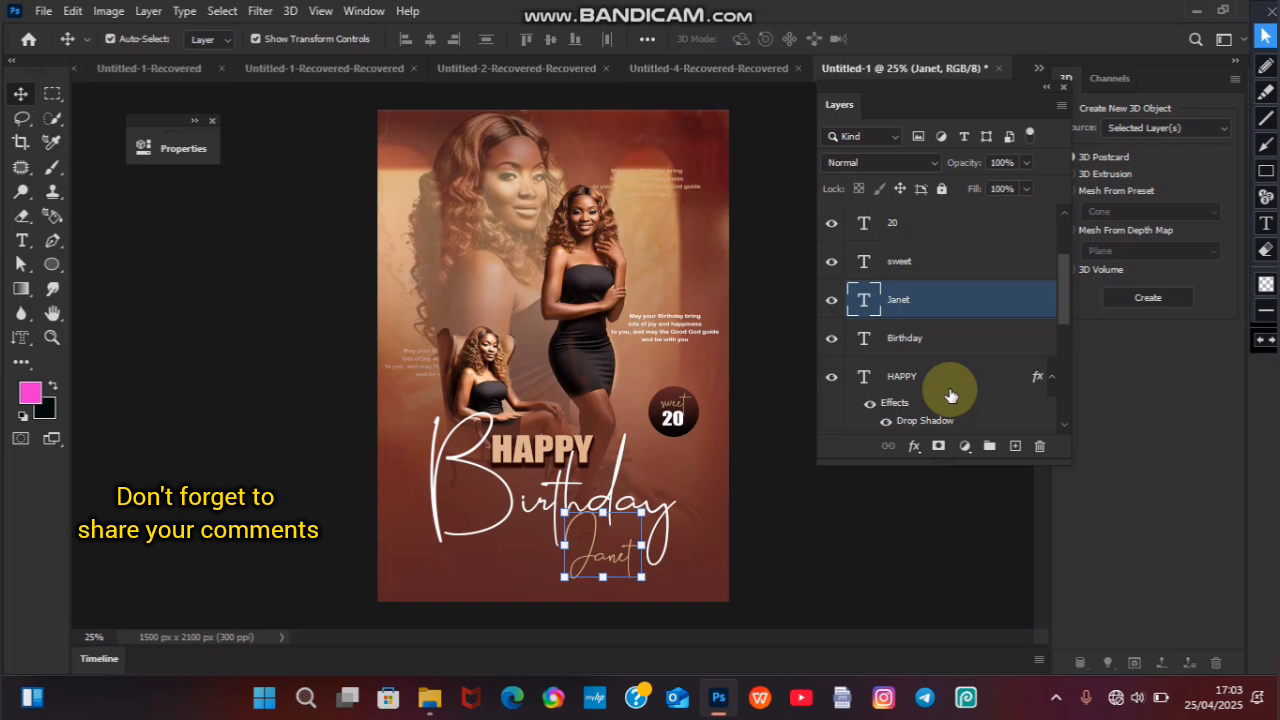
{"action": "left_click_drag", "start_coordinate": [1062, 313], "coordinate": [1057, 242]}
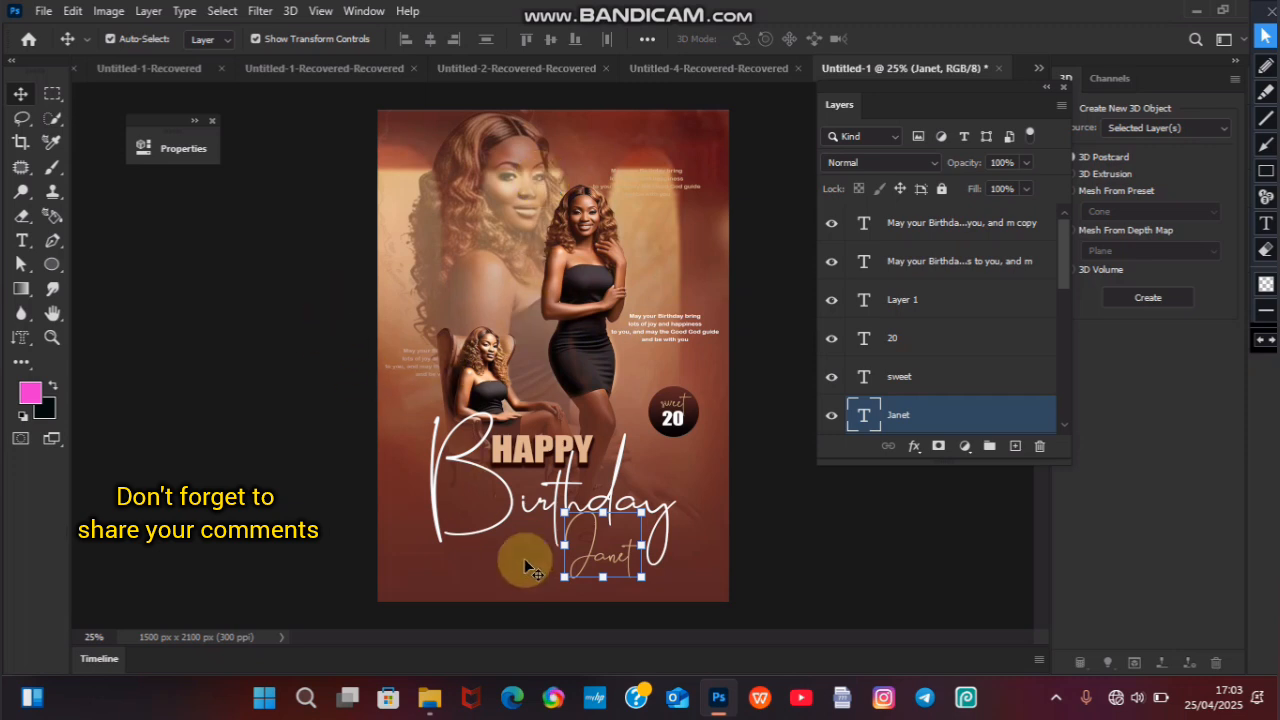
{"action": "left_click", "coordinate": [500, 478]}
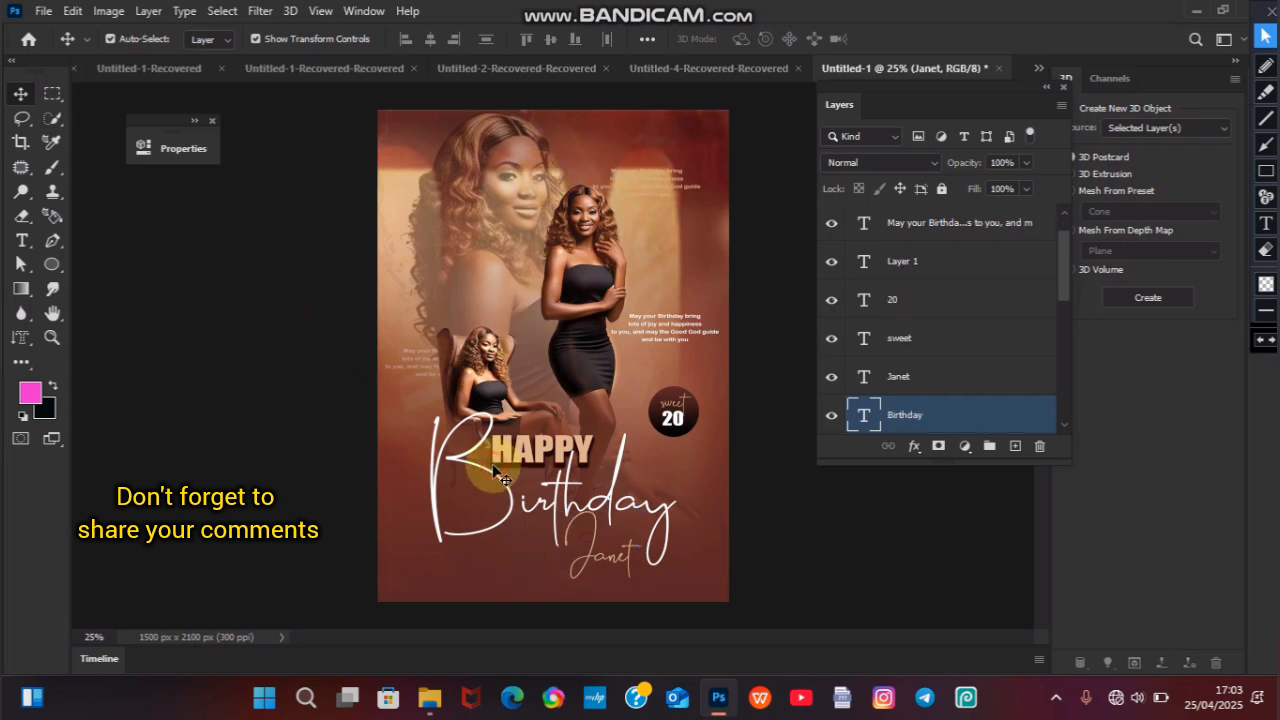
{"action": "left_click", "coordinate": [619, 143]}
{"action": "left_click", "coordinate": [949, 231]}
{"action": "left_click", "coordinate": [980, 302]}
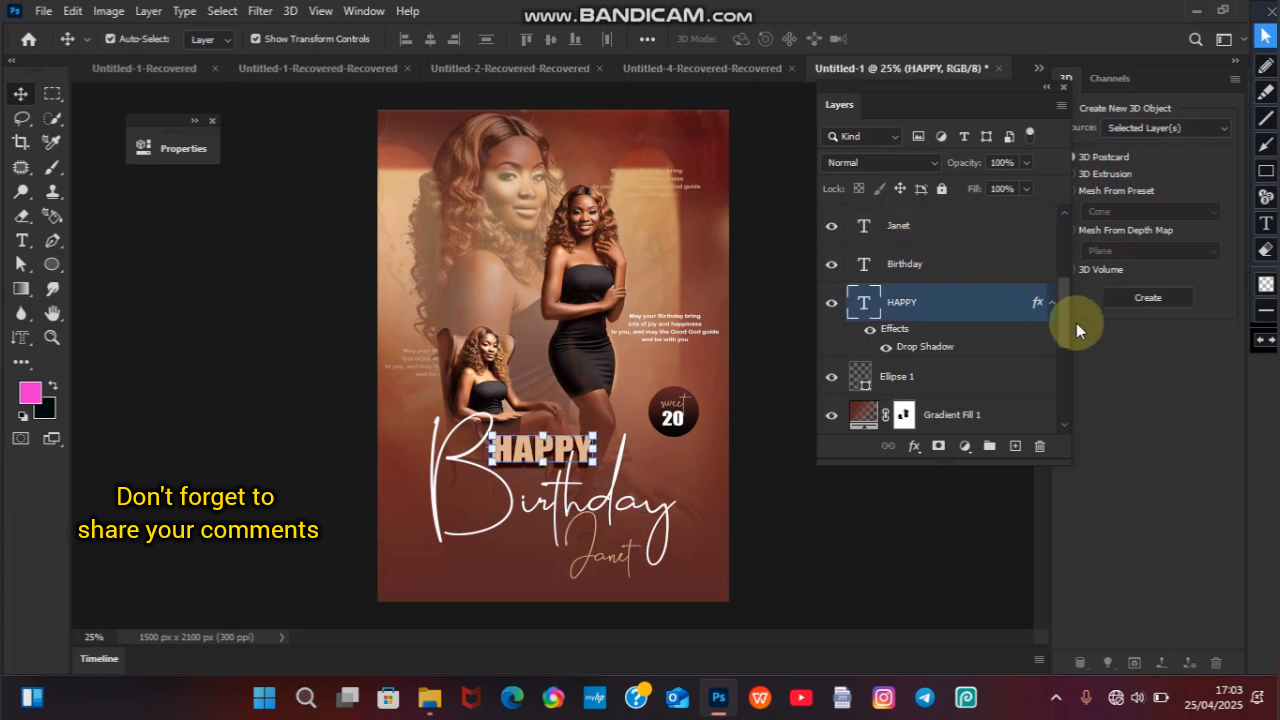
{"action": "left_click_drag", "start_coordinate": [1061, 323], "coordinate": [1074, 415]}
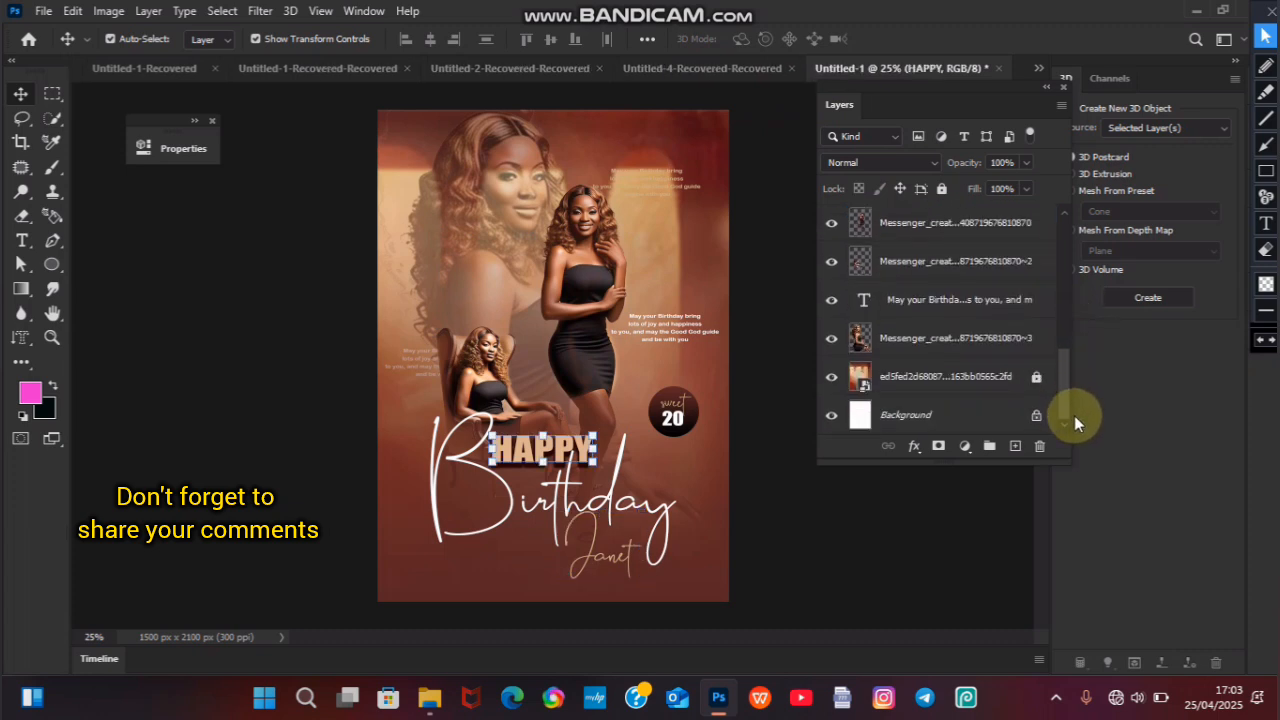
{"action": "left_click", "coordinate": [918, 413]}
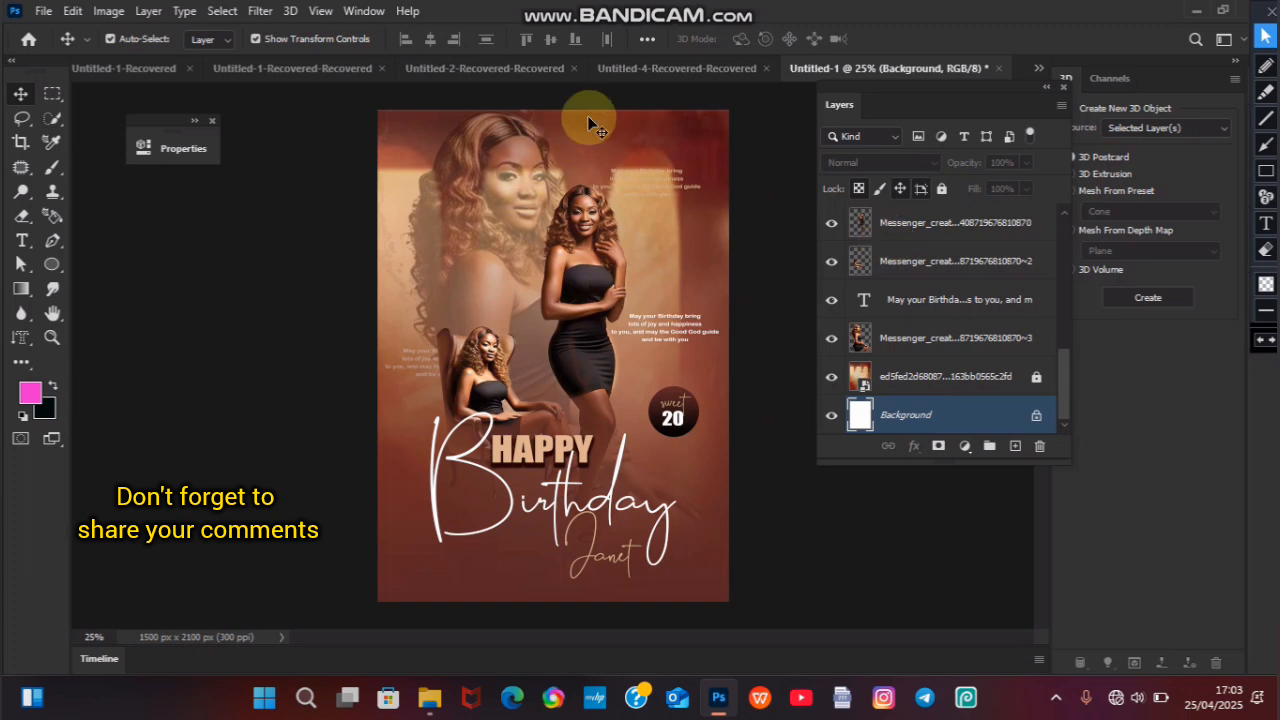